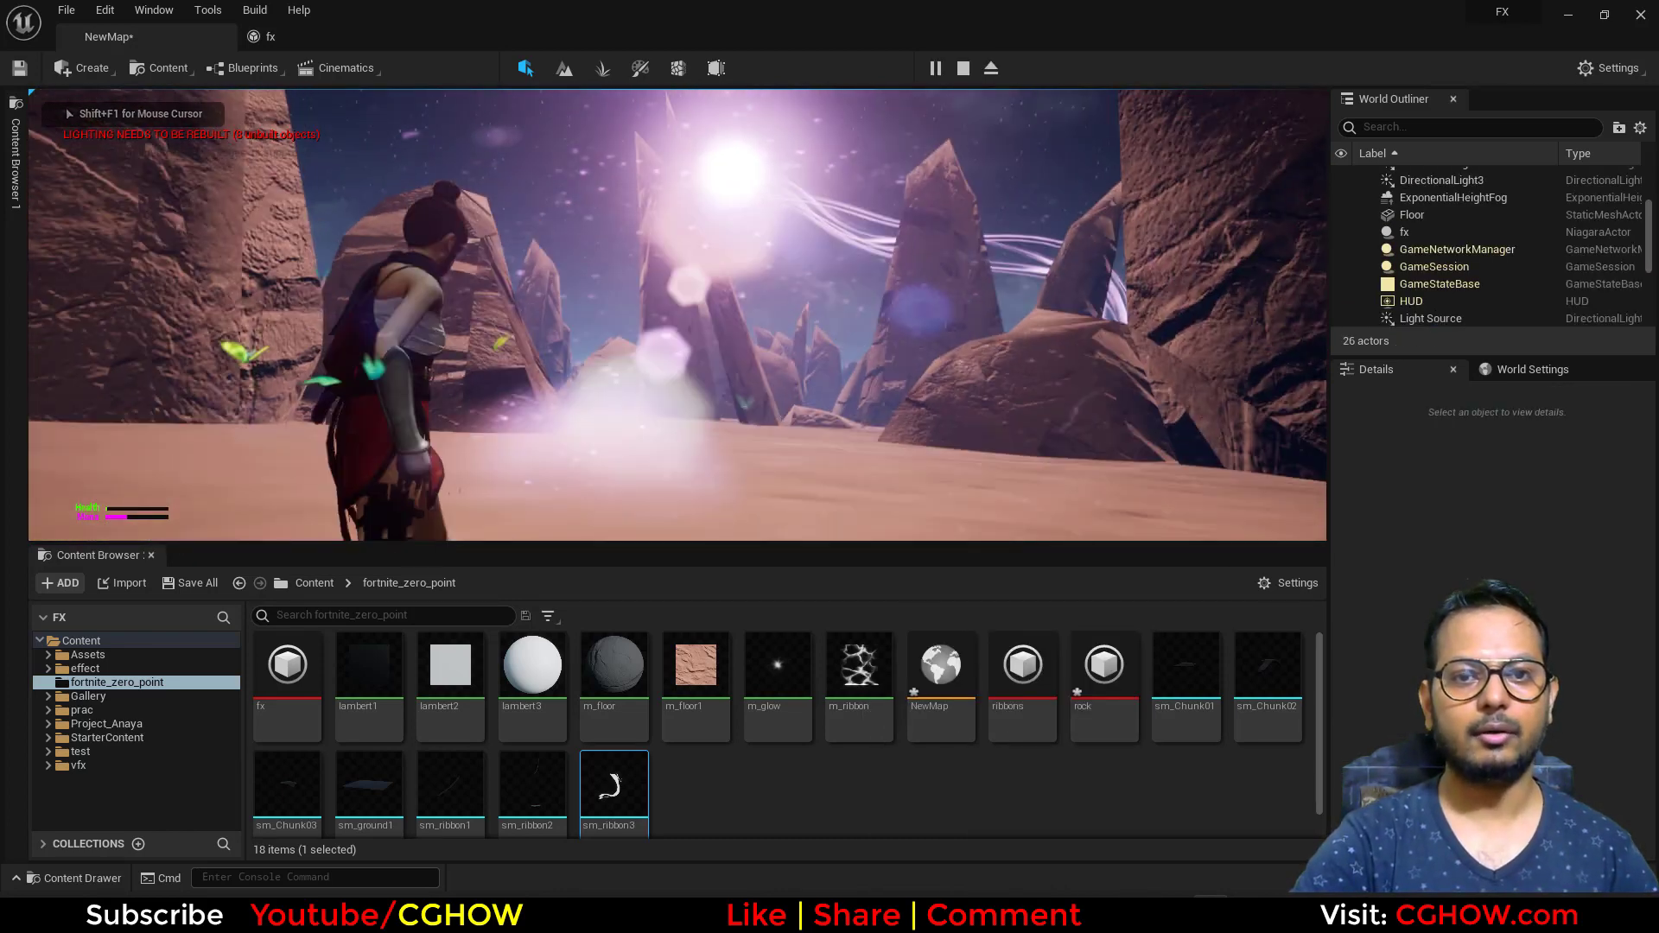
Step: Stop the play session and open the core_glow emitter's Sprite Renderer in the fx Niagara system to check its material
key(Escape)
click(282, 36)
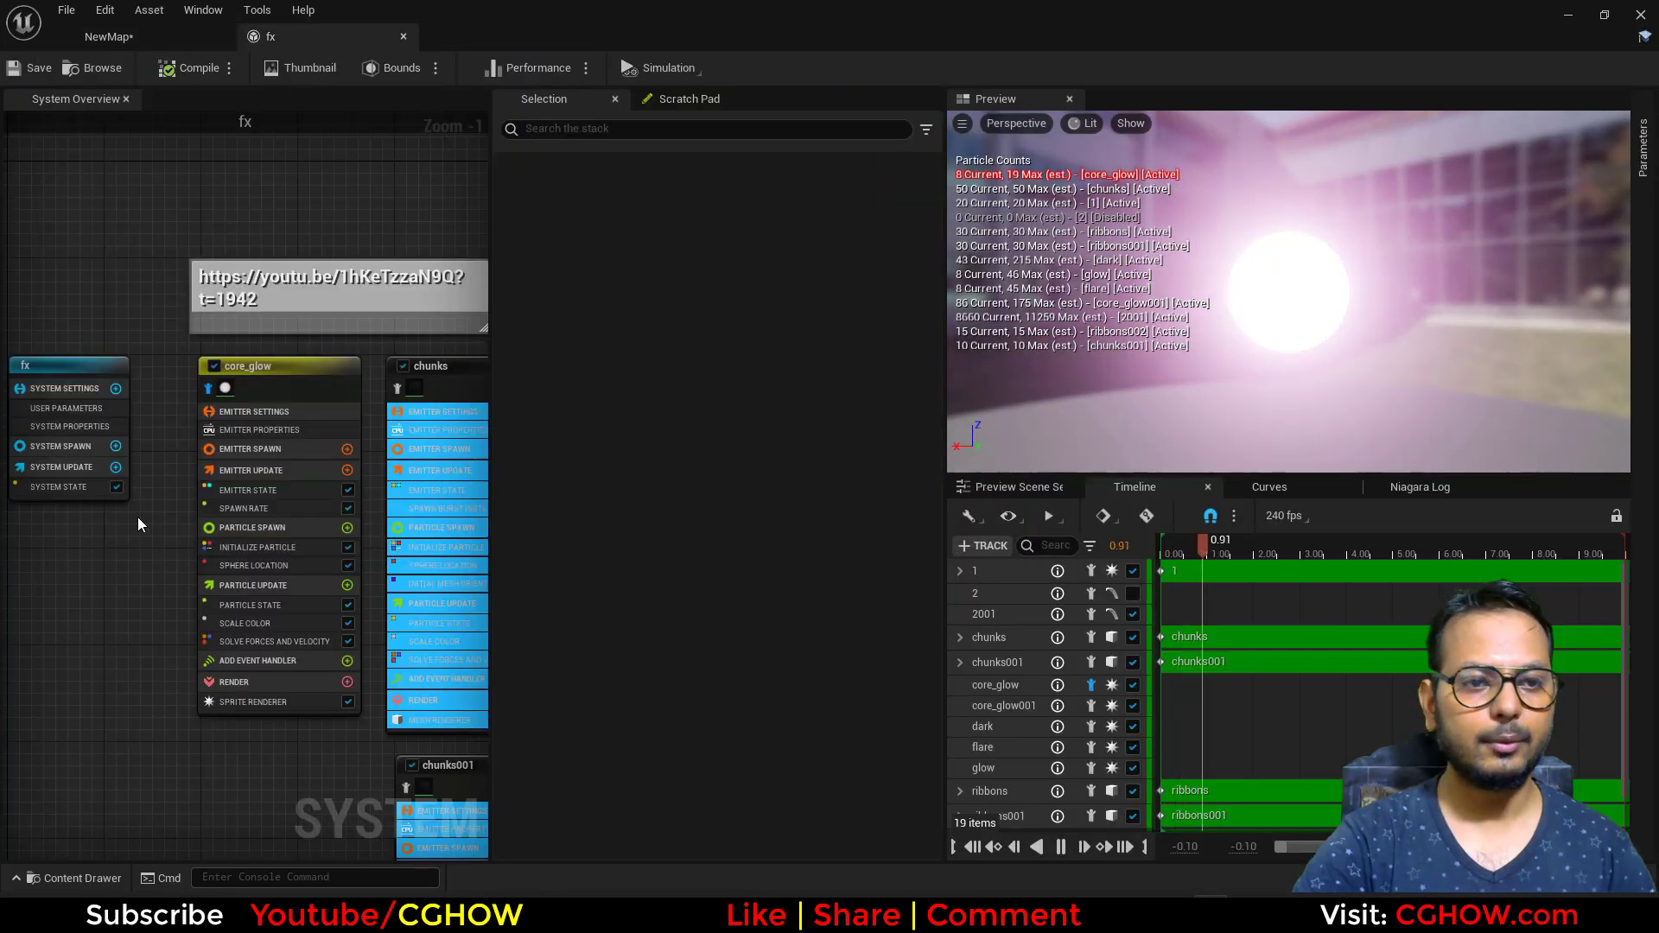
right_drag(167, 559, 195, 454)
click(346, 597)
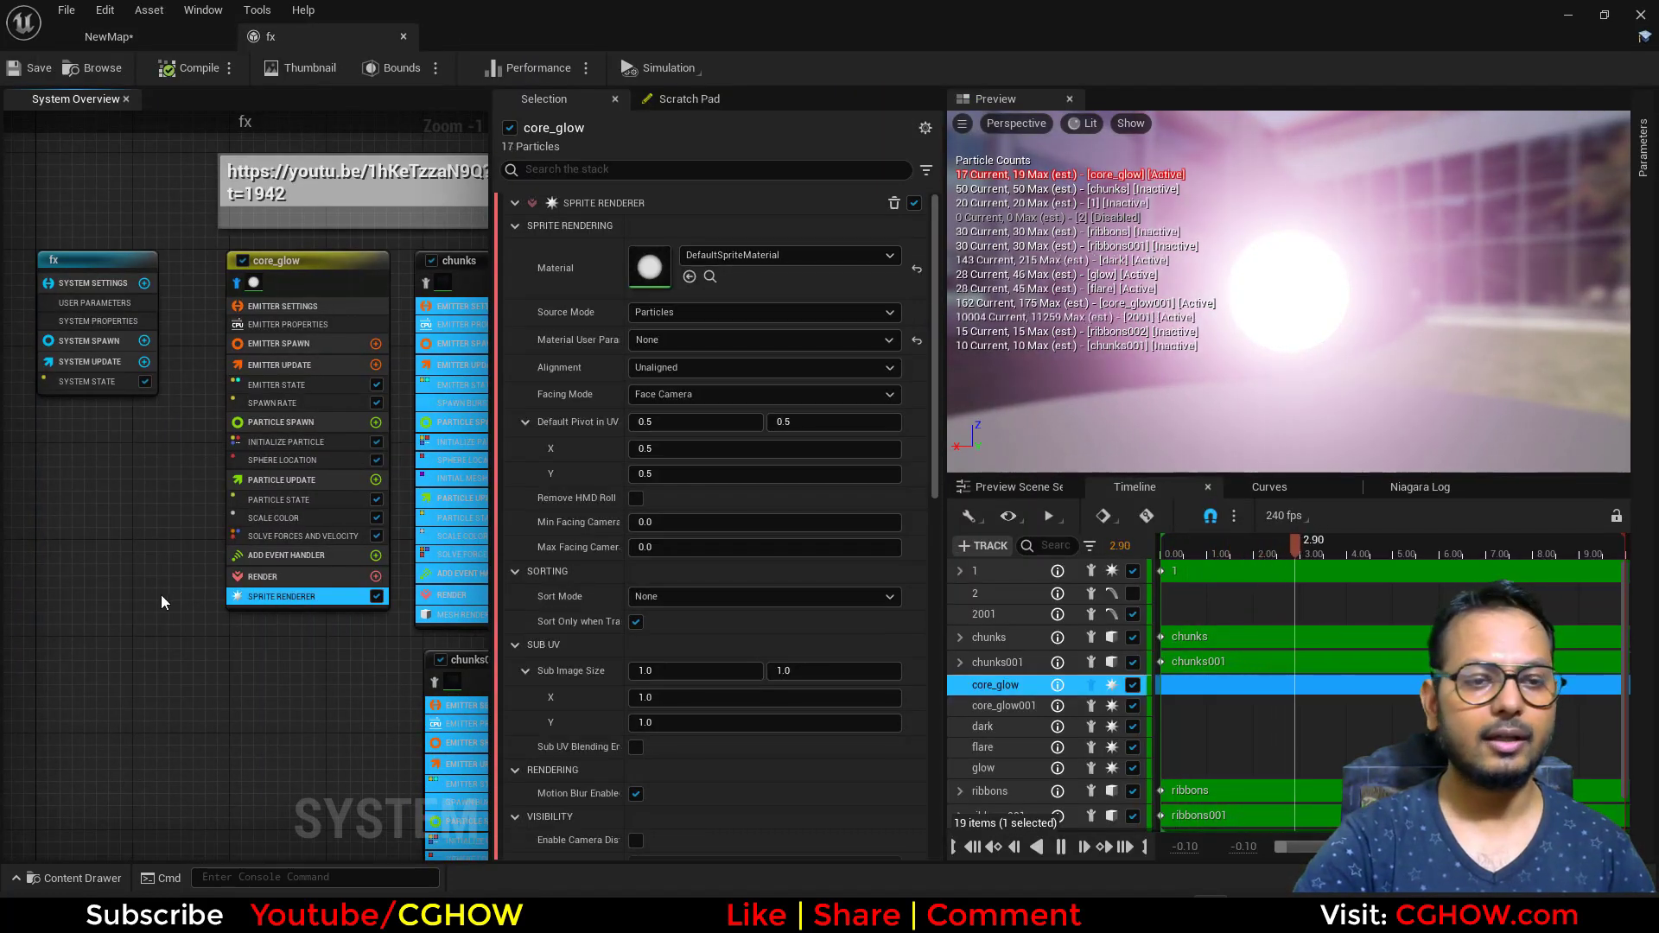
scroll(102, 557, up, 1)
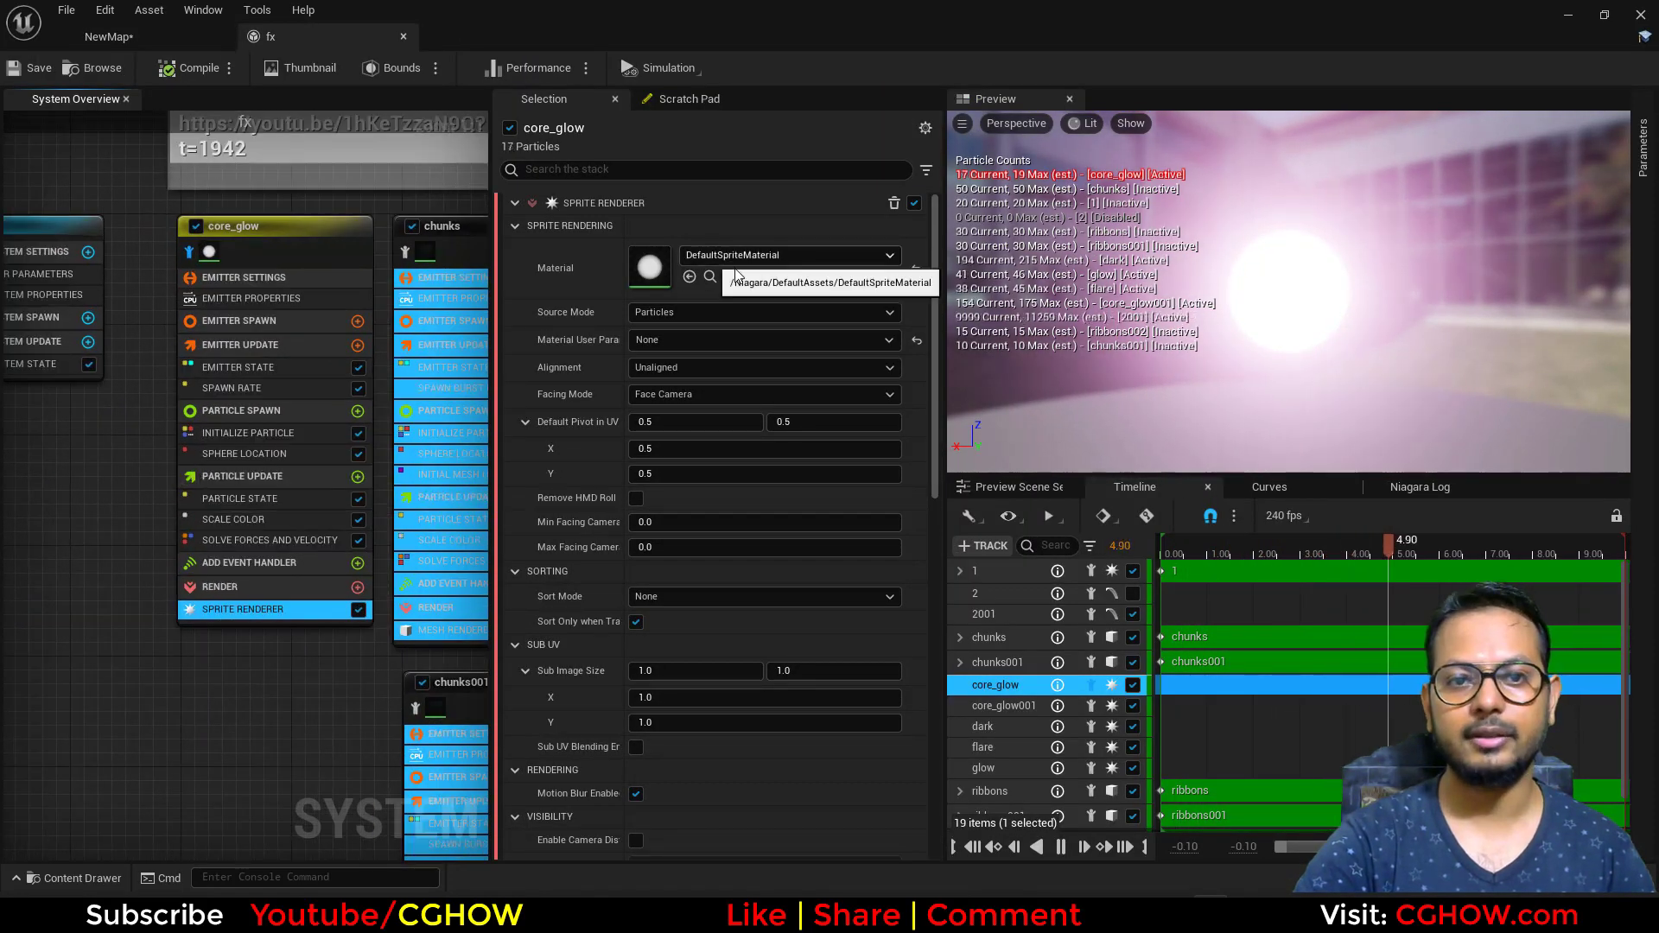
Step: Review the core_glow emitter's Spawn Rate, Initialize Particle, Sphere Location and Scale Color modules
click(207, 388)
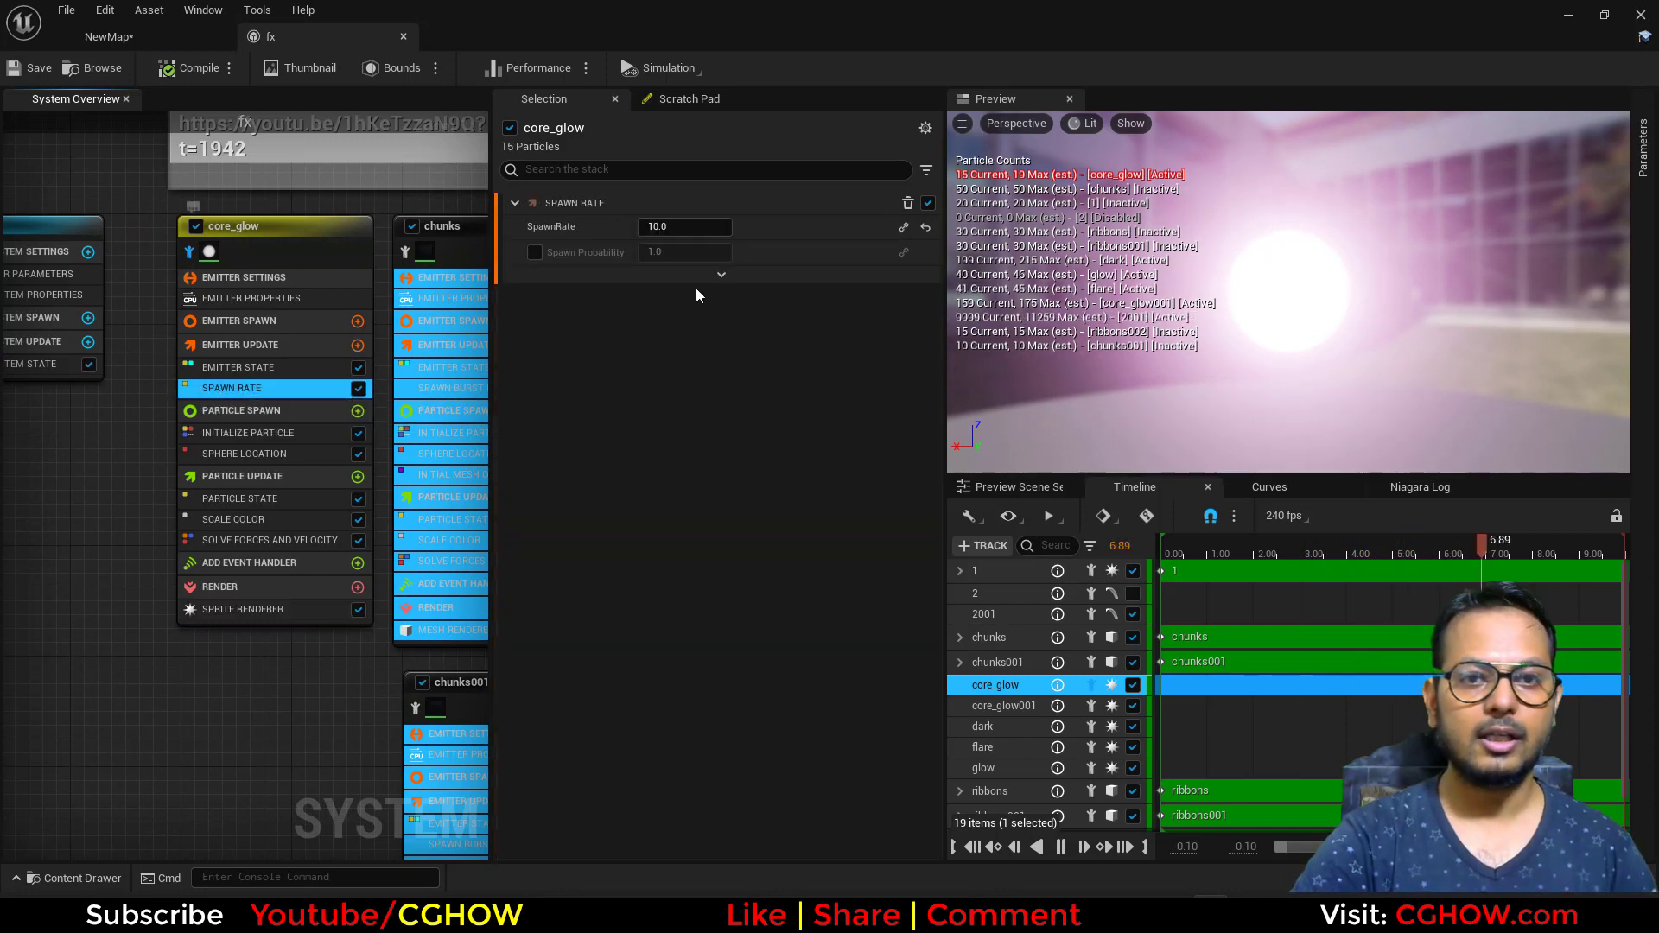
click(249, 433)
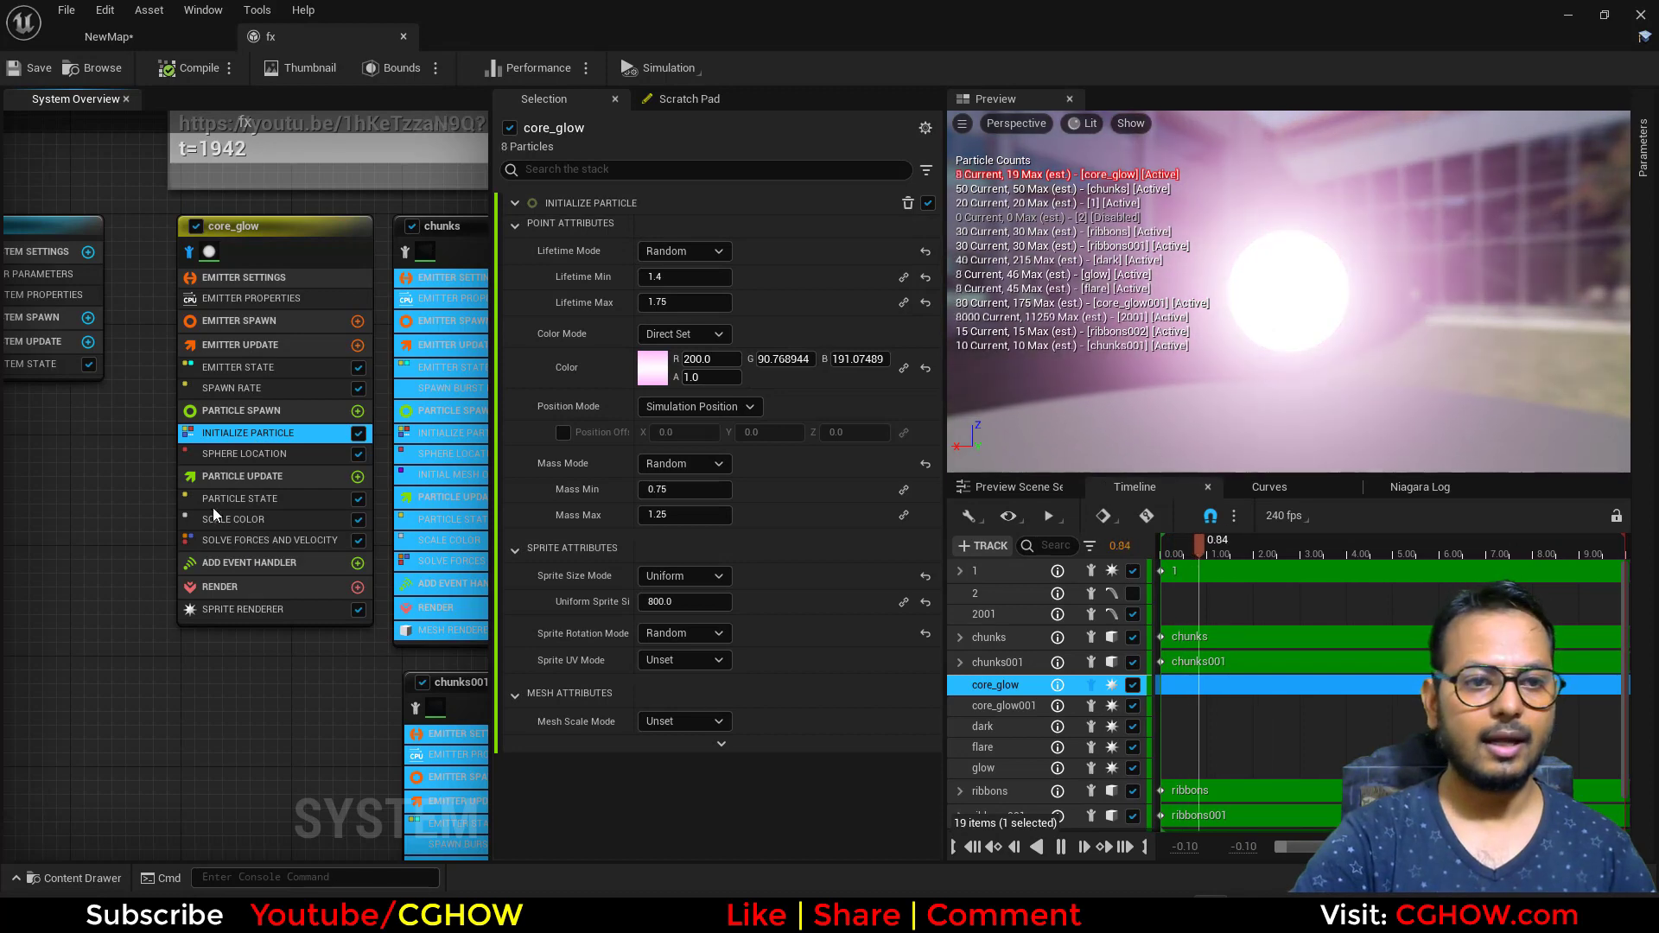
click(265, 455)
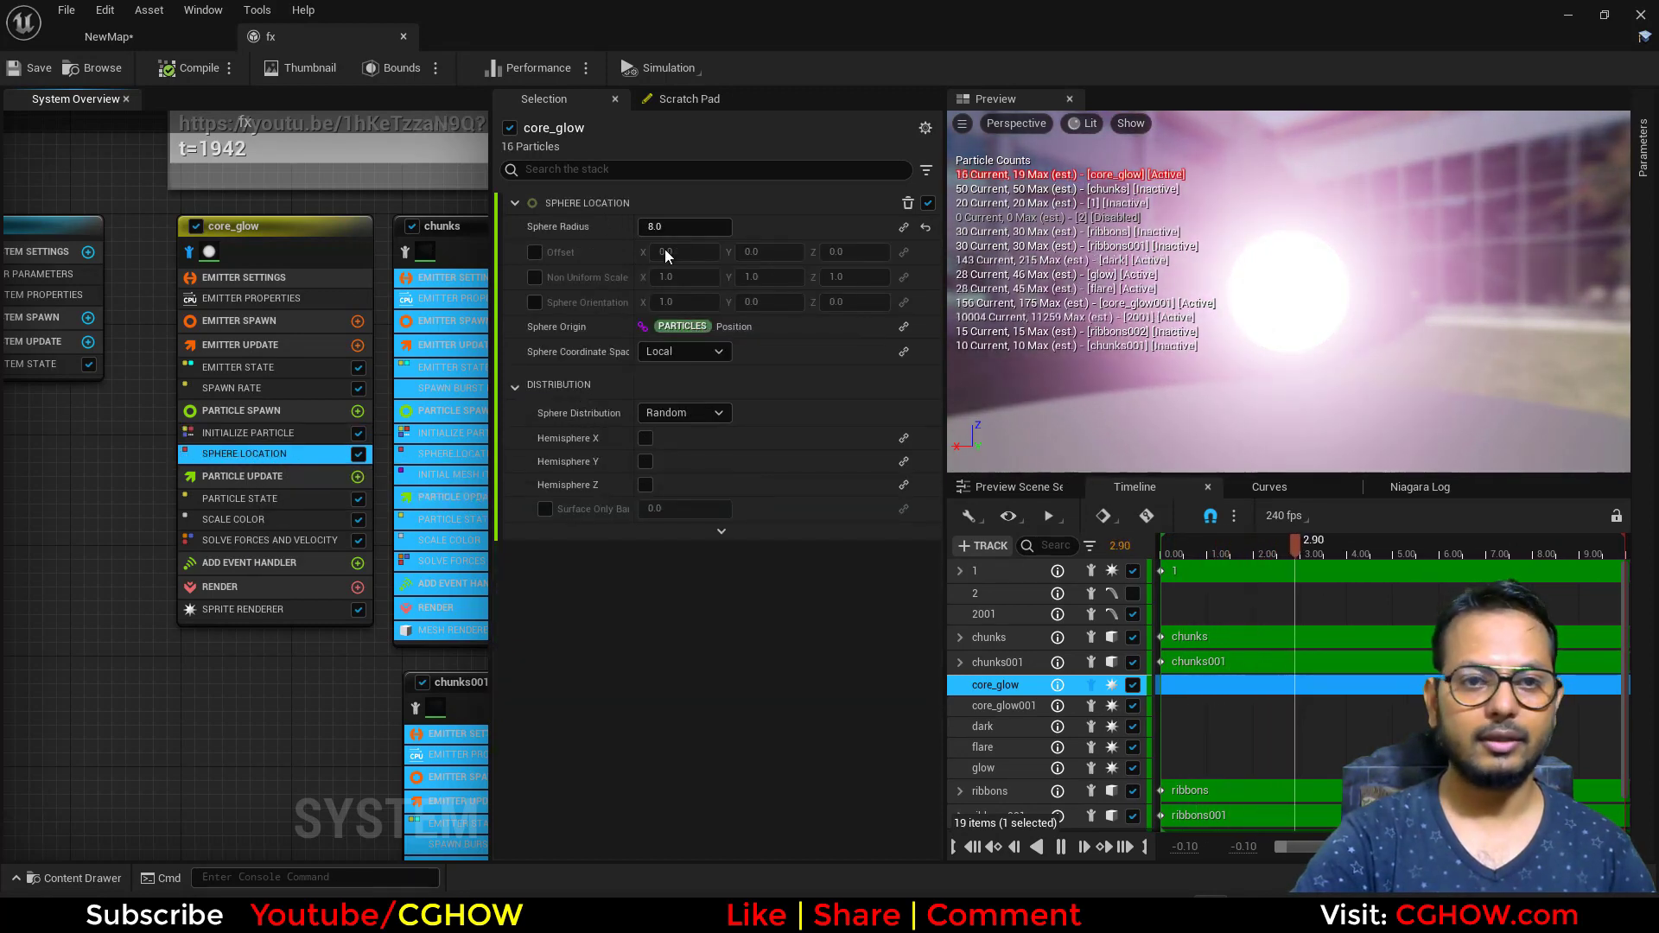
click(246, 519)
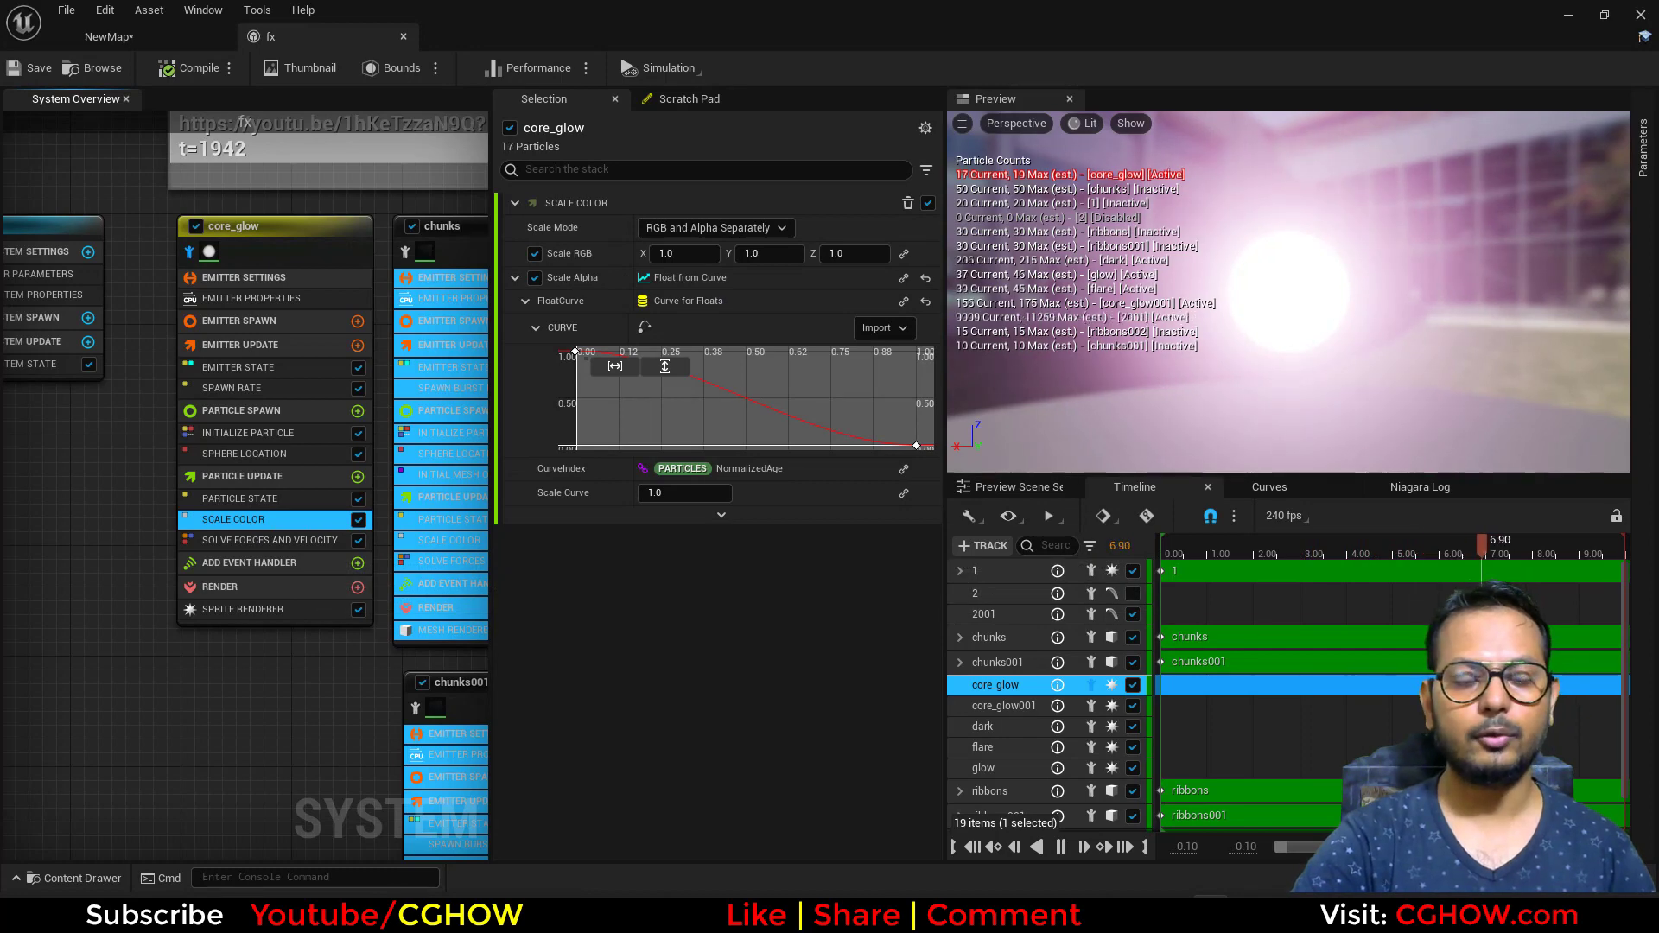
Step: Isolate the chunks emitter in the preview and open the sm_Chunk02 mesh used by its Mesh Renderer
right_drag(196, 507, 60, 523)
click(269, 269)
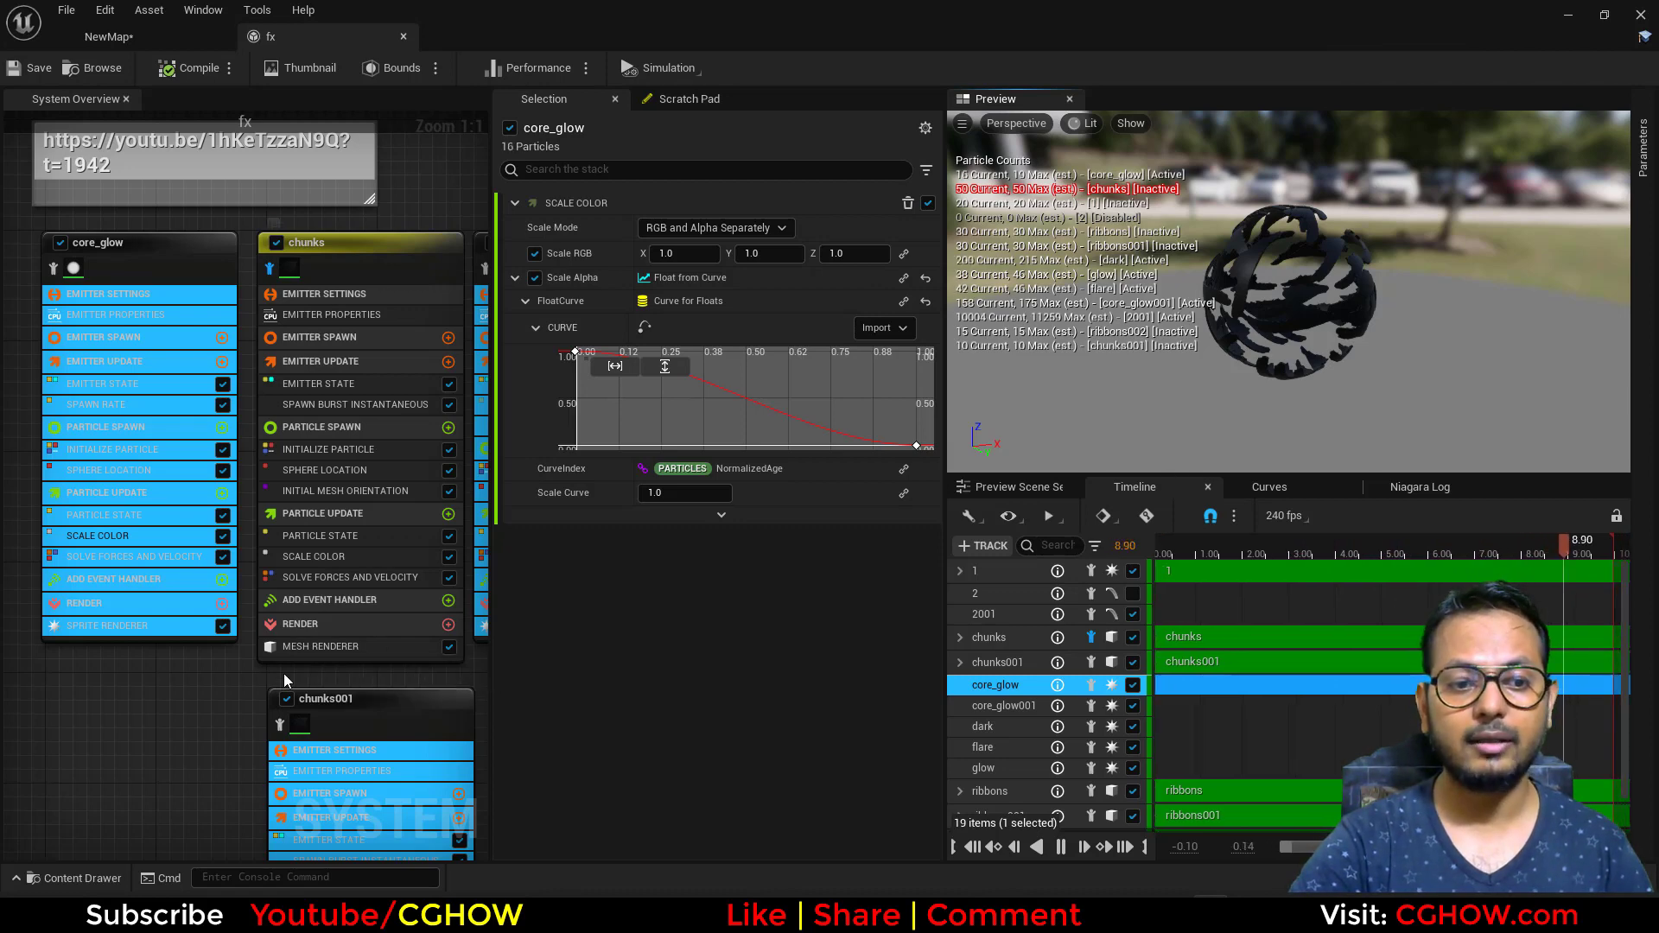
right_drag(266, 674, 266, 633)
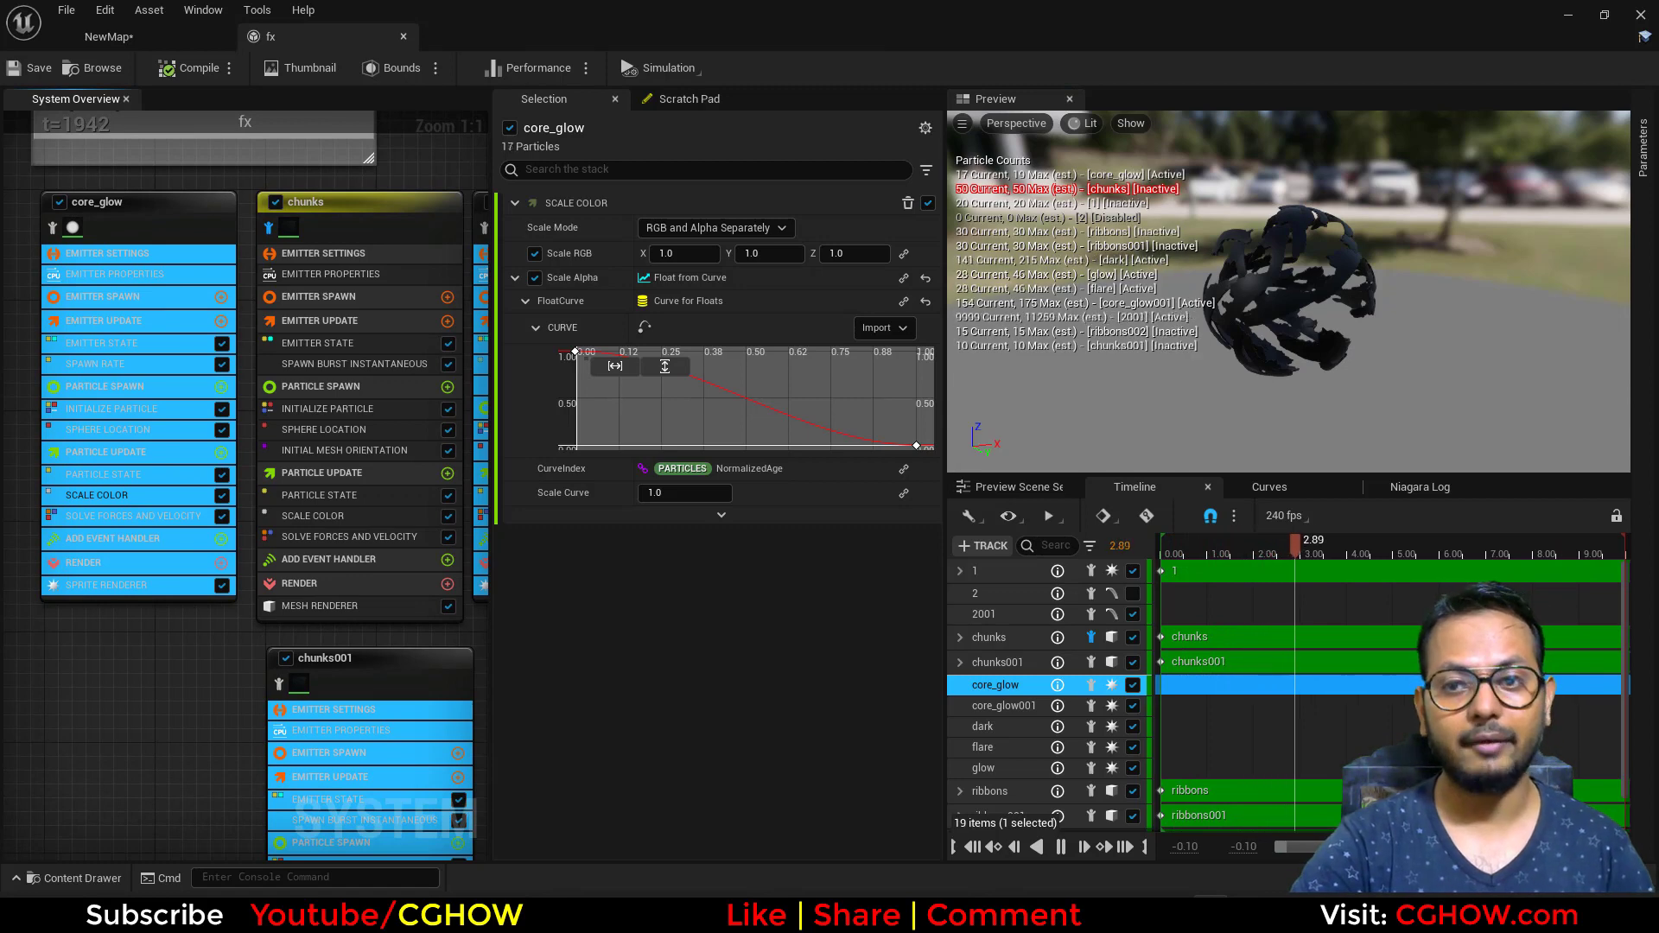
right_drag(226, 654, 156, 614)
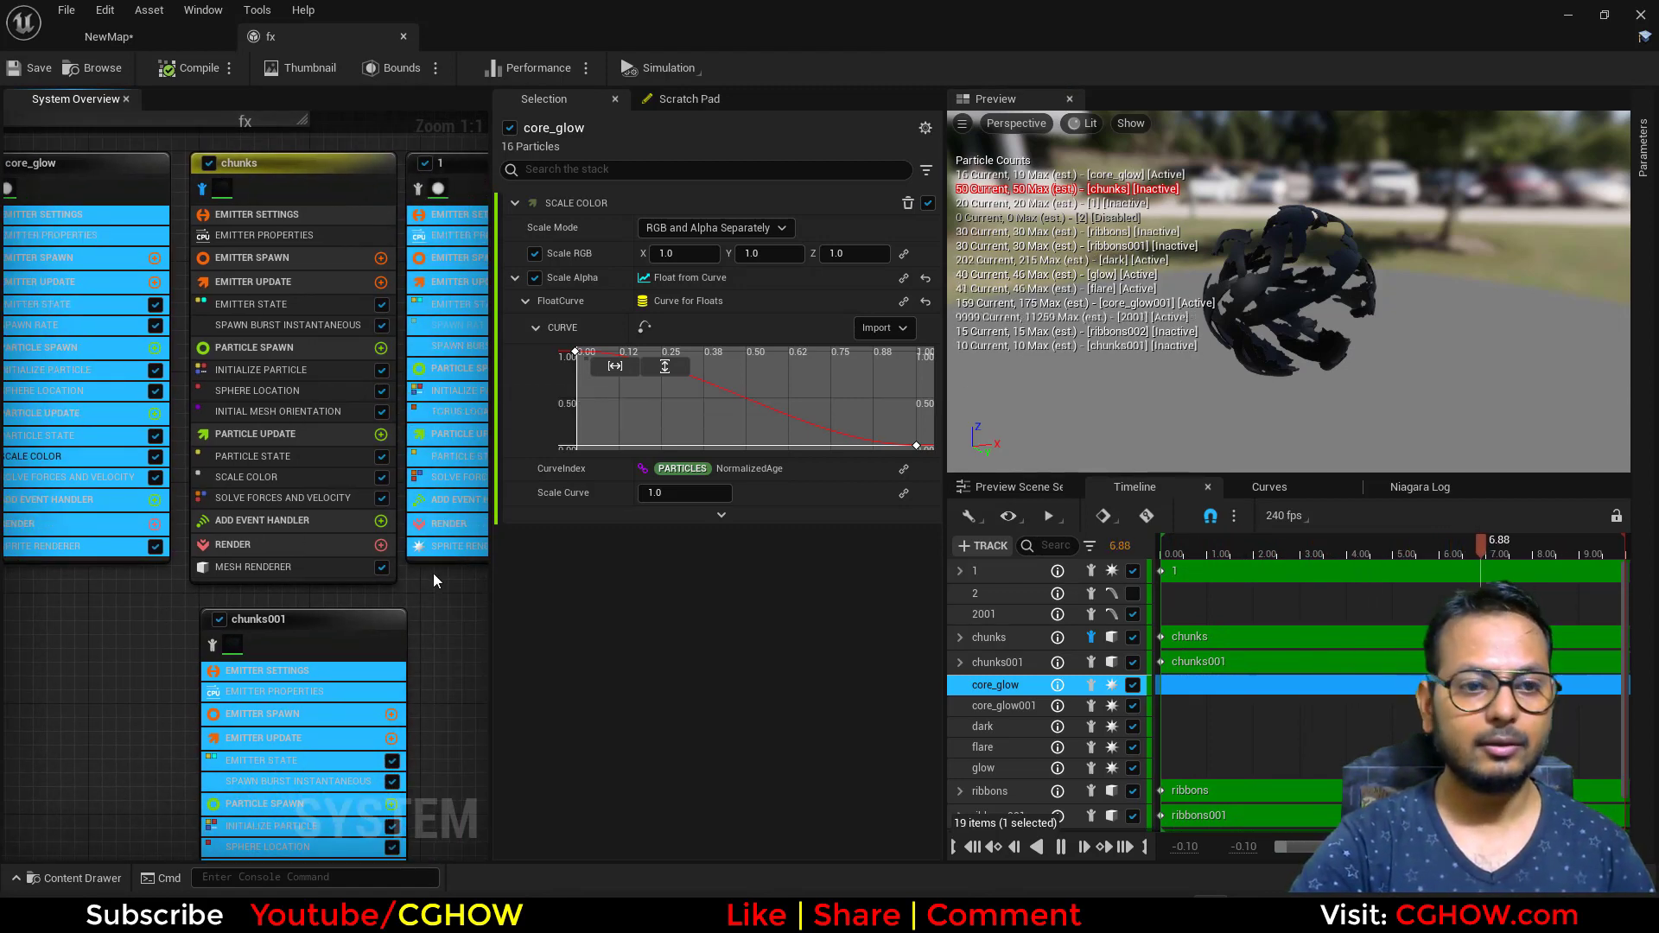
click(363, 567)
double_click(656, 298)
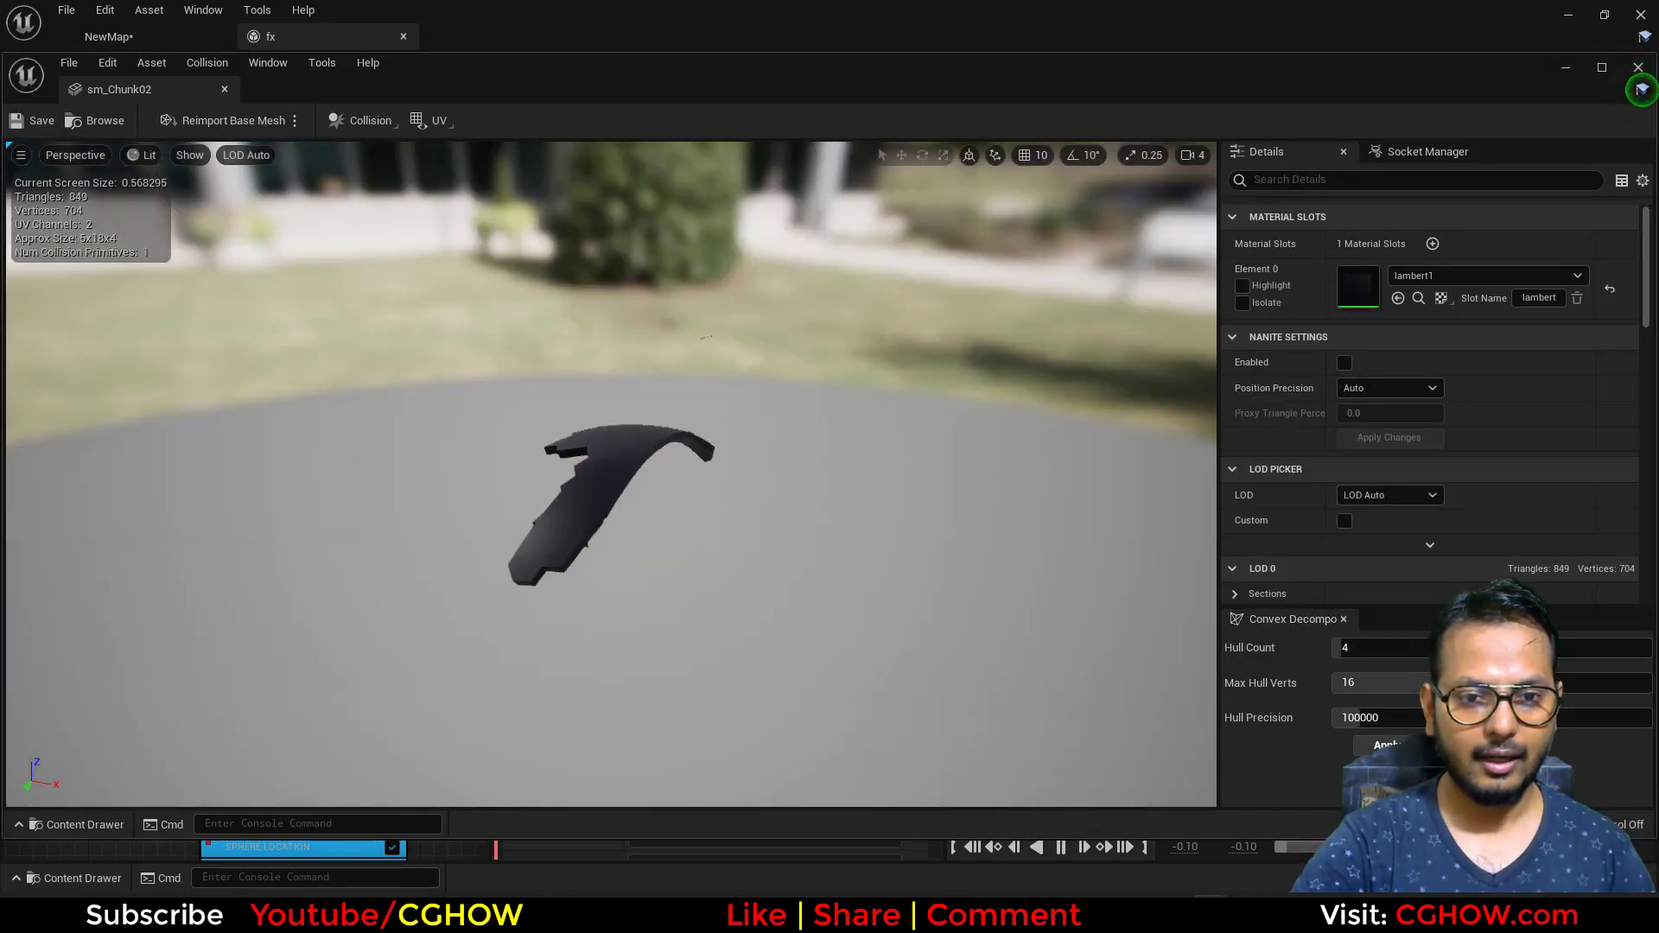
Step: Switch to the browser to check the chunk shell in the Zero Point reference video, and return to the mesh editor
mouse_move(563, 915)
click(519, 803)
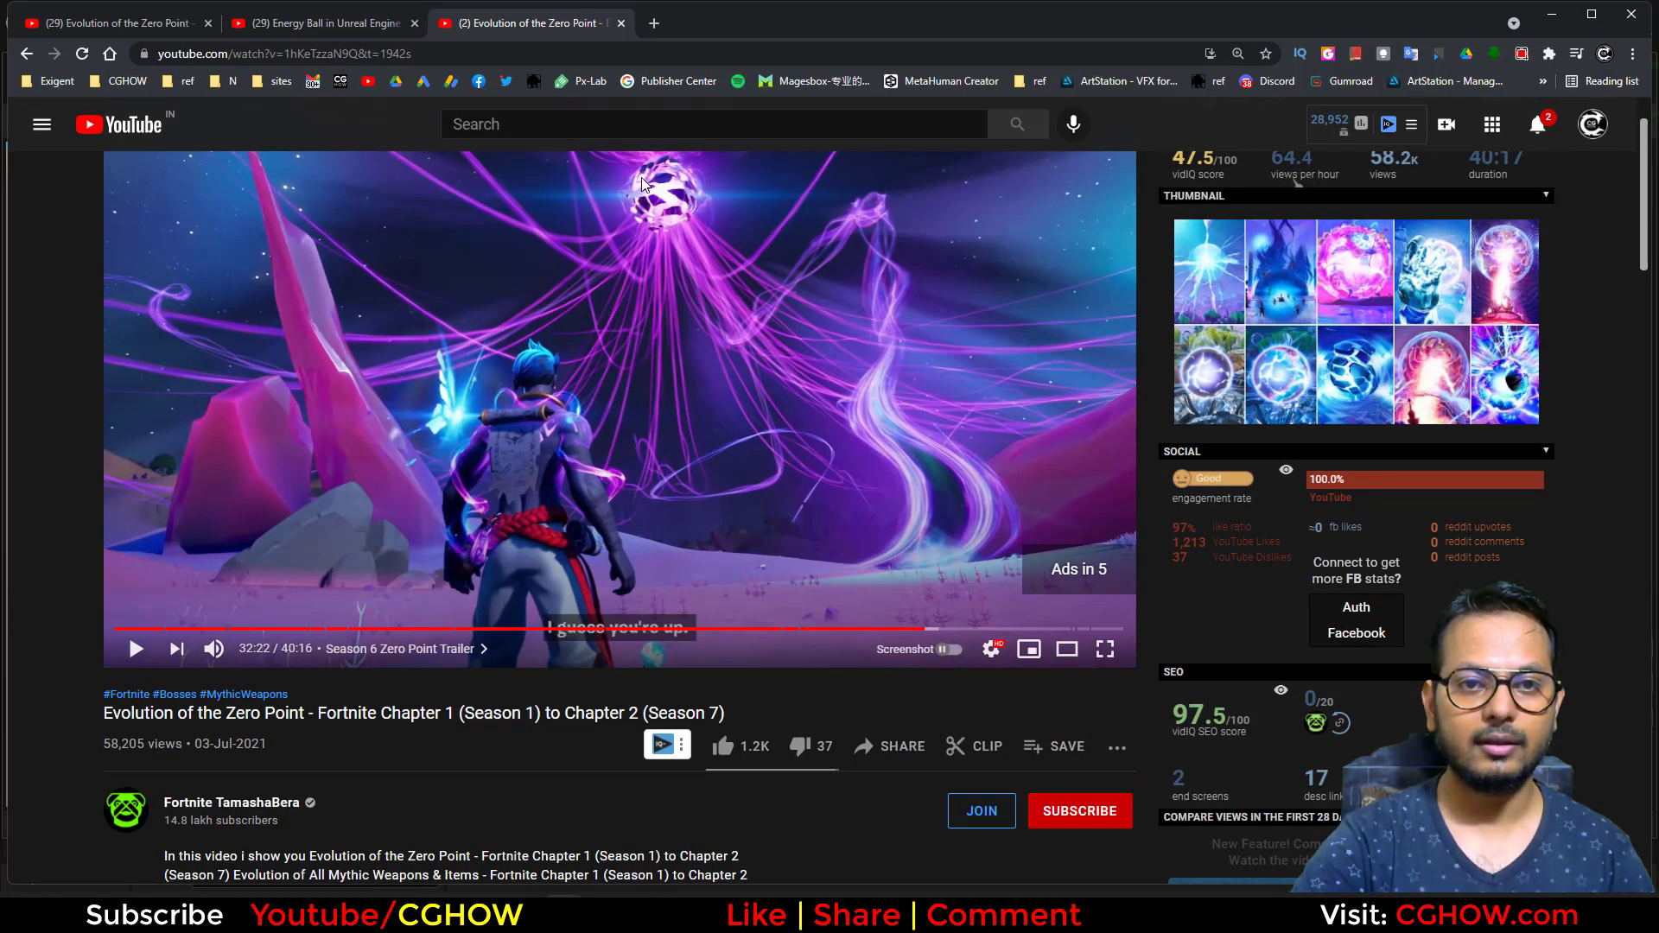
click(1553, 15)
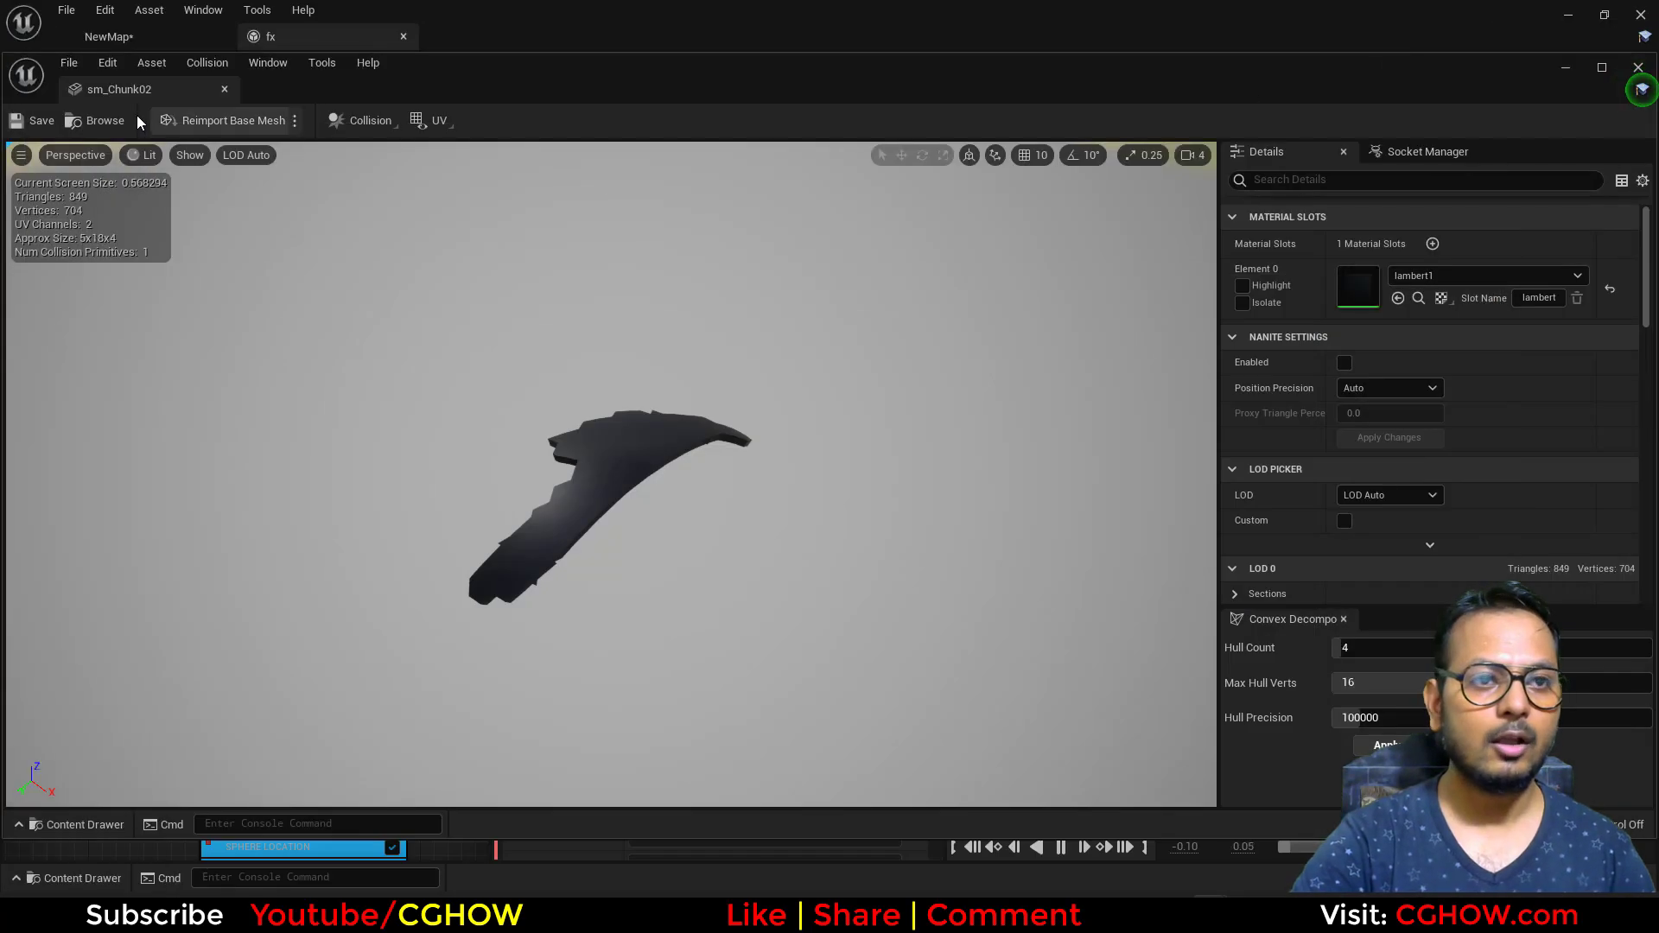
Step: Dock the sm_Chunk02 mesh editor in the main window and inspect the sm_Chunk01 mesh before returning to the fx system
drag(171, 97, 453, 41)
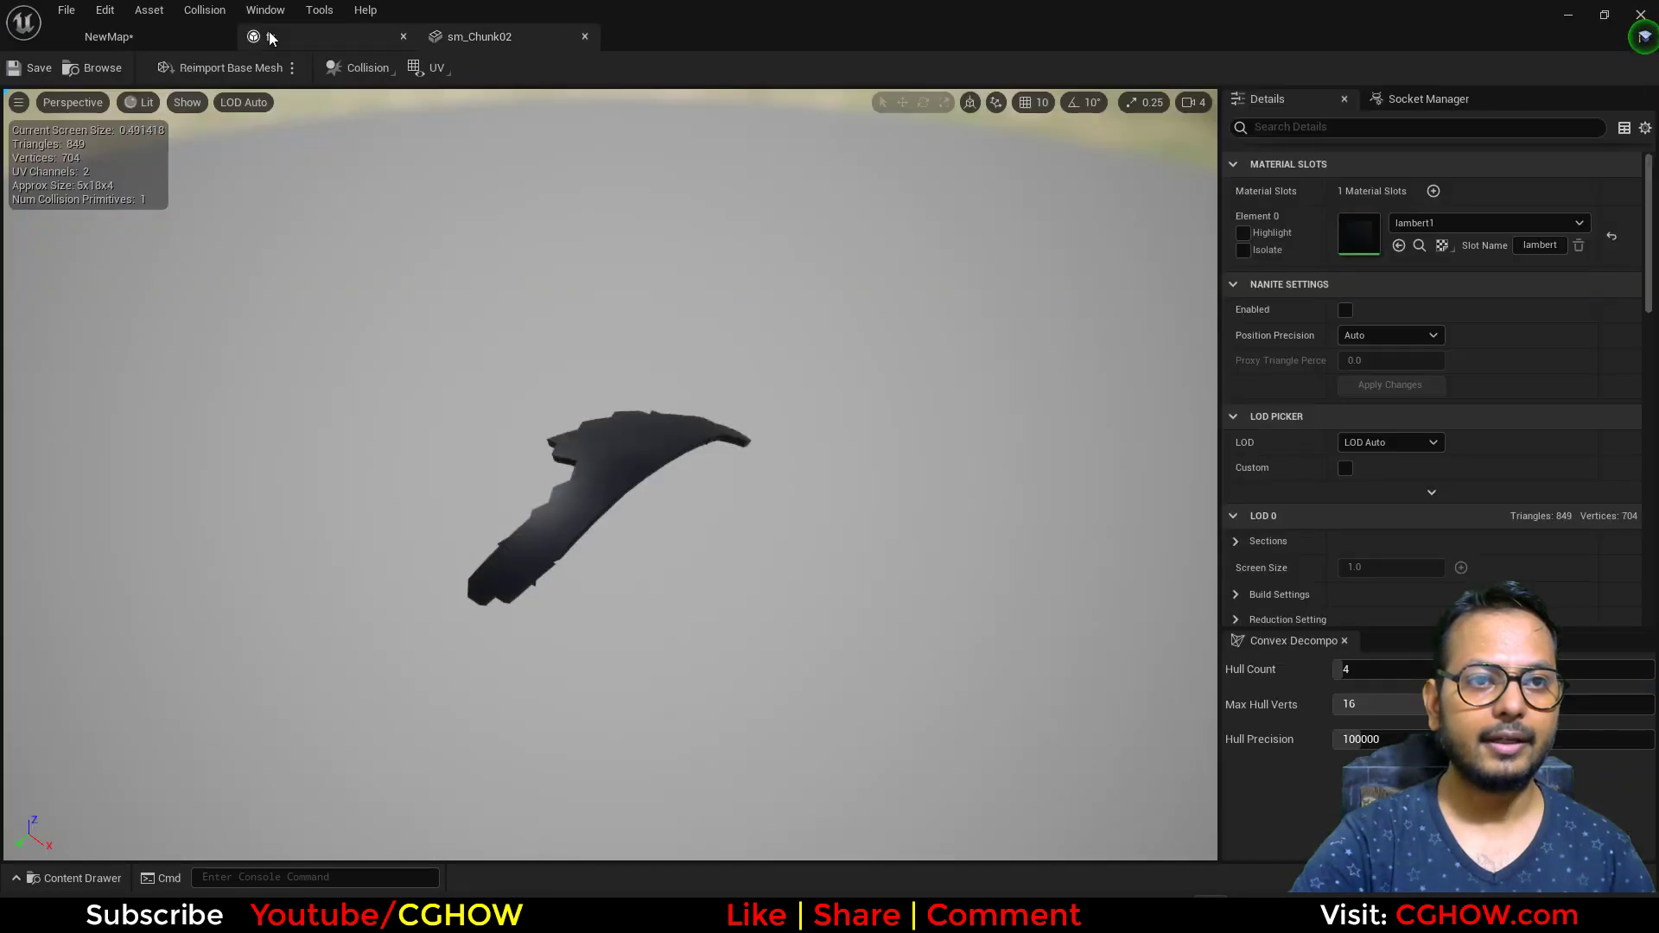
click(204, 38)
double_click(1185, 674)
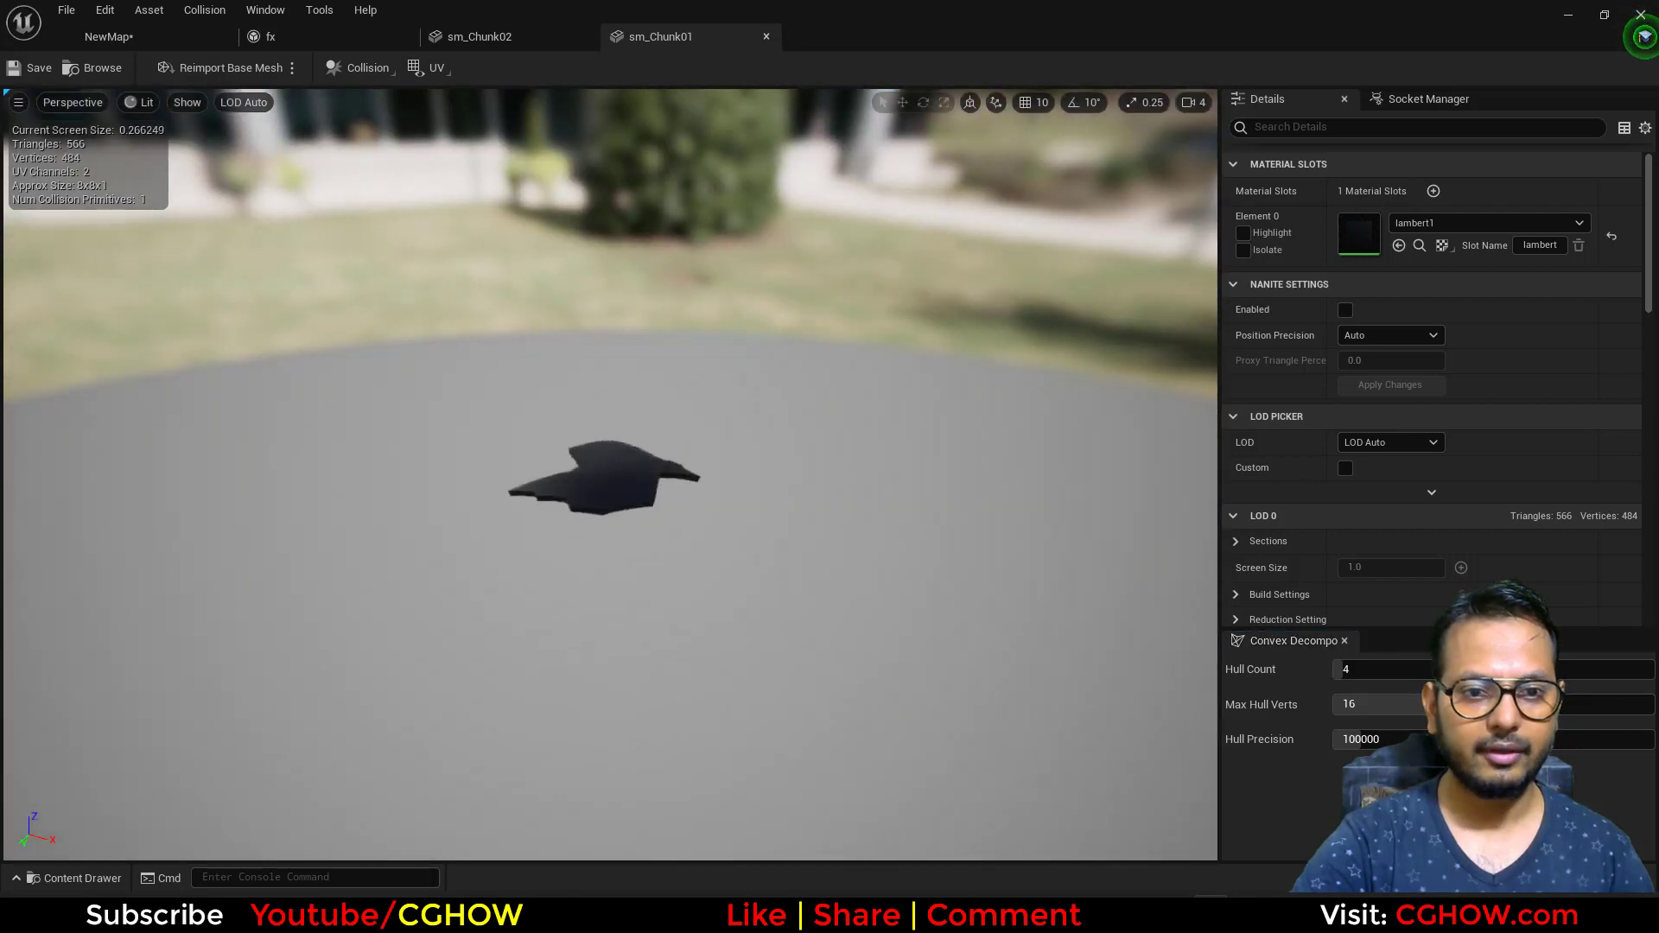
click(149, 37)
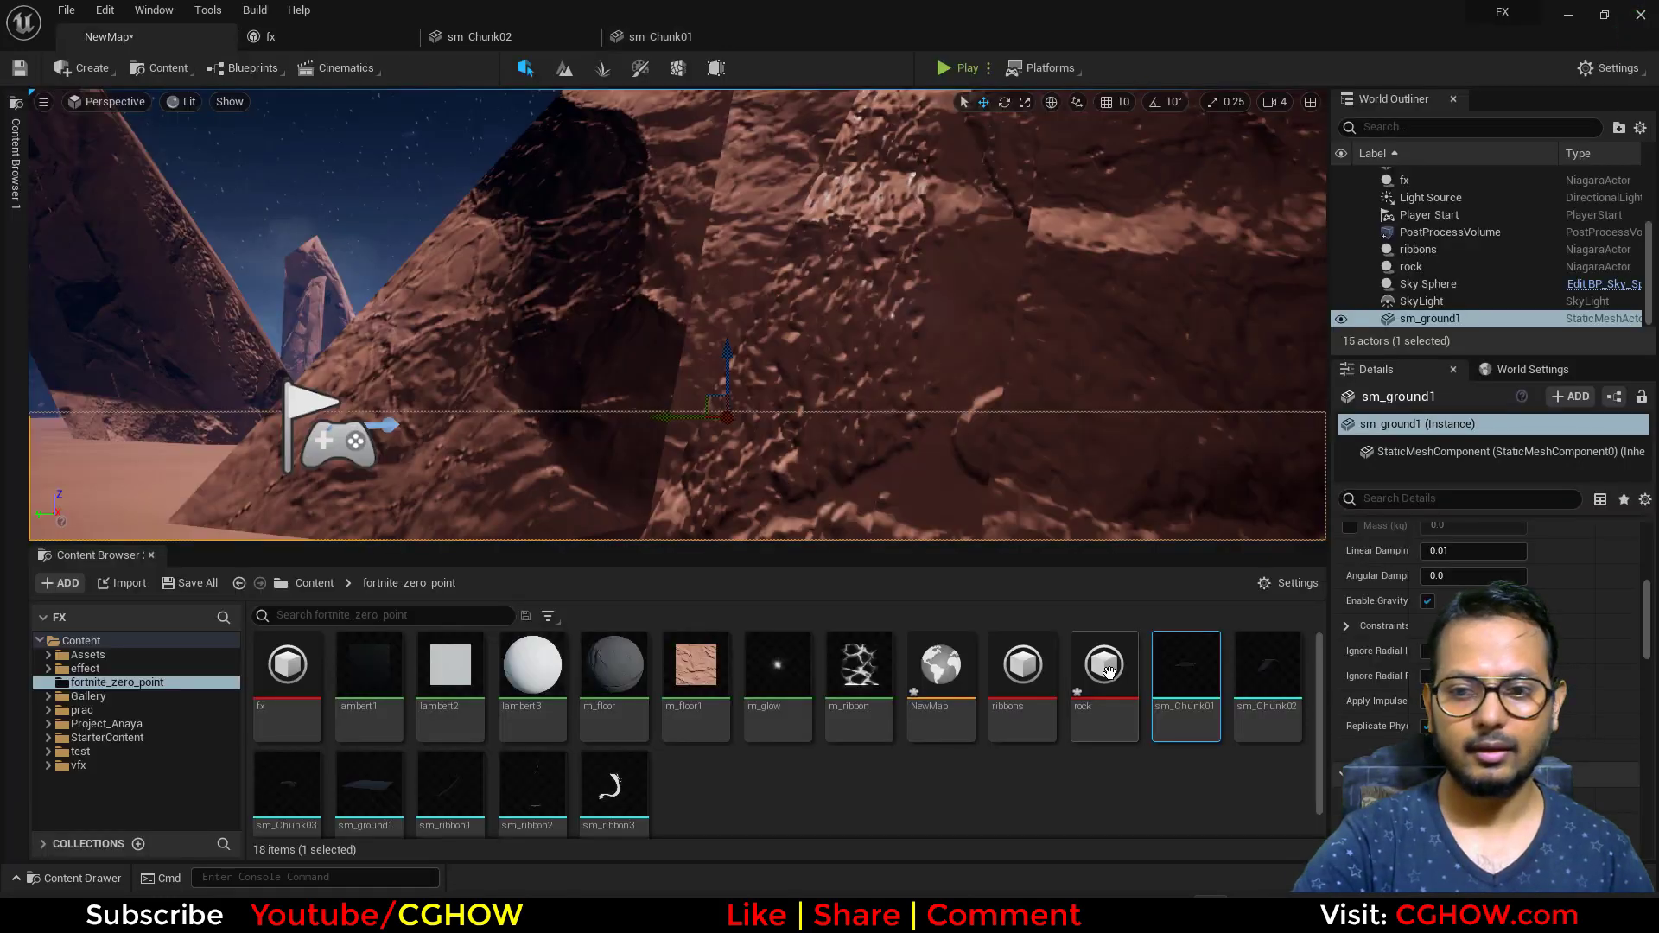
double_click(1268, 673)
click(293, 39)
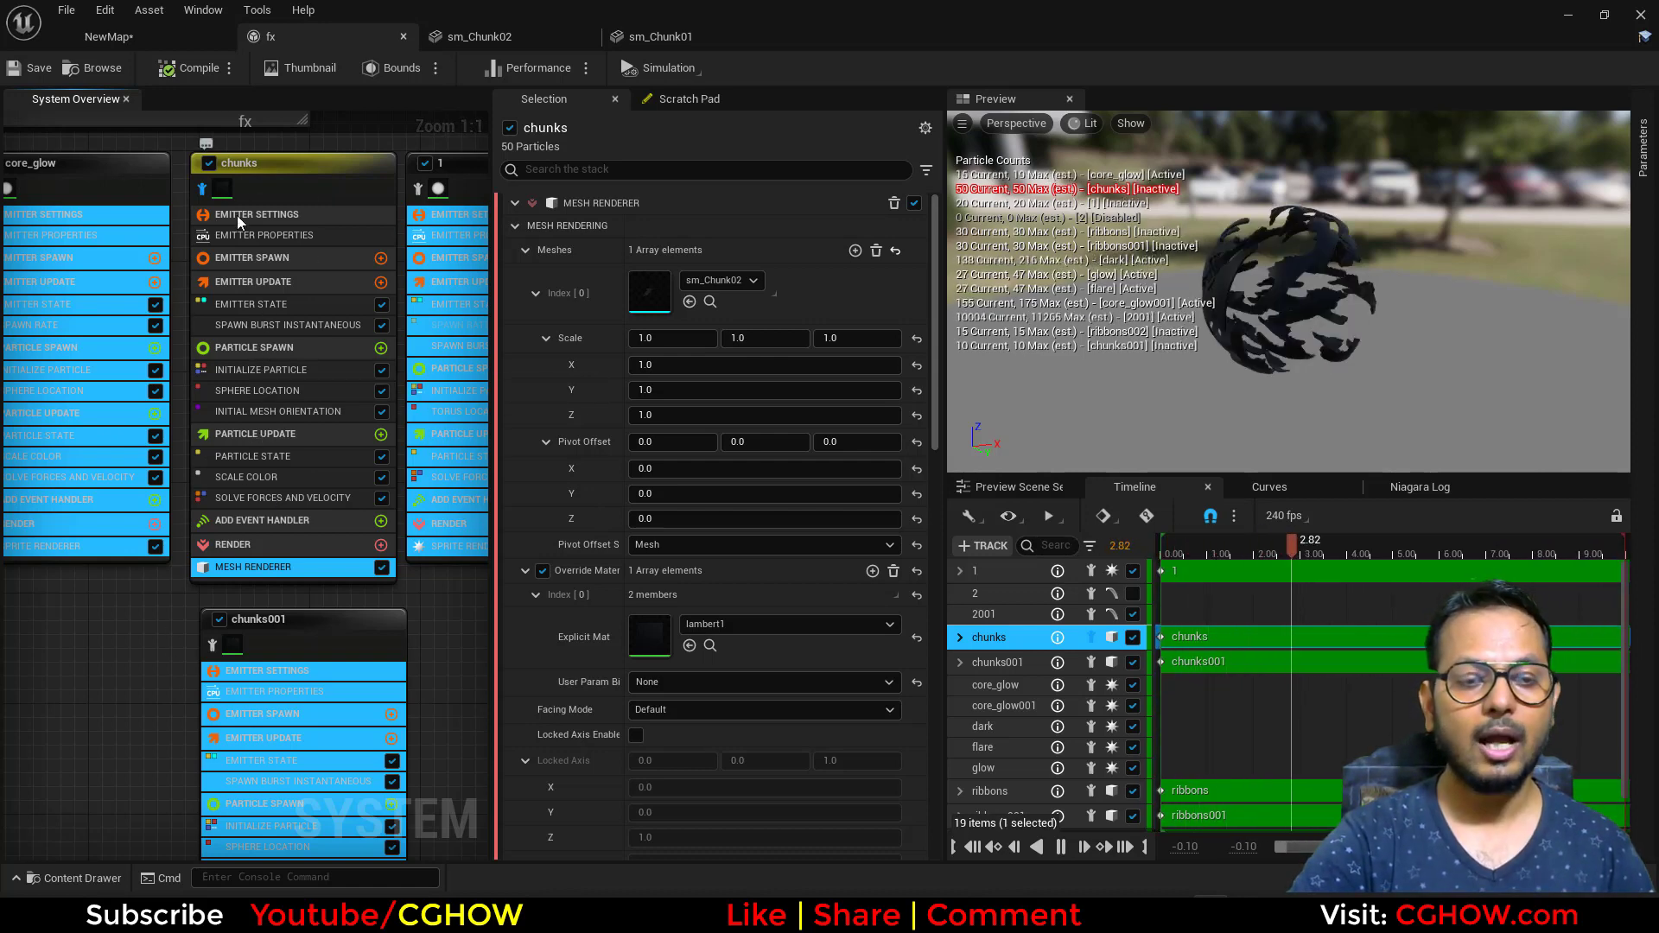
Step: Compare the chunk layers in the preview by isolating chunks001, showing all emitters, and isolating chunks again
drag(1334, 324, 1225, 323)
click(213, 647)
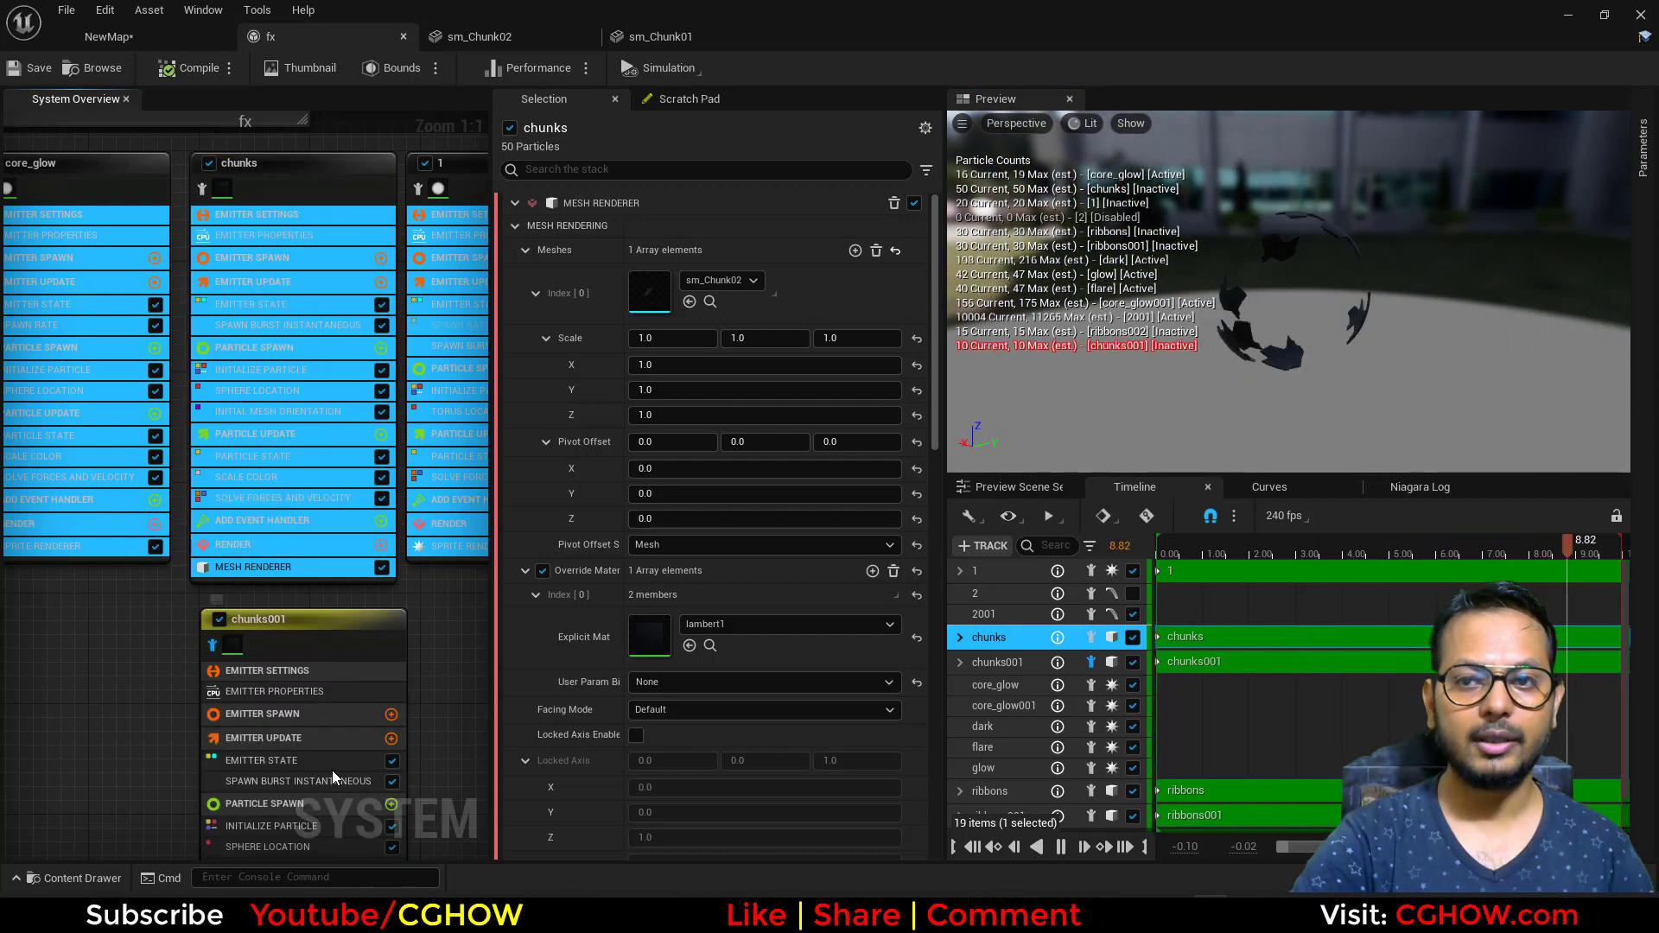
drag(1481, 263, 1296, 266)
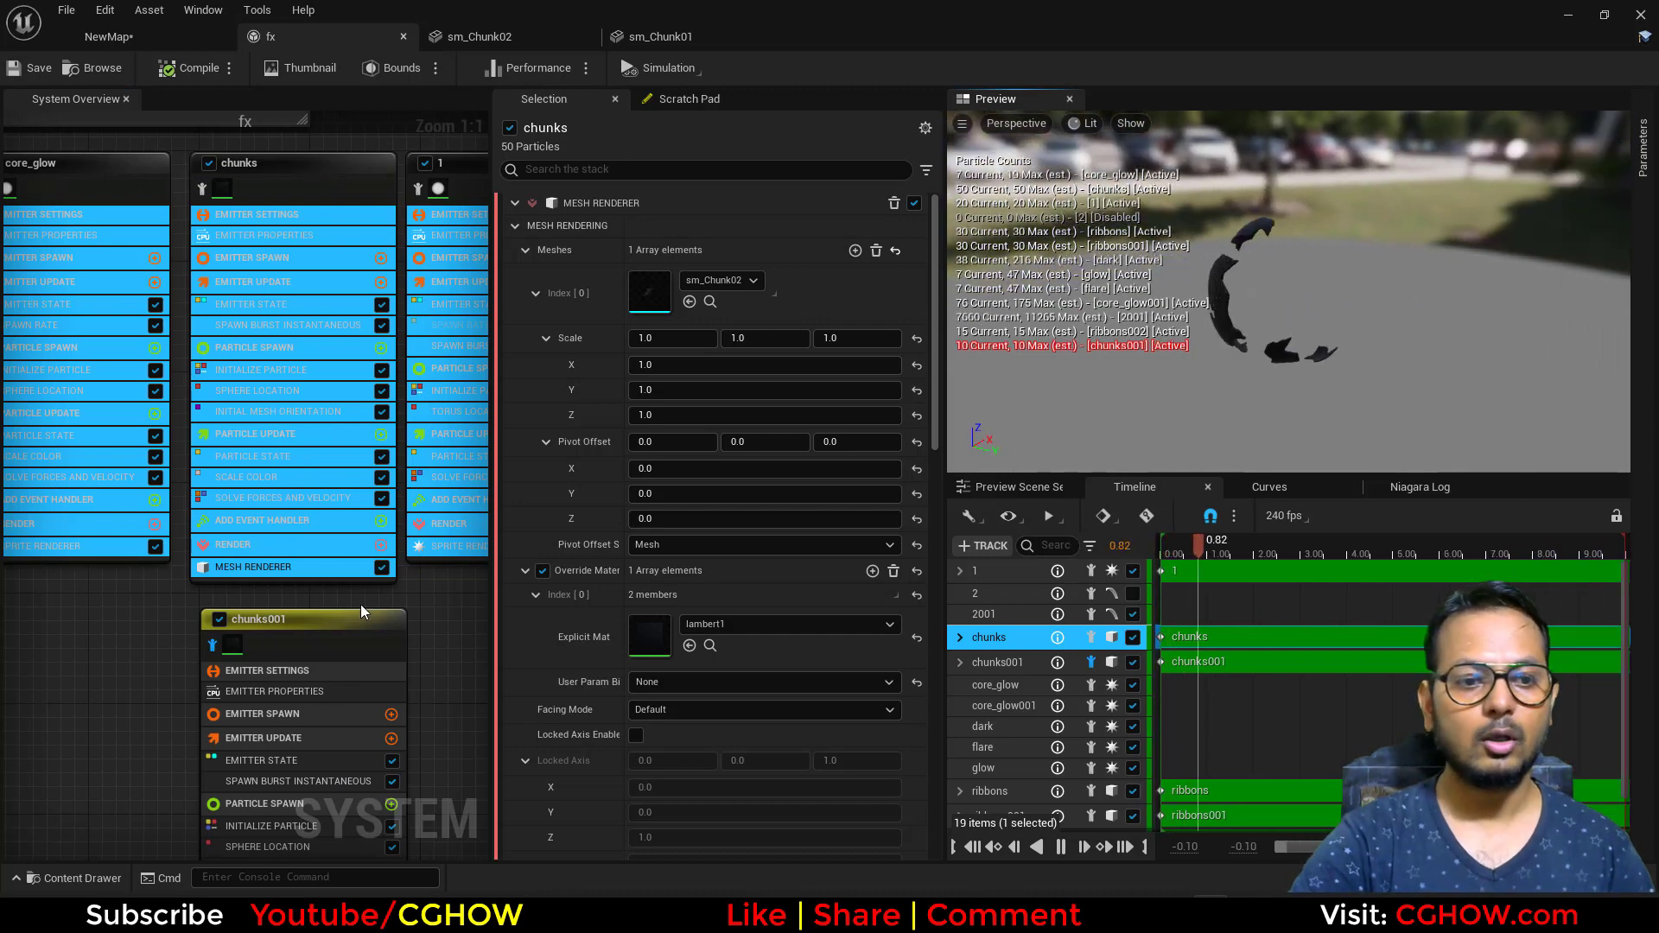
click(212, 646)
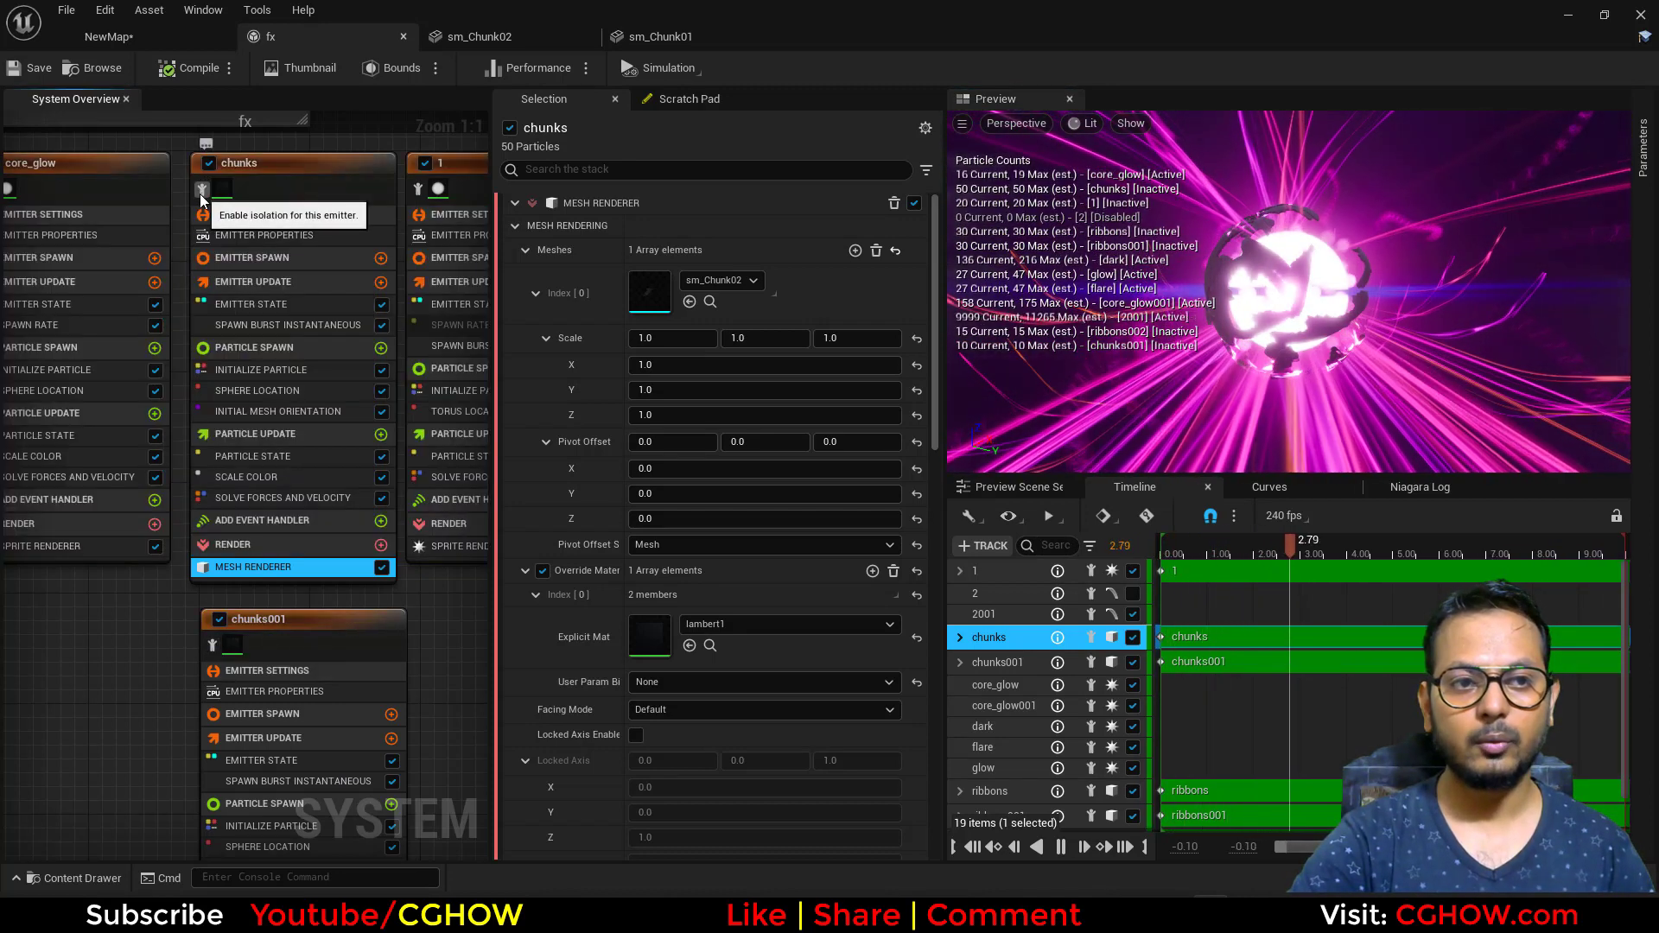
click(202, 186)
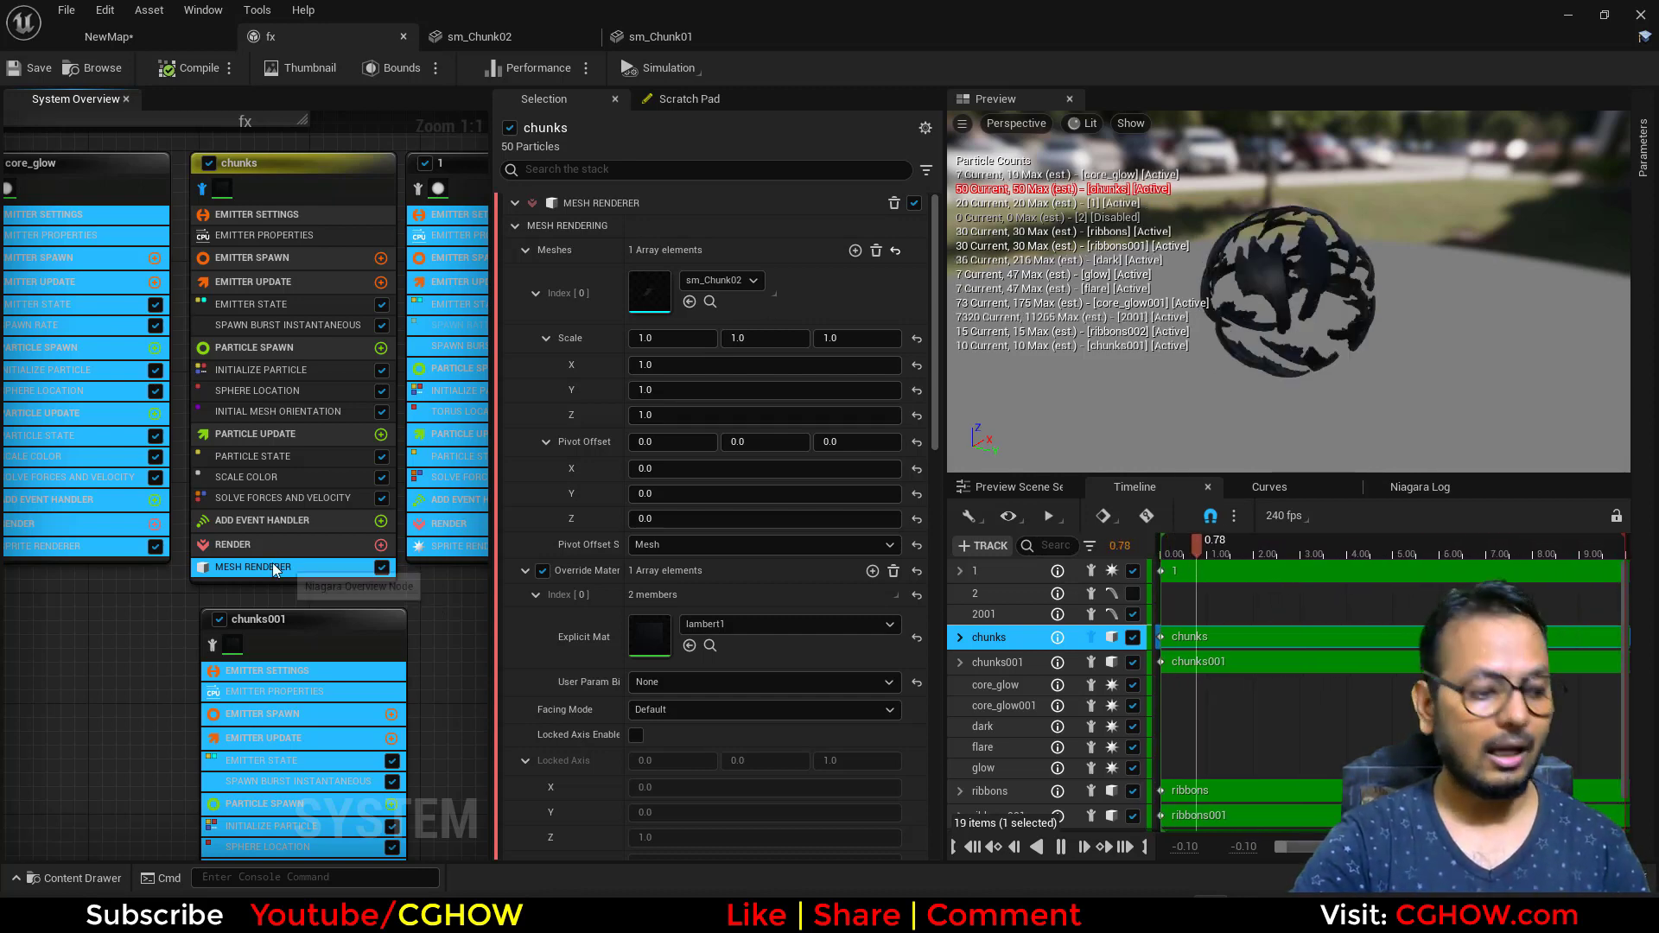
Step: Review the chunks emitter's Spawn Burst Instantaneous and Sphere Location settings
right_drag(142, 609, 127, 650)
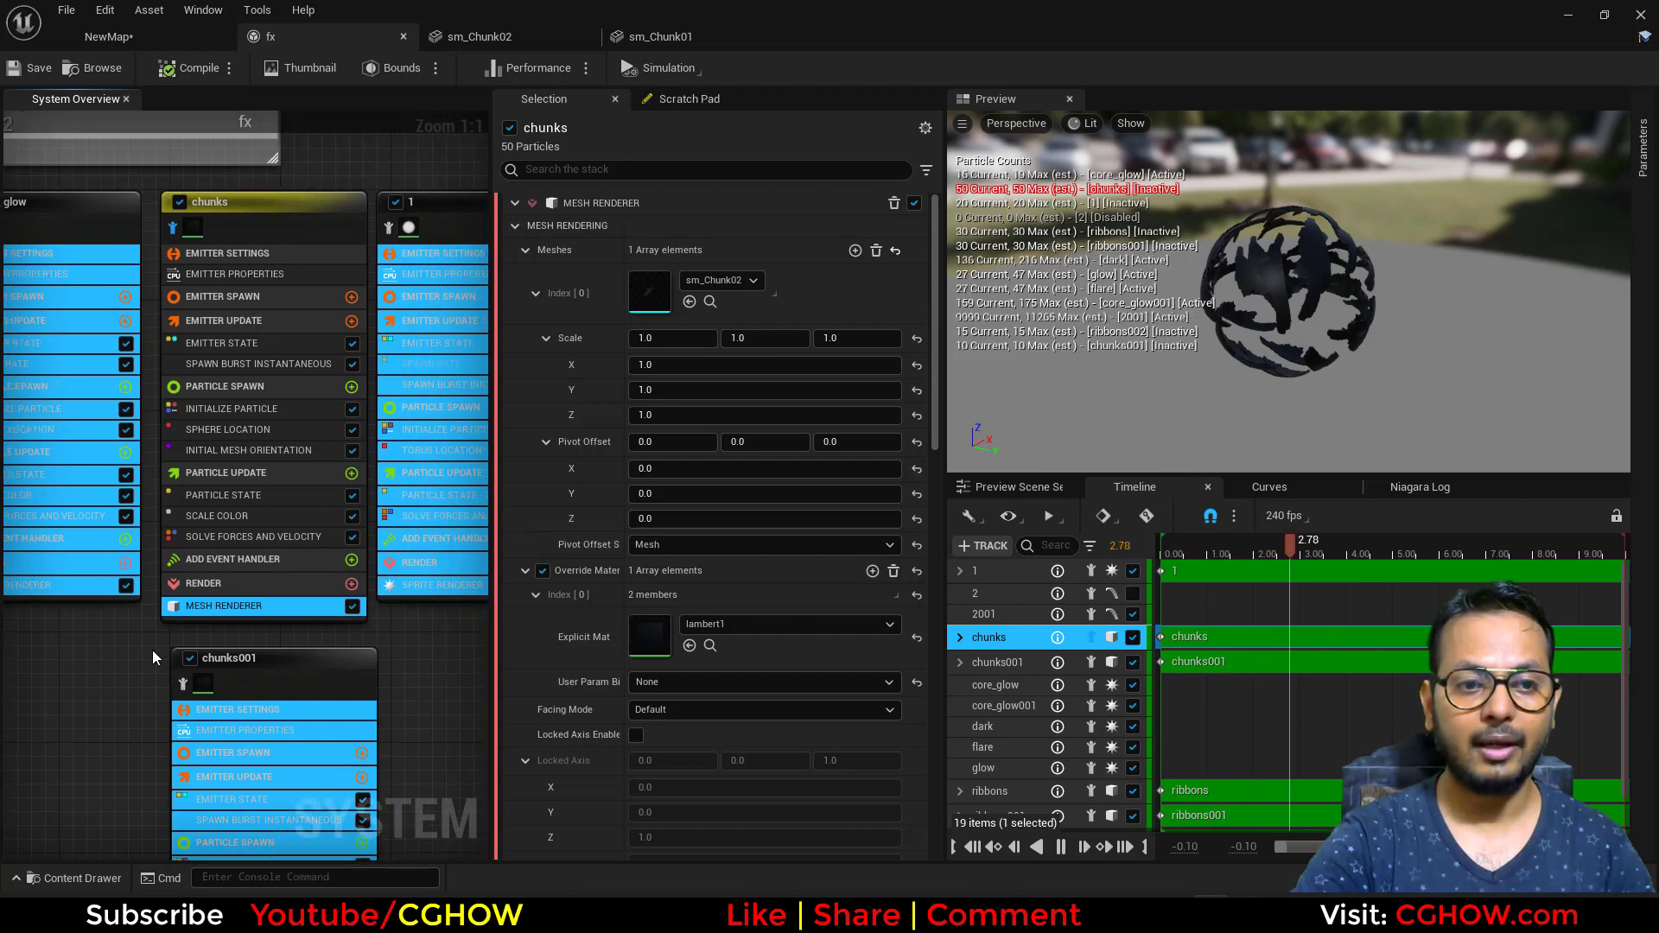
right_drag(234, 350, 211, 298)
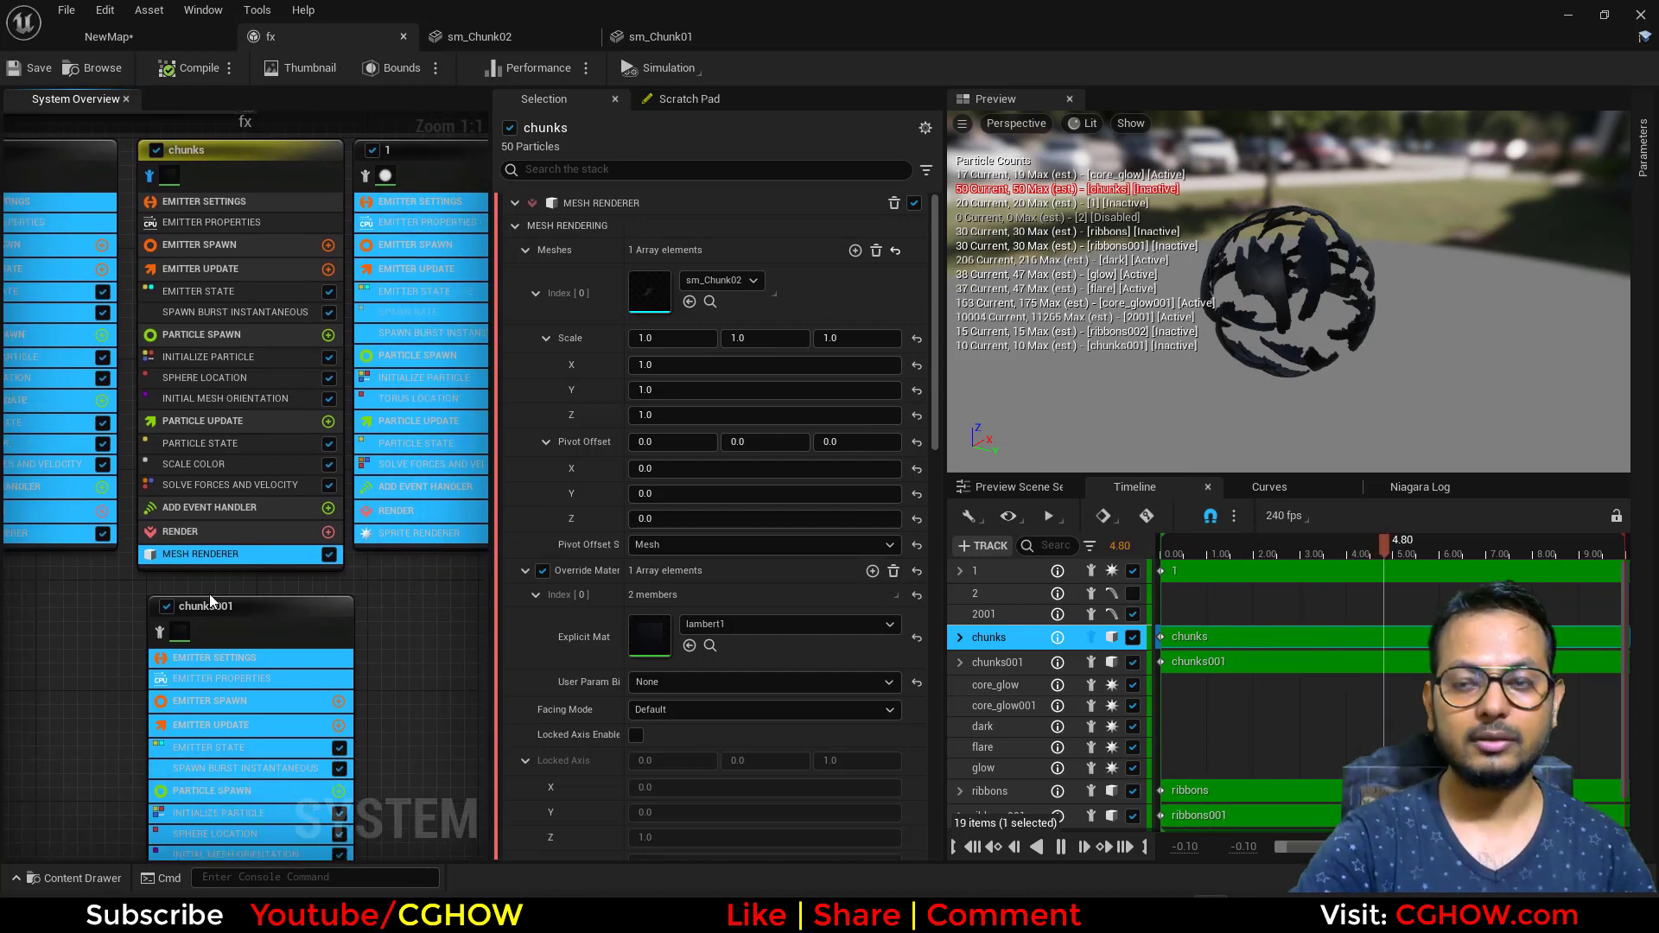
right_drag(156, 615, 206, 634)
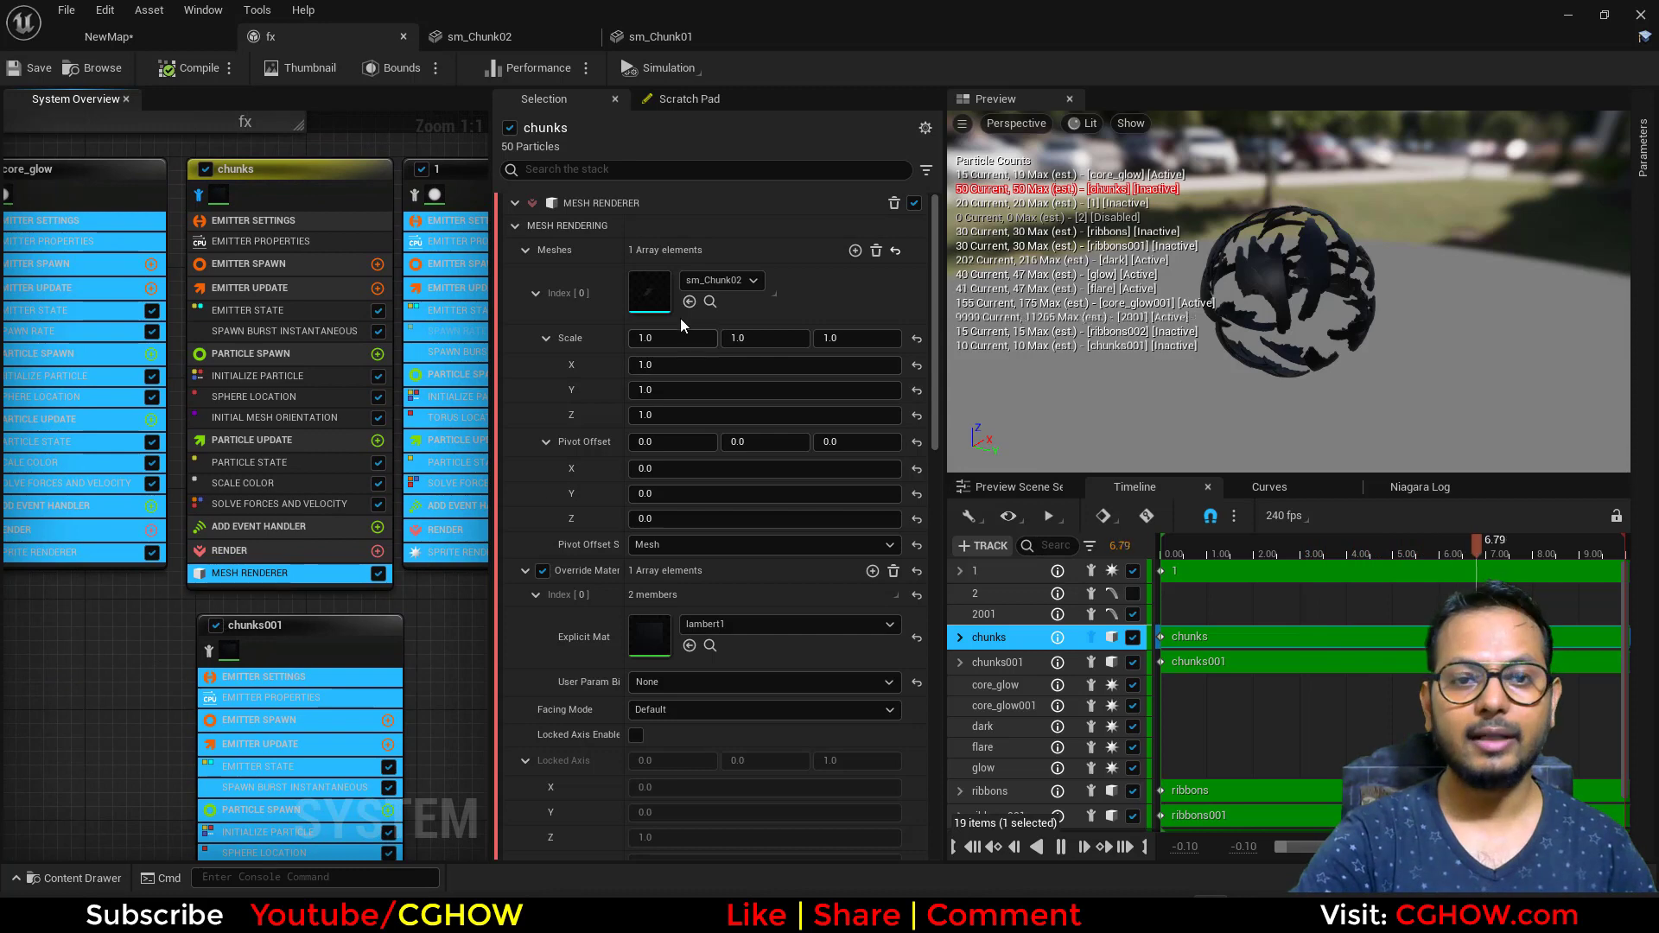
click(244, 332)
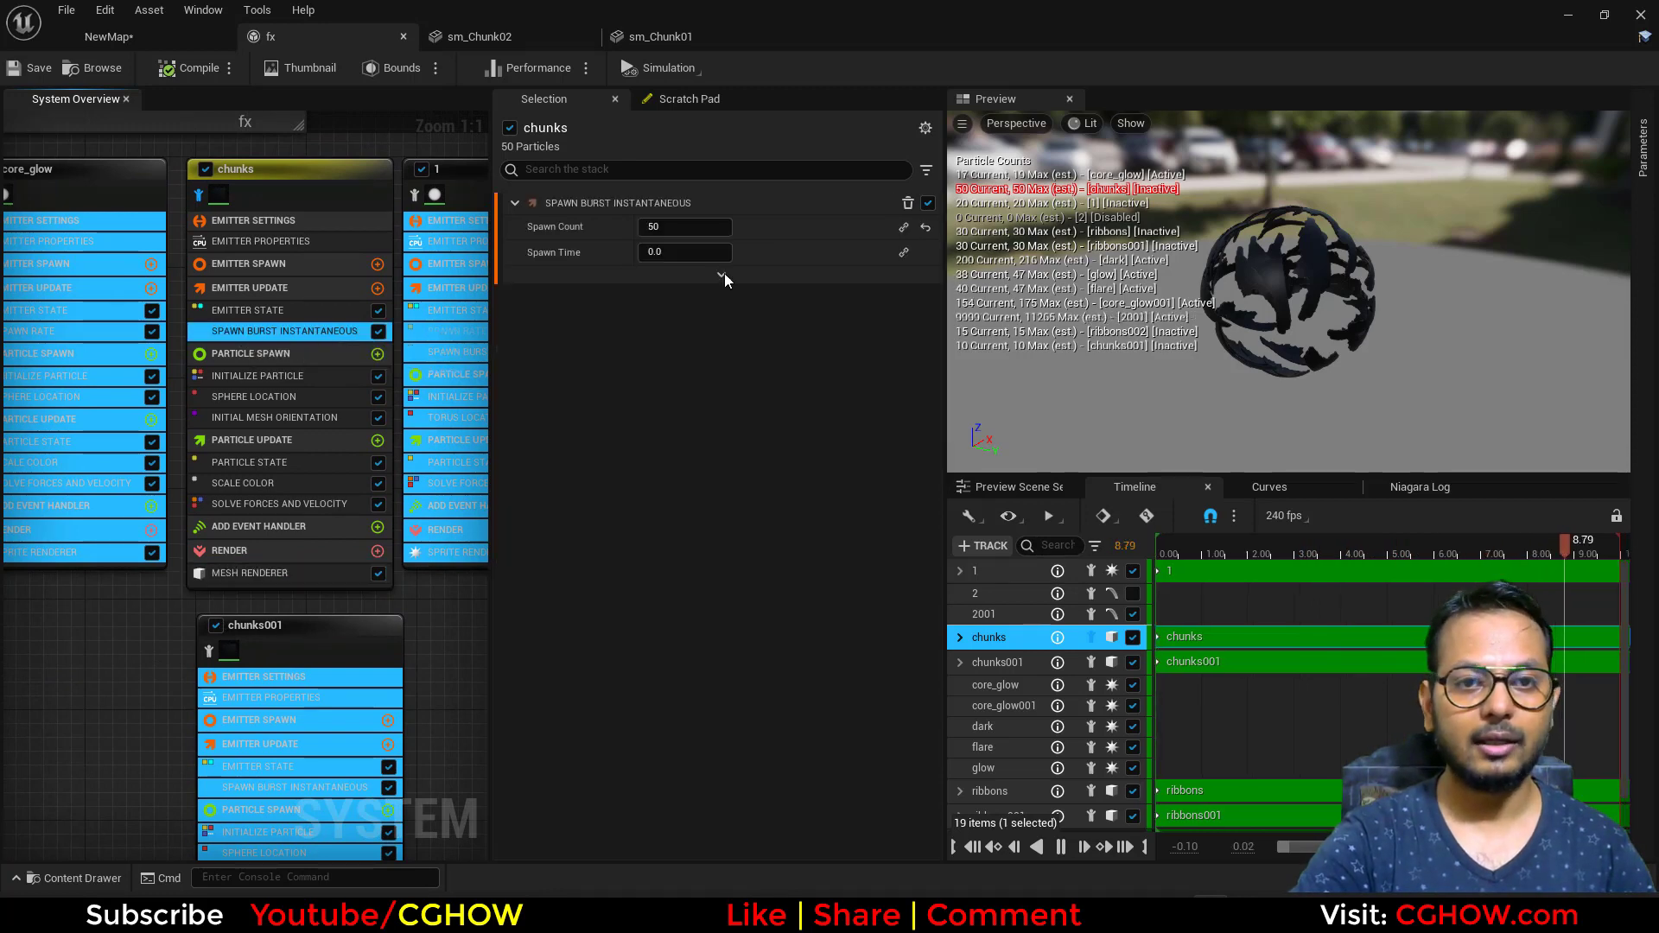
click(275, 398)
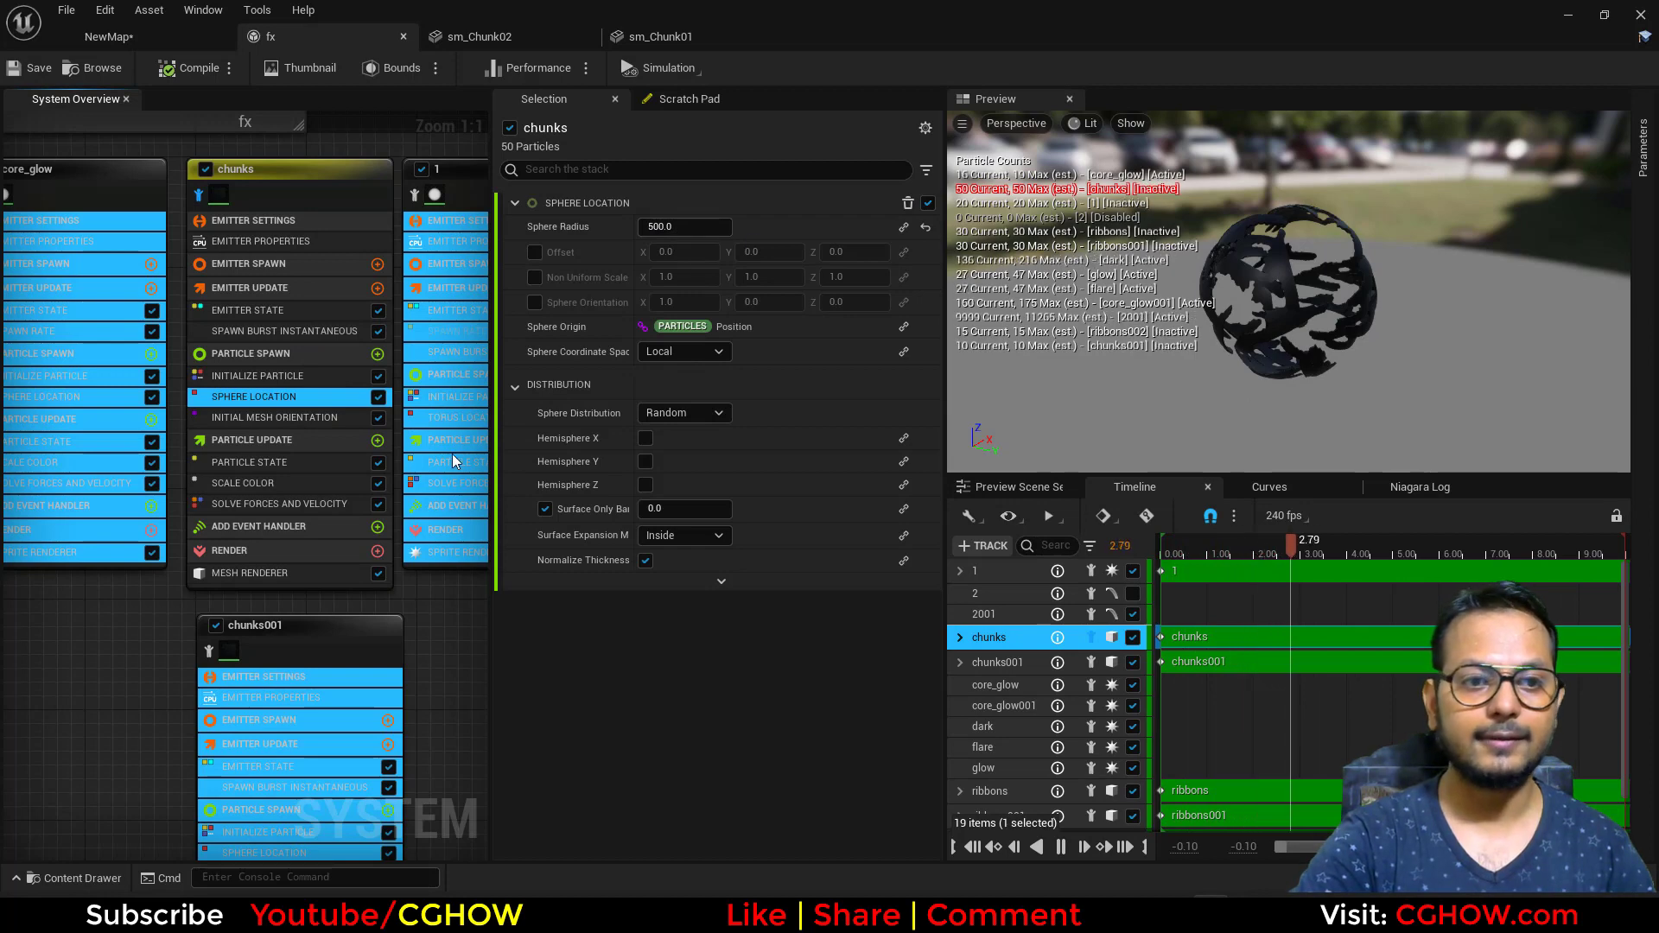
Step: Examine the chunks emitter's Initial Mesh Orientation settings and inspect how the meshes face around the sphere in the preview
click(281, 418)
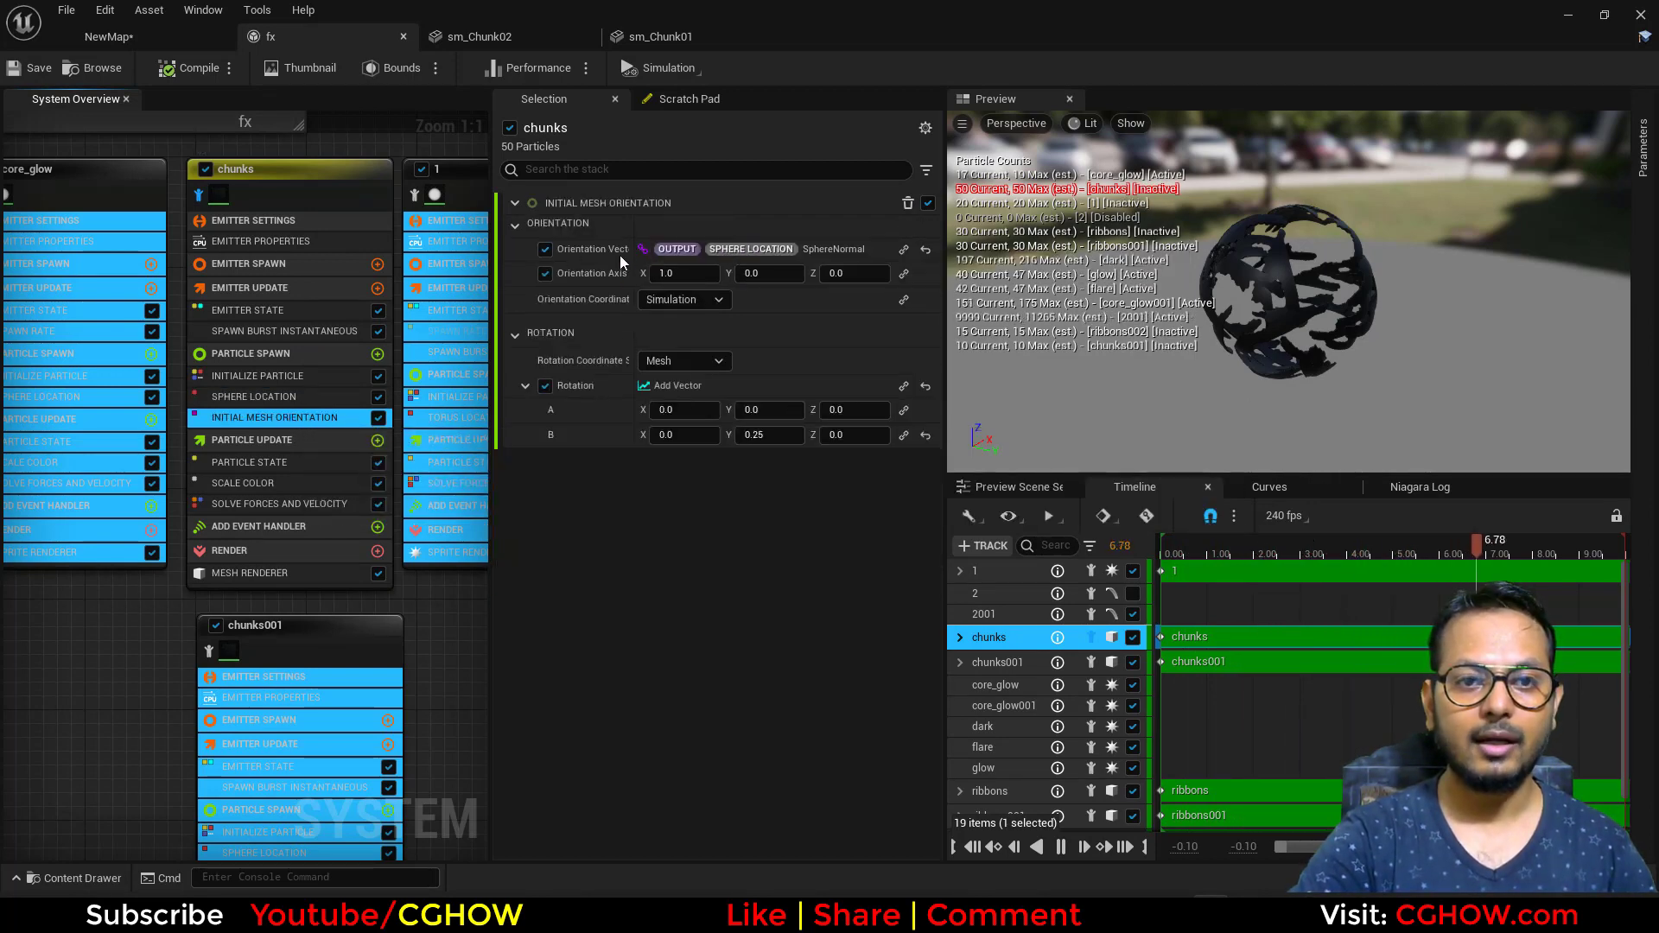
mouse_move(635, 258)
mouse_down()
mouse_move(659, 262)
mouse_move(625, 262)
mouse_up()
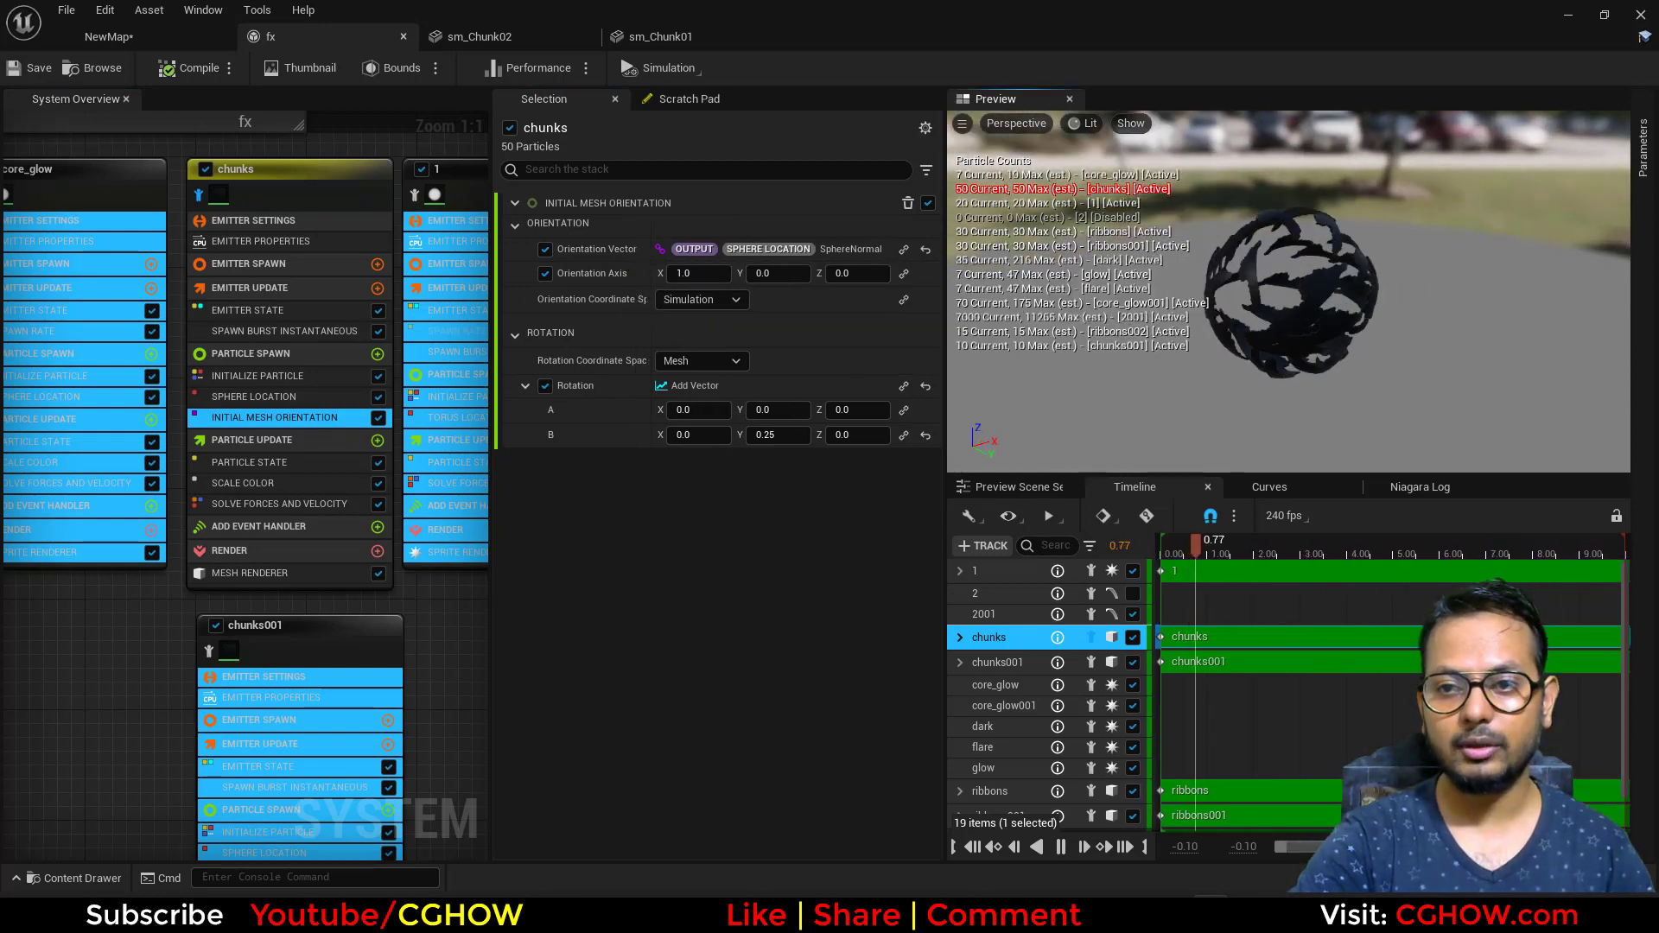
drag(1294, 309, 1226, 411)
drag(1334, 230, 1047, 295)
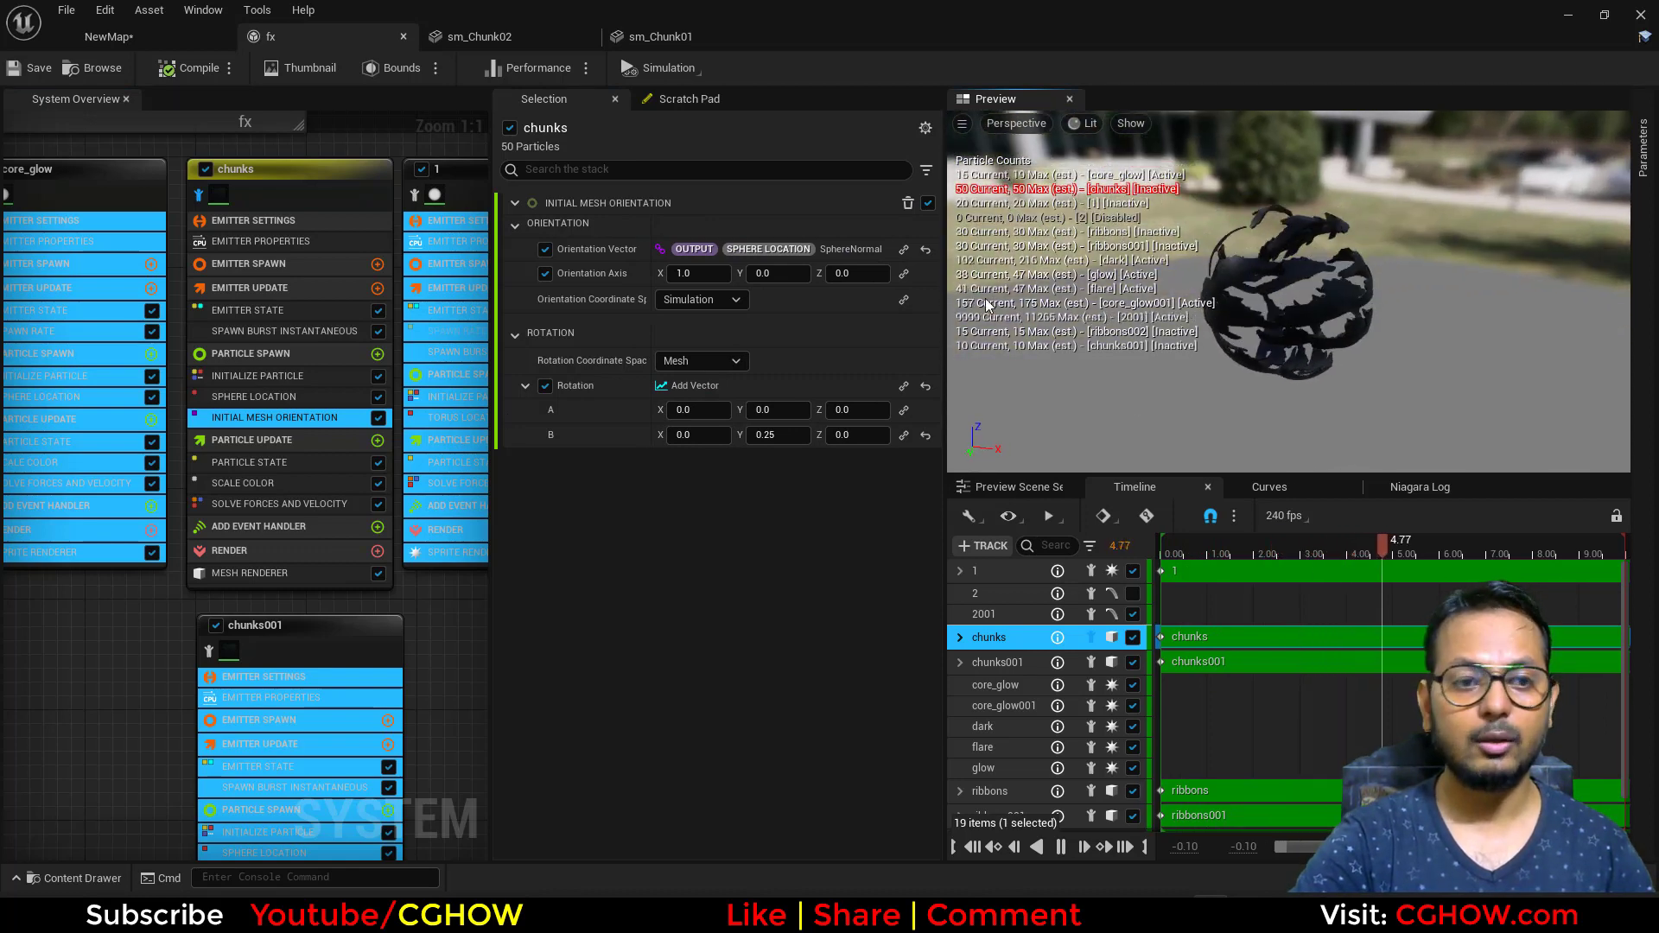
Step: Review the chunks emitter's Scale Color module and open the lambert1 material from its Mesh Renderer to inspect the Param node
click(256, 486)
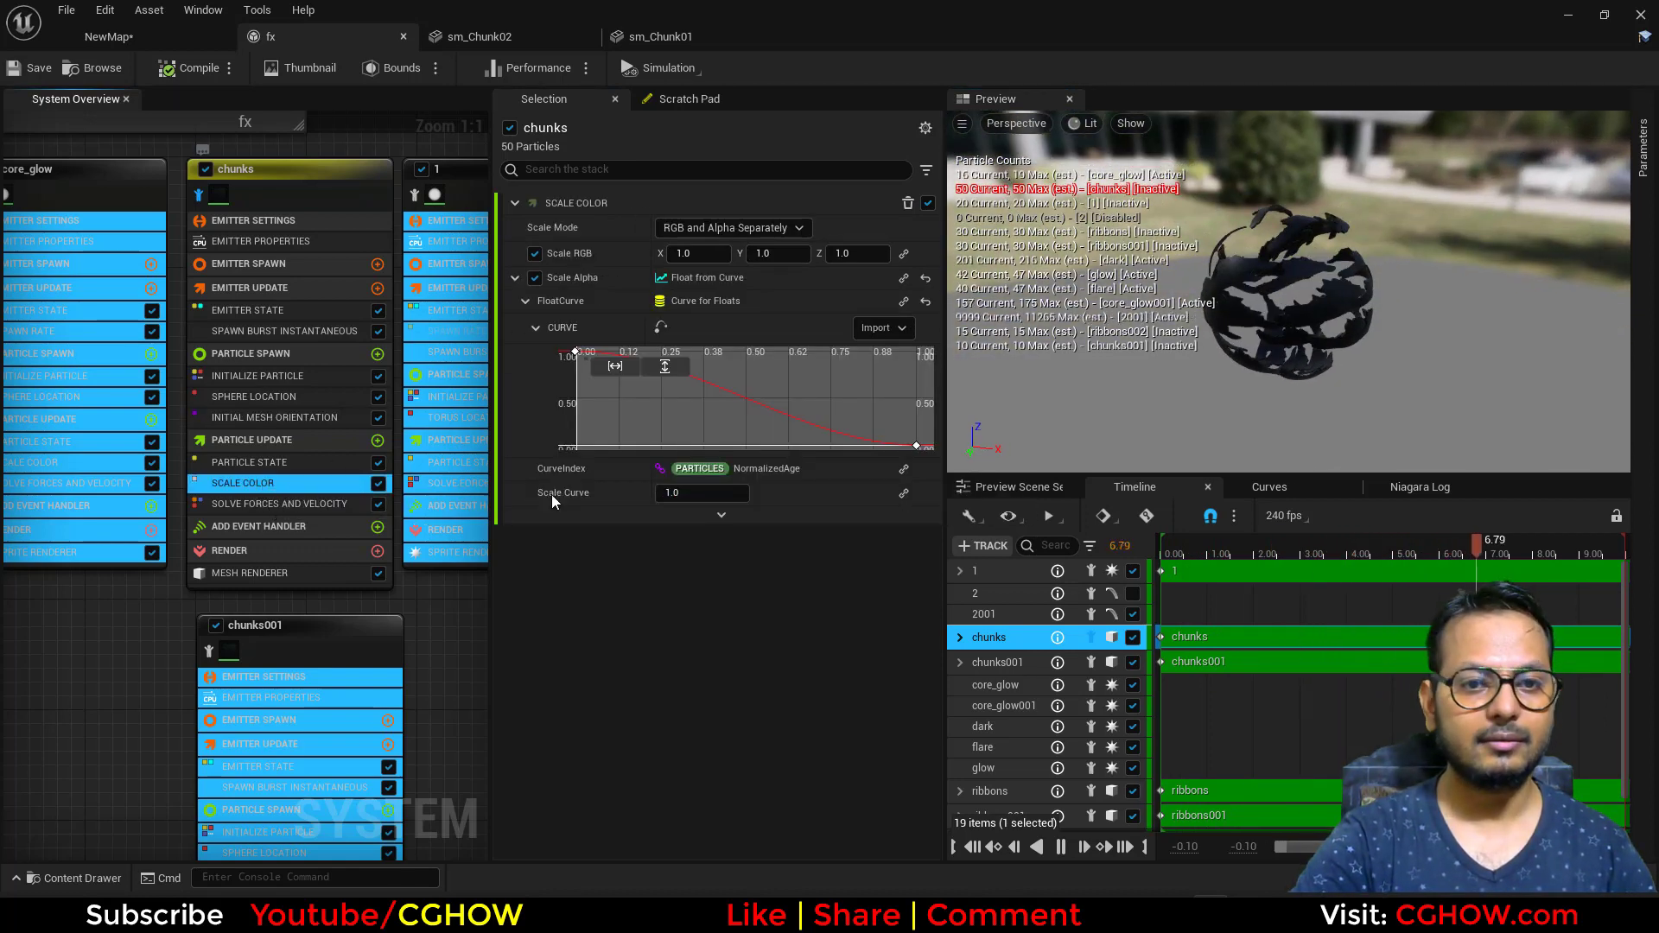
click(277, 574)
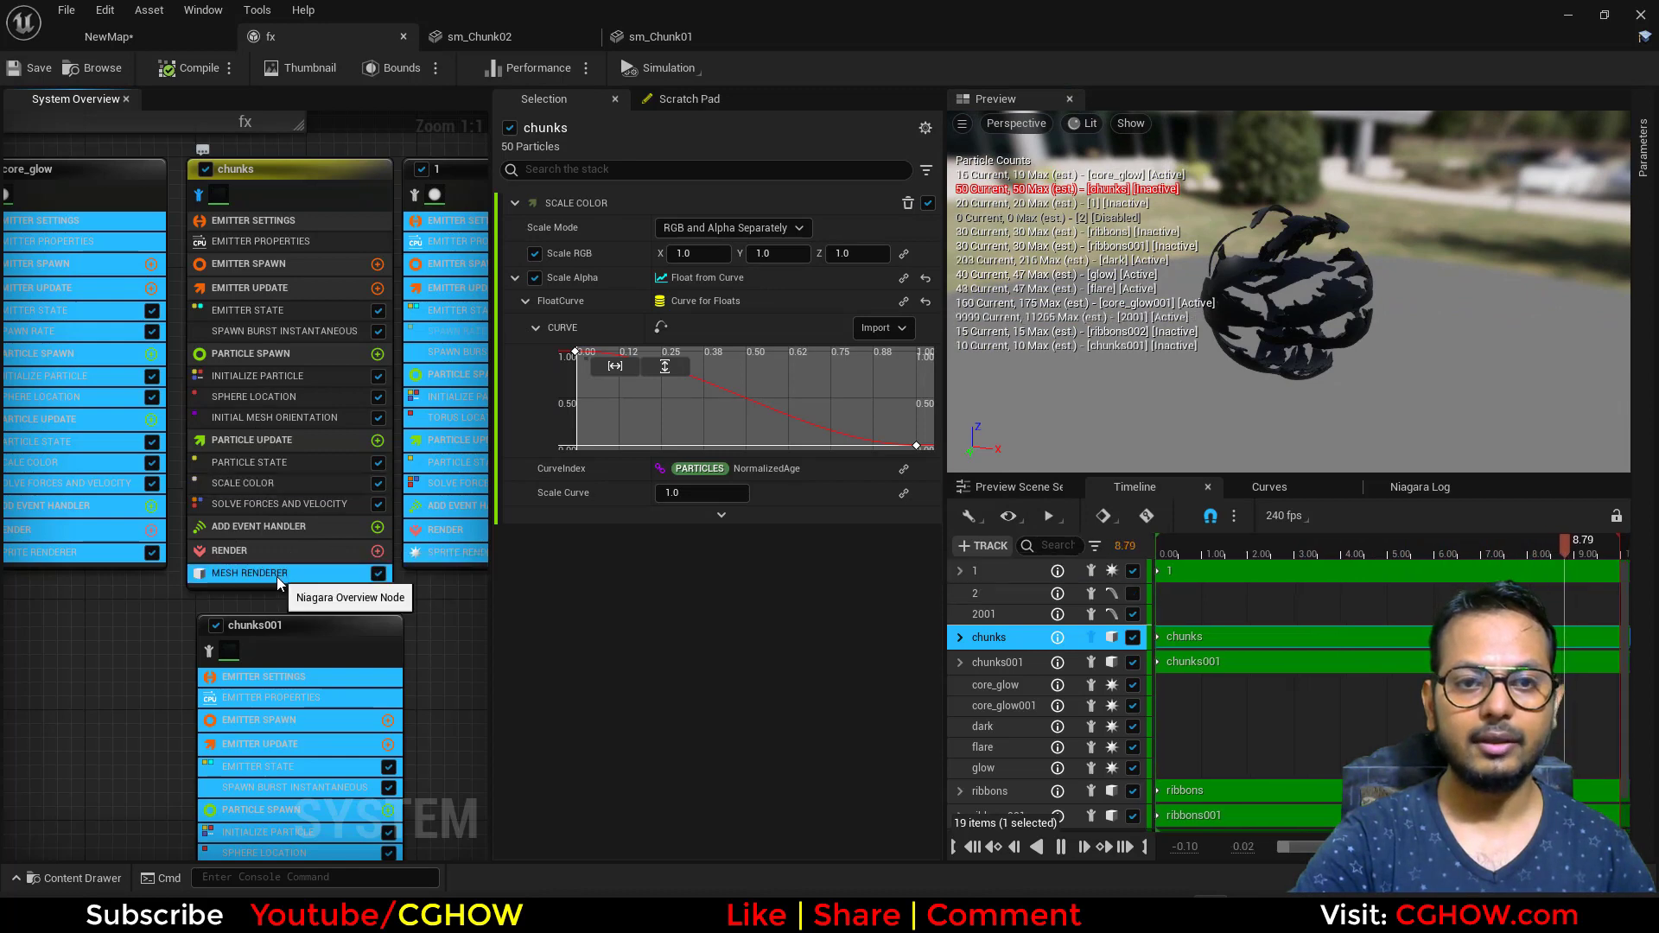
double_click(667, 647)
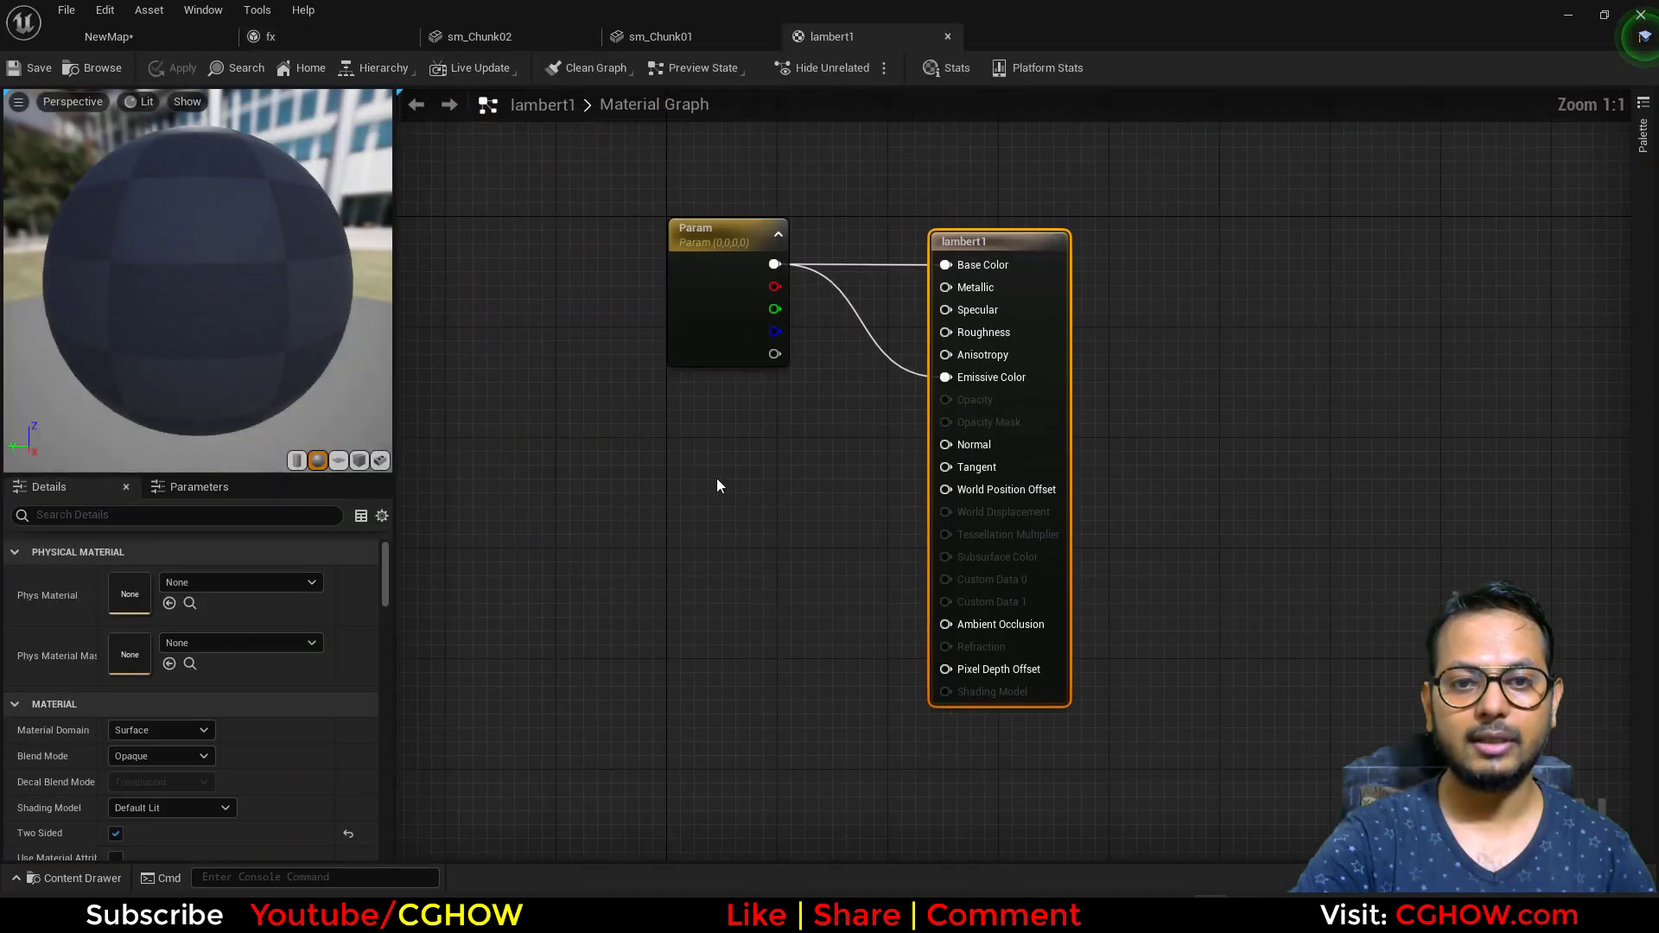
drag(726, 329, 701, 446)
Step: Close the lambert1 material without applying changes, and close the sm_Chunk01 and sm_Chunk02 editors to return to the fx system
middle_click(838, 39)
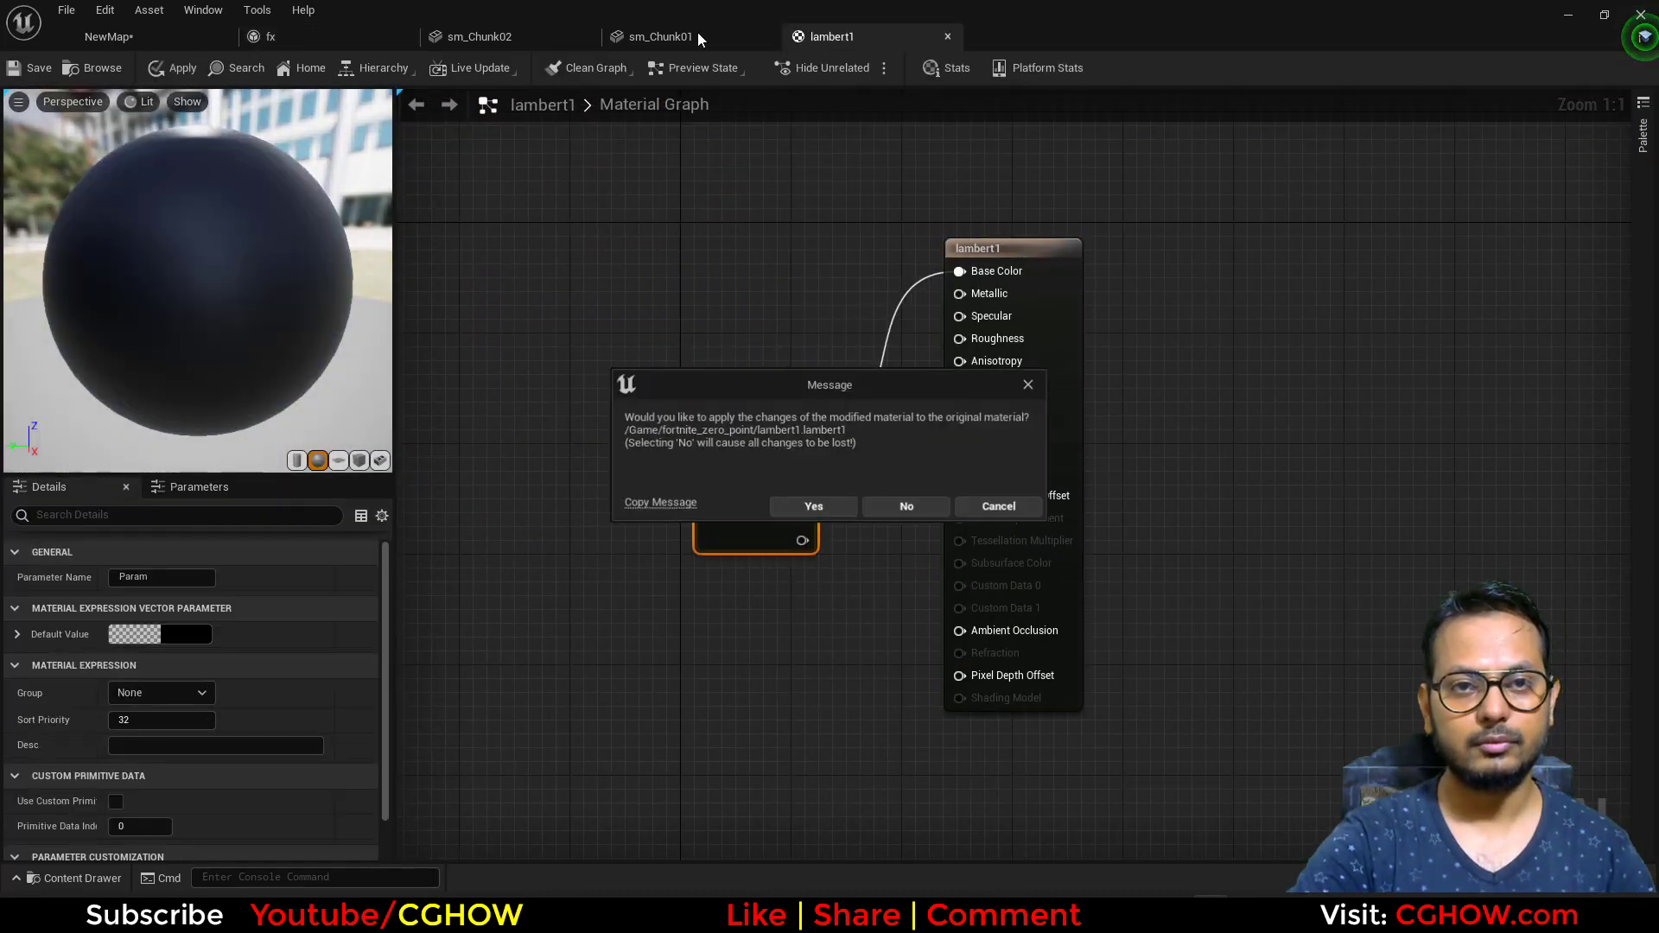
click(906, 507)
middle_click(655, 39)
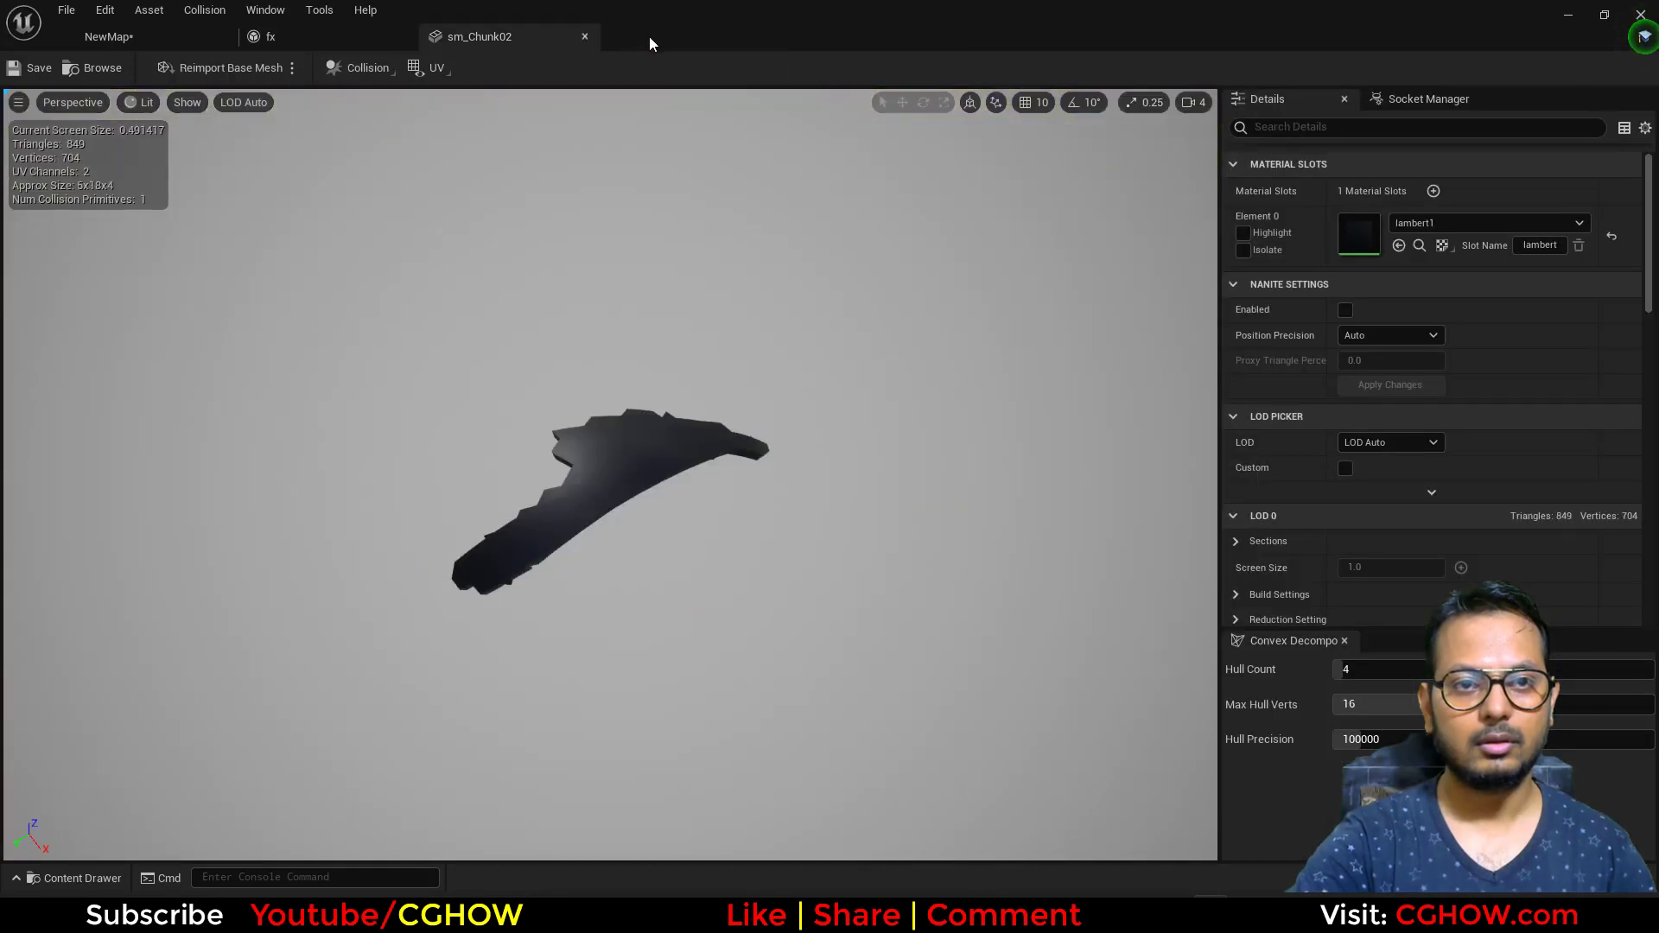
middle_click(548, 40)
right_drag(125, 671, 131, 477)
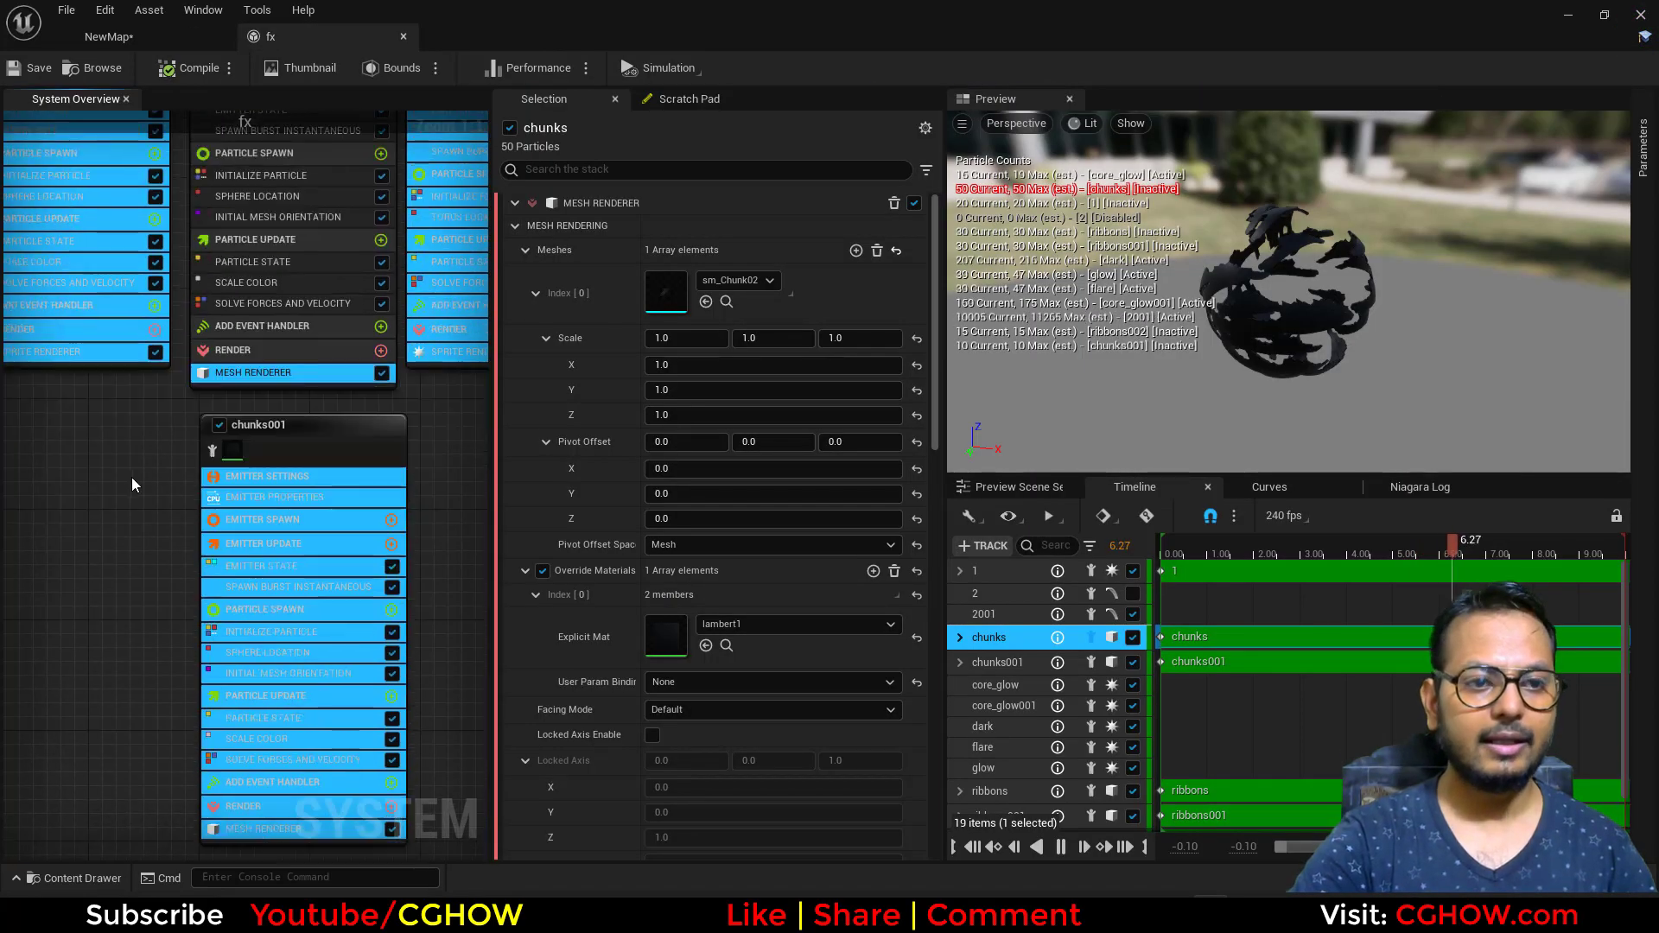
Step: Isolate the chunks001 emitter in the preview and review its Spawn Burst Instantaneous and Mesh Renderer settings
click(210, 449)
click(245, 587)
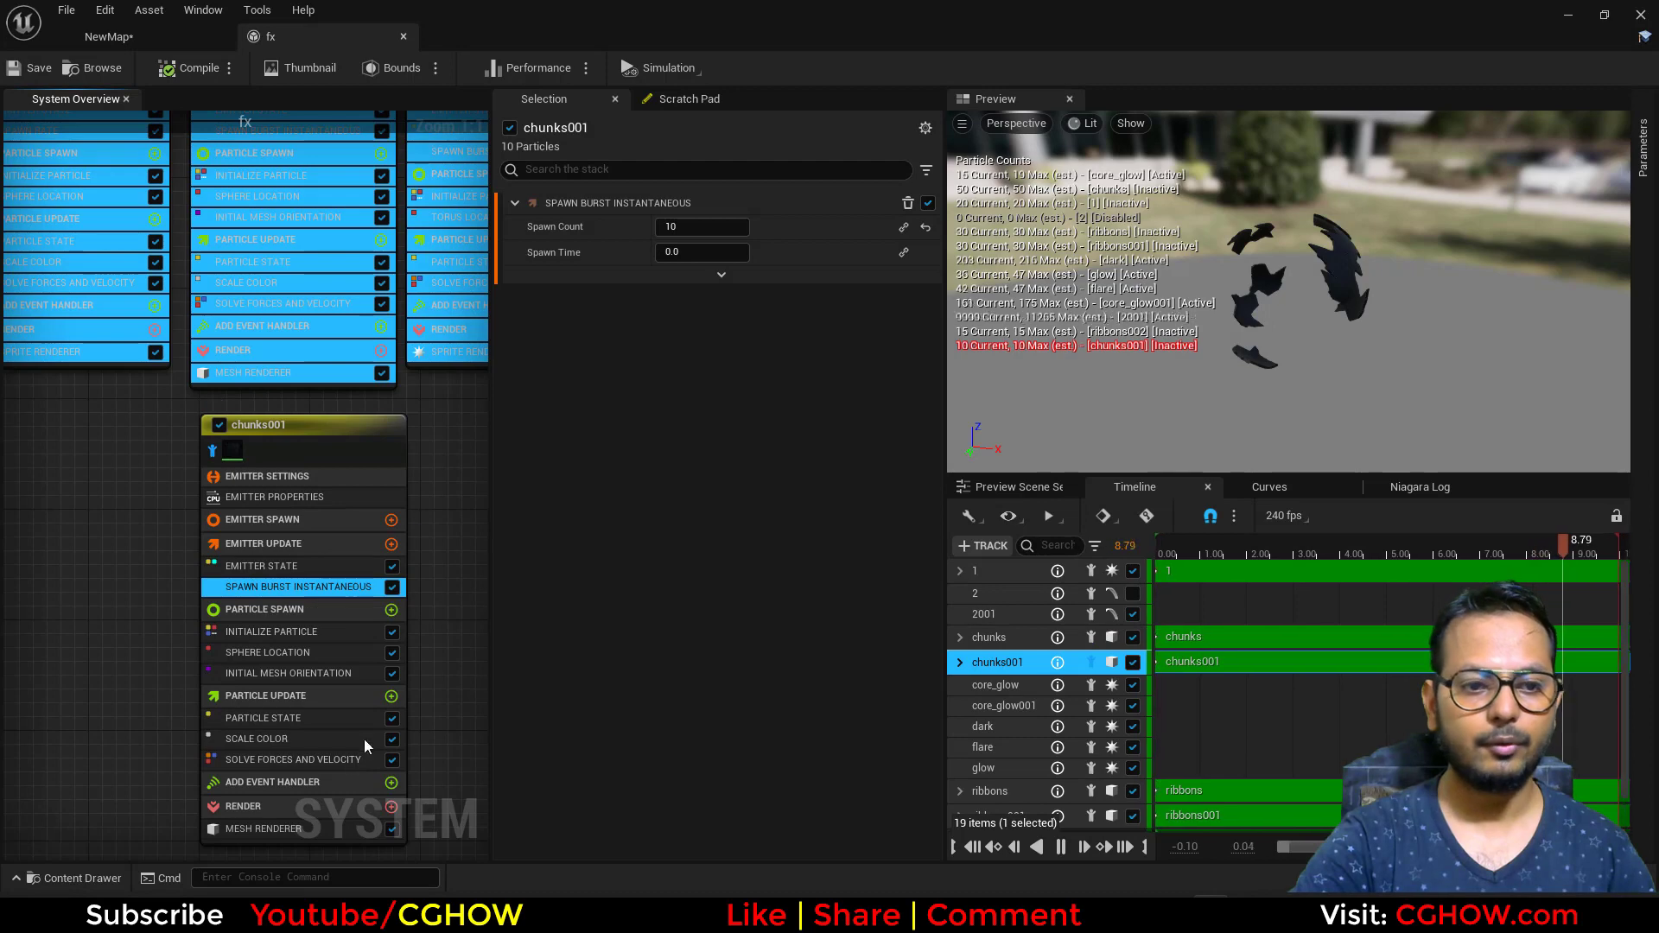
click(278, 828)
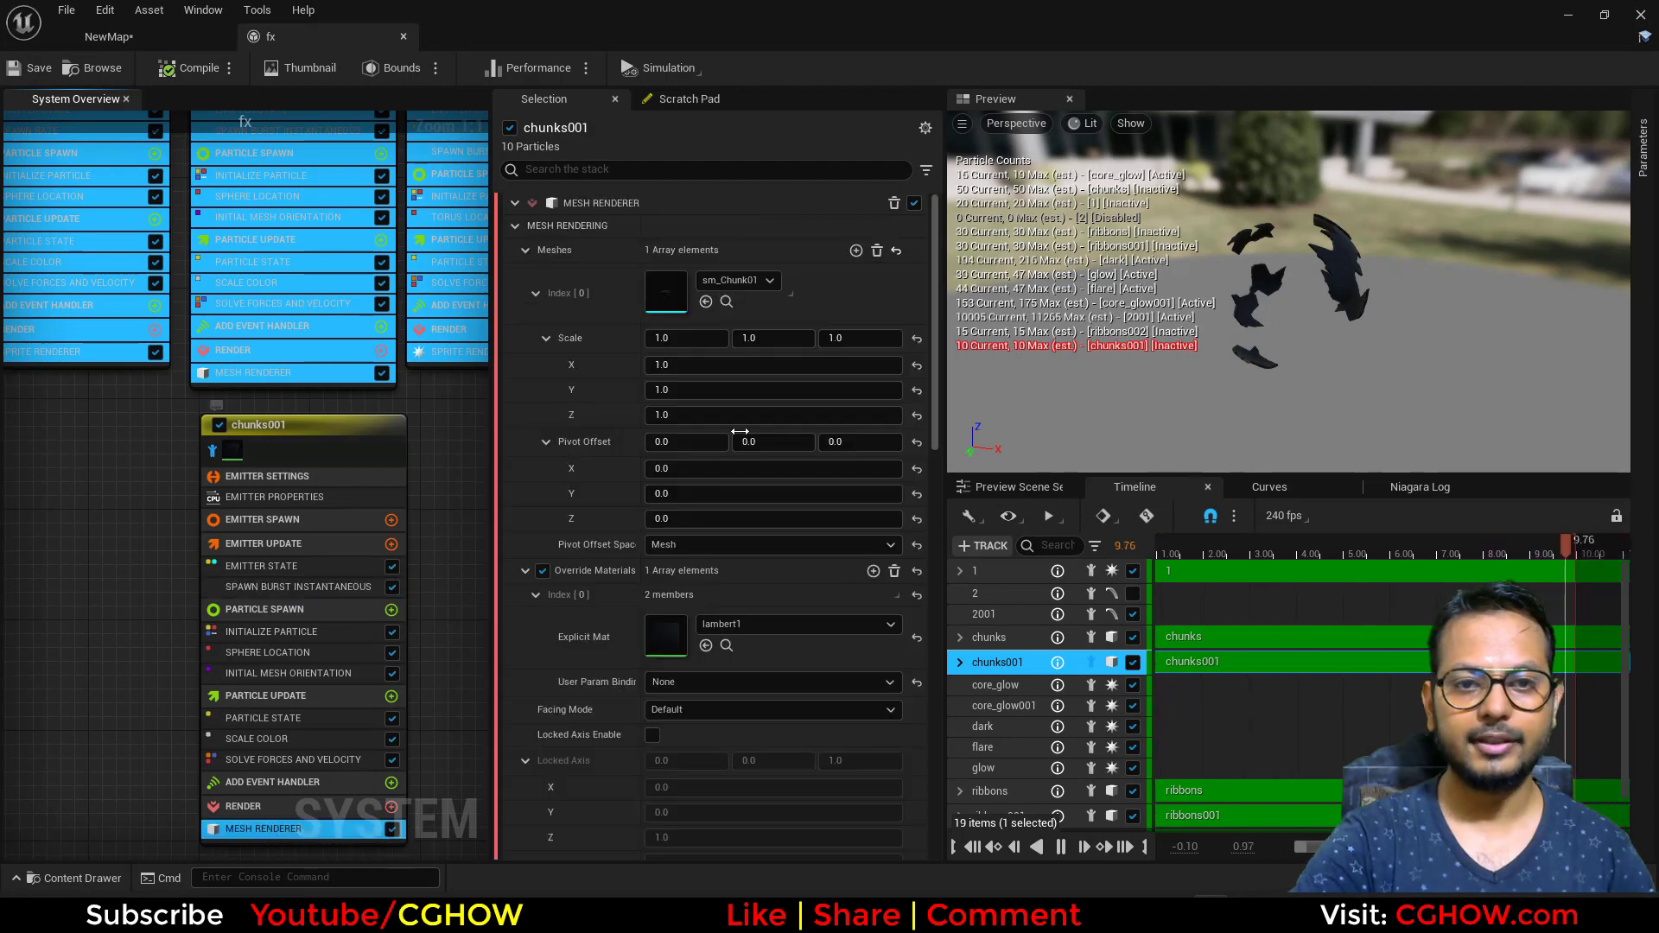
click(217, 520)
Step: Isolate emitter 1 in the fx system to preview its particles alone
right_drag(115, 514, 5, 854)
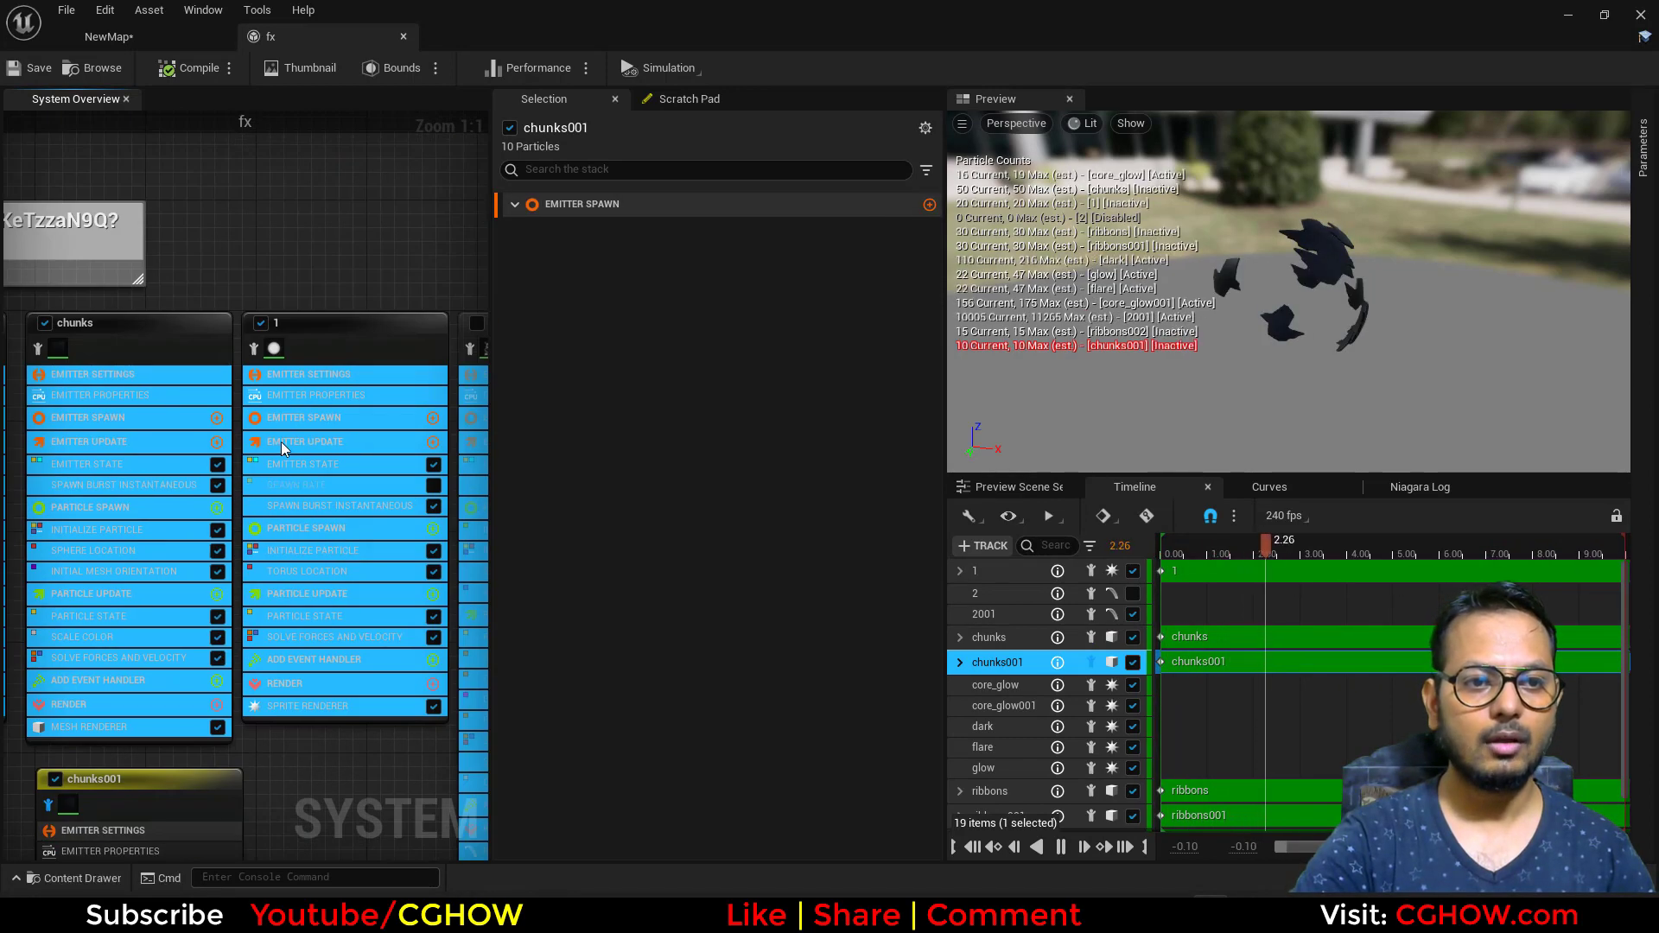
click(256, 349)
right_drag(360, 268, 252, 167)
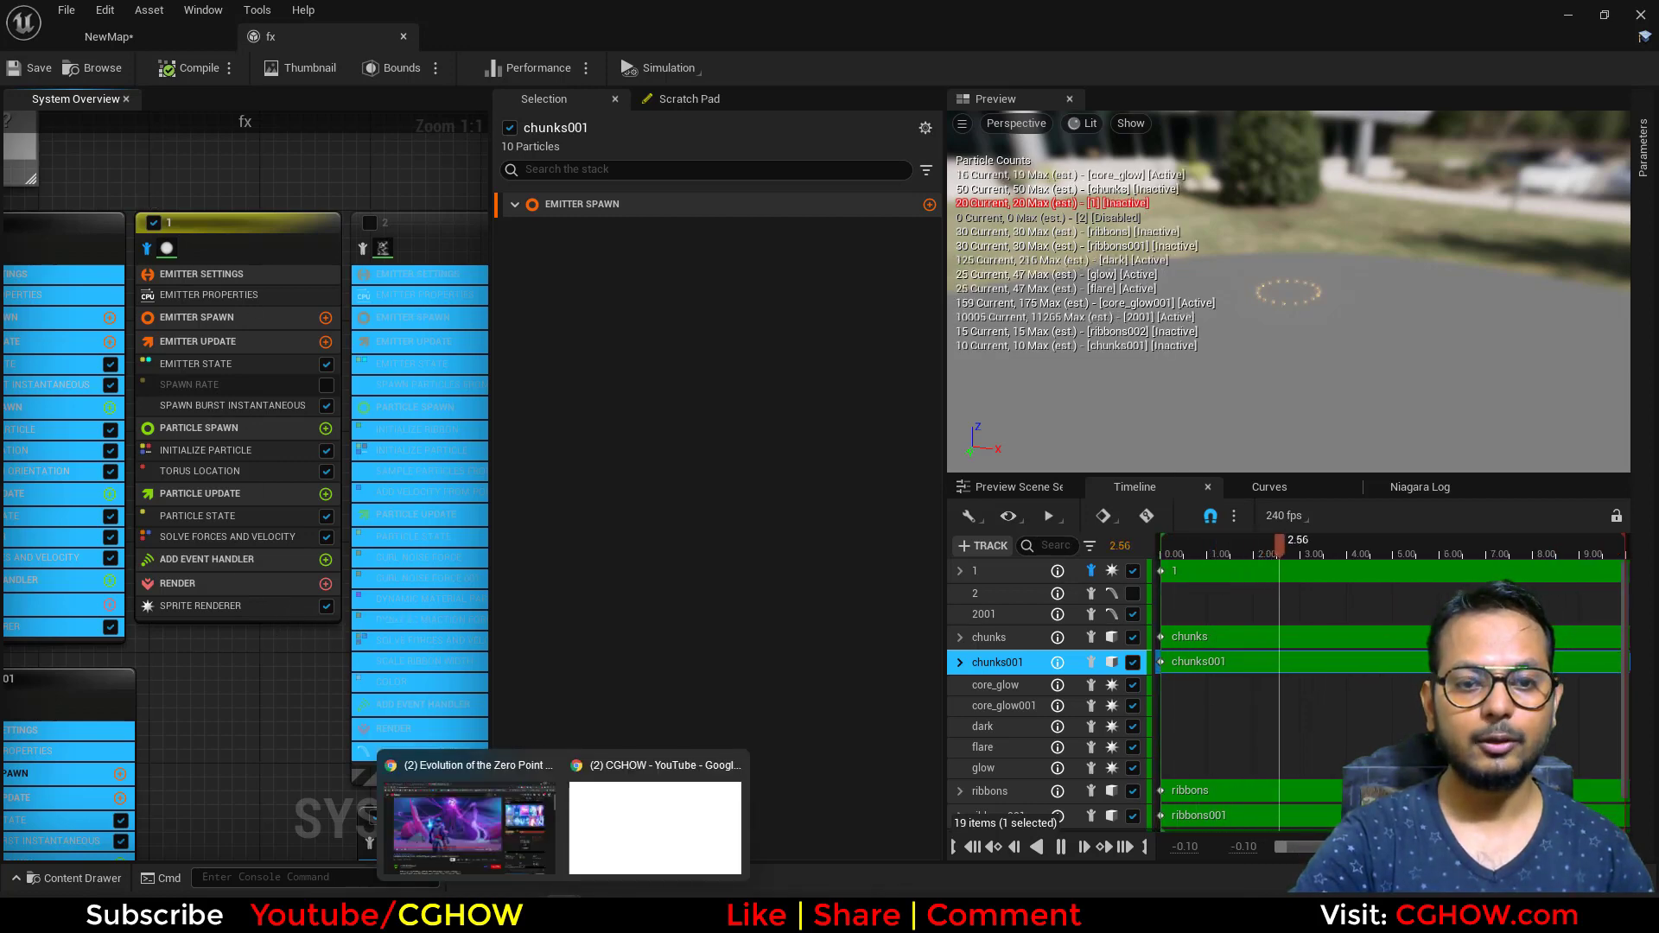
Step: Switch to the browser, look over the CGHOW YouTube channel's uploaded videos, and return to the fx system
click(650, 817)
scroll(628, 708, up, 15)
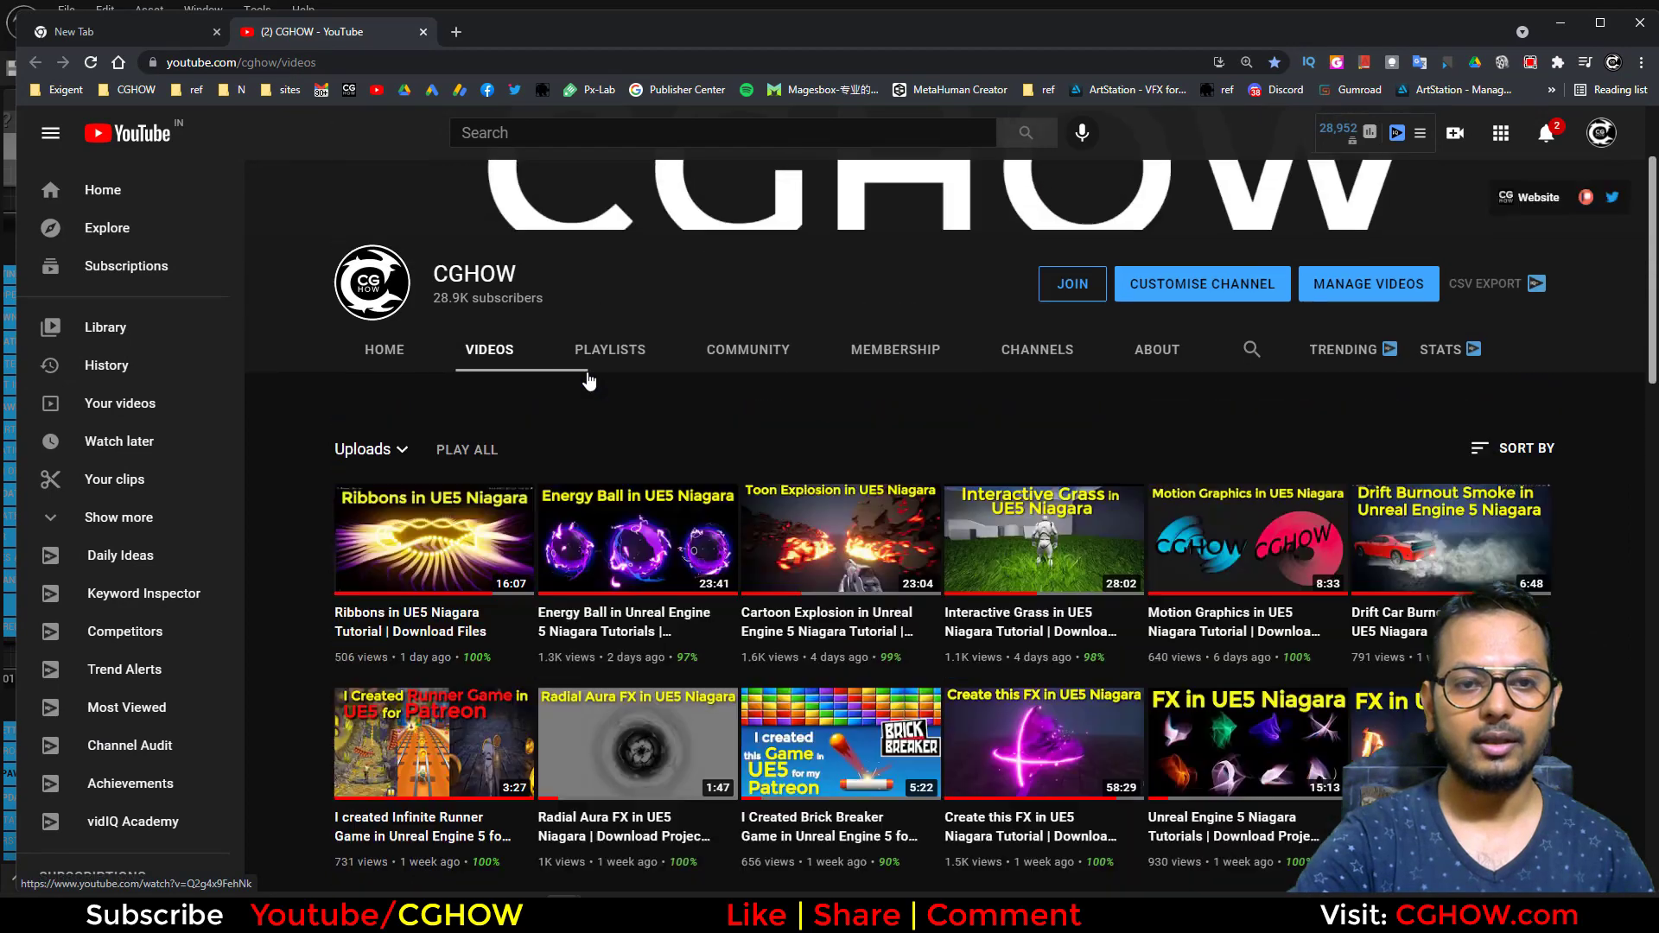
scroll(291, 717, down, 1)
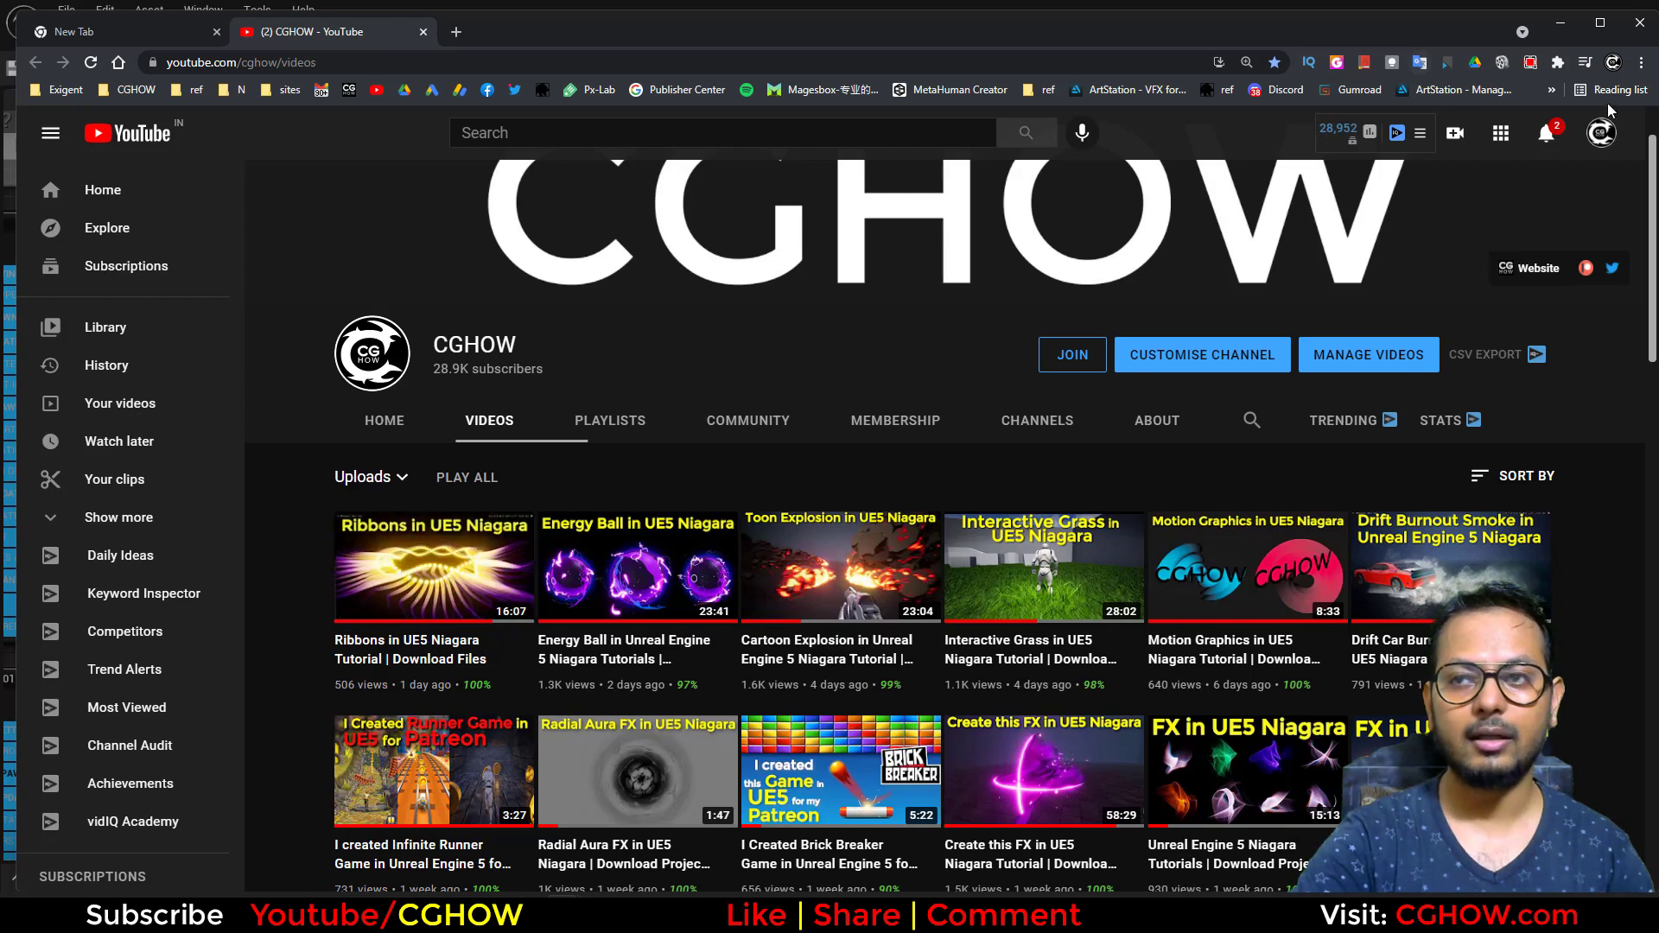
click(1561, 24)
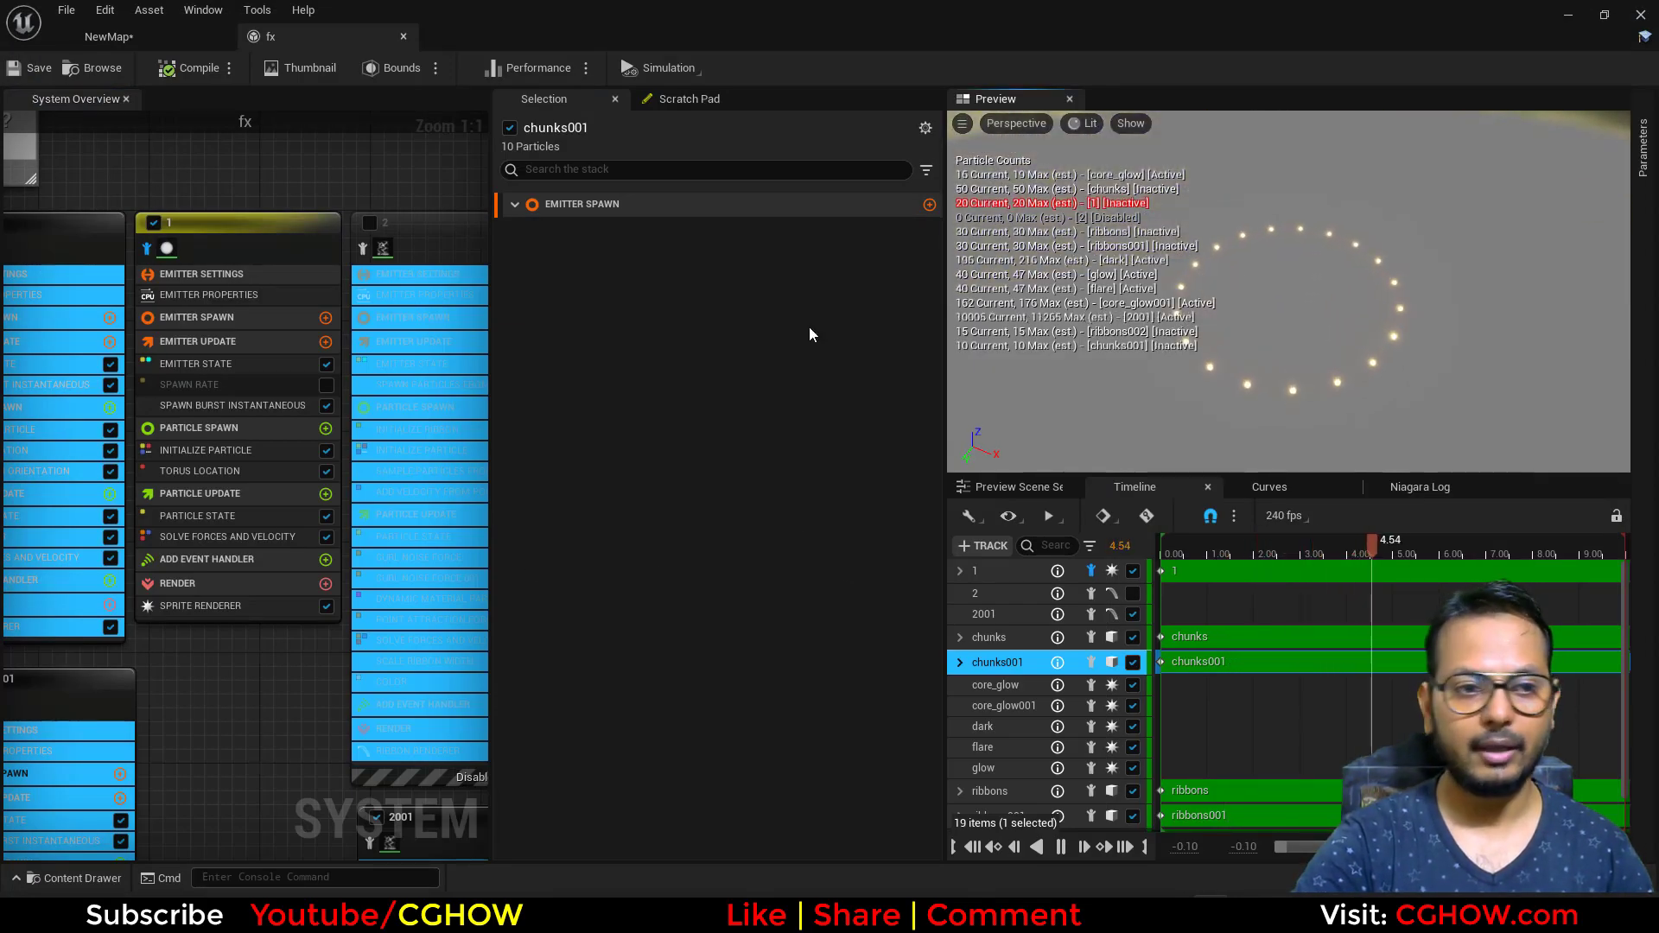
Step: Review emitter 1's Spawn Burst Instantaneous and Torus Location settings
click(191, 406)
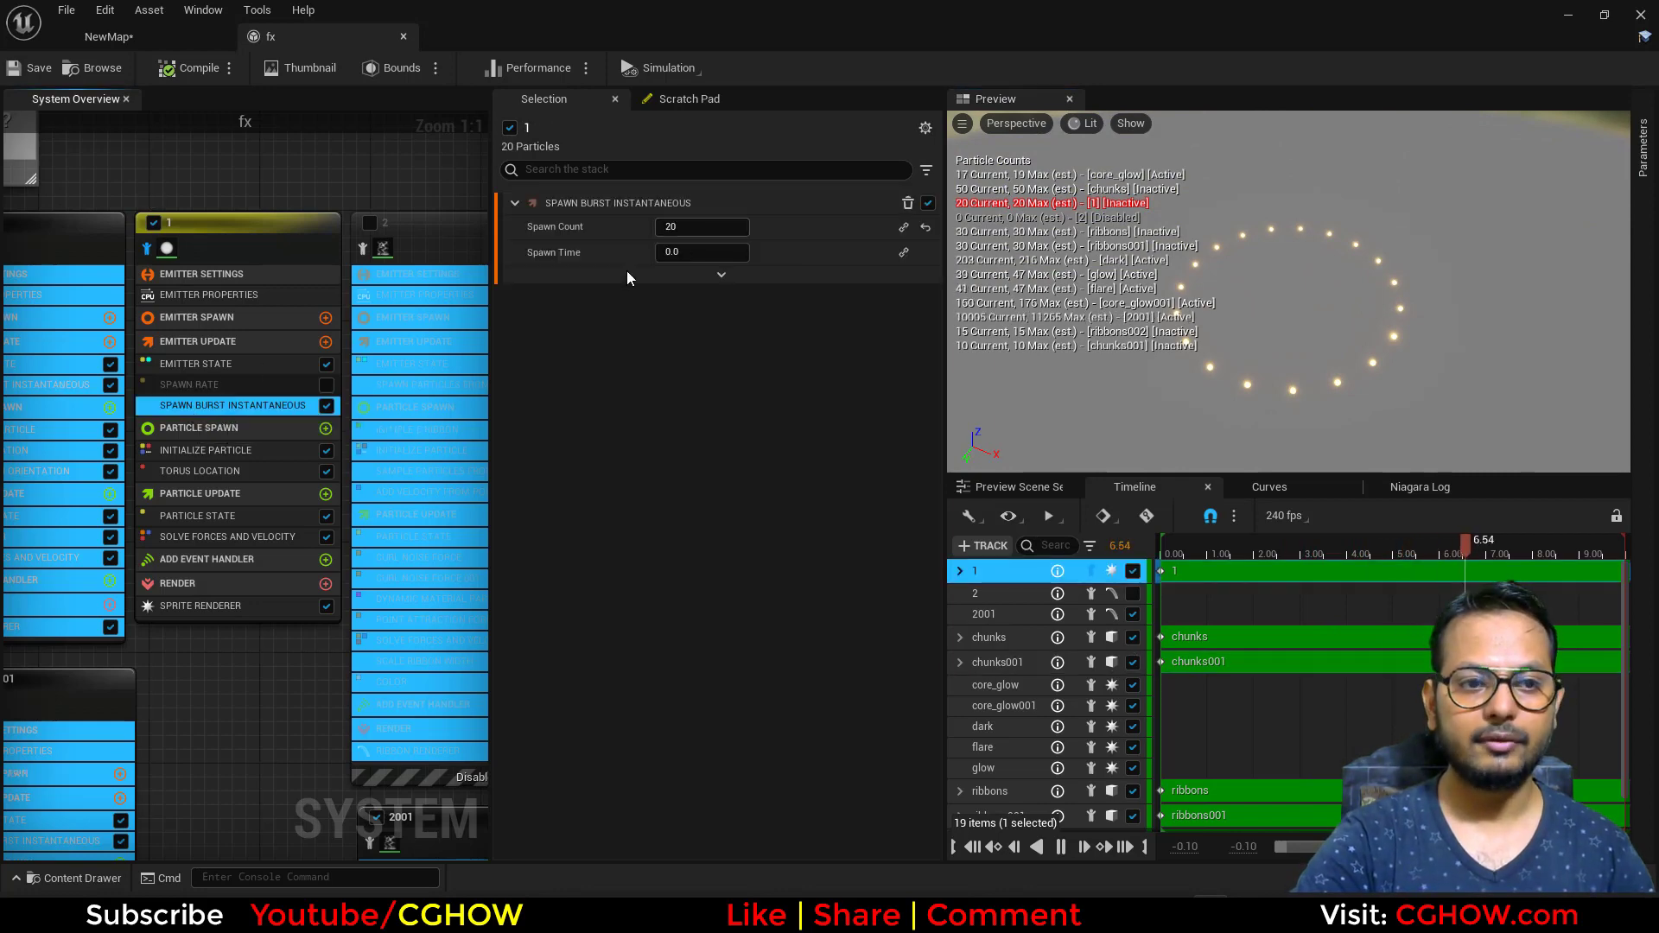
click(194, 471)
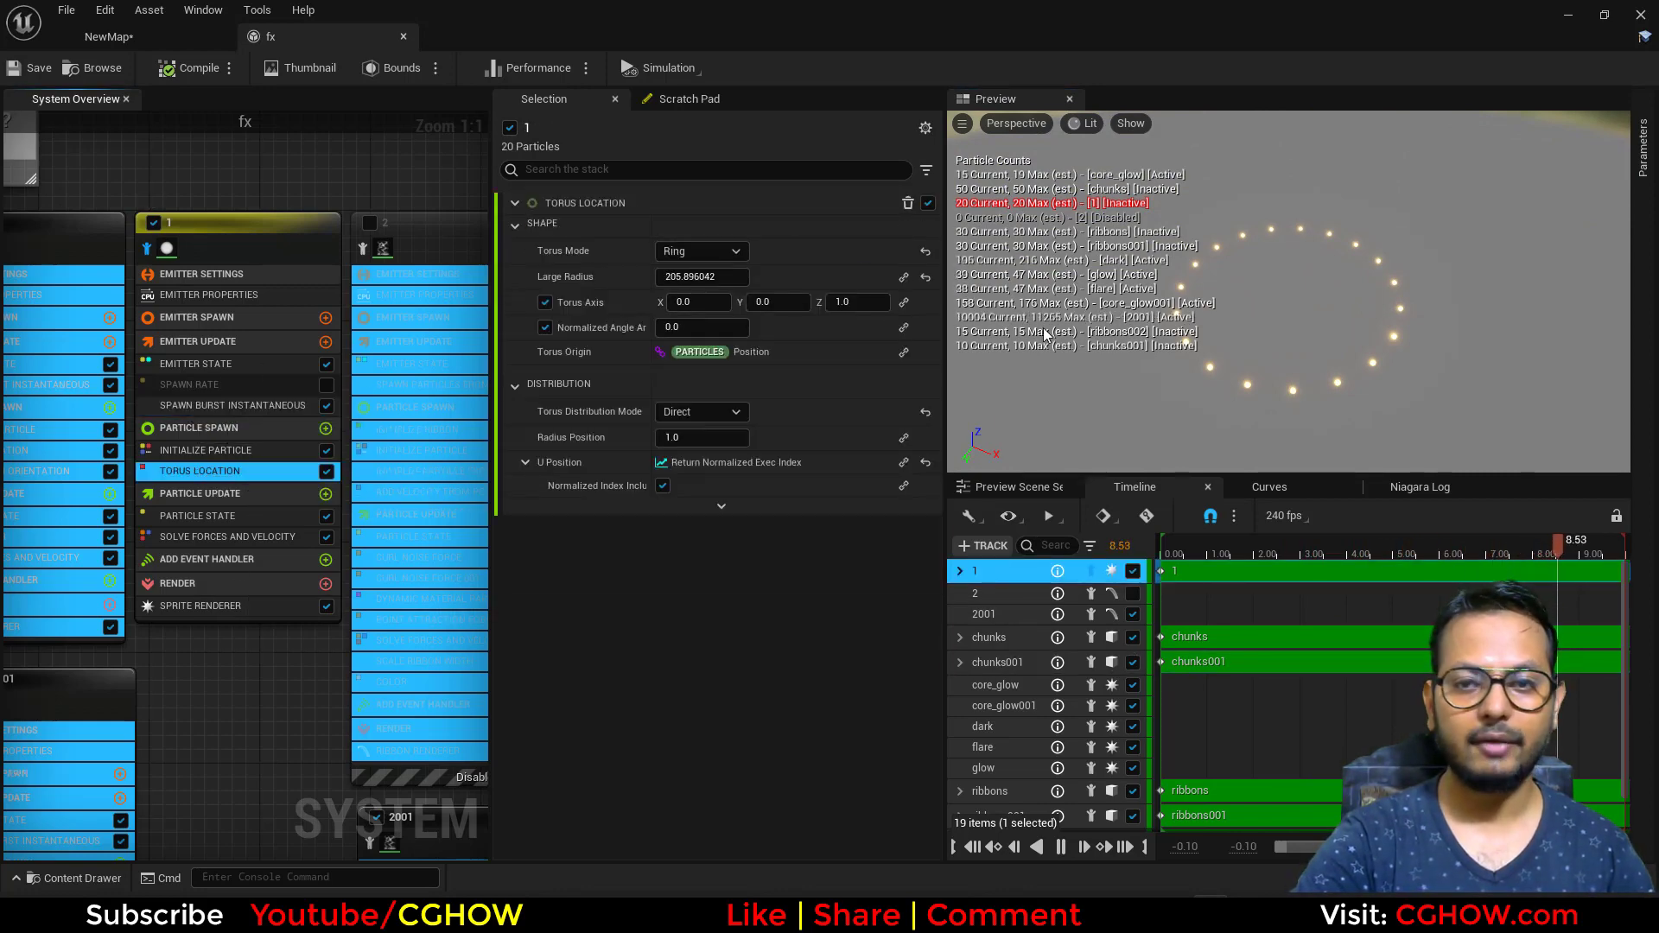
Step: Isolate the 2001 emitter and review its Sample Particles From Other Emitter and Spawn Particles From Other Emitter modules
scroll(298, 346, down, 1)
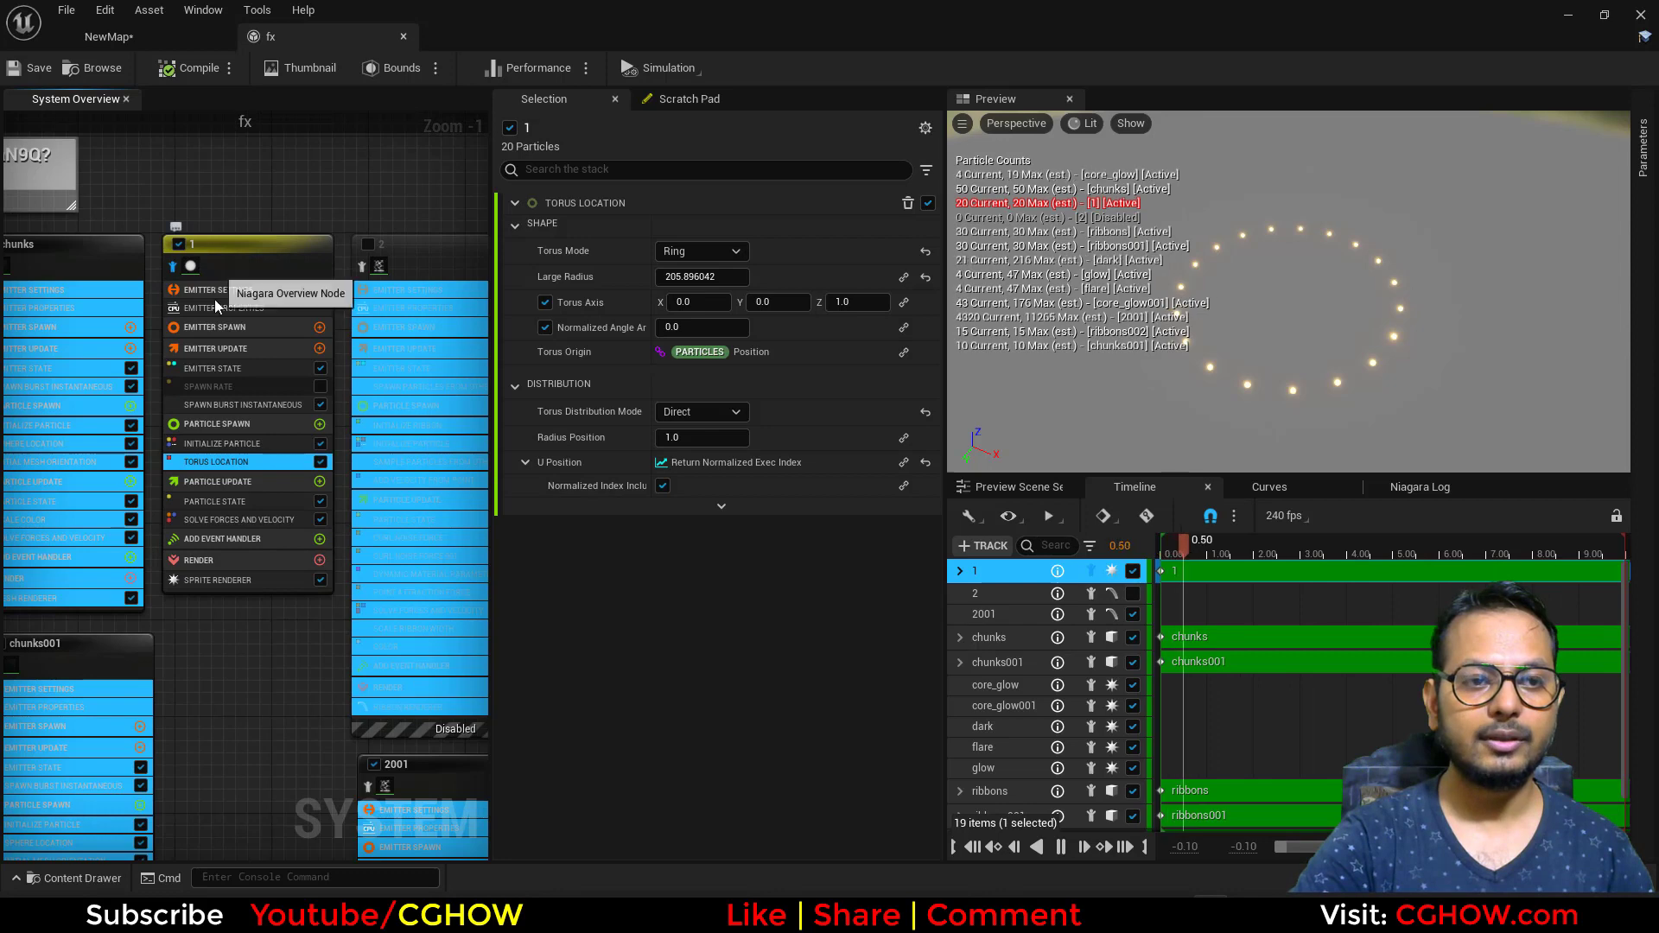
scroll(231, 590, down, 2)
right_drag(231, 590, 208, 450)
click(223, 446)
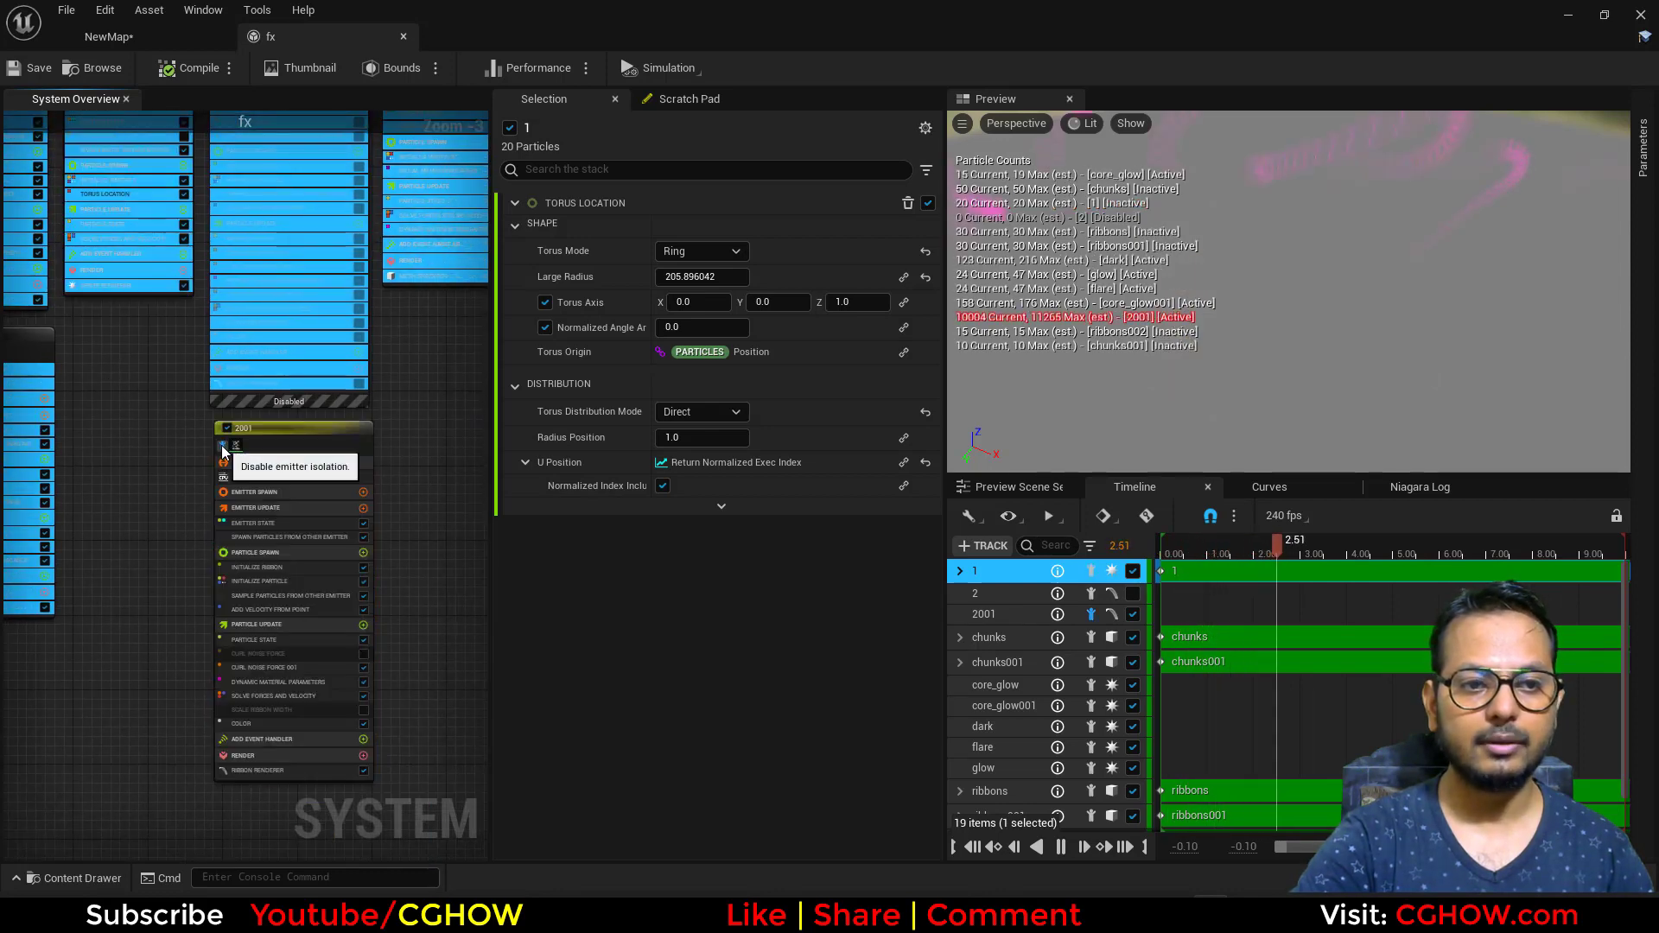
scroll(166, 515, up, 4)
click(164, 510)
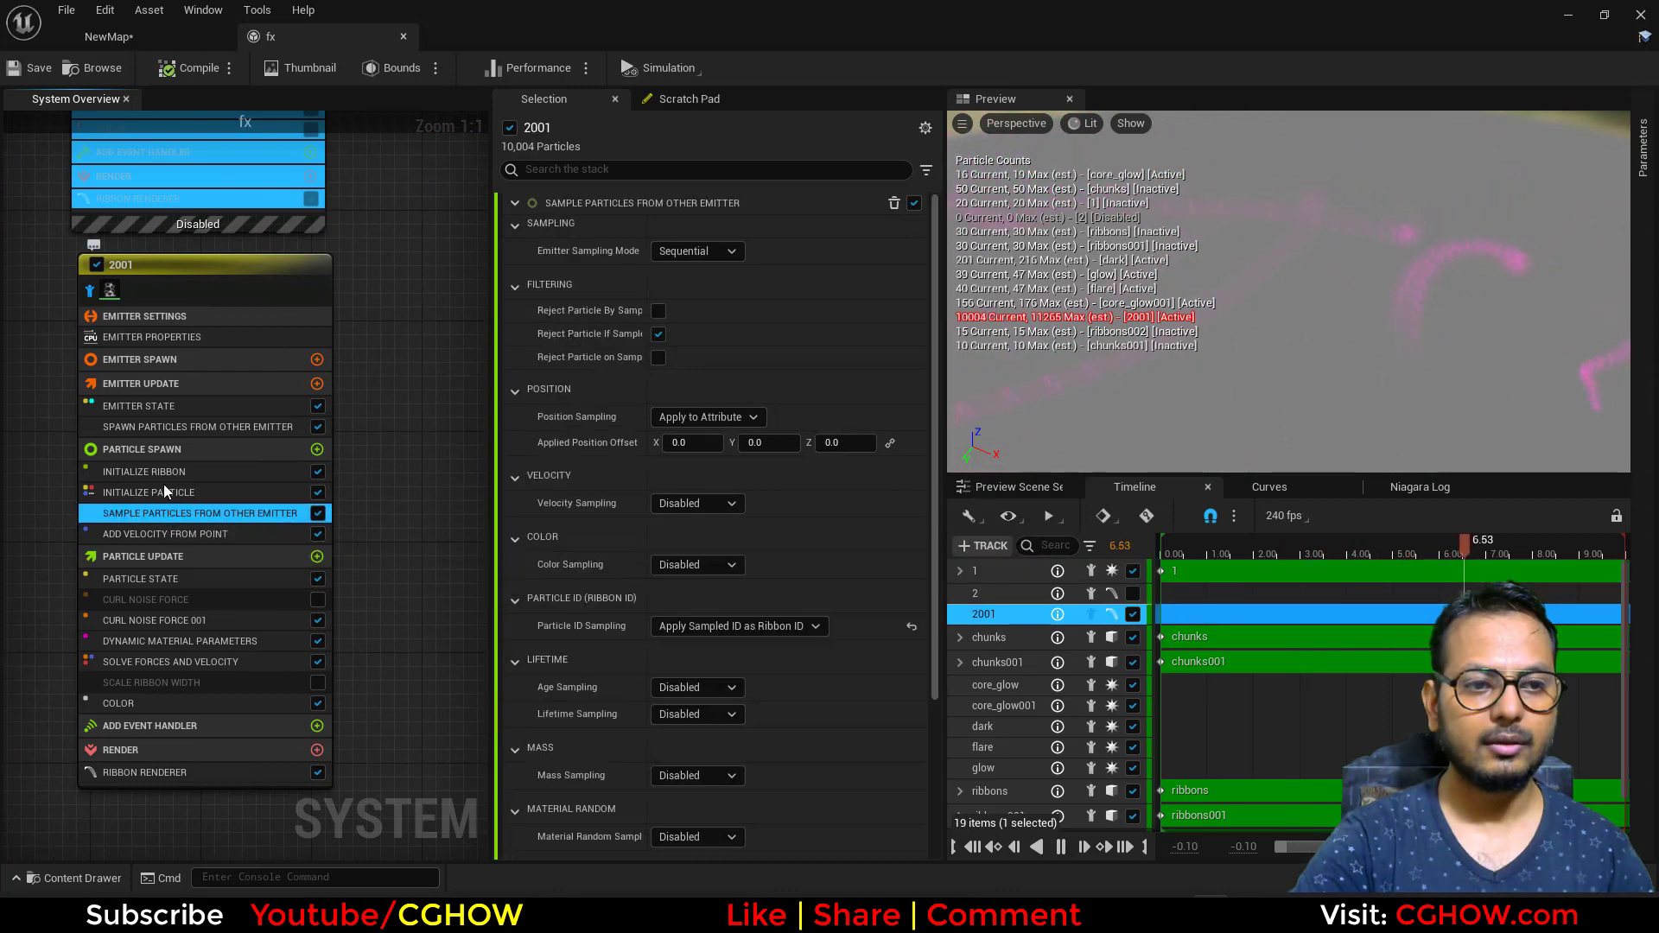
click(157, 427)
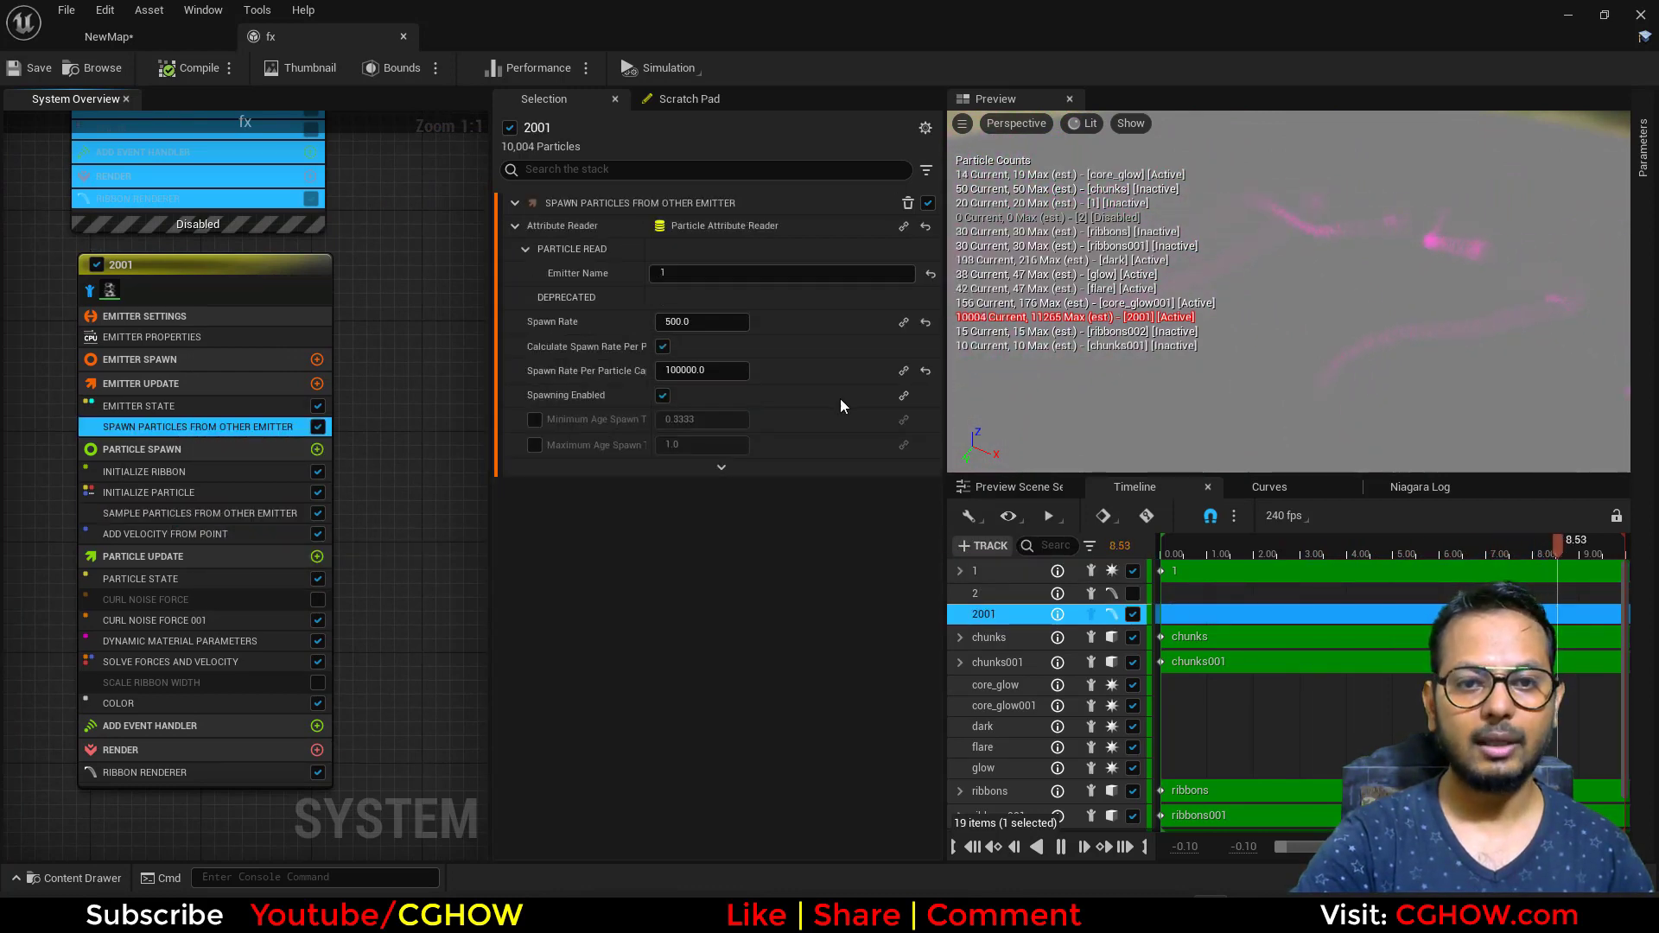
Step: Compare the attribute reader's Emitter Name in the 2001 emitter with the source emitter 1 in the overview
click(720, 274)
right_drag(9, 286, 265, 650)
right_drag(268, 454, 288, 615)
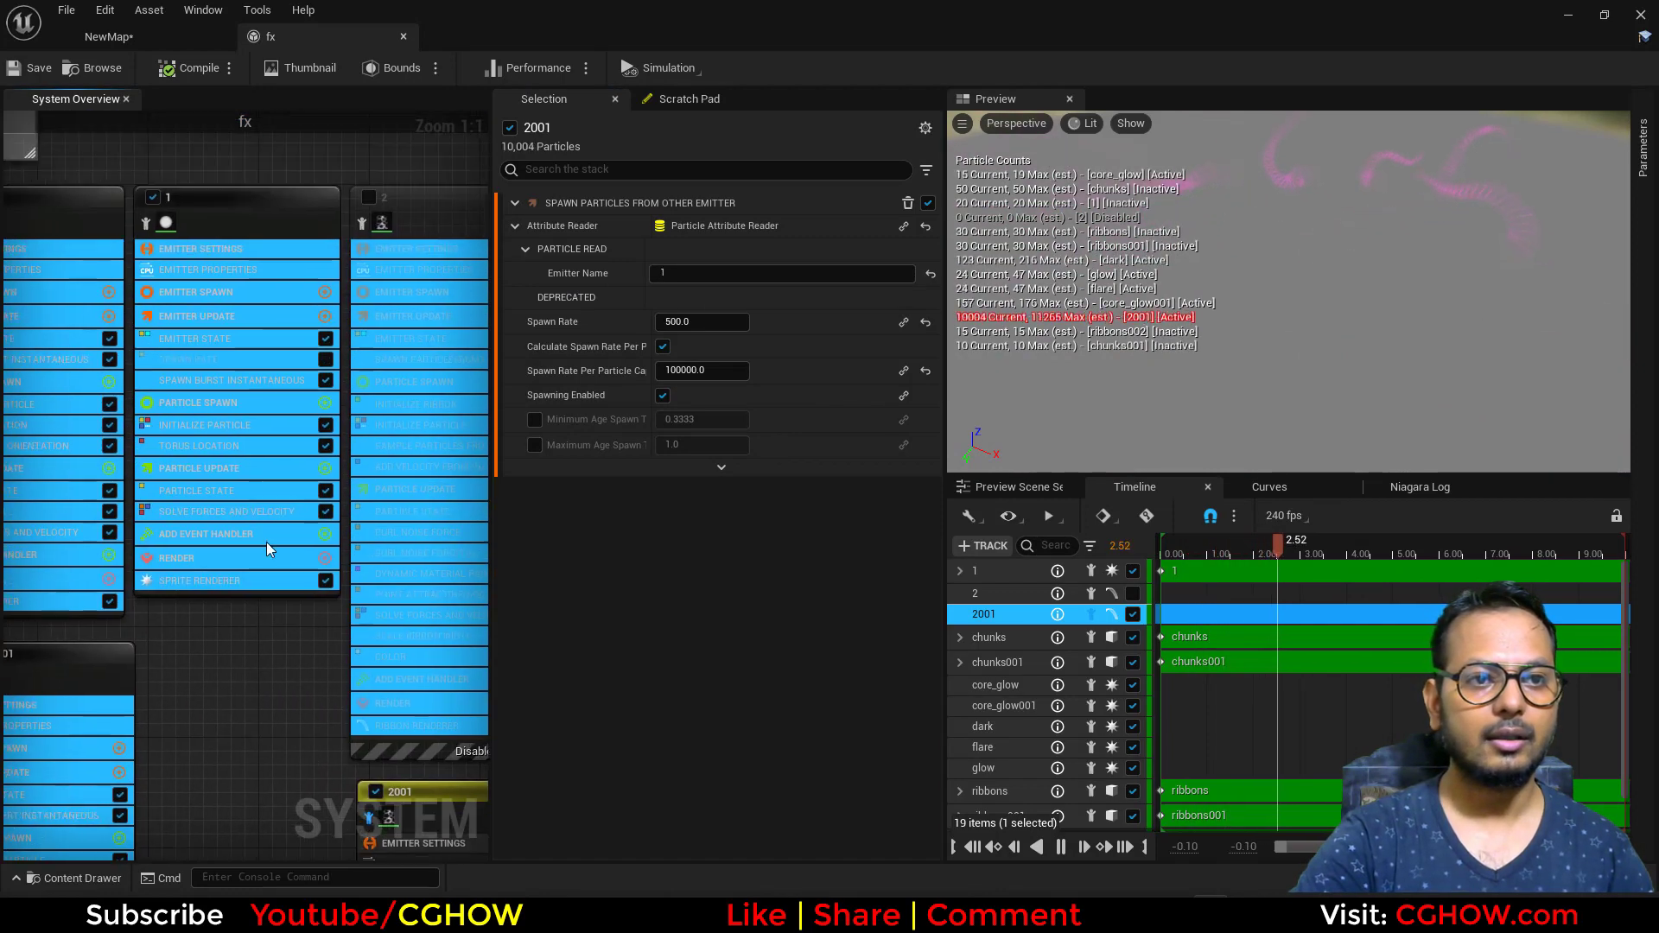
right_drag(258, 676, 155, 406)
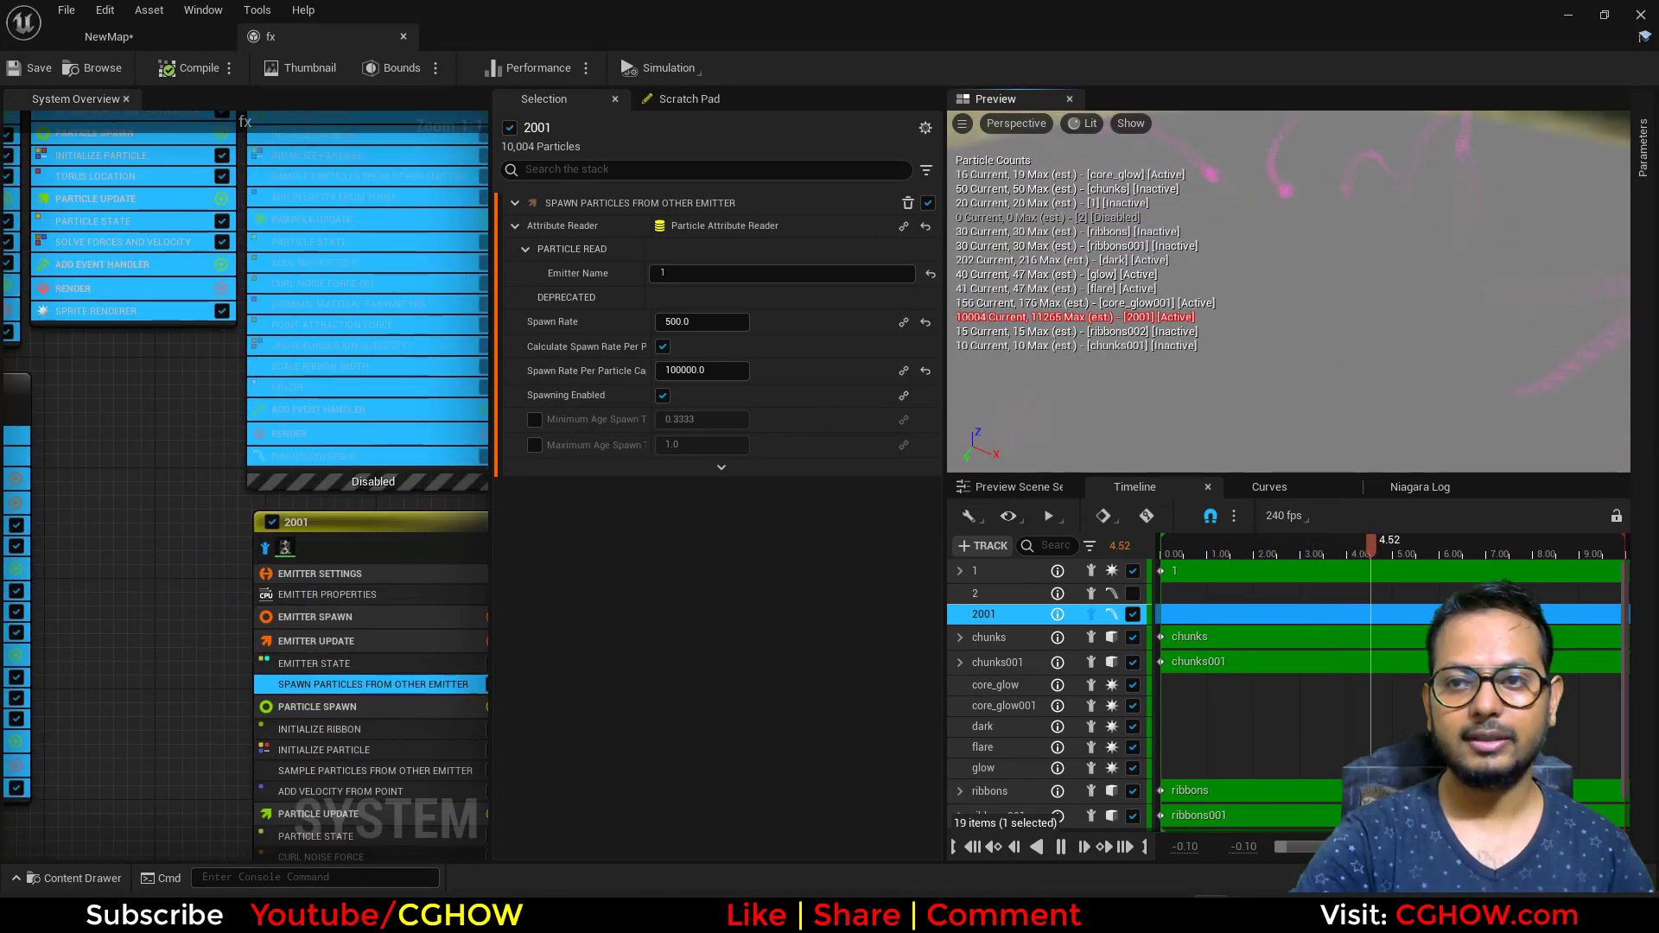
Step: Play NewMap to view the isolated 2001 ribbons in the level, stop playing, and return to the fx system
click(110, 36)
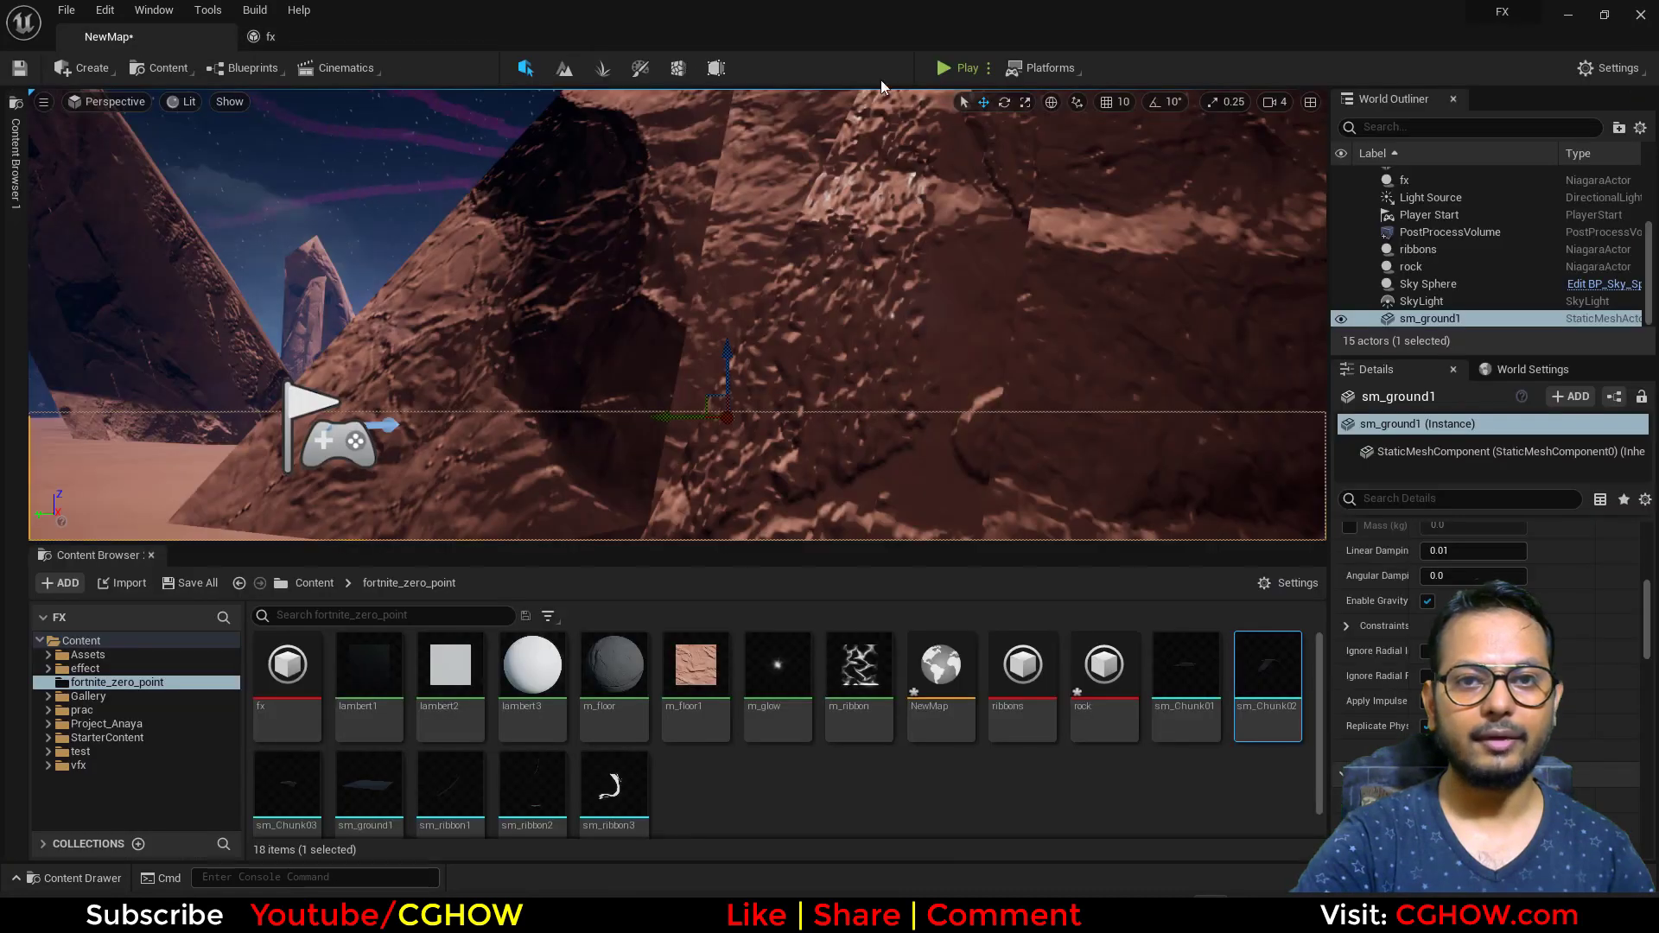
click(935, 67)
click(921, 208)
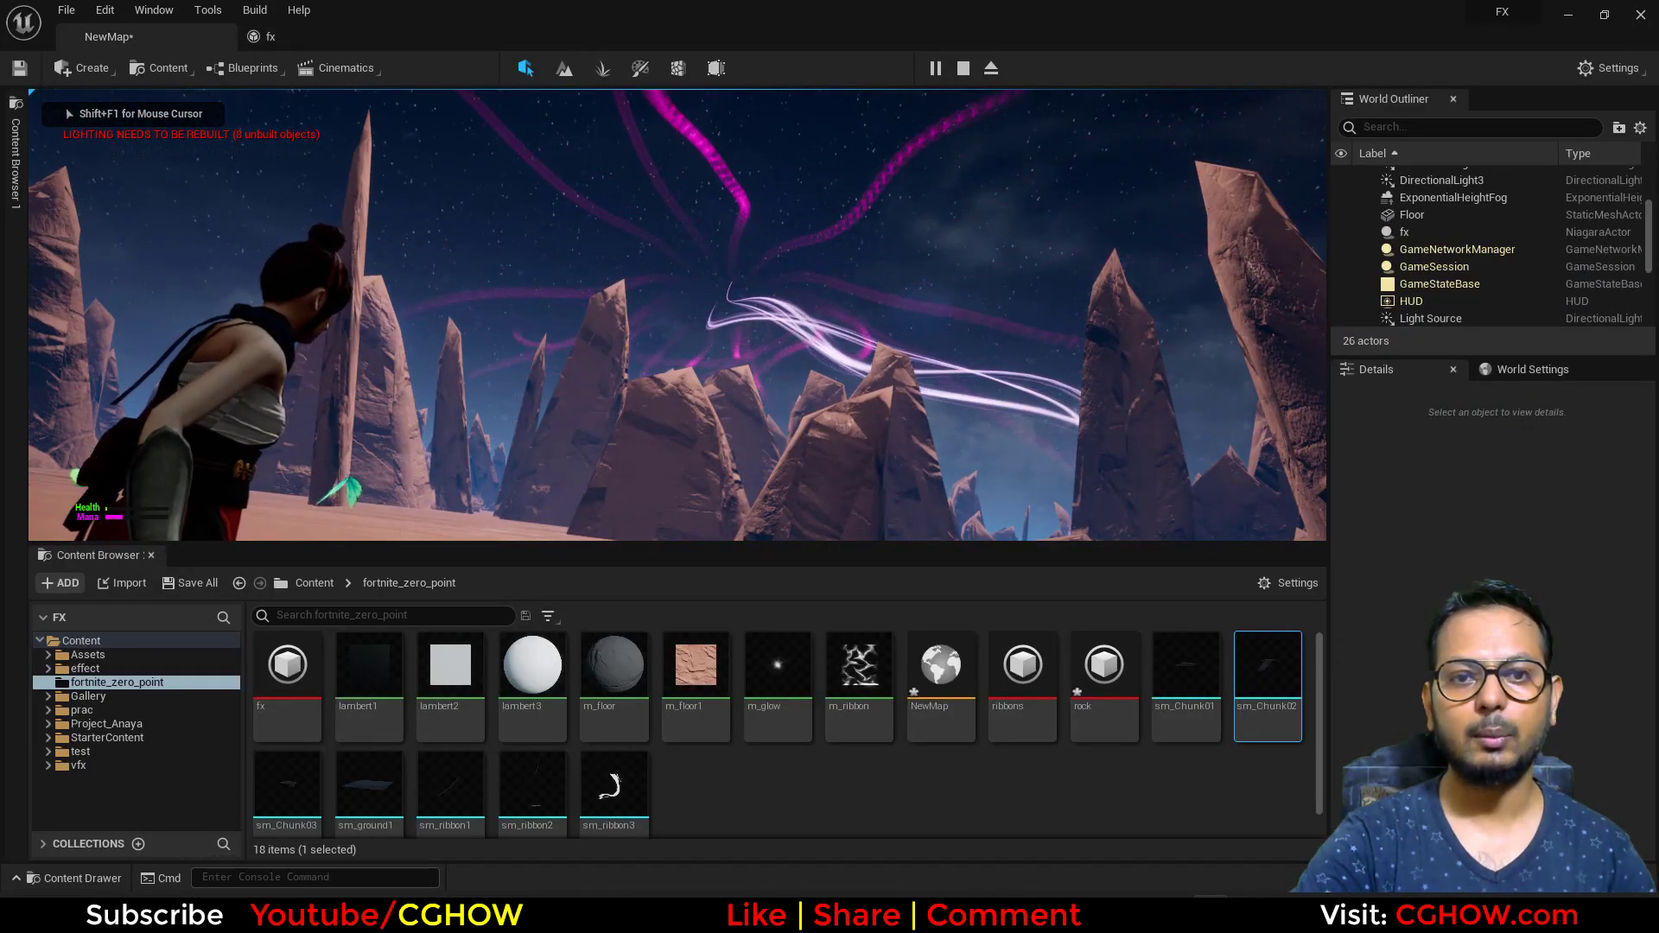
key(Escape)
click(290, 35)
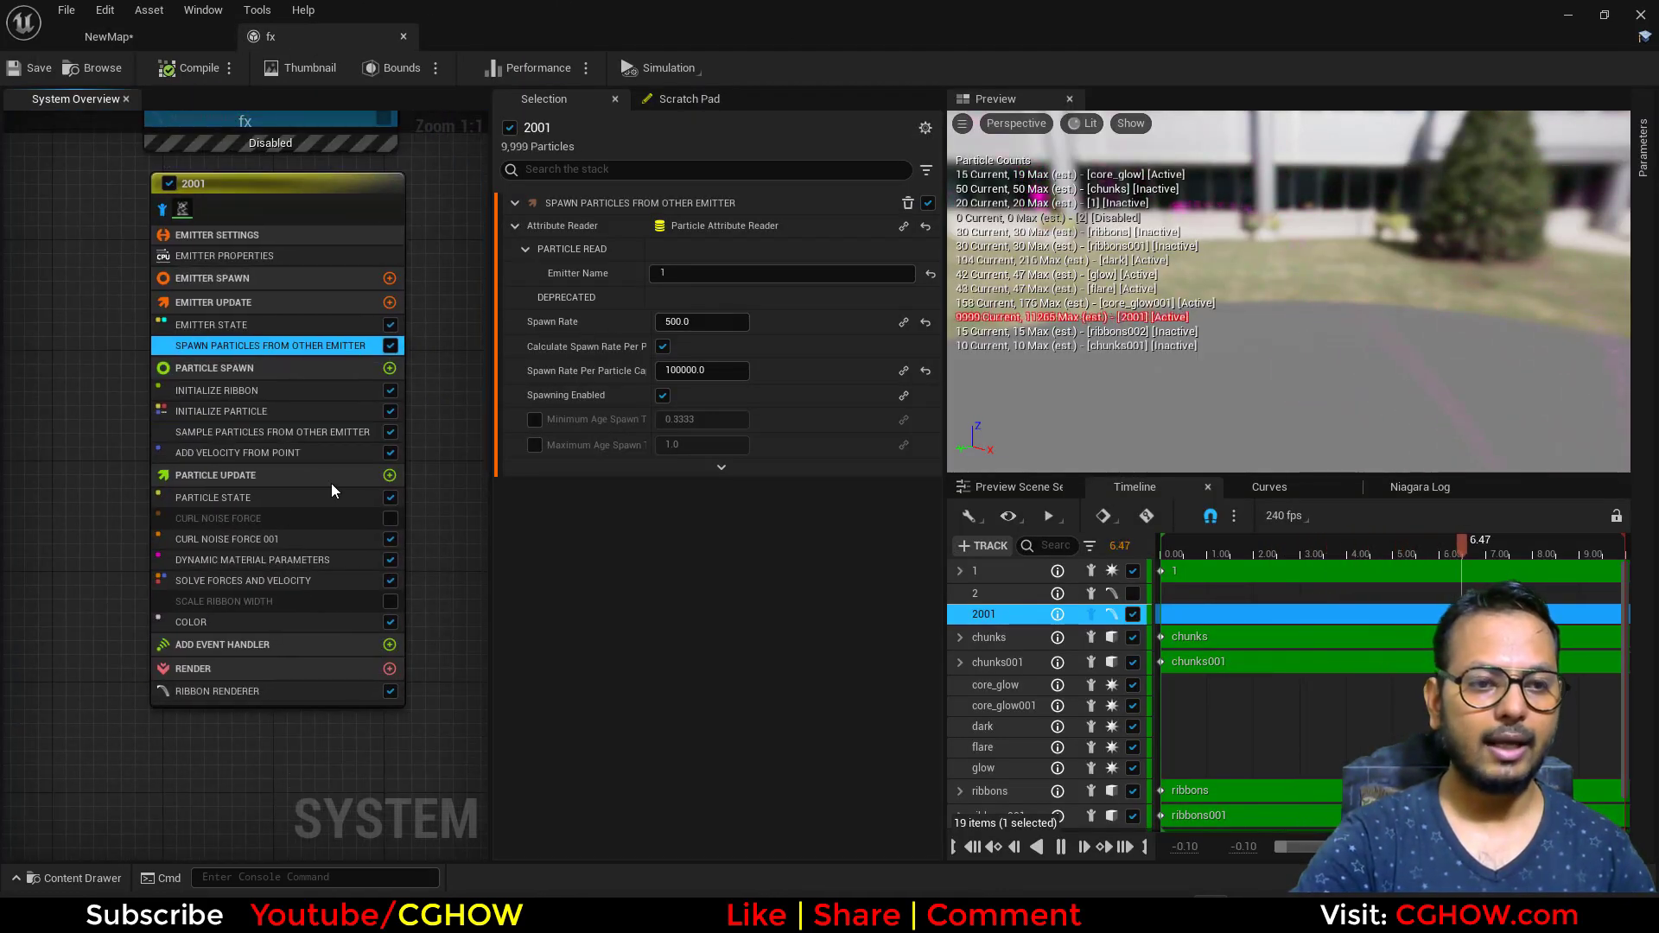
Step: Review the 2001 emitter's Curl Noise Force 001, Add Velocity From Point and Color module settings
click(238, 540)
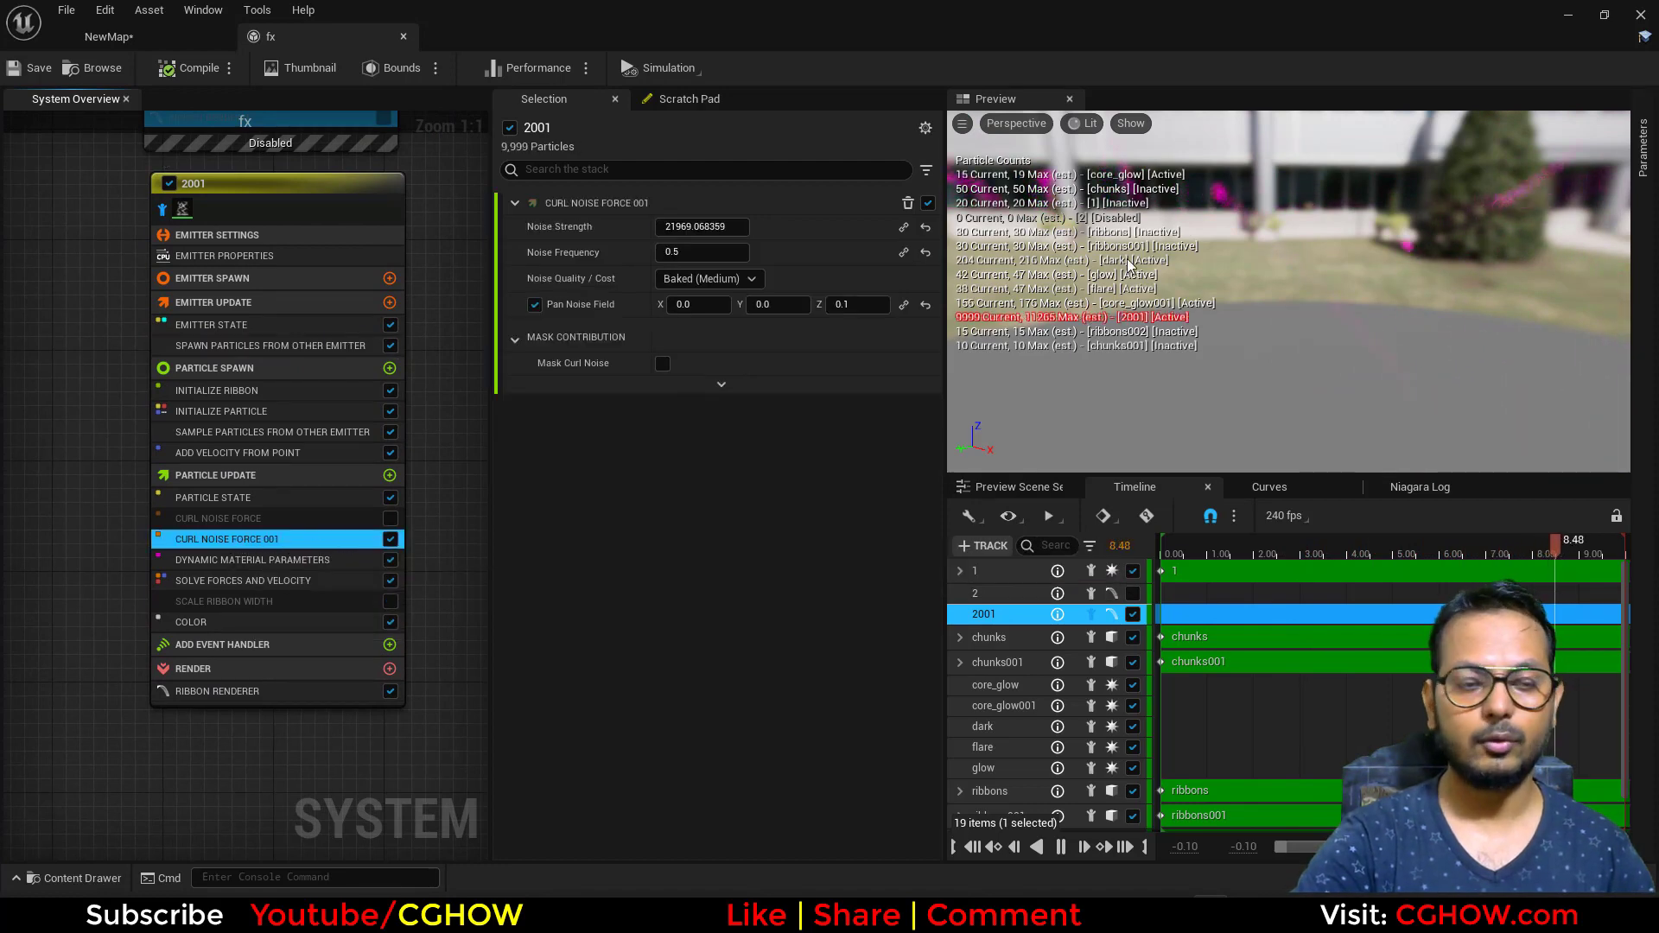
click(208, 453)
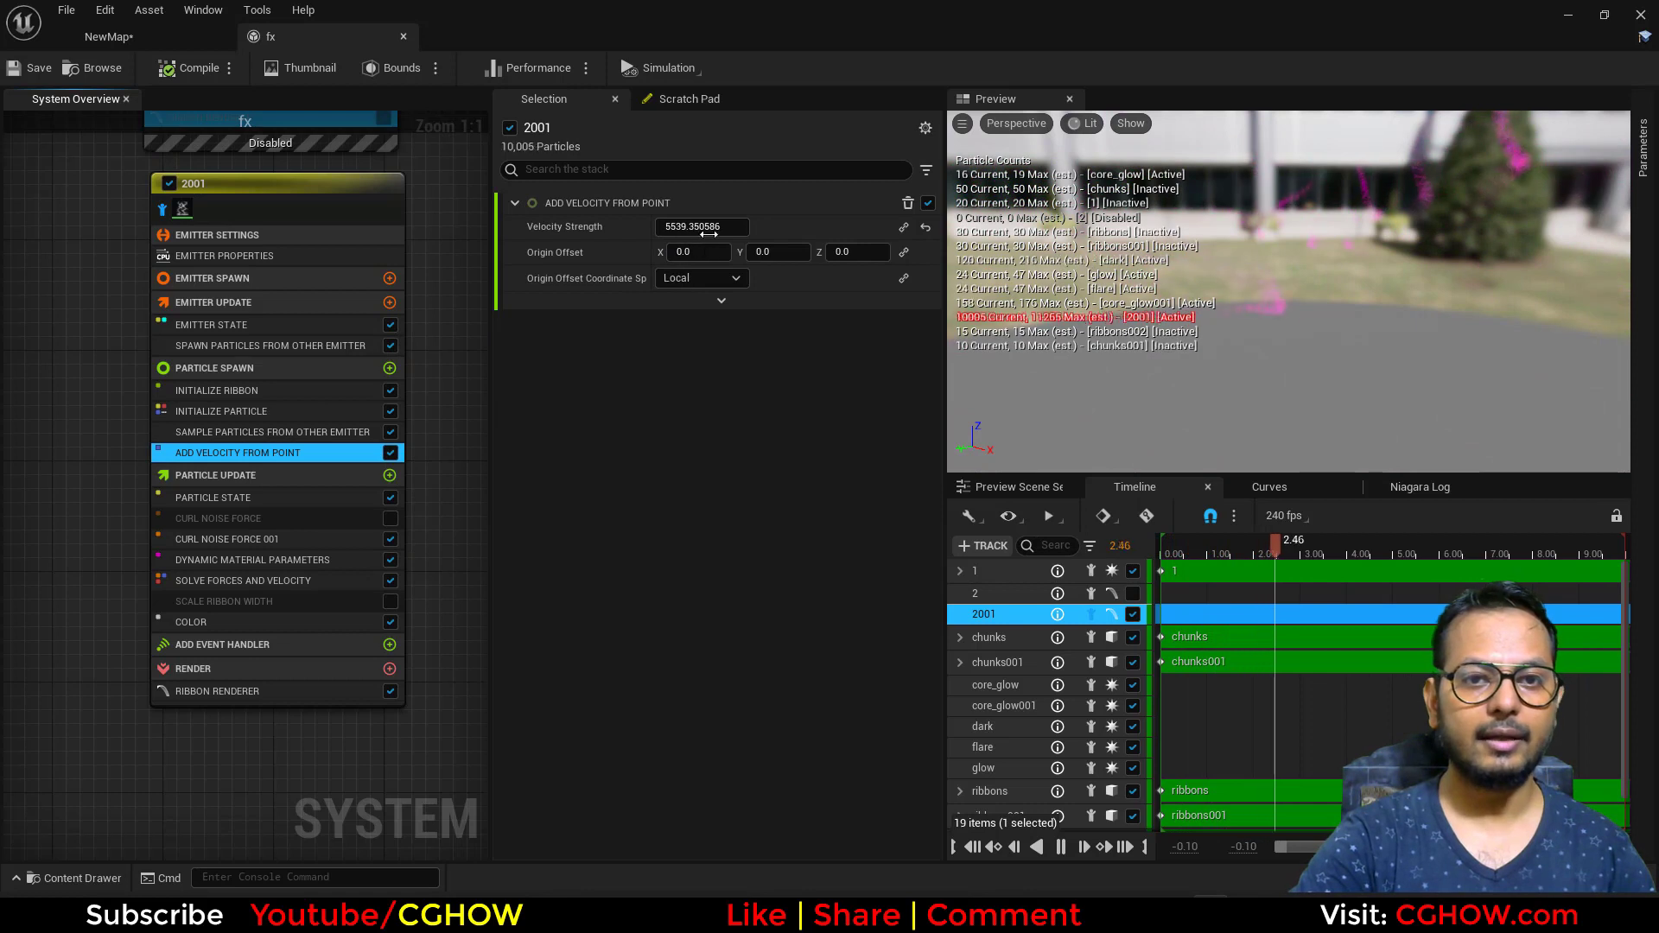
click(371, 622)
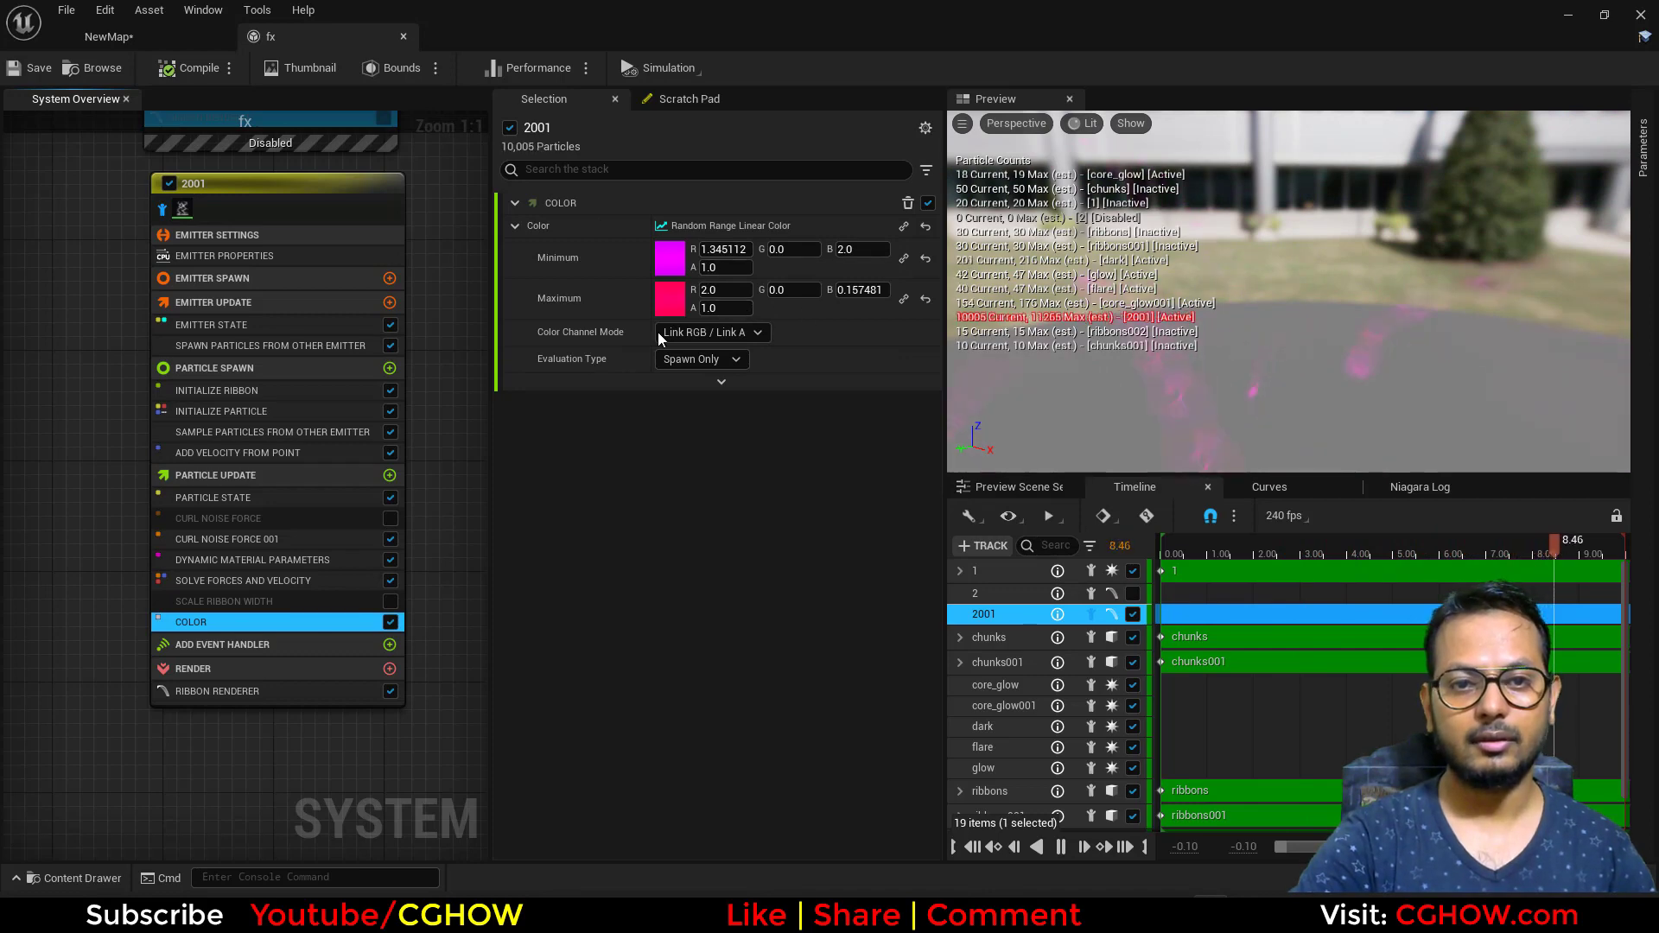
Step: Isolate the ribbons emitter in the fx system to preview its mesh ribbons alone
right_drag(101, 377, 34, 713)
scroll(401, 480, down, 4)
right_drag(415, 485, 449, 594)
scroll(302, 351, up, 3)
right_drag(353, 278, 134, 268)
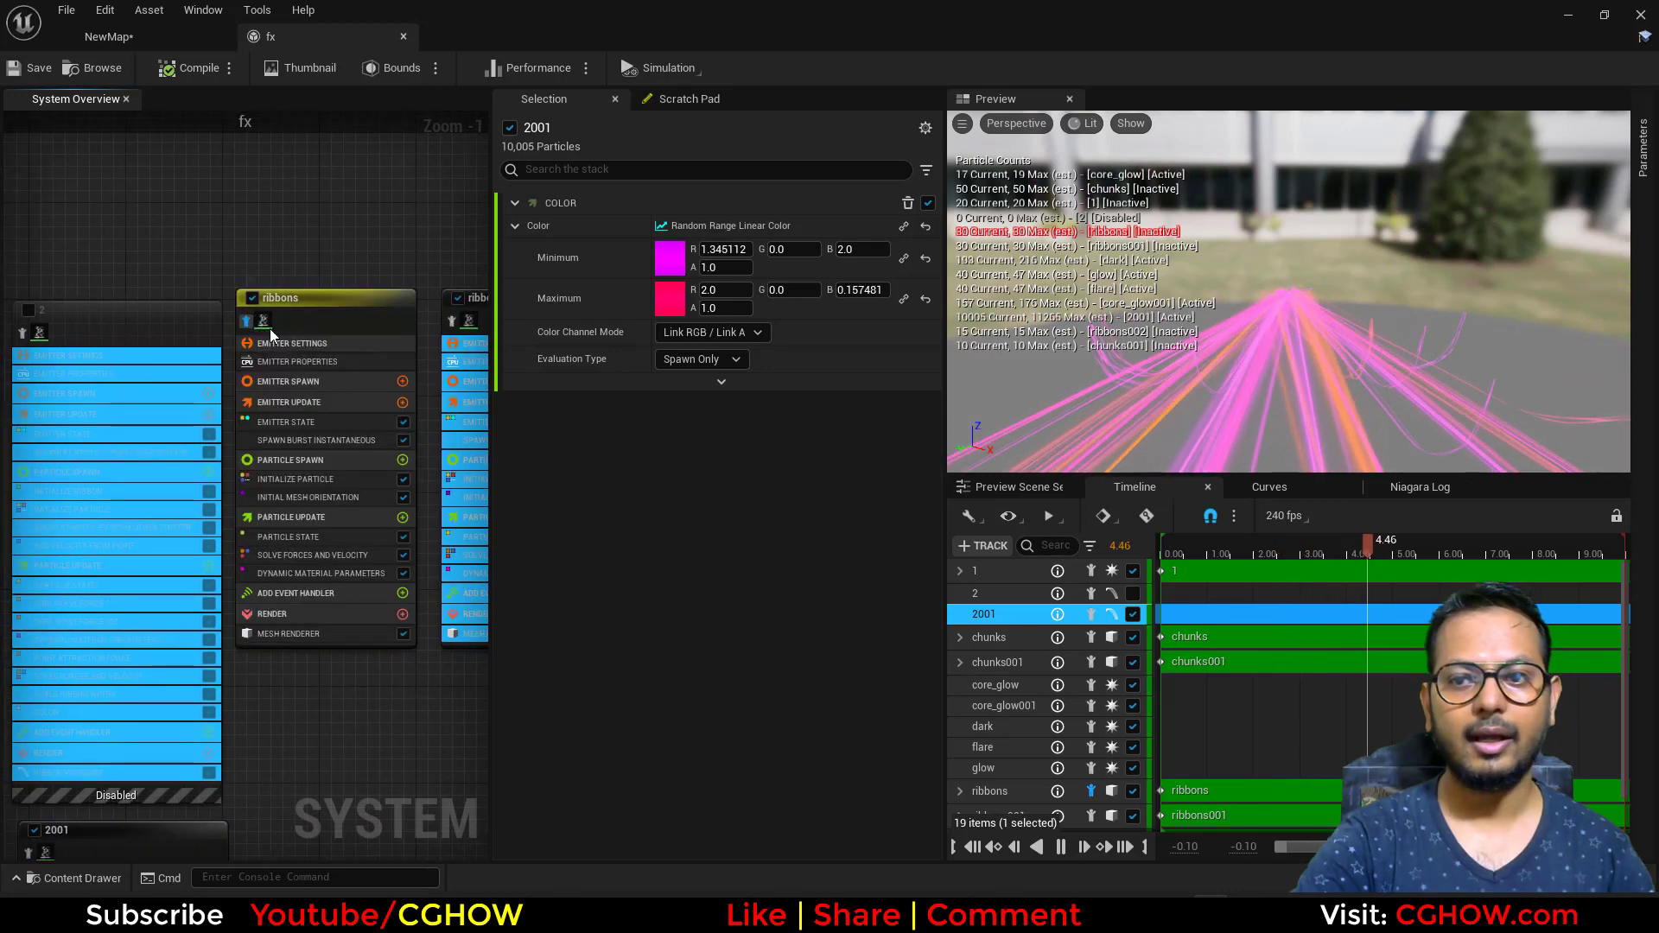
Step: Play NewMap, run the character towards the isolated ribbons effect to inspect it, and stop playing
click(236, 43)
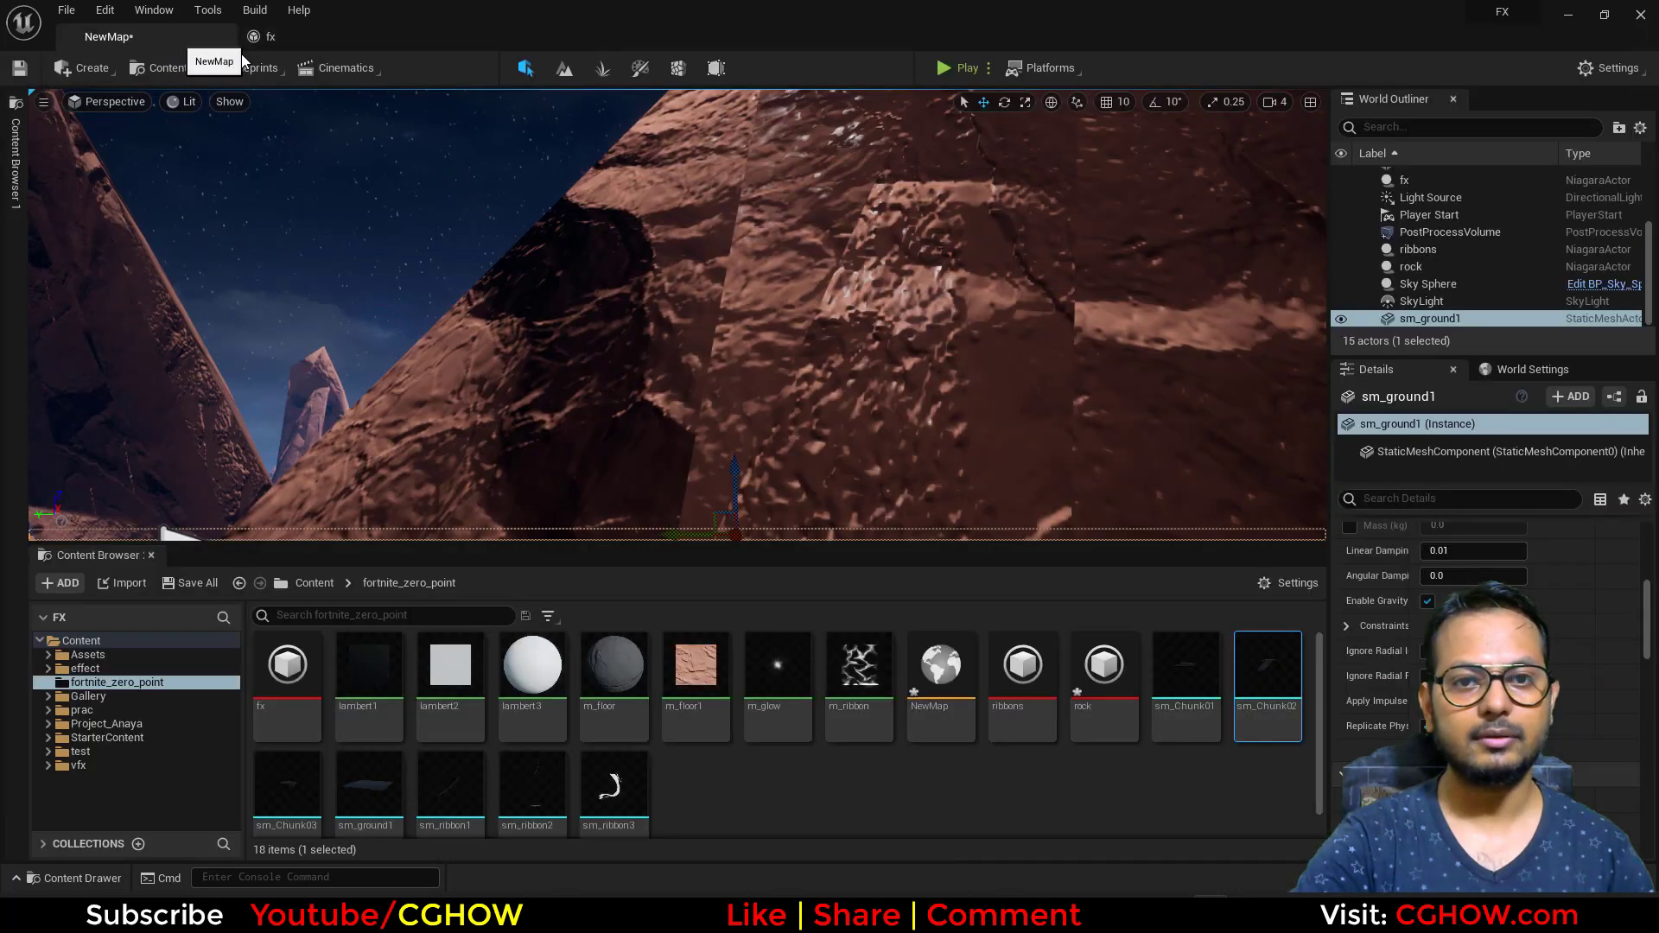
click(955, 74)
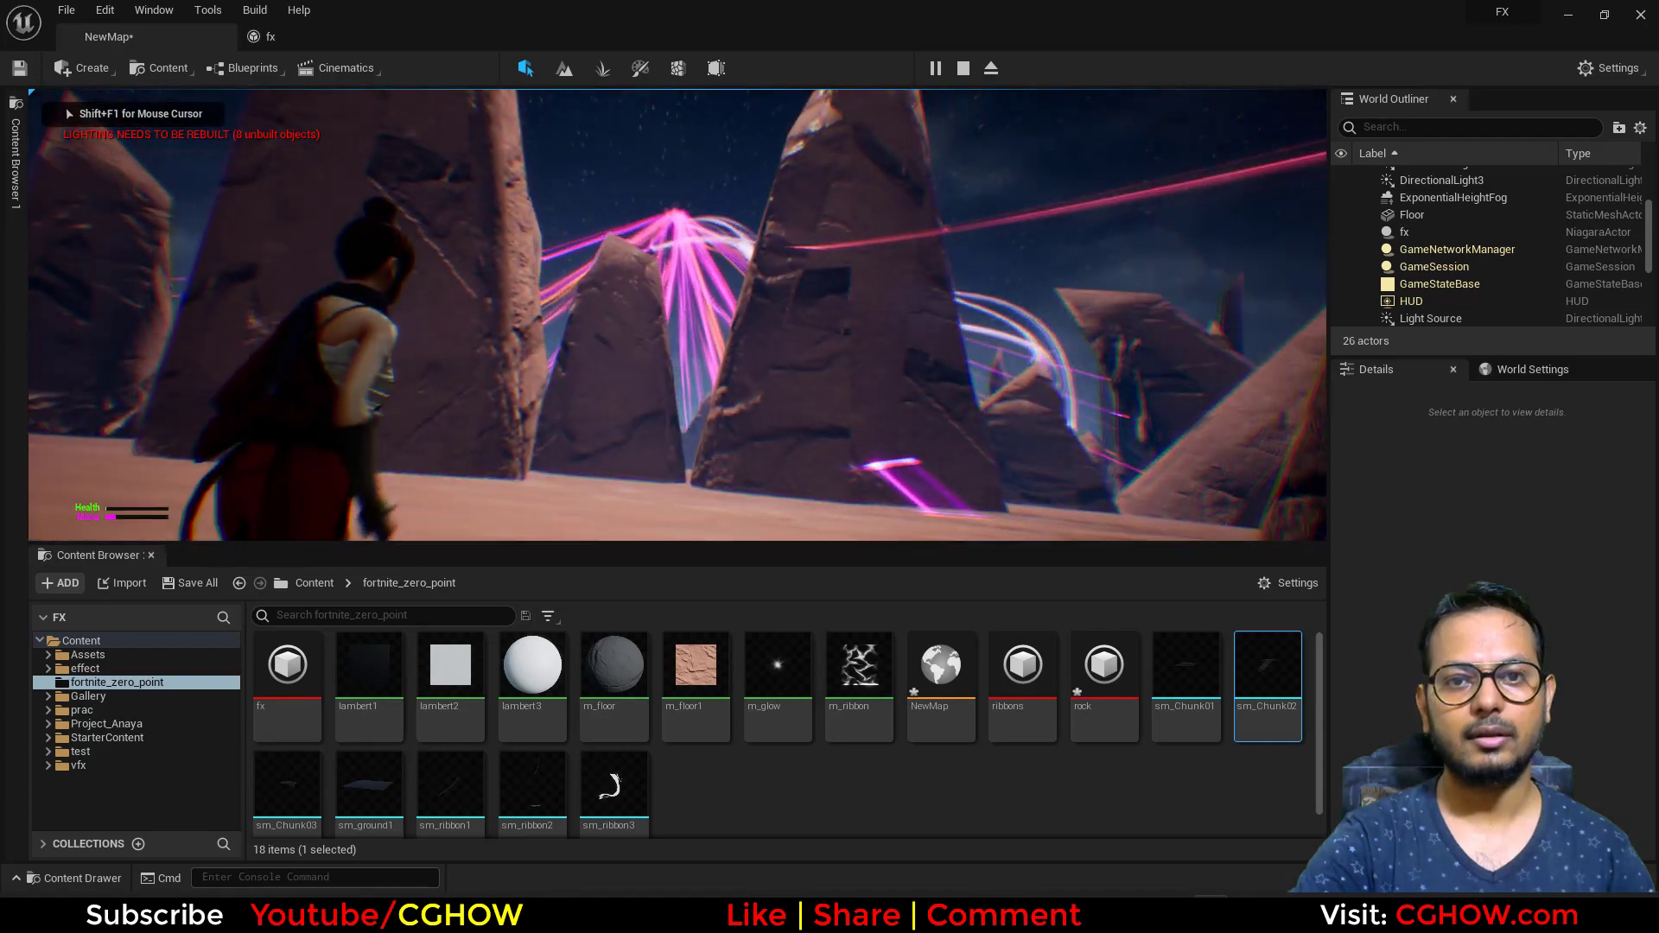
key(w)
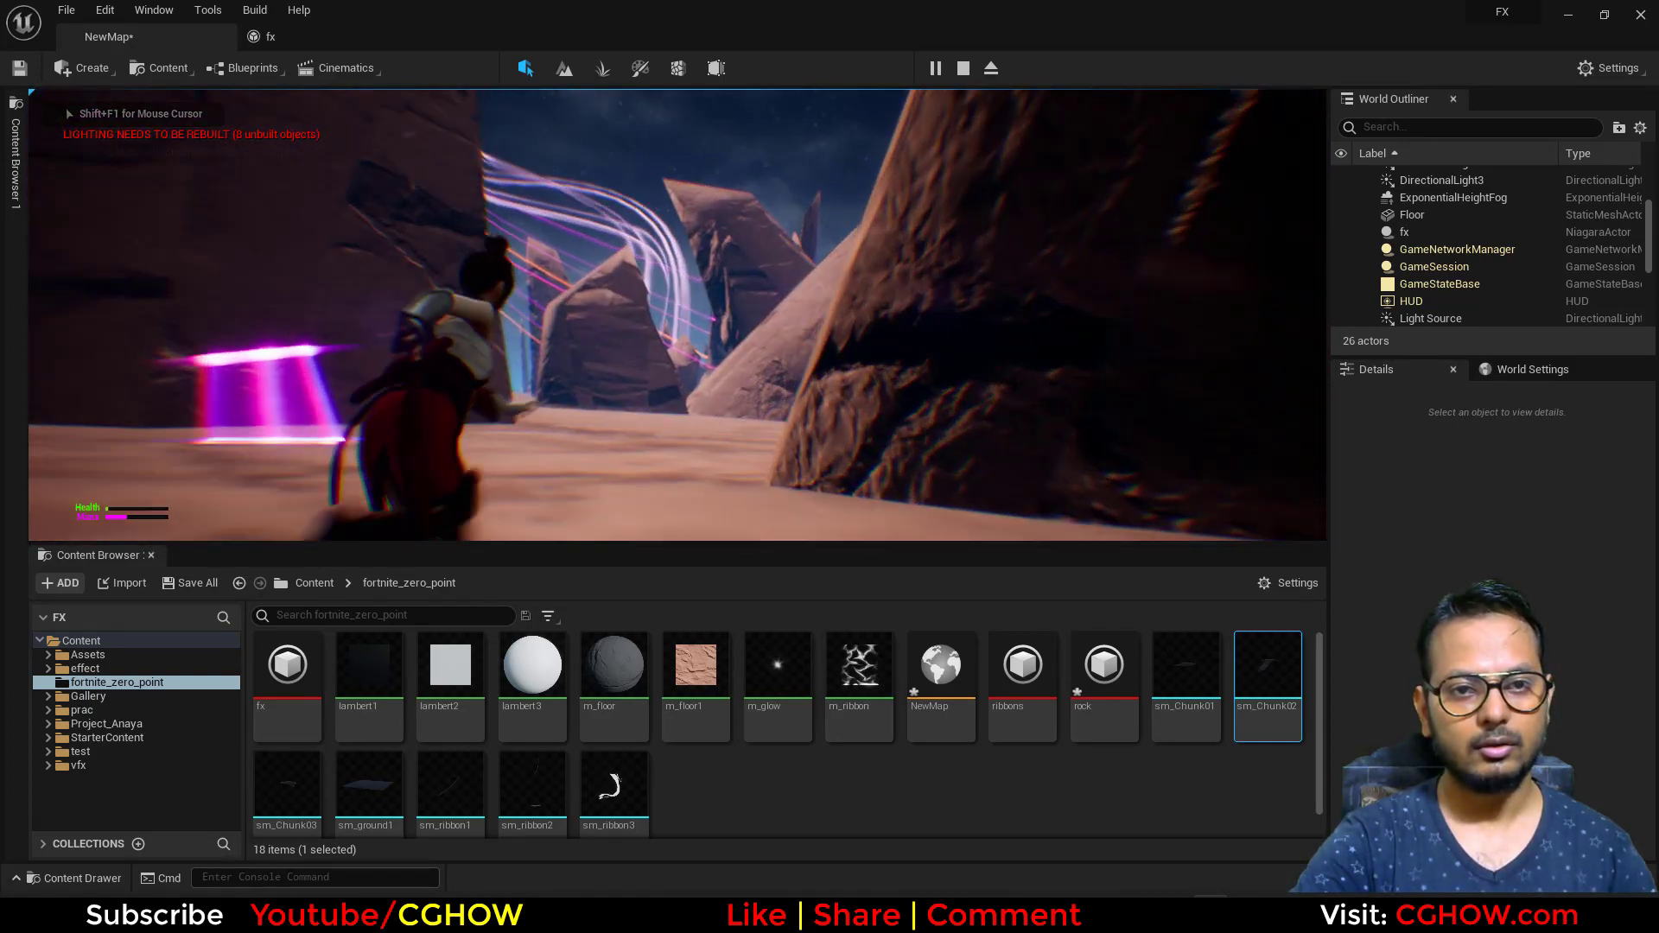
key(w)
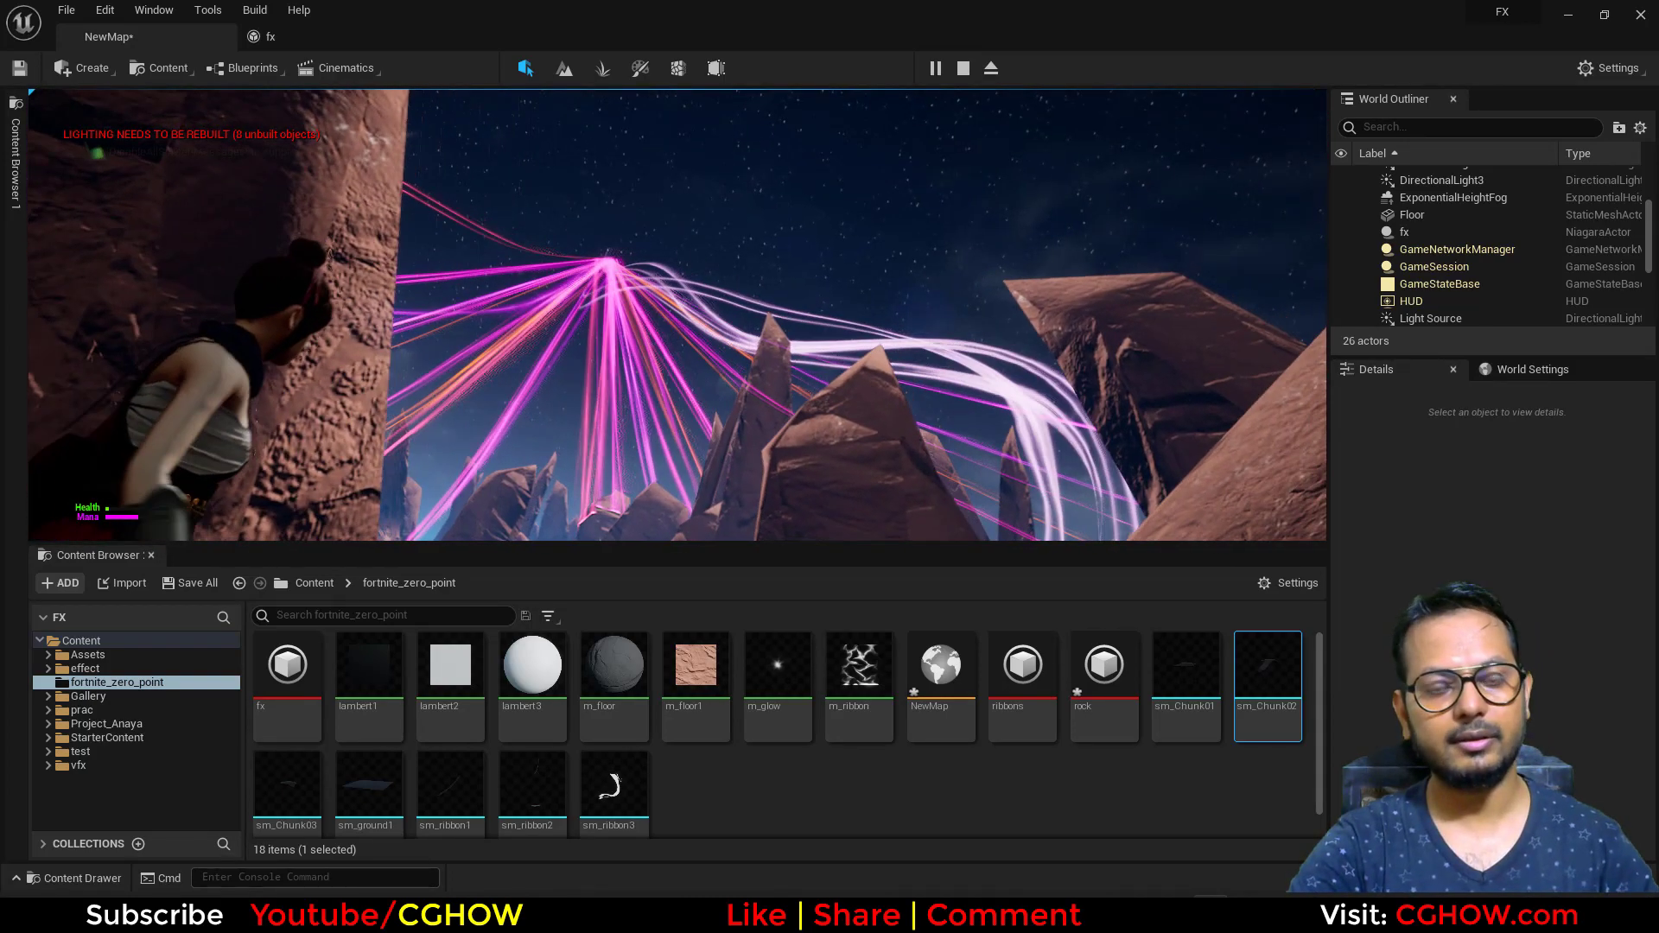
key(Escape)
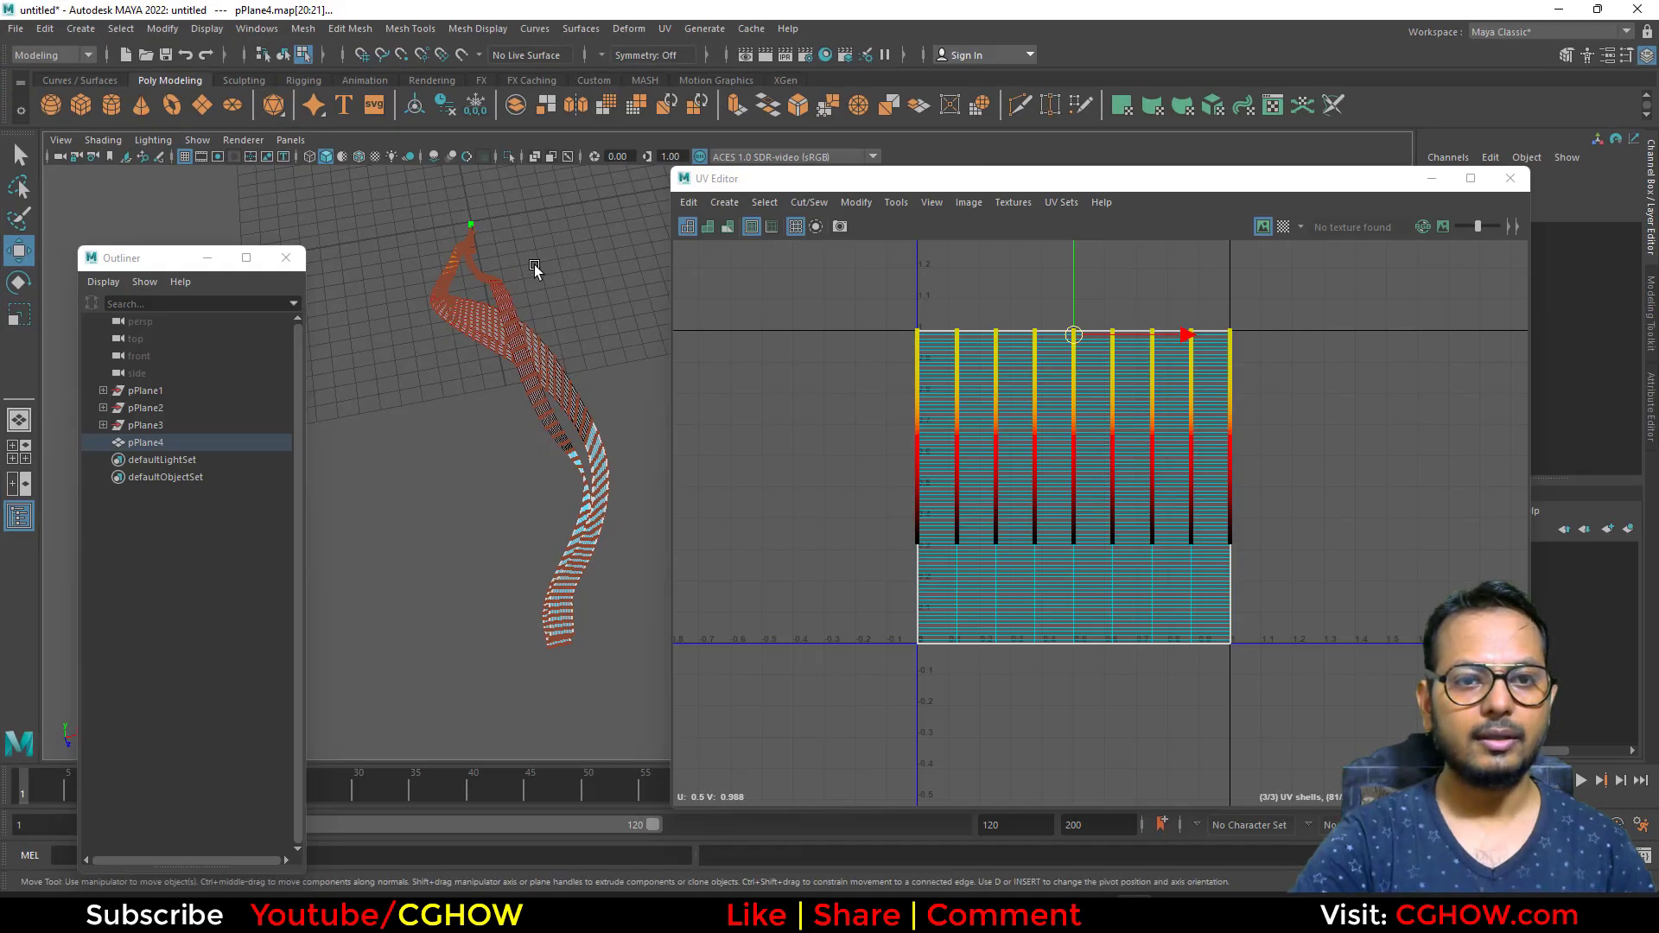
Step: Switch to Maya, delete the pPlane4 ribbon mesh, and try to import a mesh file from the Desktop folder
right_drag(534, 268, 540, 246)
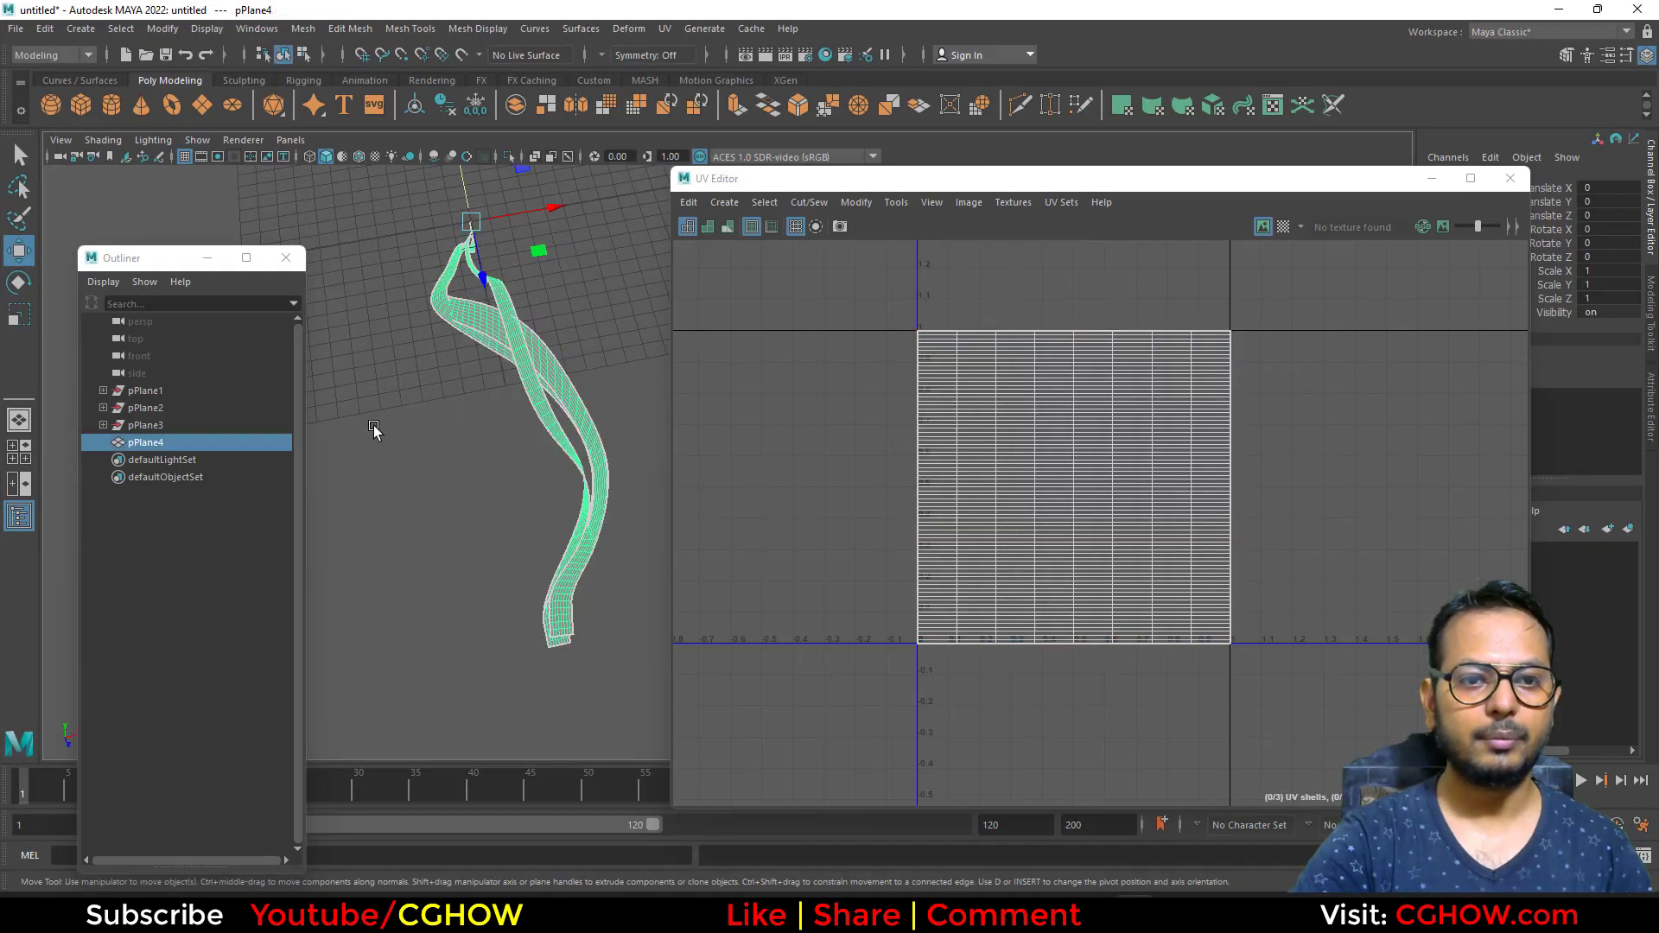
alt+drag(363, 438, 453, 288)
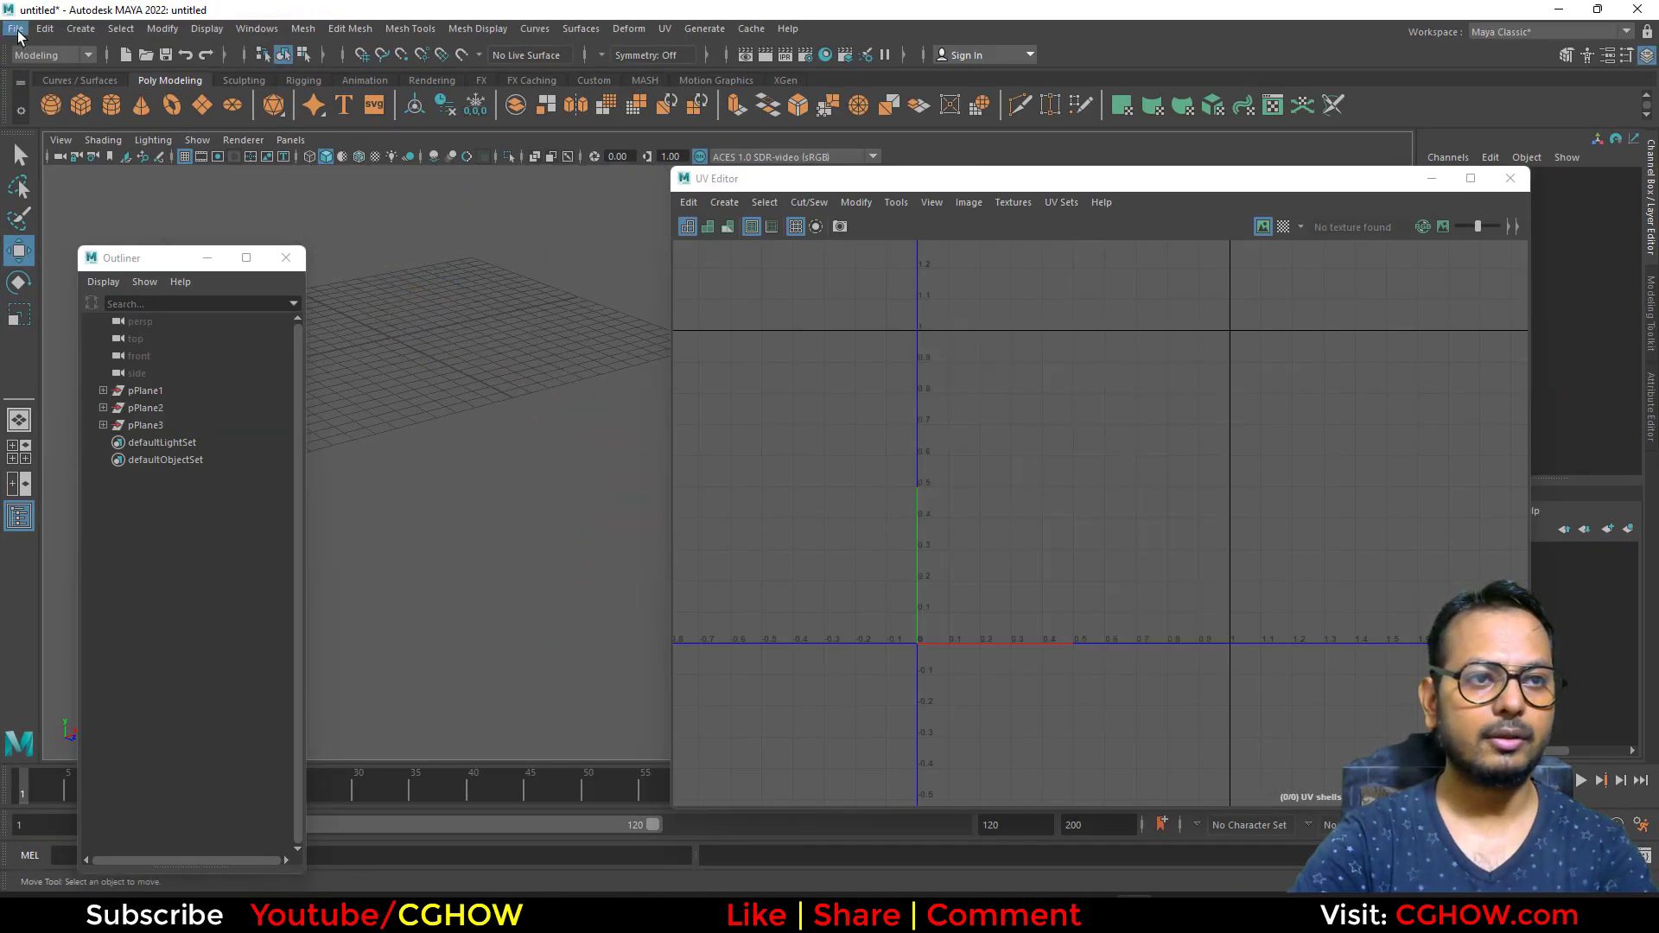
click(16, 29)
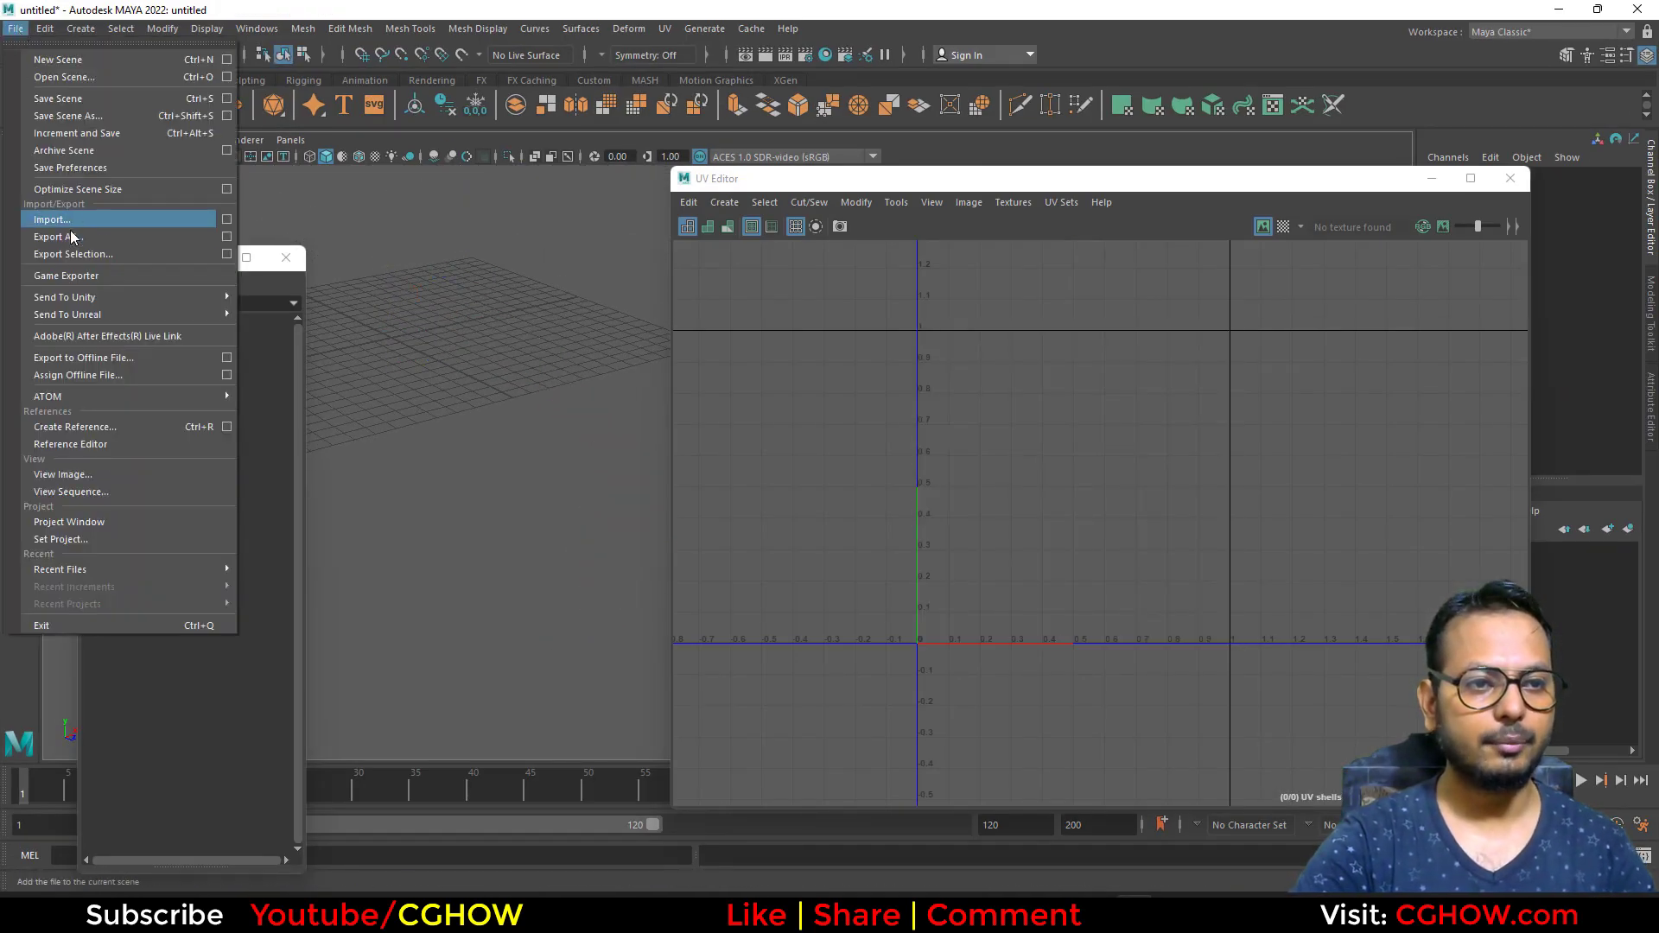
click(90, 219)
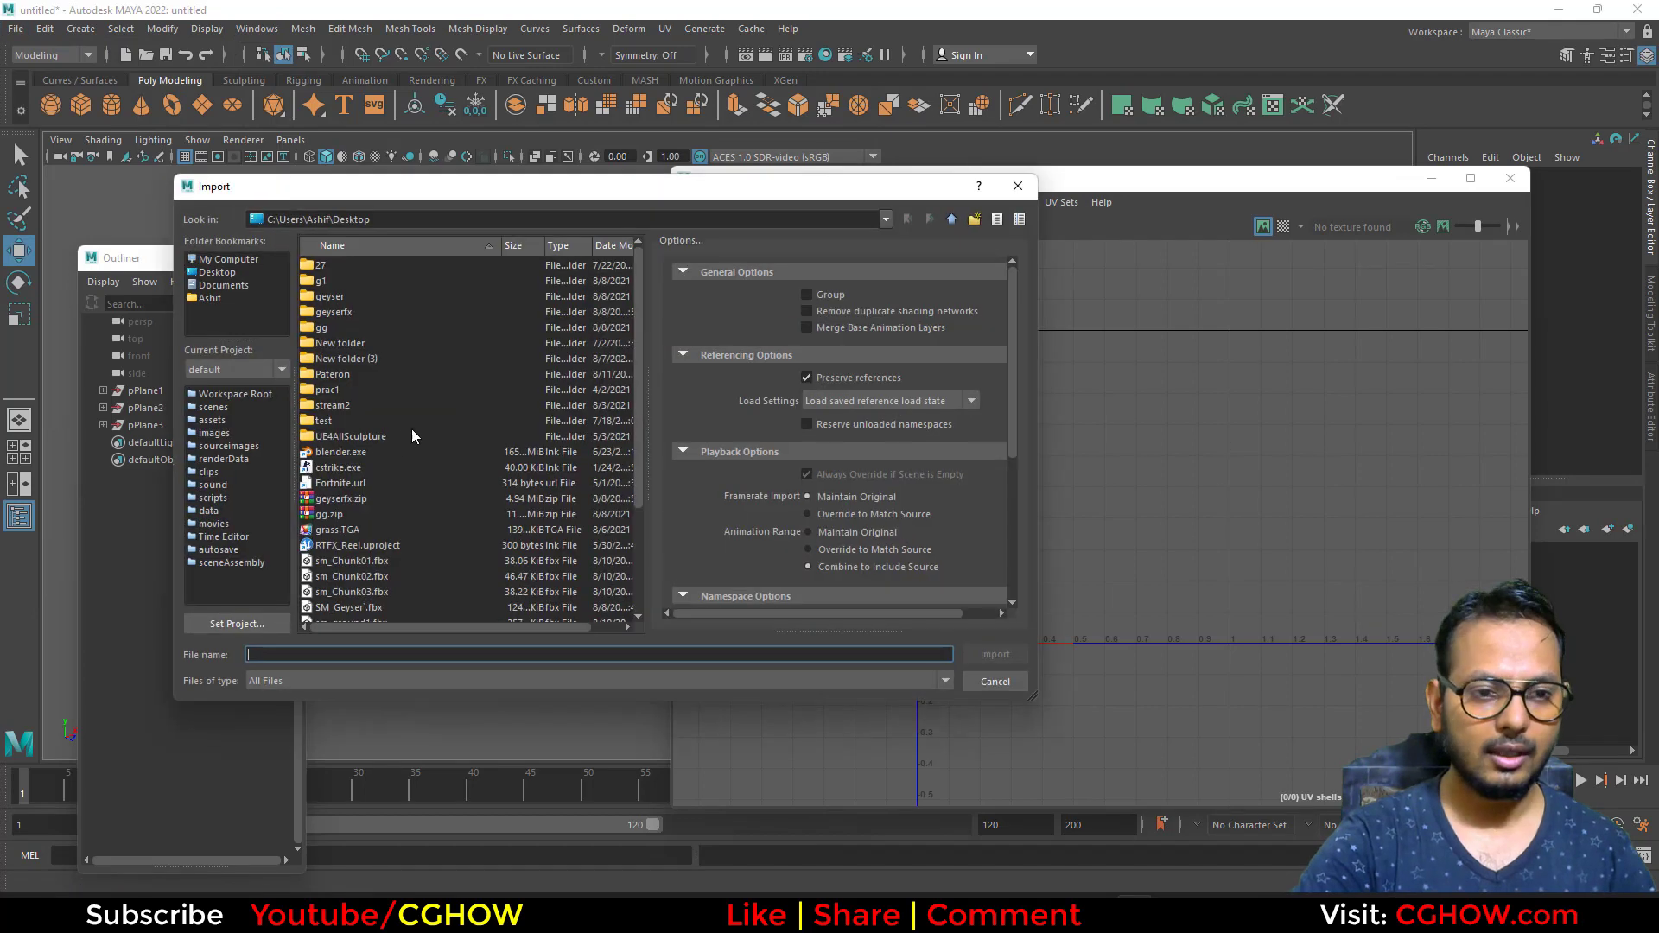
double_click(373, 501)
scroll(482, 432, down, 5)
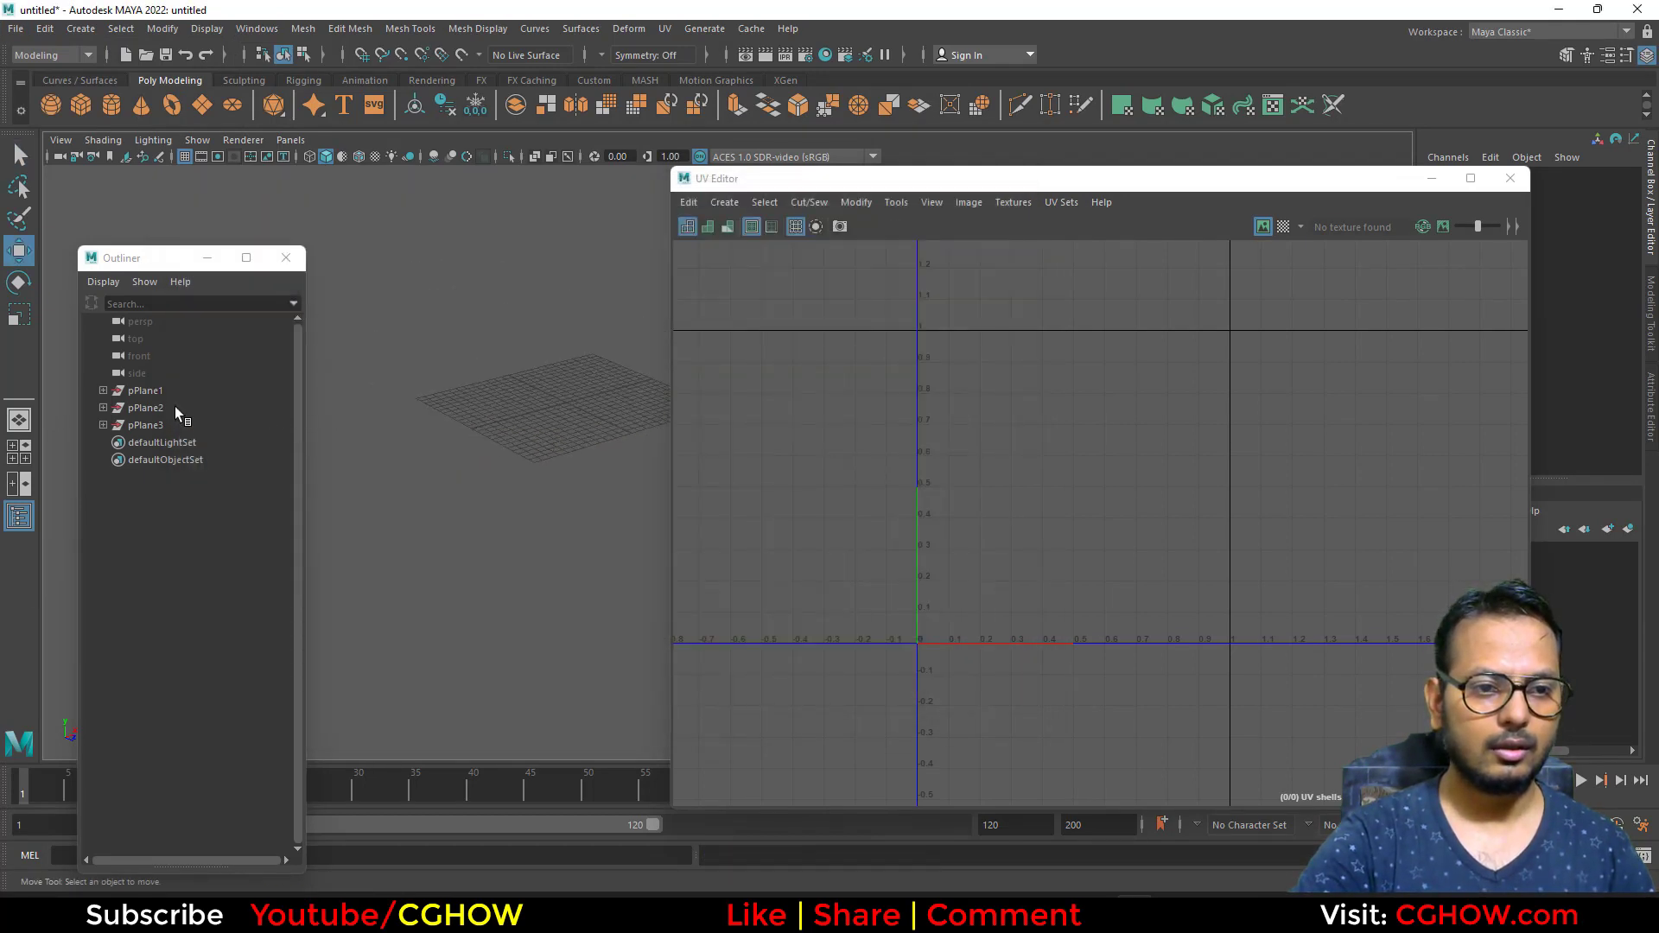
Step: Start a new scene without saving the current one and import the ribbon mesh from the Desktop folder
click(14, 29)
click(54, 65)
click(808, 458)
click(15, 29)
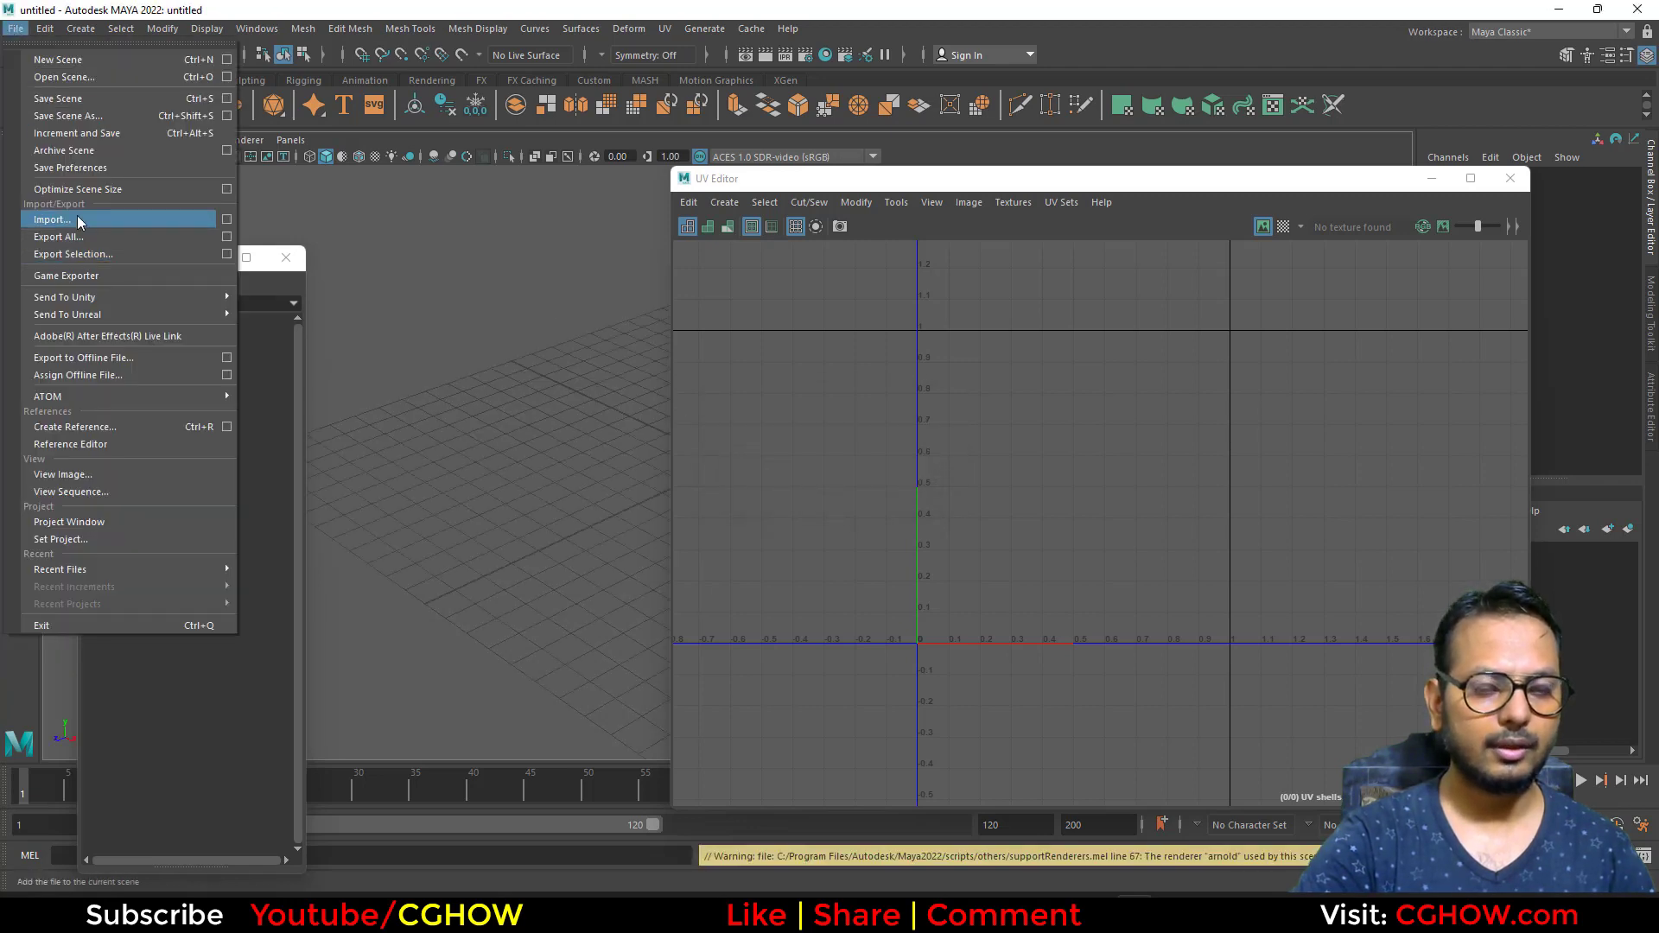
click(54, 220)
double_click(373, 498)
Step: Close the UV Editor, select the imported ribbon plane, and move it to Translate Y -0.22
click(1510, 178)
click(692, 463)
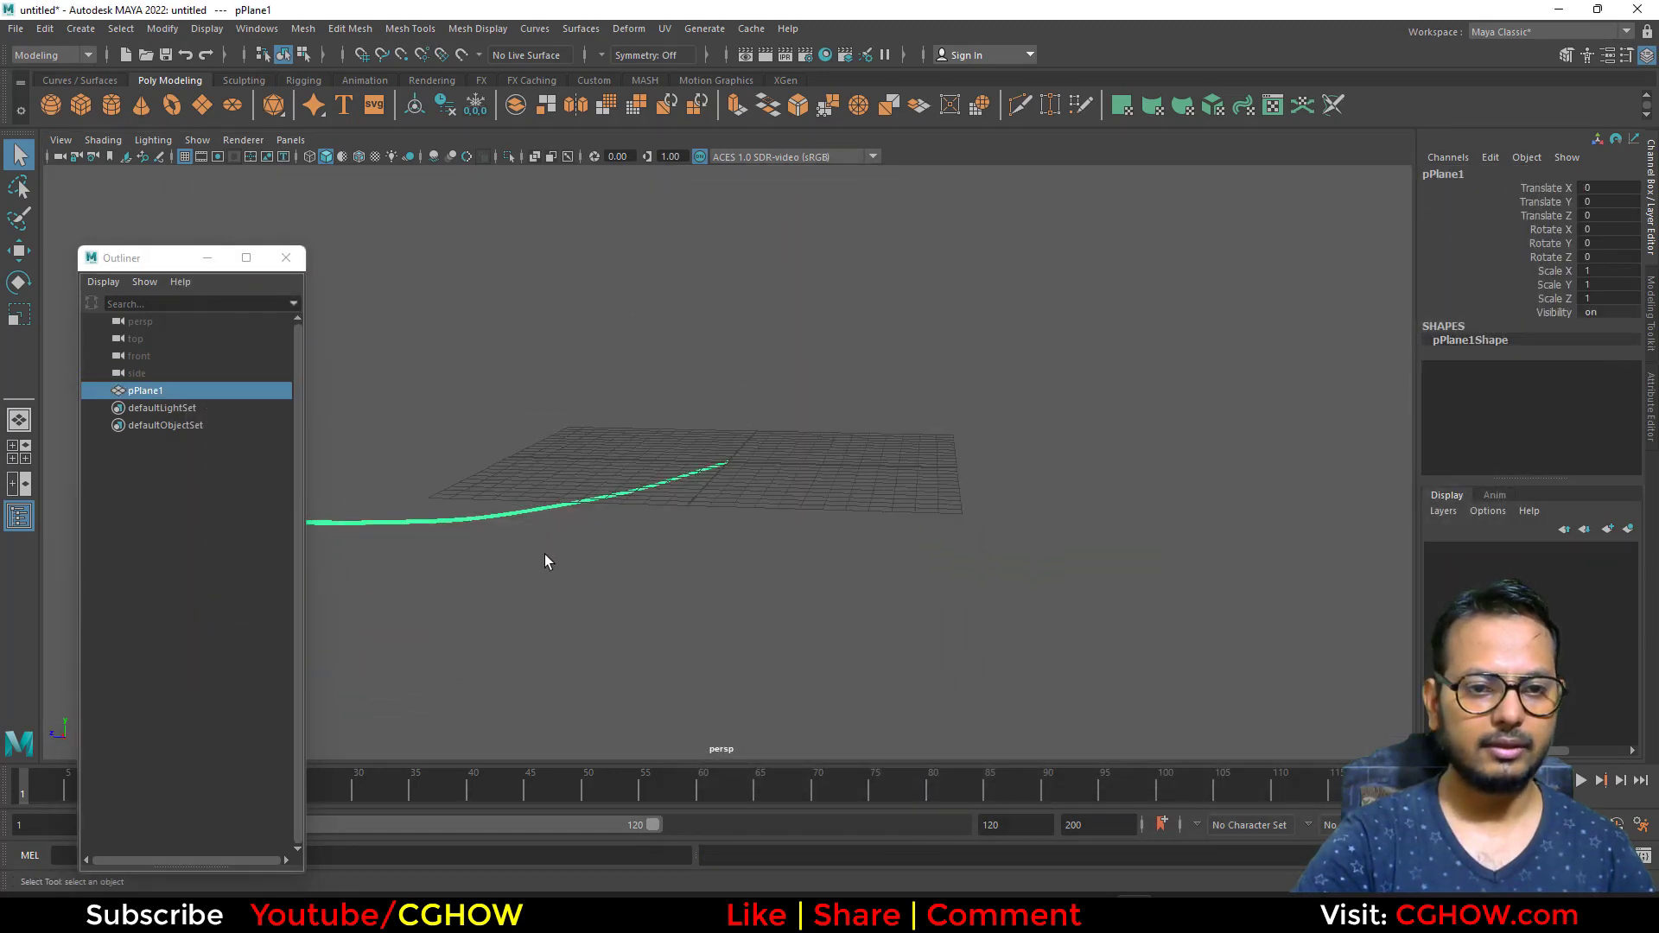
key(w)
alt+drag(581, 545, 640, 596)
click(885, 421)
click(760, 478)
alt+drag(764, 510, 819, 485)
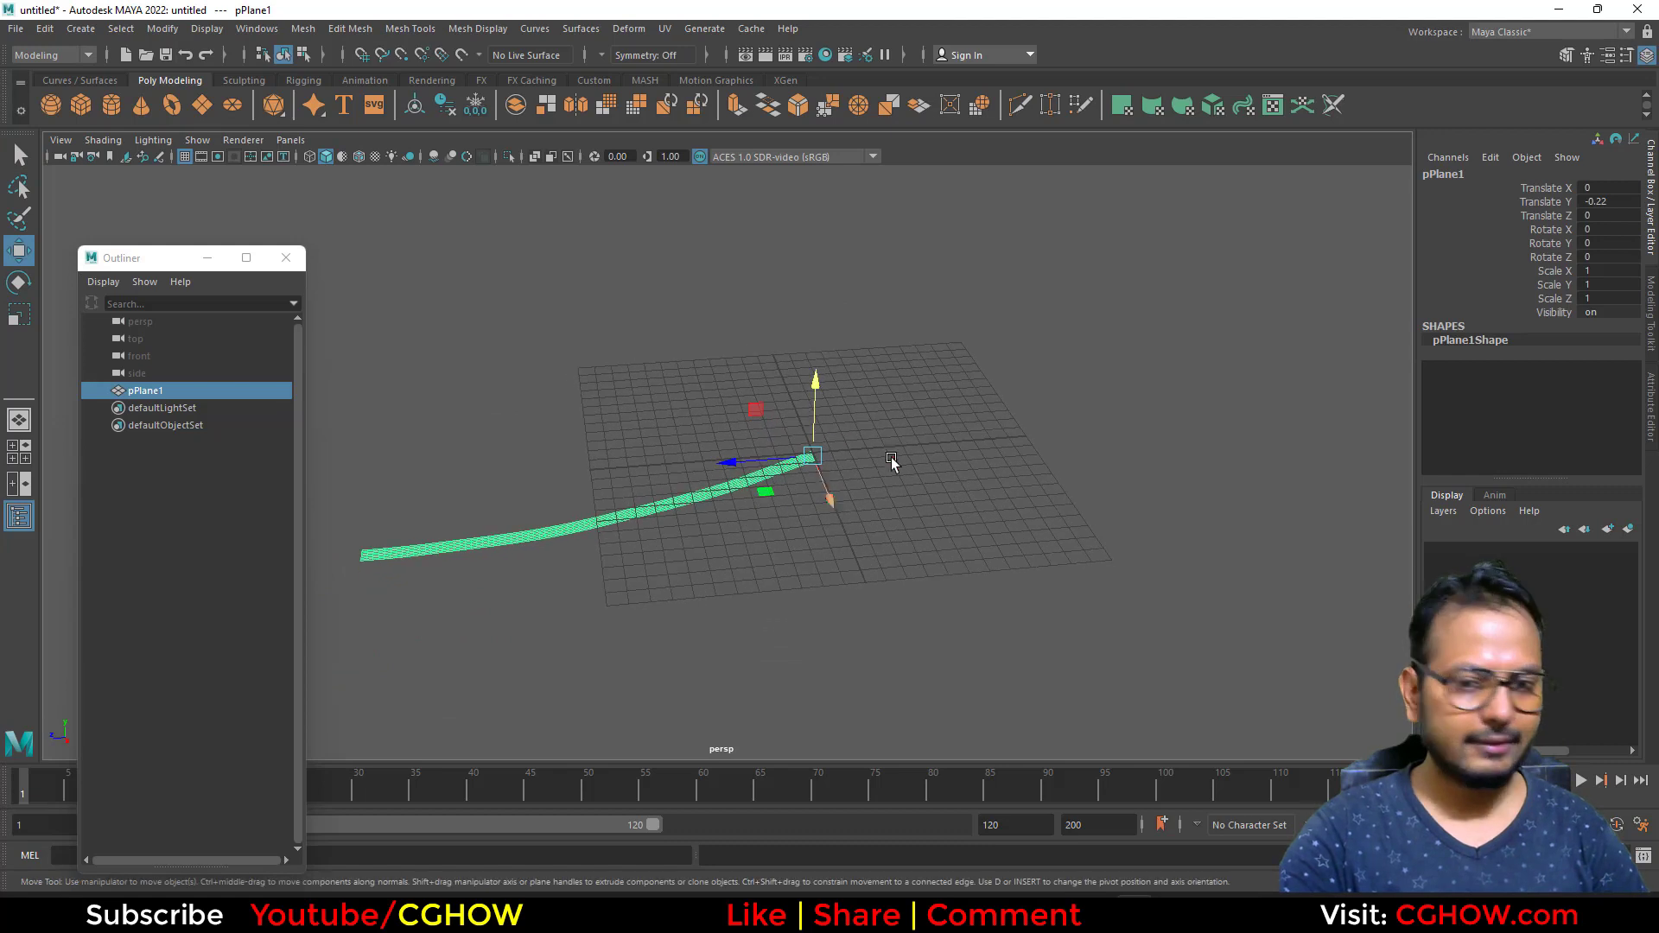
Step: Try rotating the ribbon plane freely around its pivot and undo the rotation
drag(815, 389, 778, 414)
key(e)
drag(800, 470, 646, 536)
key(ctrl+z)
mouse_move(800, 529)
alt+mouse_down()
mouse_move(738, 482)
mouse_move(985, 511)
mouse_move(800, 513)
alt+mouse_up()
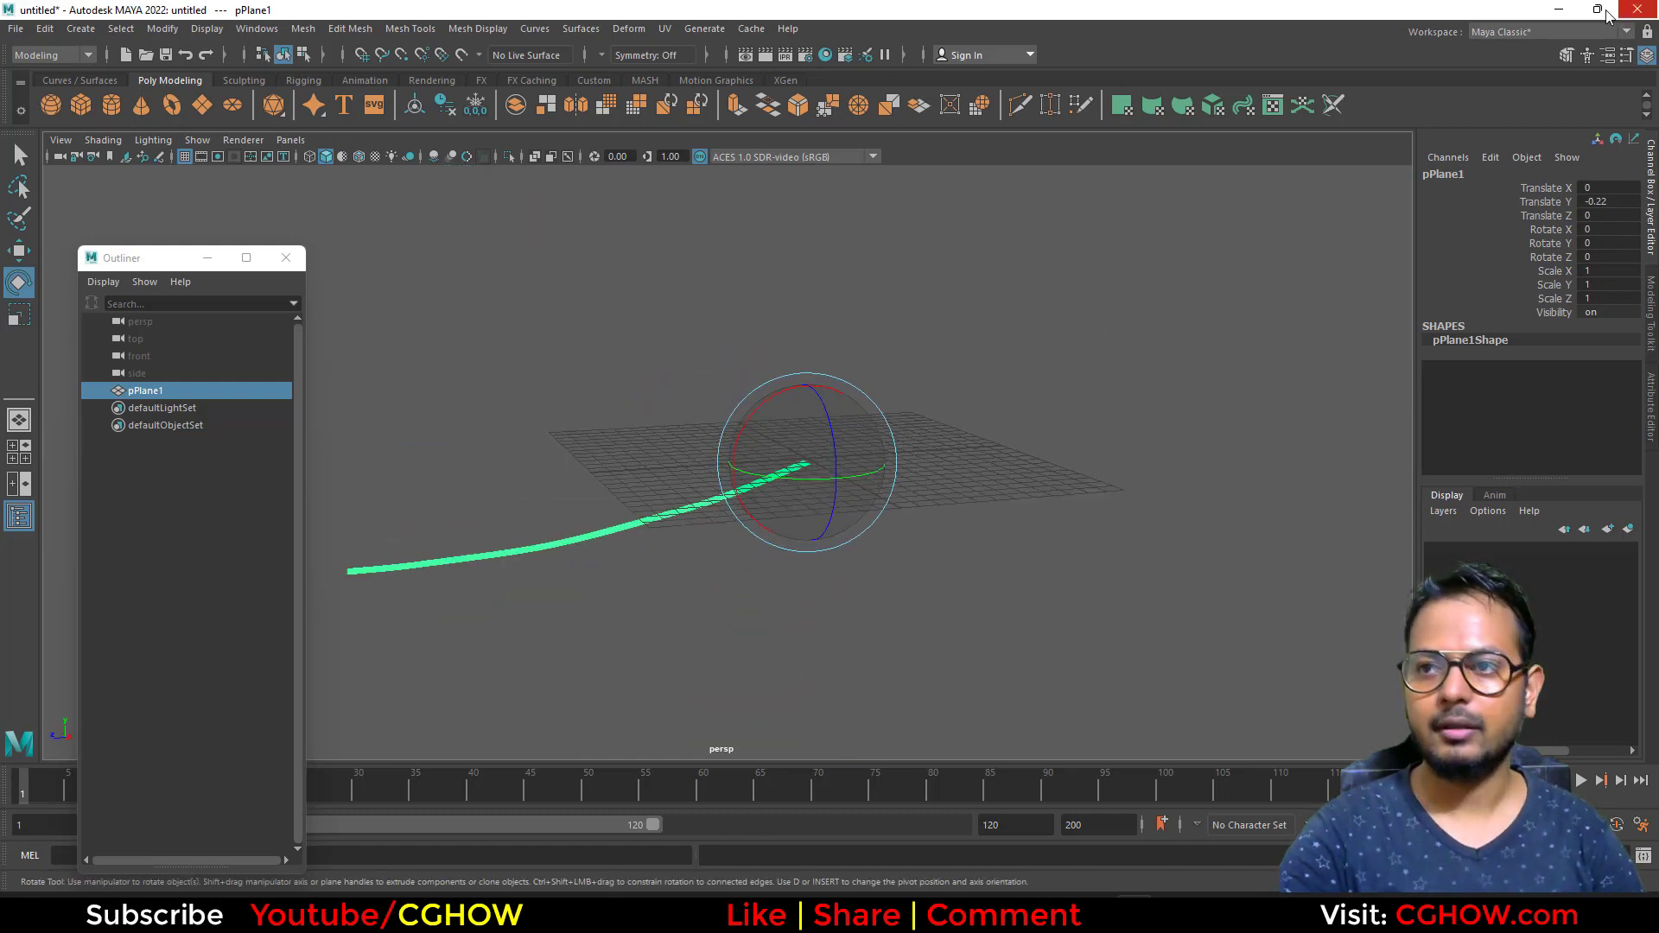
Step: Switch back to the fx system in Unreal Engine and inspect the ribbons emitter's mesh renderer and its m_ribbon material graph
click(1553, 10)
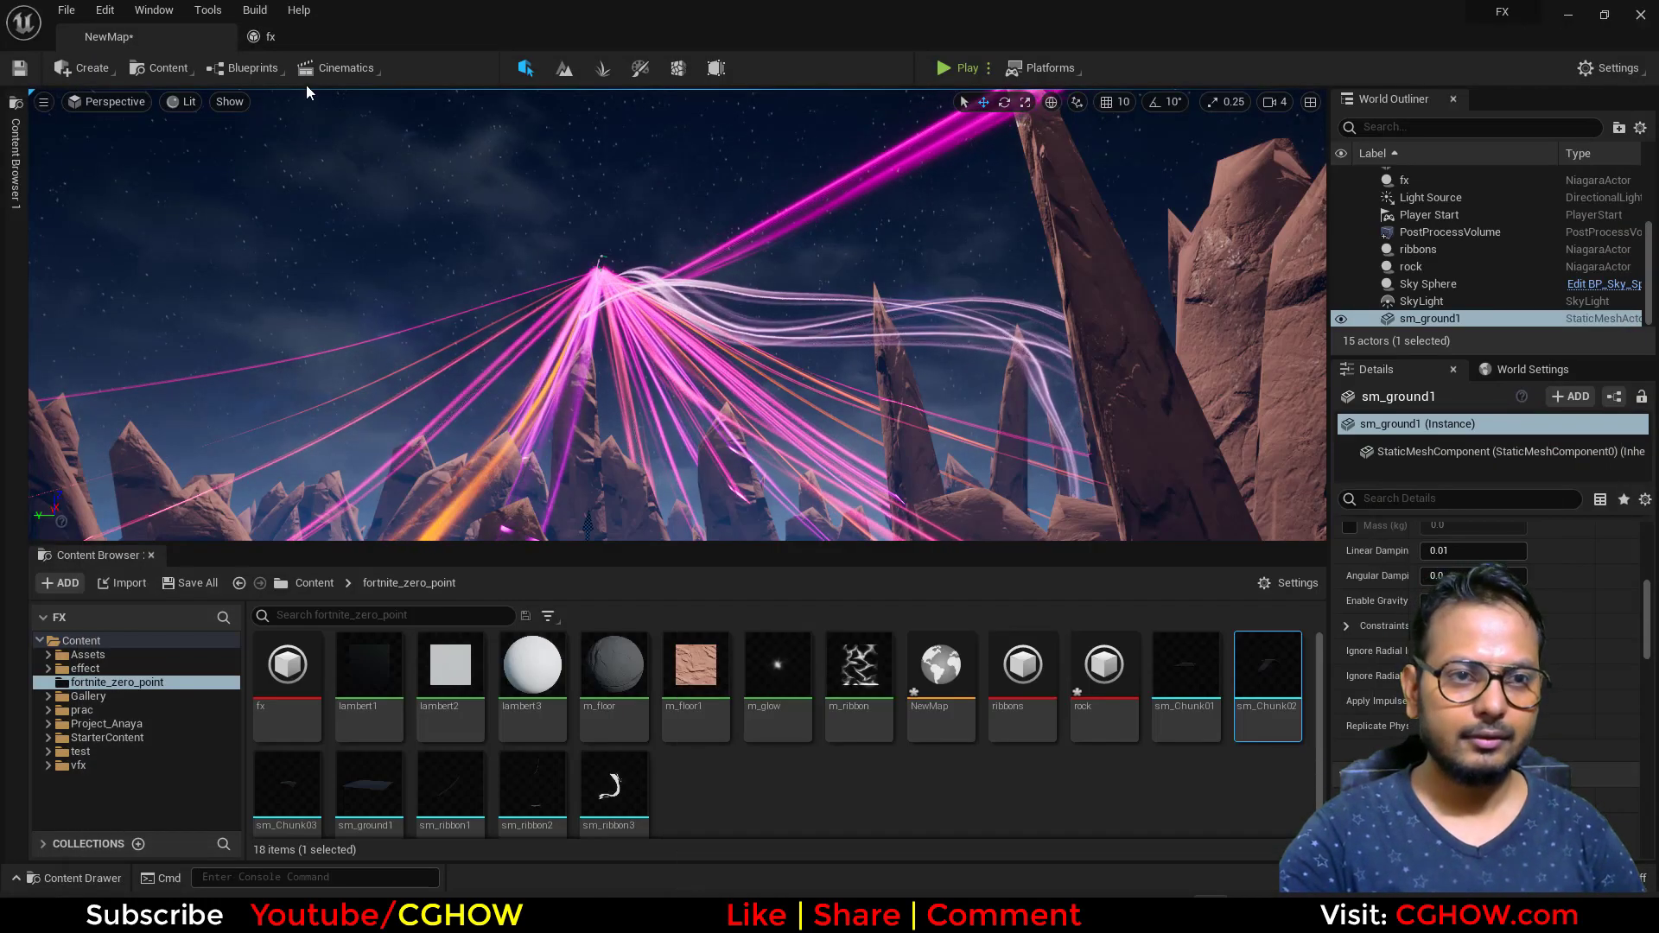
click(279, 38)
right_drag(432, 389, 361, 336)
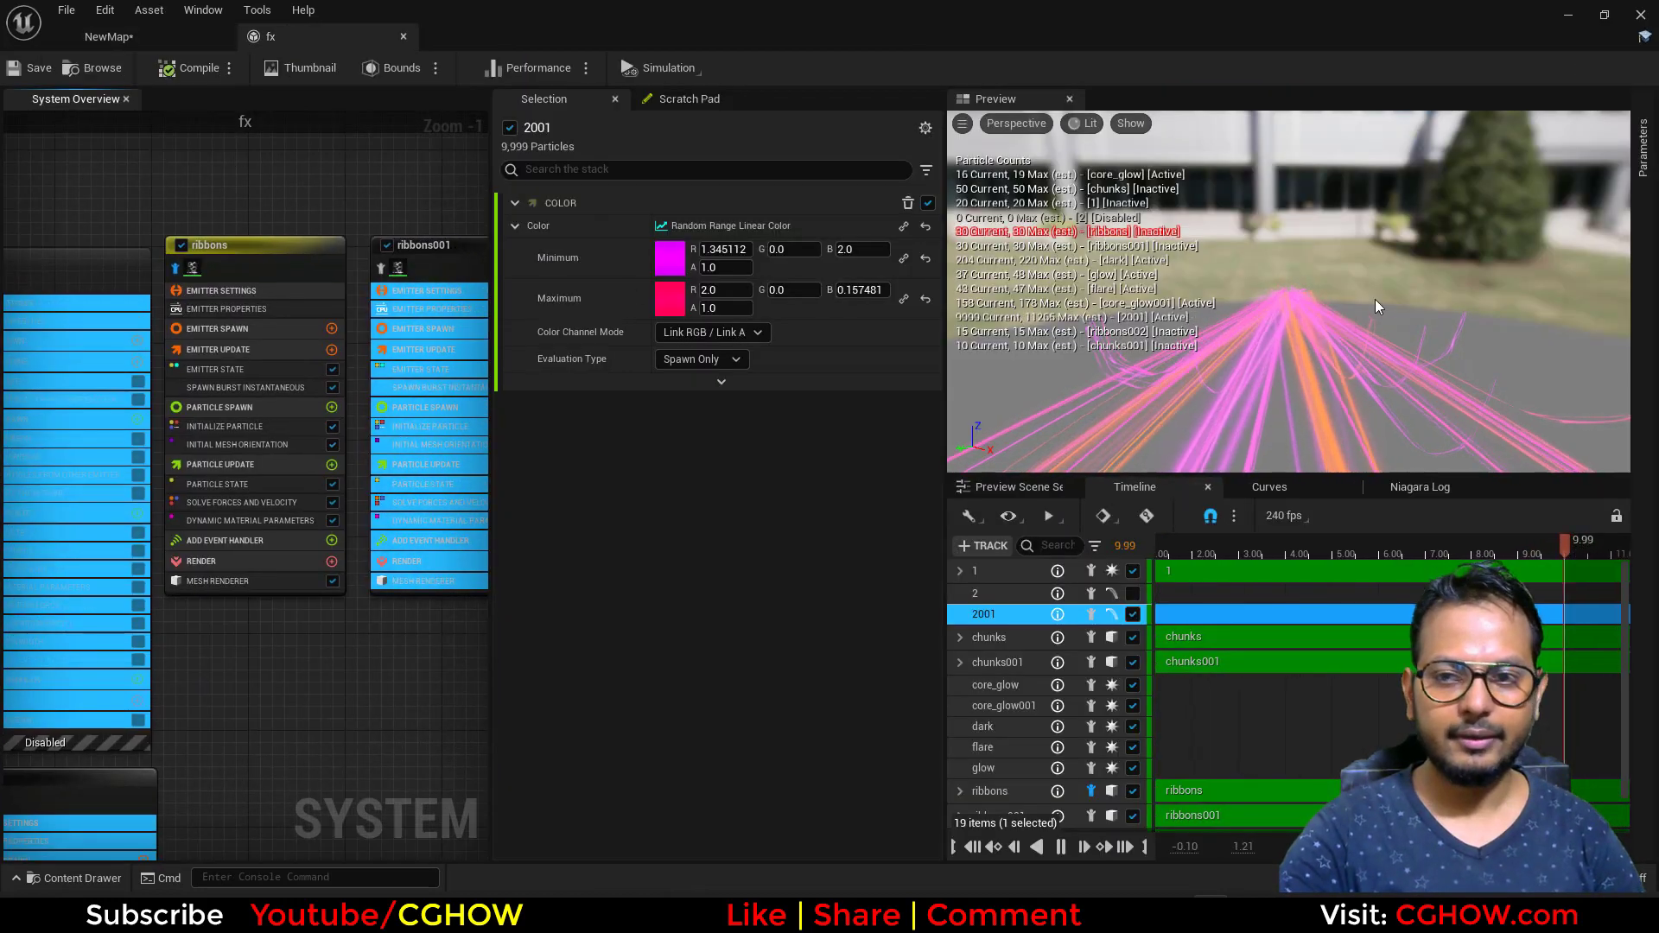
drag(1317, 358, 1145, 407)
click(314, 567)
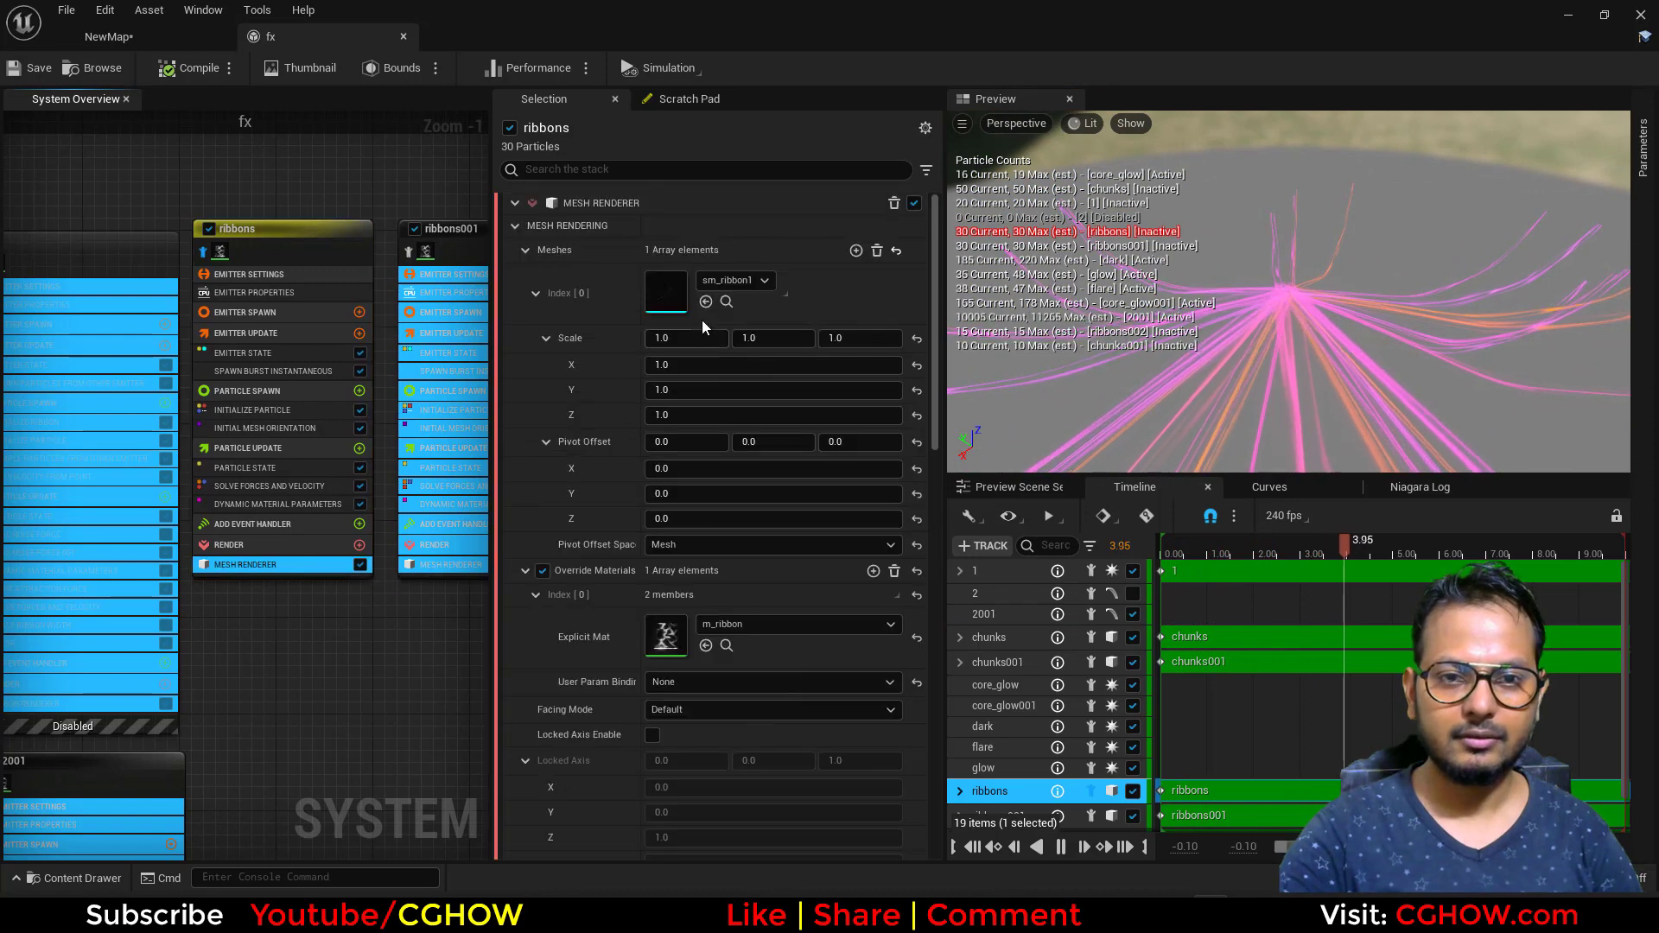
double_click(665, 636)
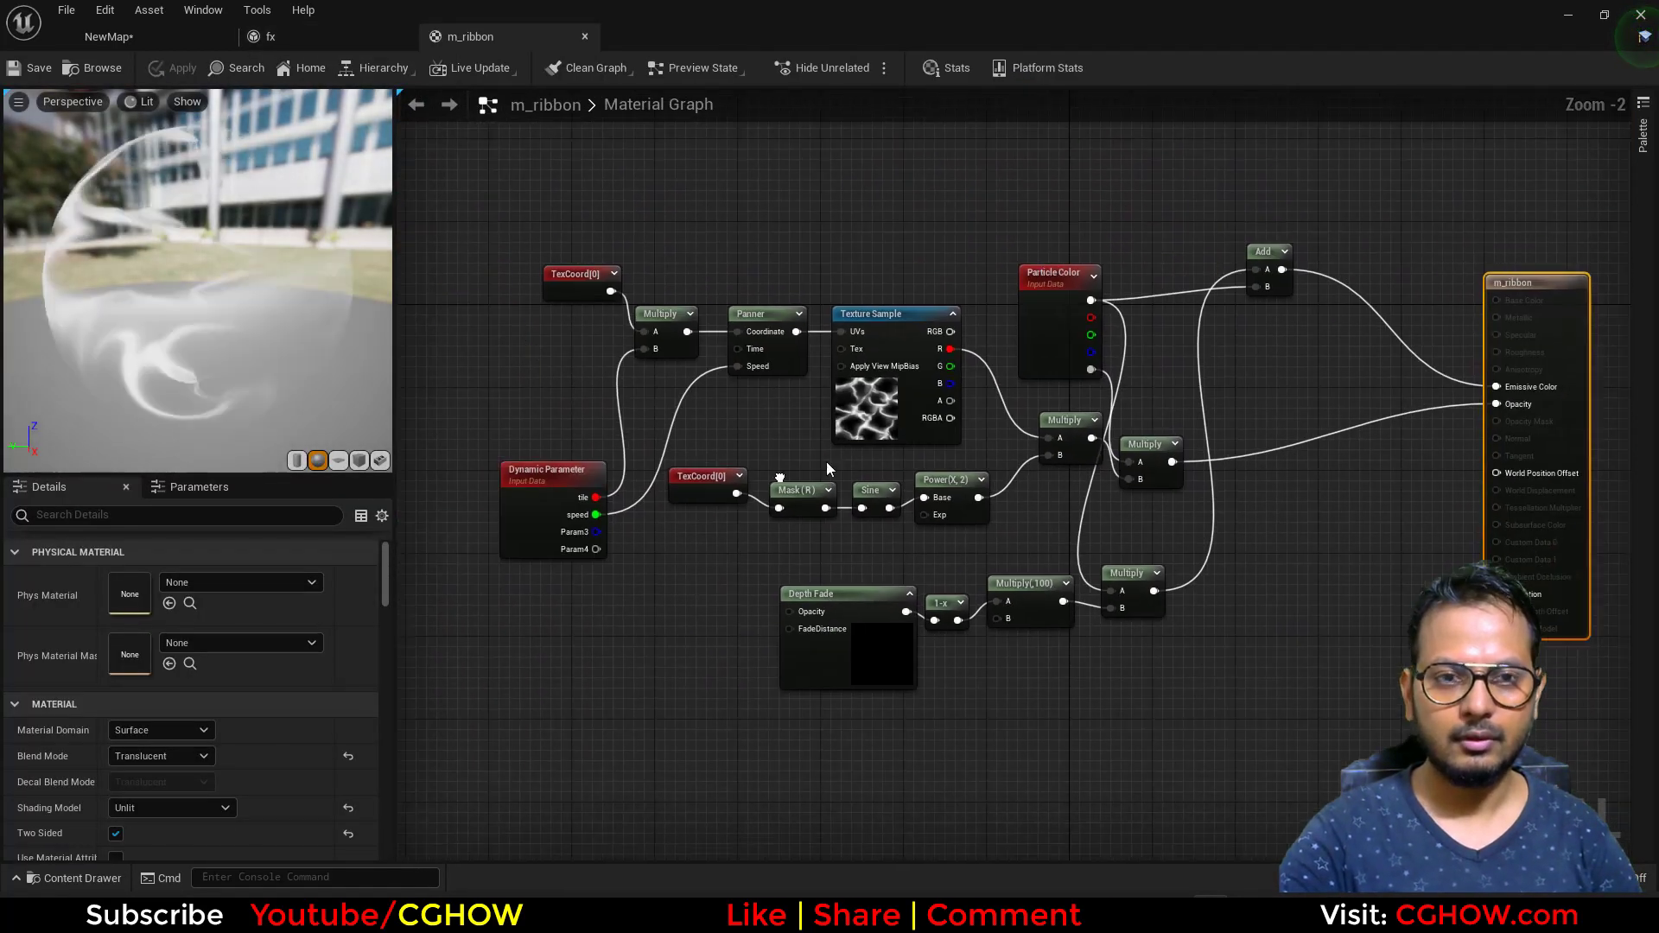
click(585, 36)
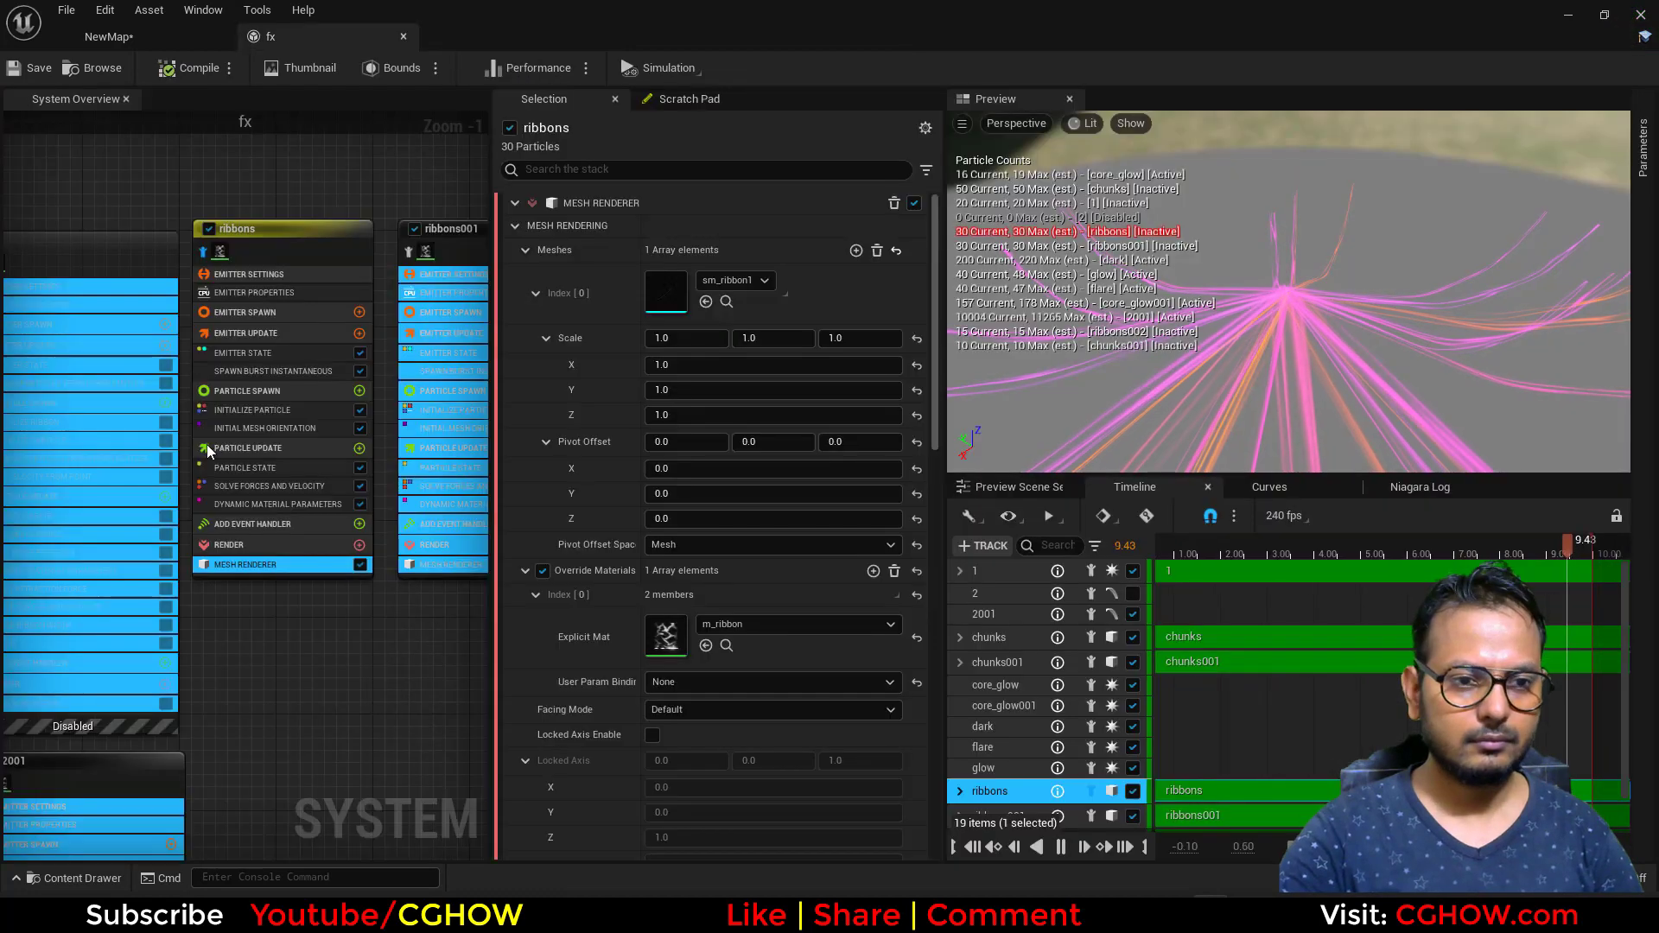
Step: Review the ribbons emitter's burst spawn, particle initialization, particle state, initial mesh orientation and dynamic material parameters
click(263, 371)
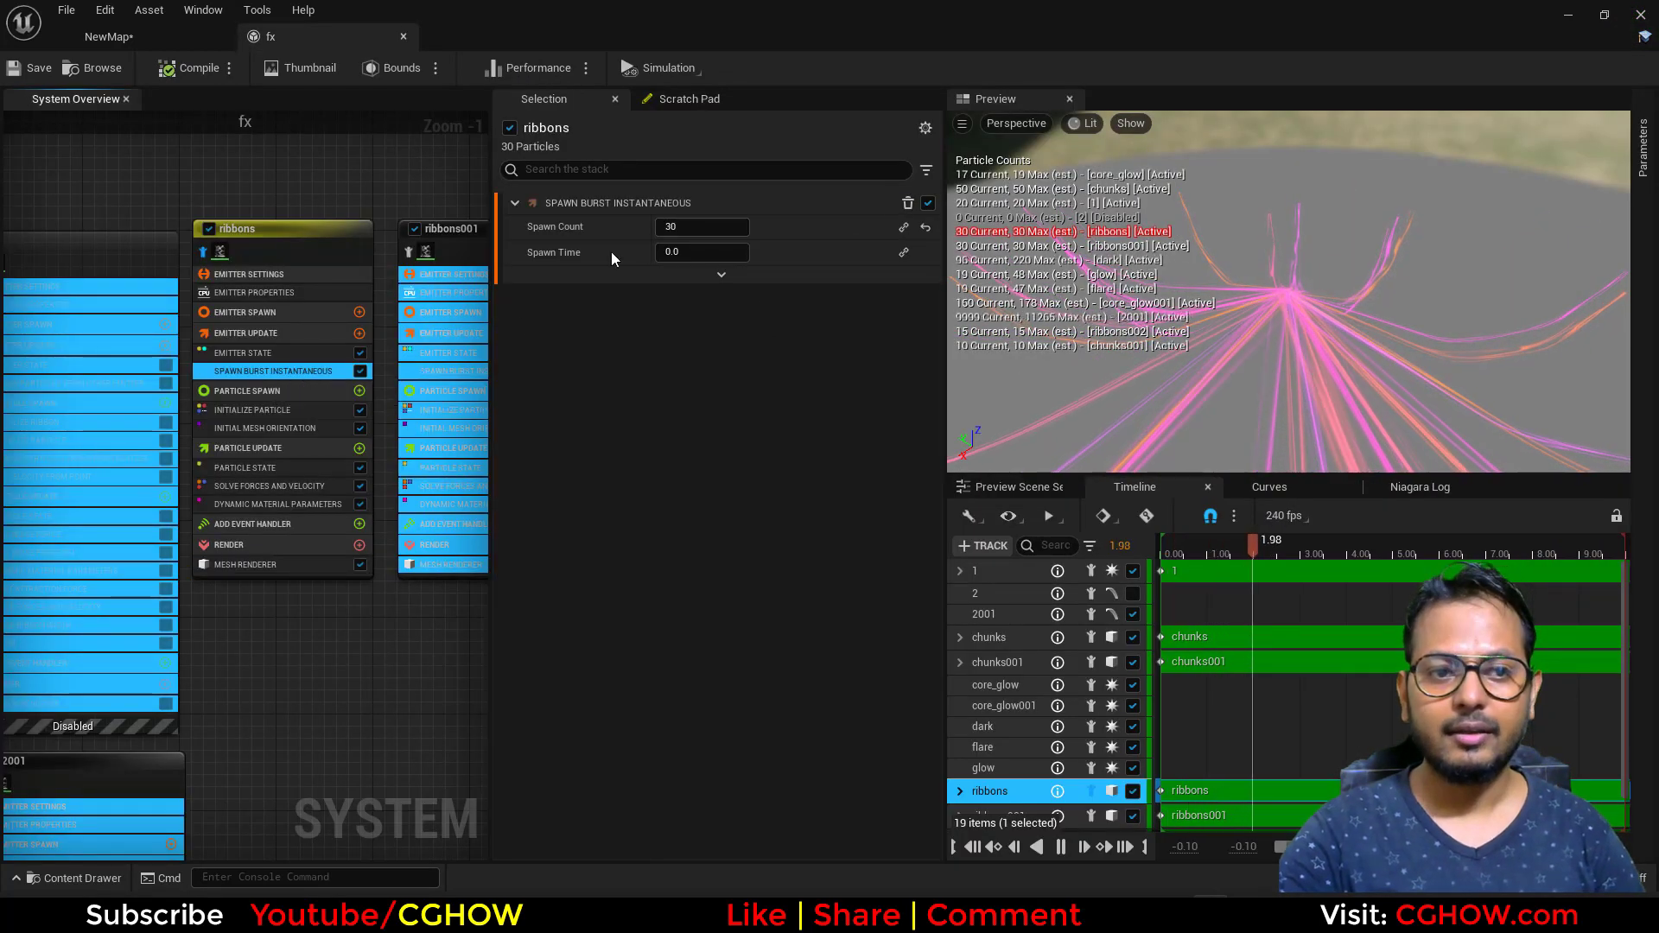
click(305, 413)
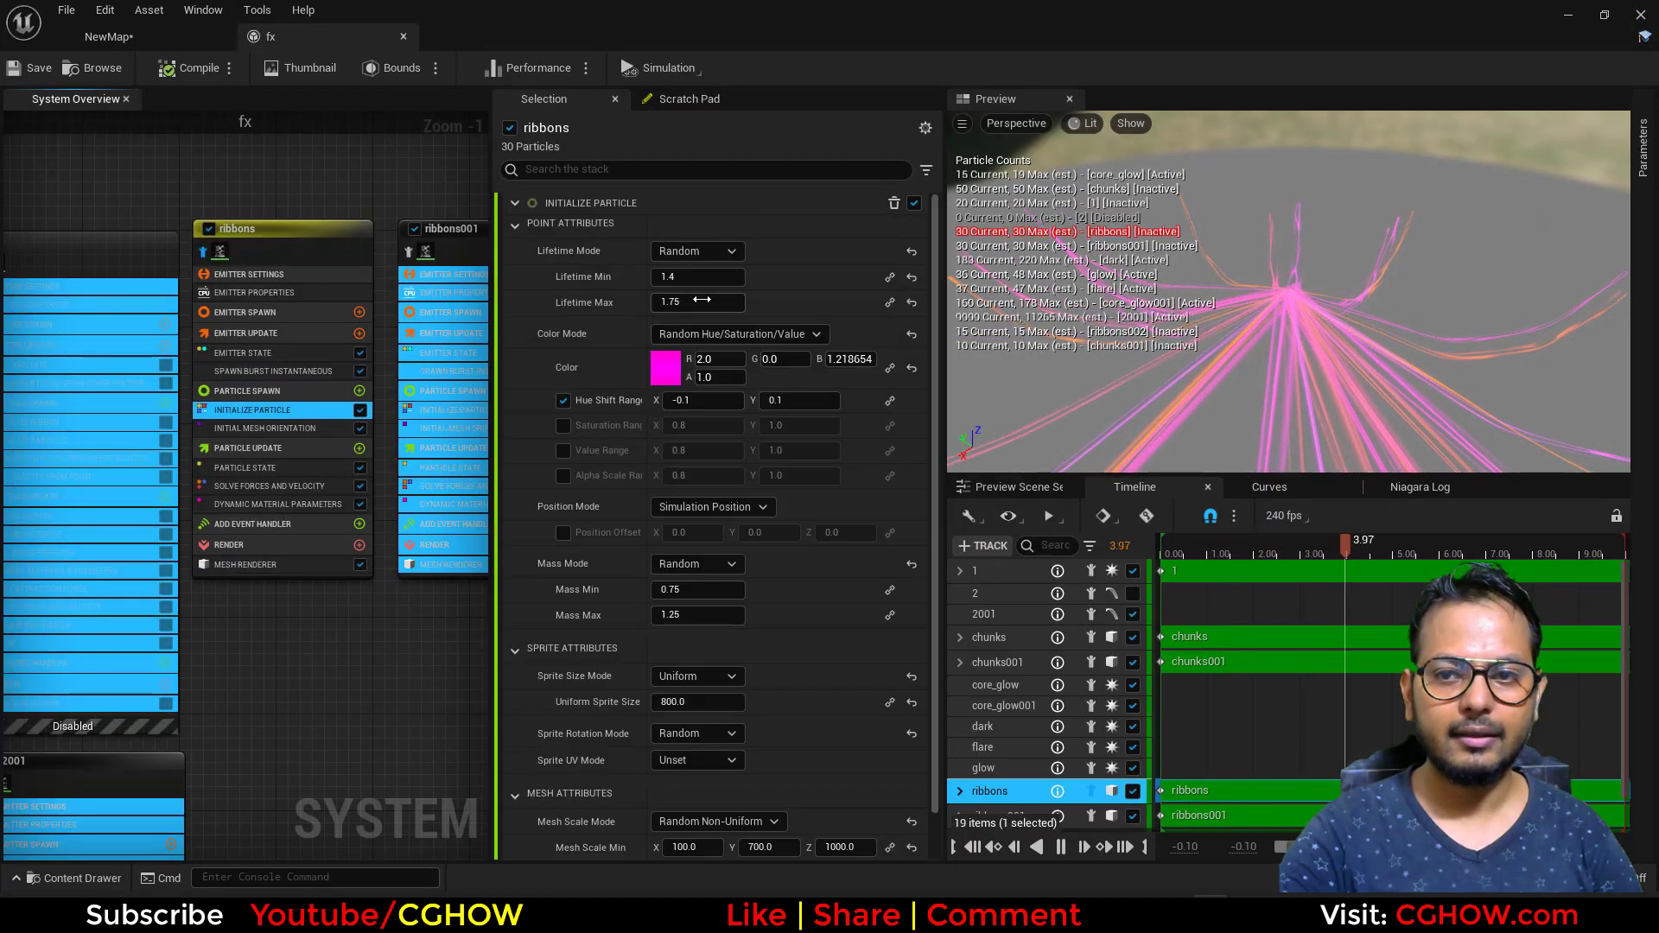
click(233, 470)
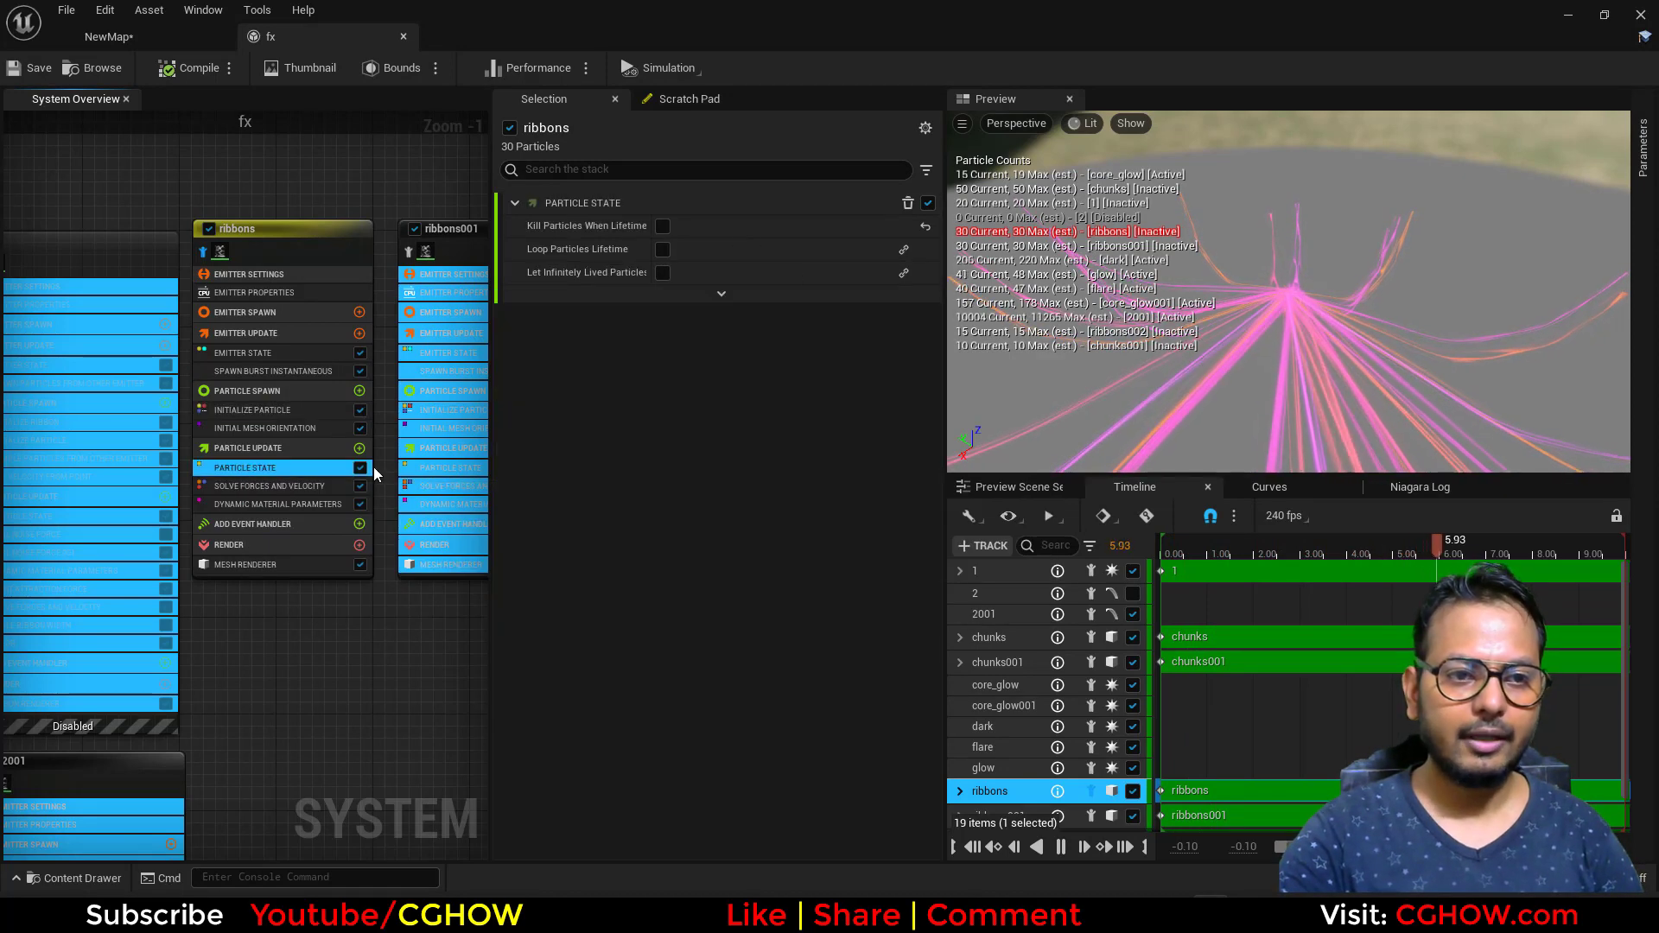
click(284, 411)
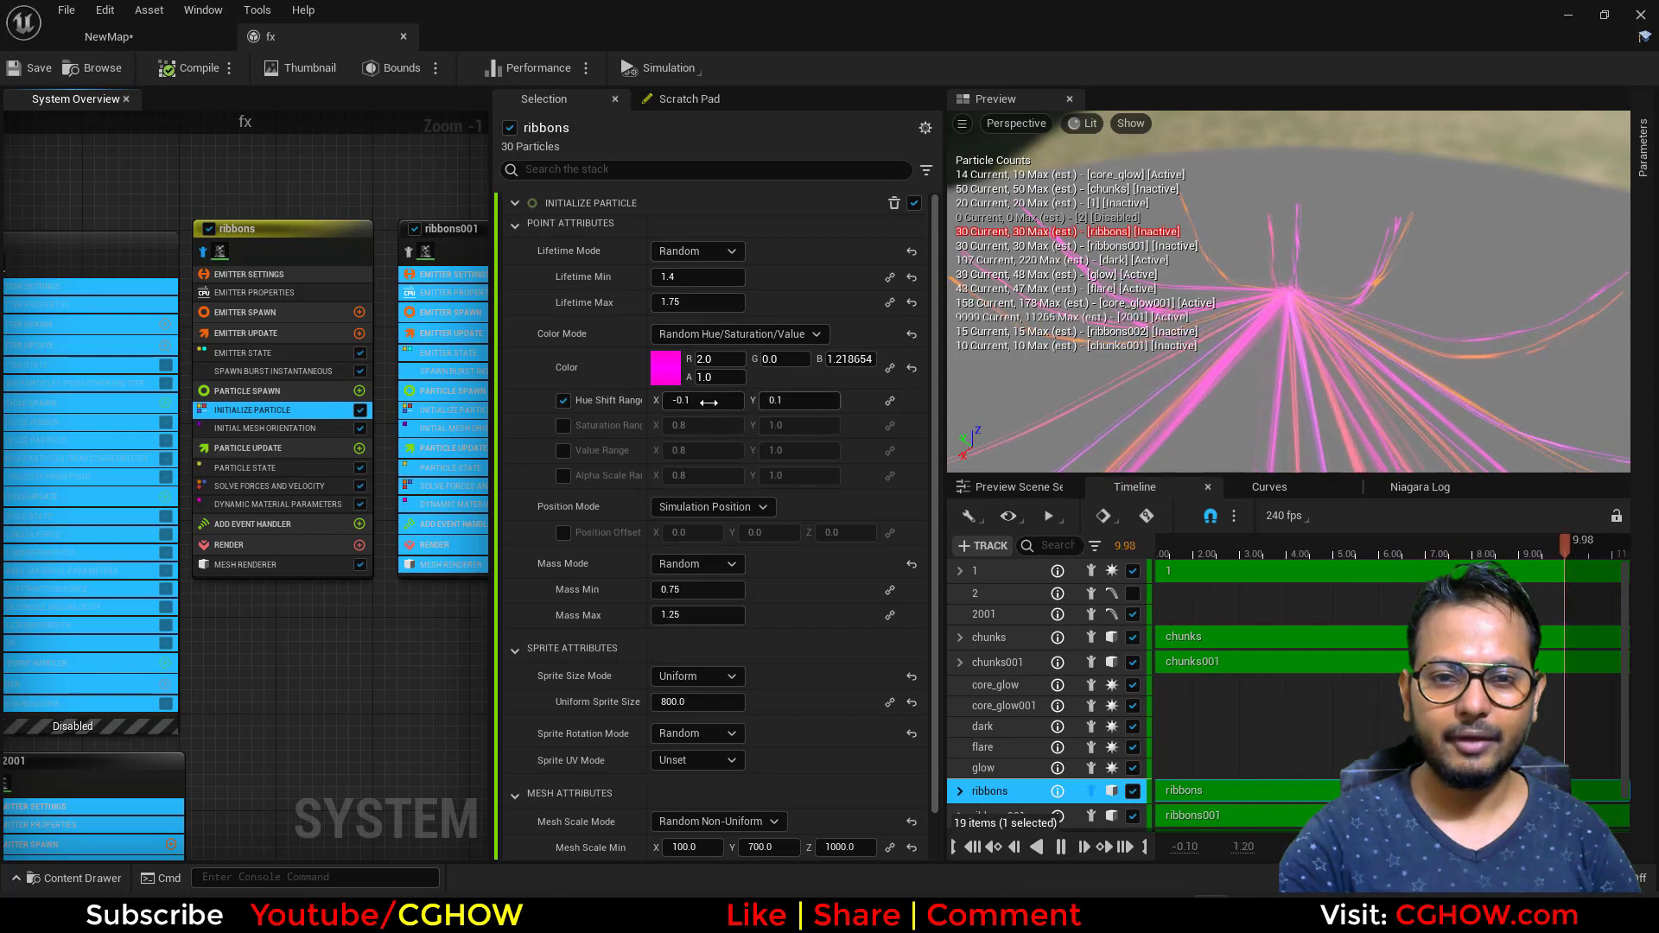
click(281, 429)
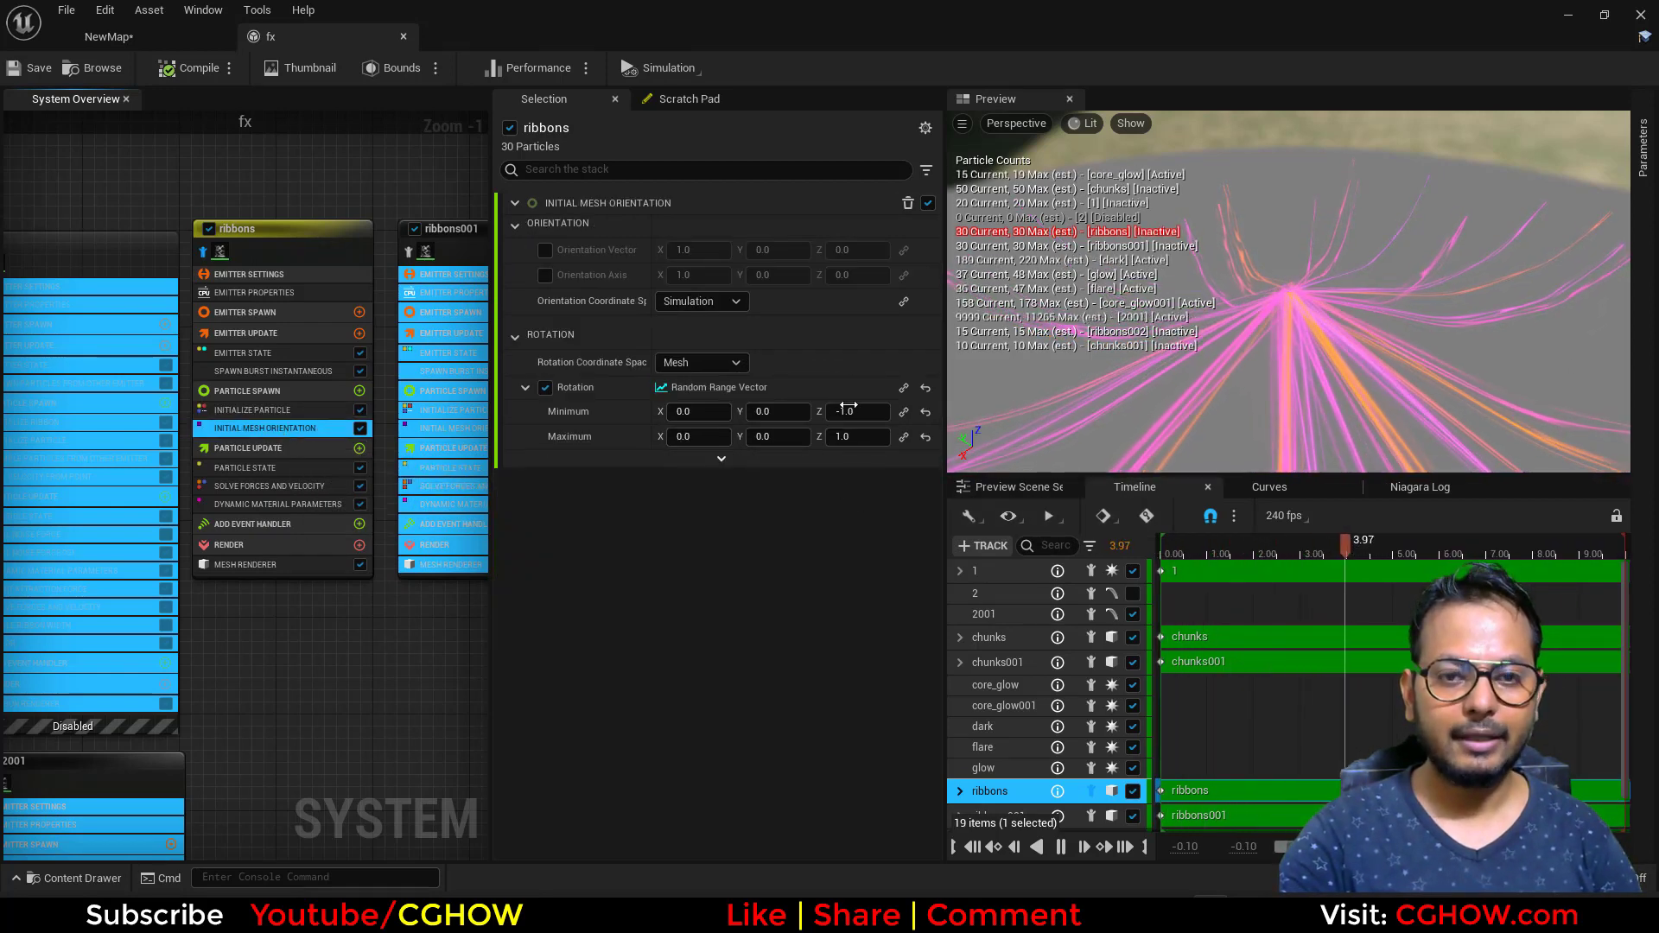
drag(1392, 198, 1478, 186)
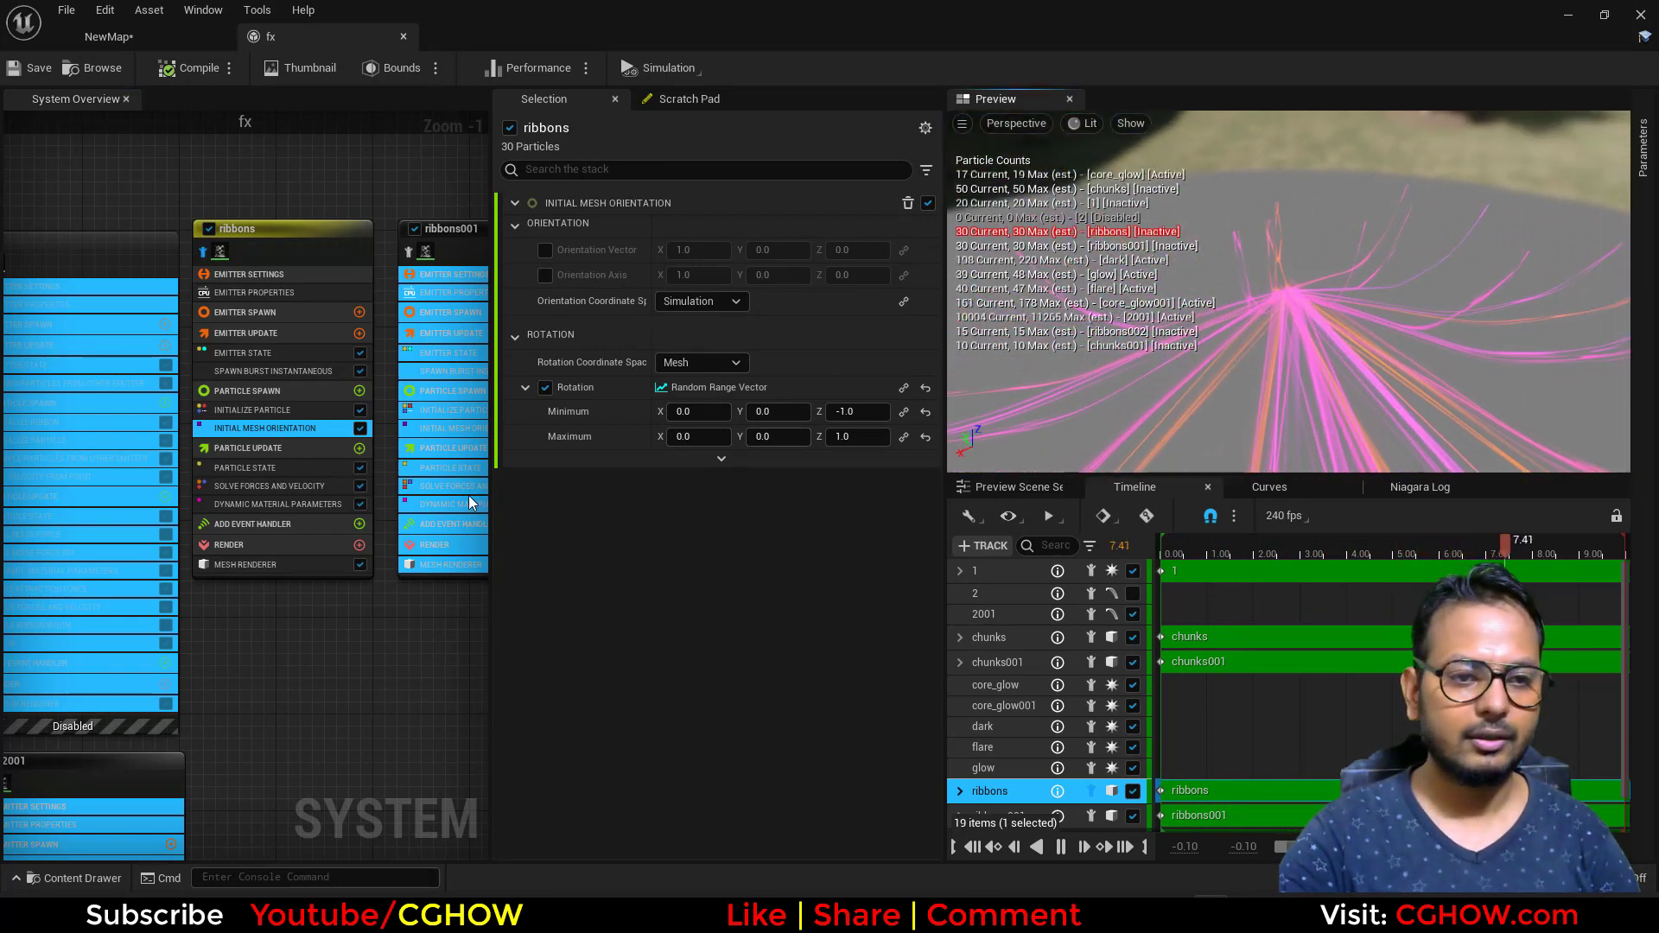
click(293, 503)
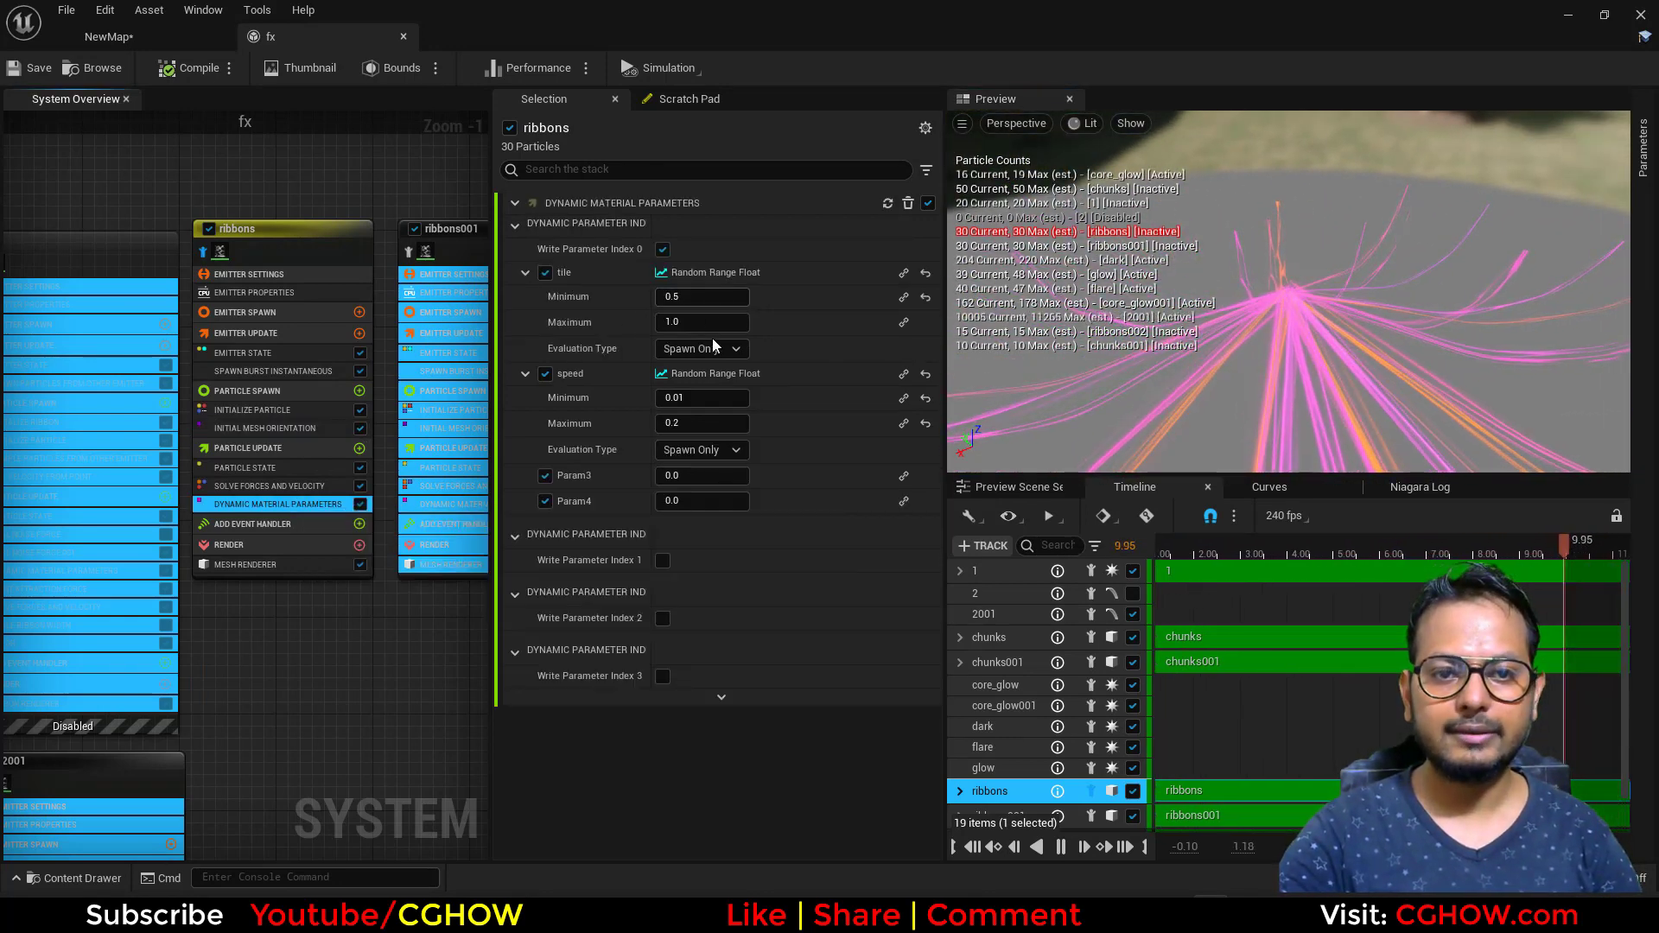
drag(1348, 346, 1504, 332)
Step: Isolate the ribbons001 emitter and review its burst spawn and particle initialization settings
right_drag(341, 660, 124, 642)
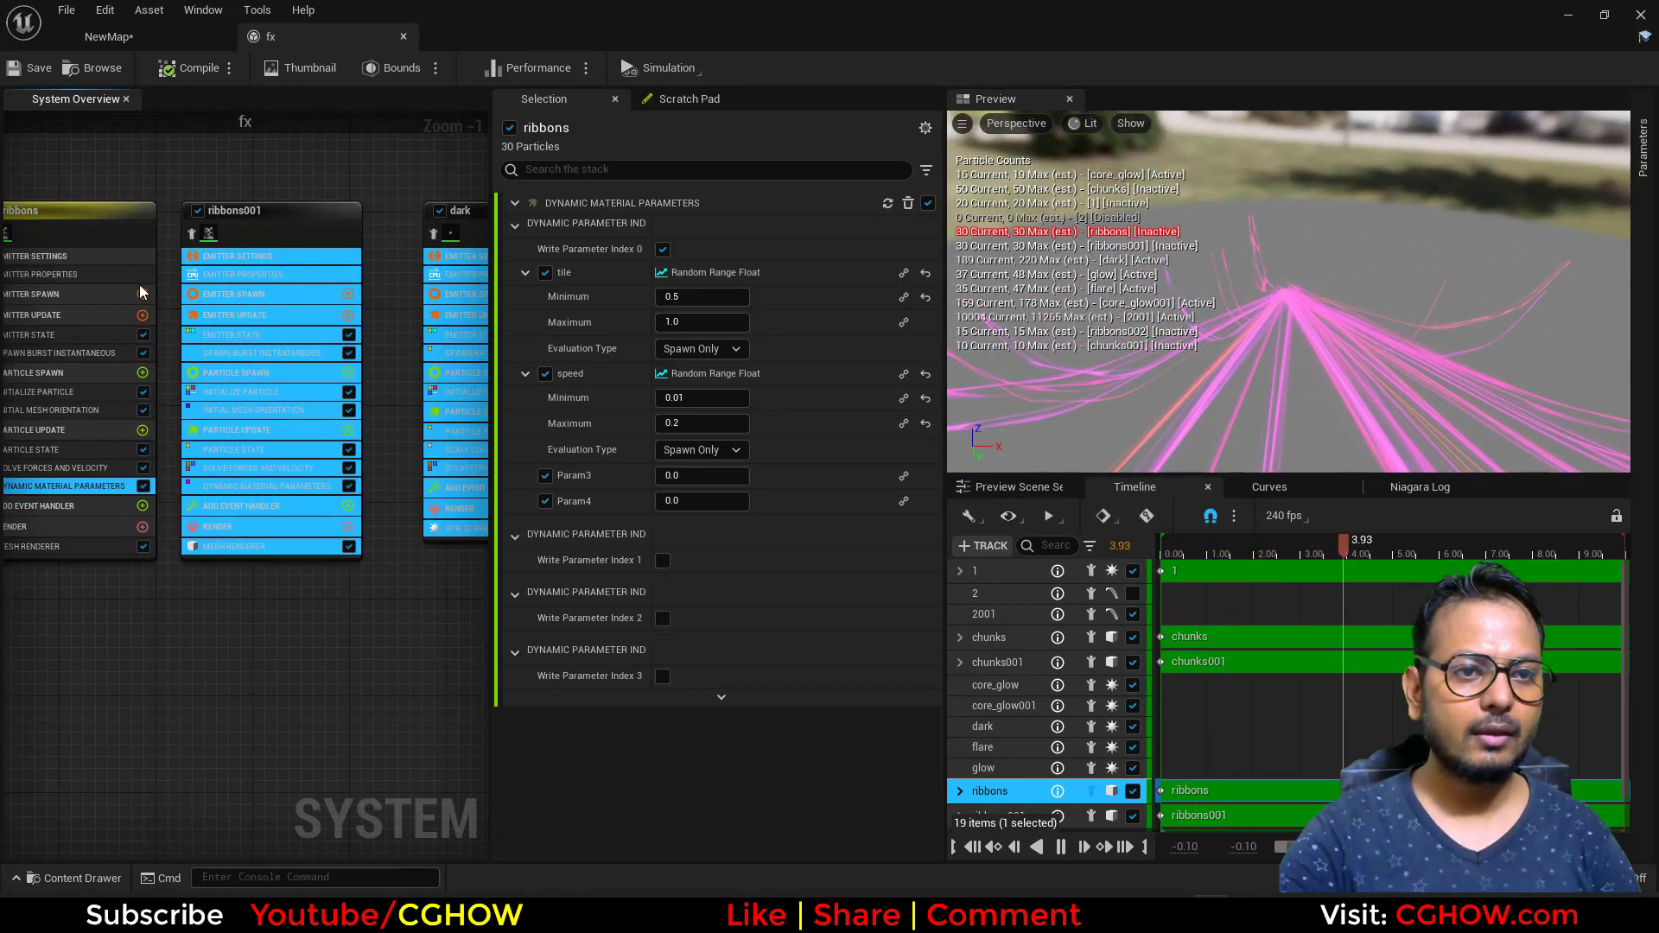
click(191, 234)
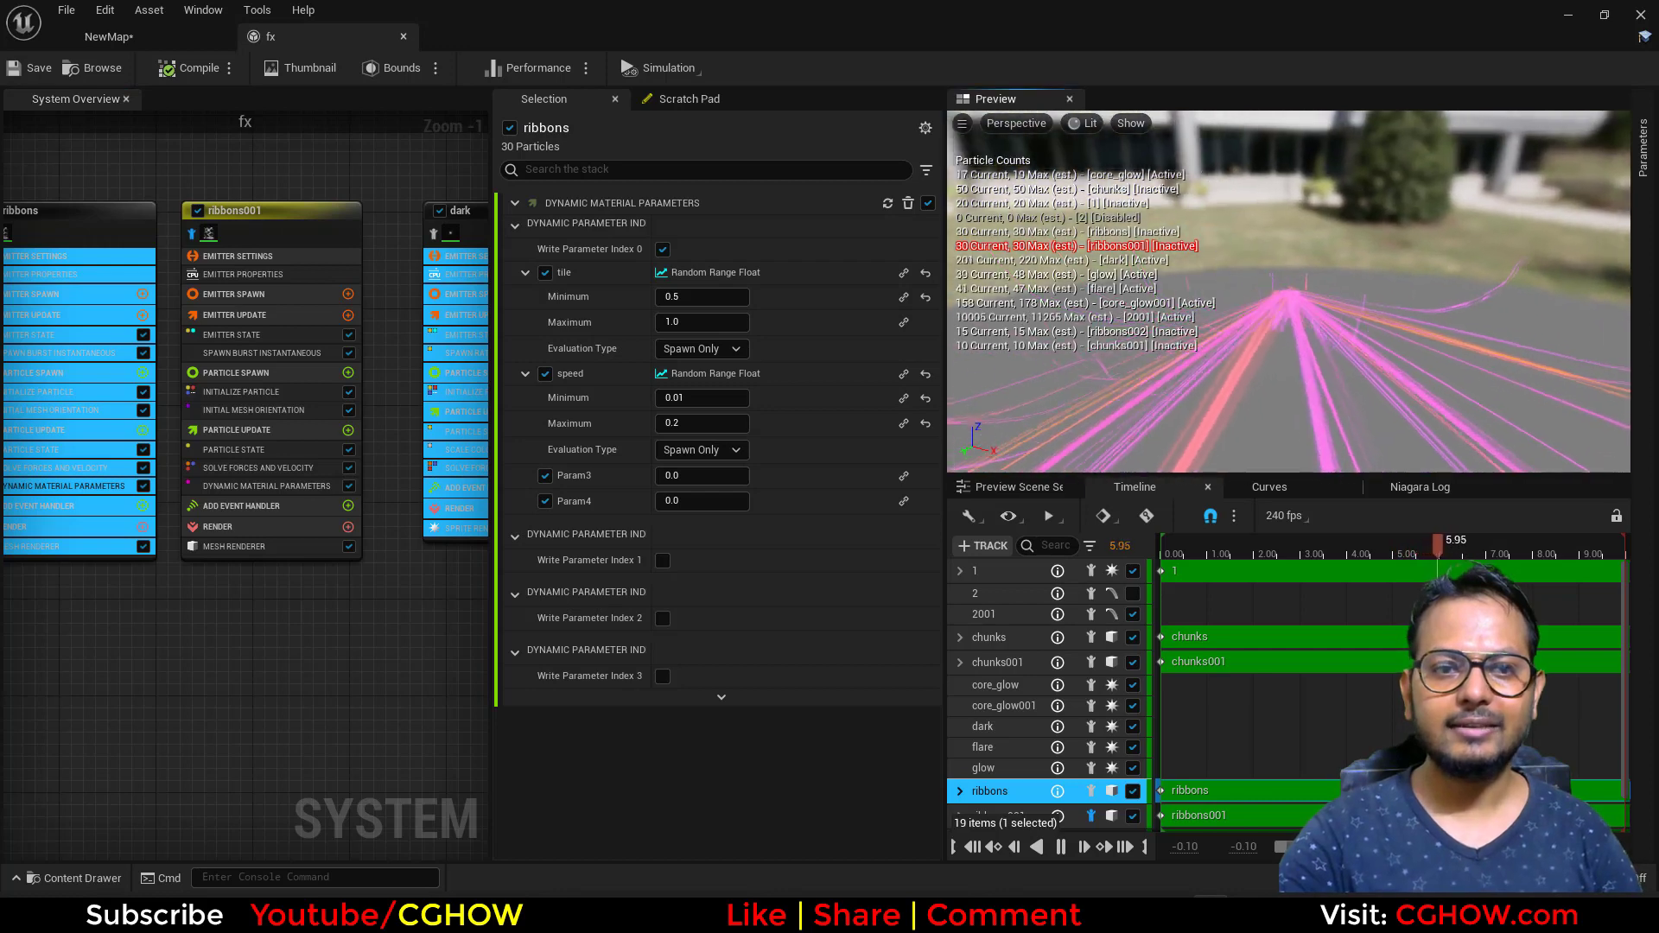
click(262, 353)
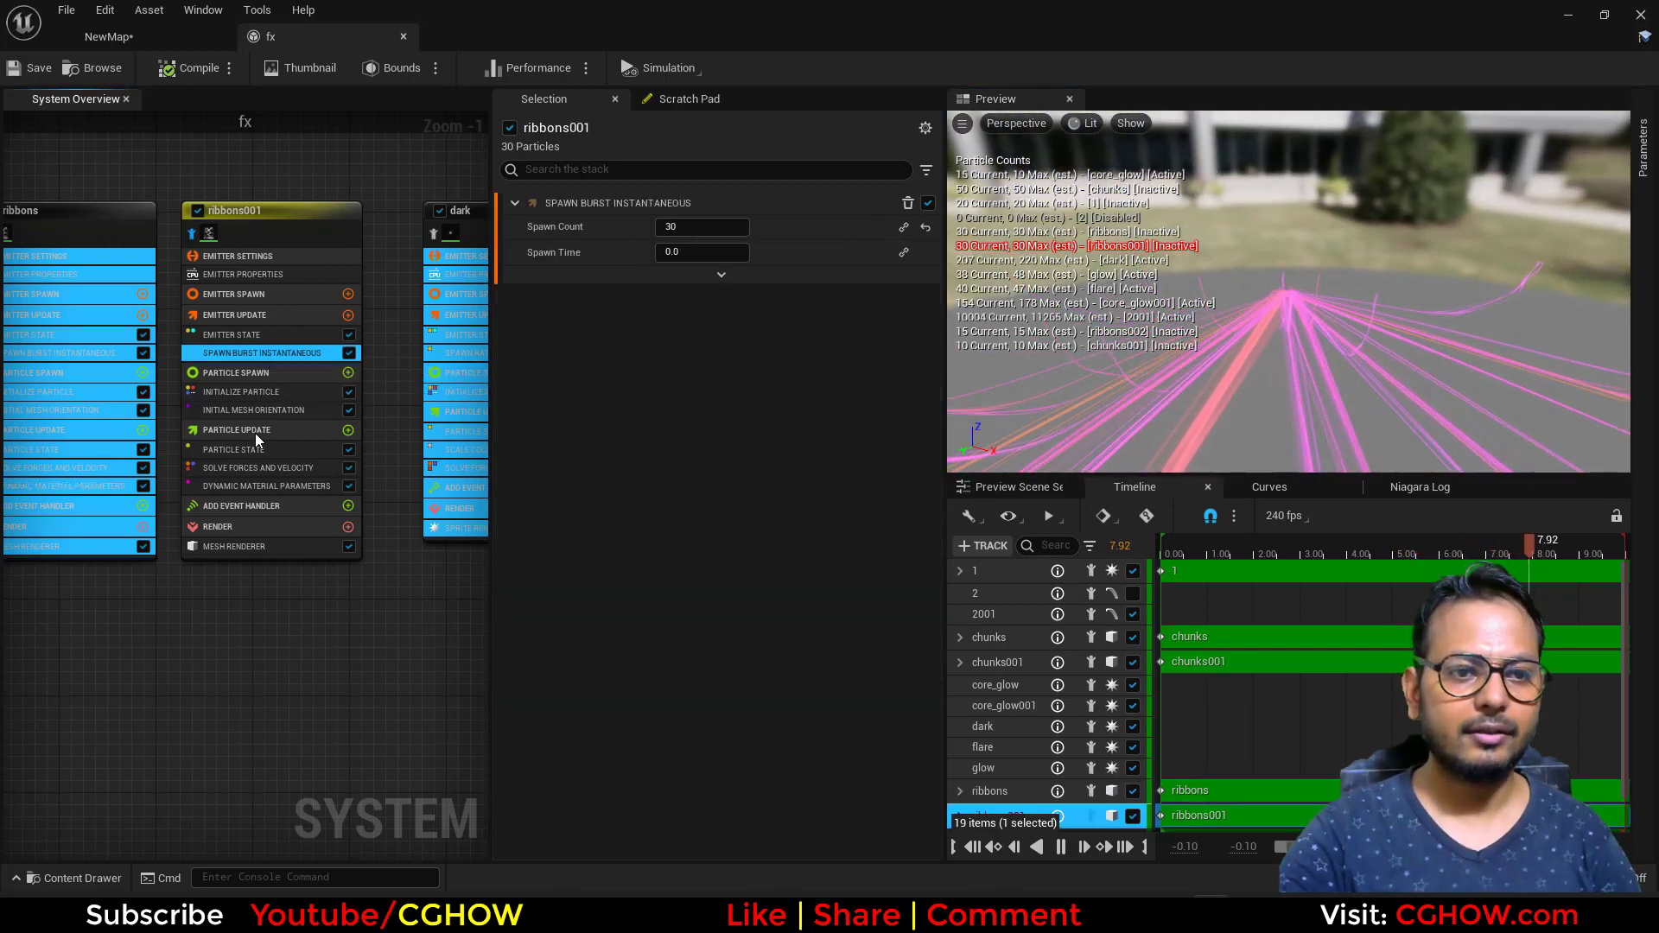
click(258, 396)
right_drag(178, 611, 253, 638)
Step: Isolate the dark emitter, play NewMap to view it while running the character through the level, and stop playing
right_drag(358, 652, 65, 668)
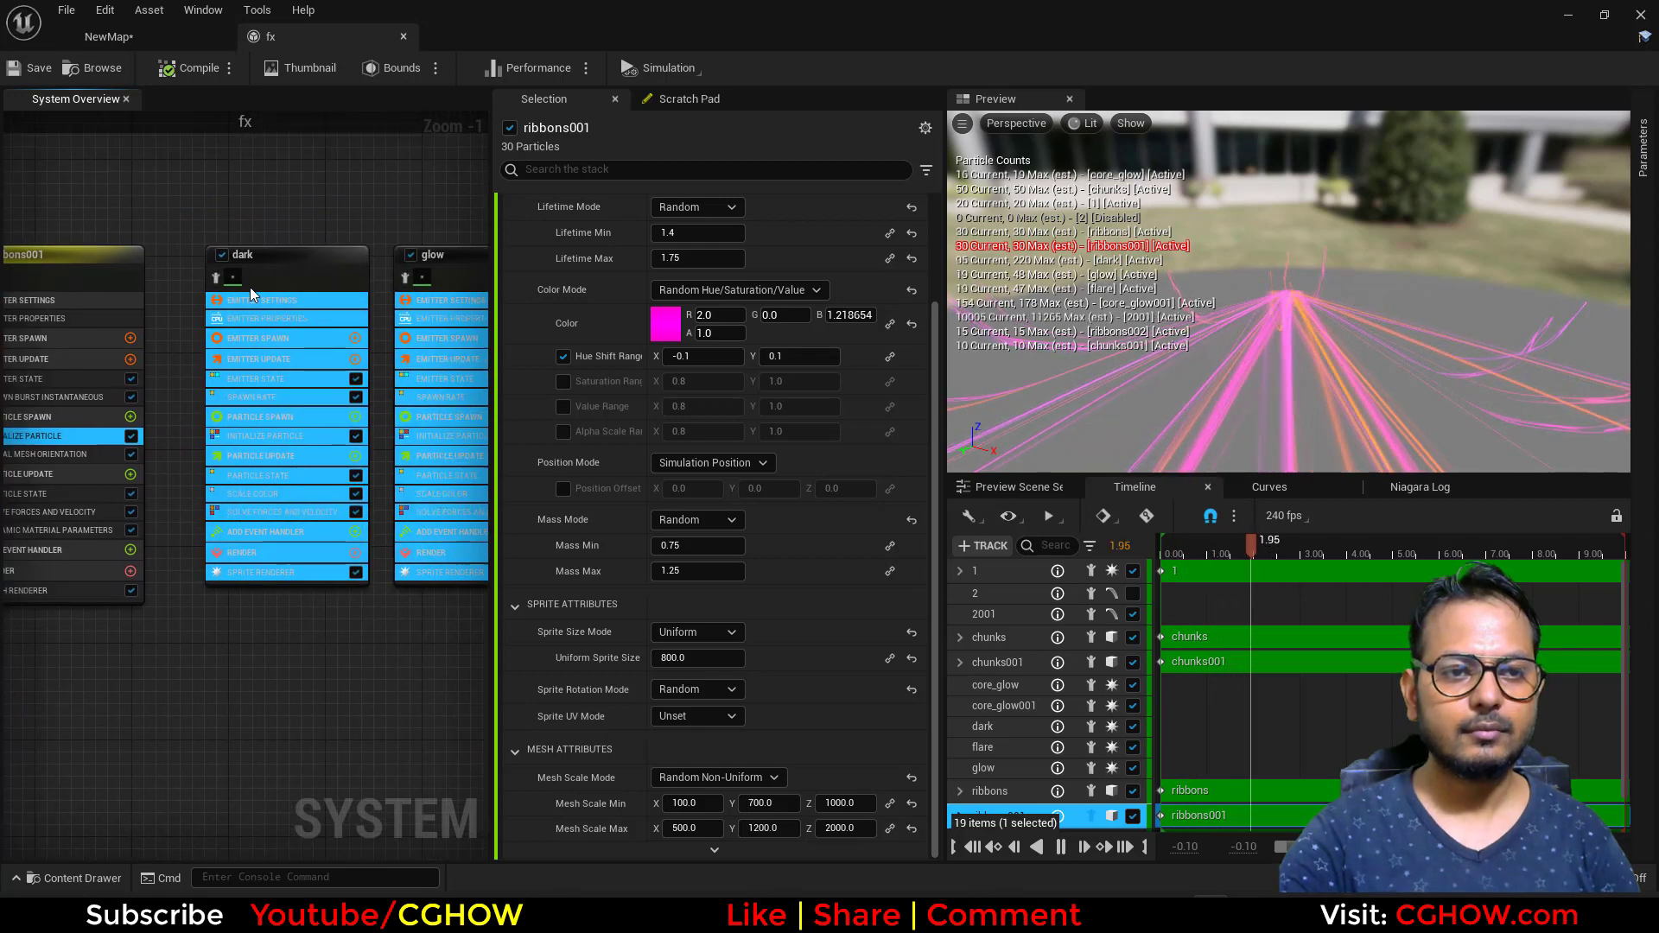
click(215, 277)
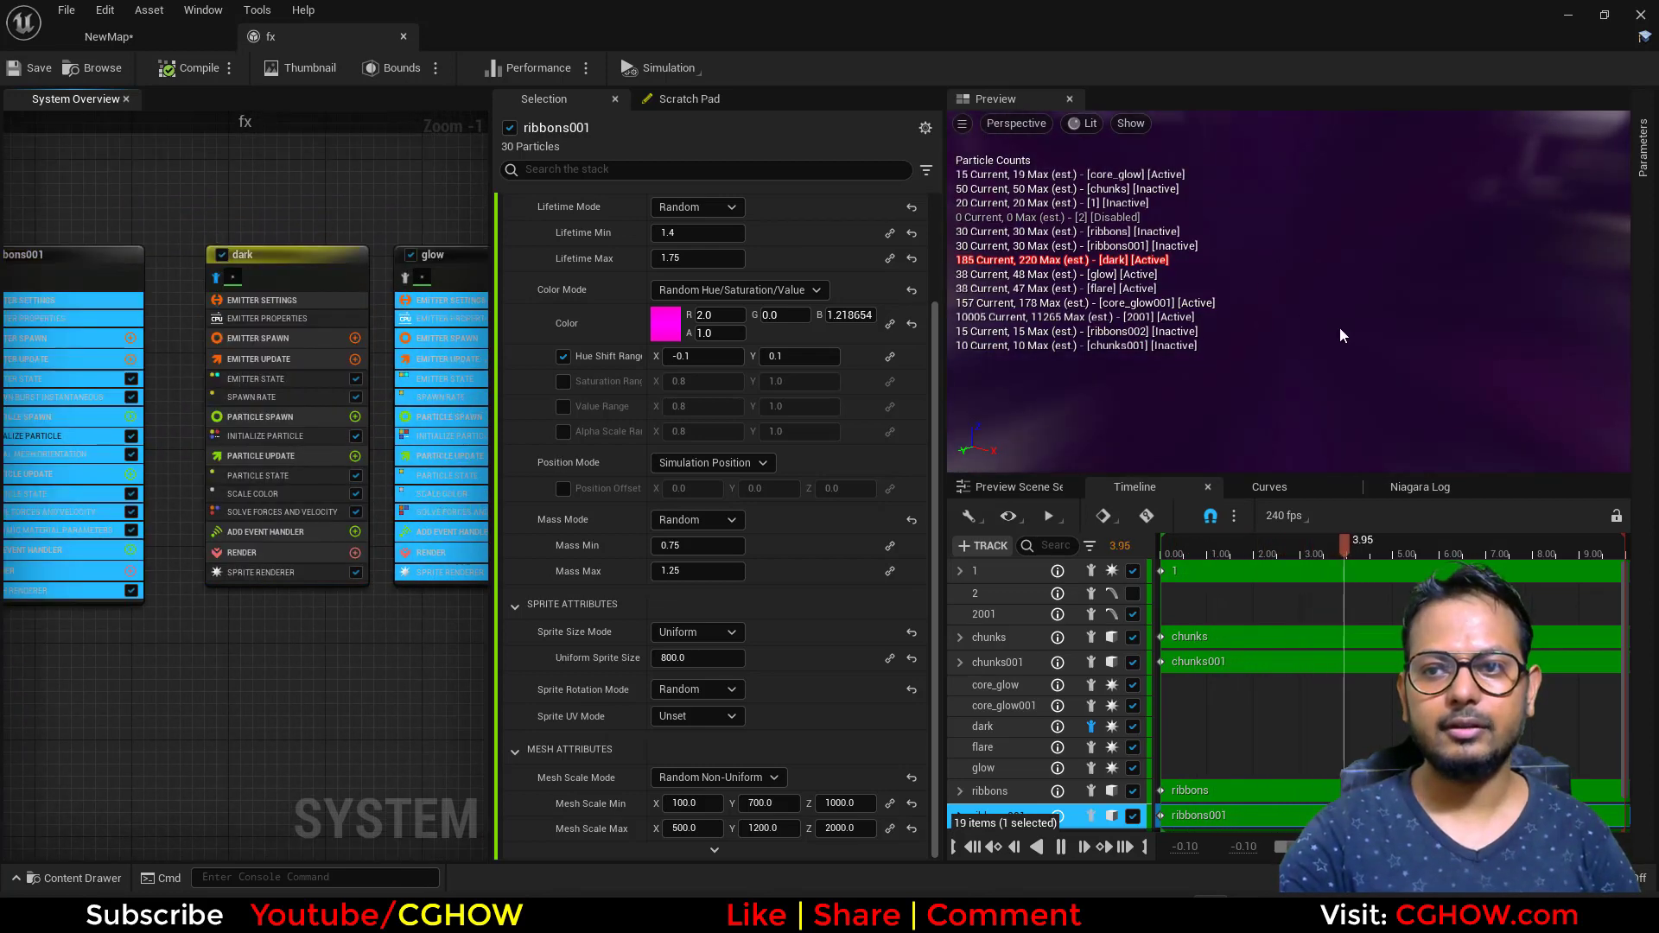
click(148, 44)
click(956, 69)
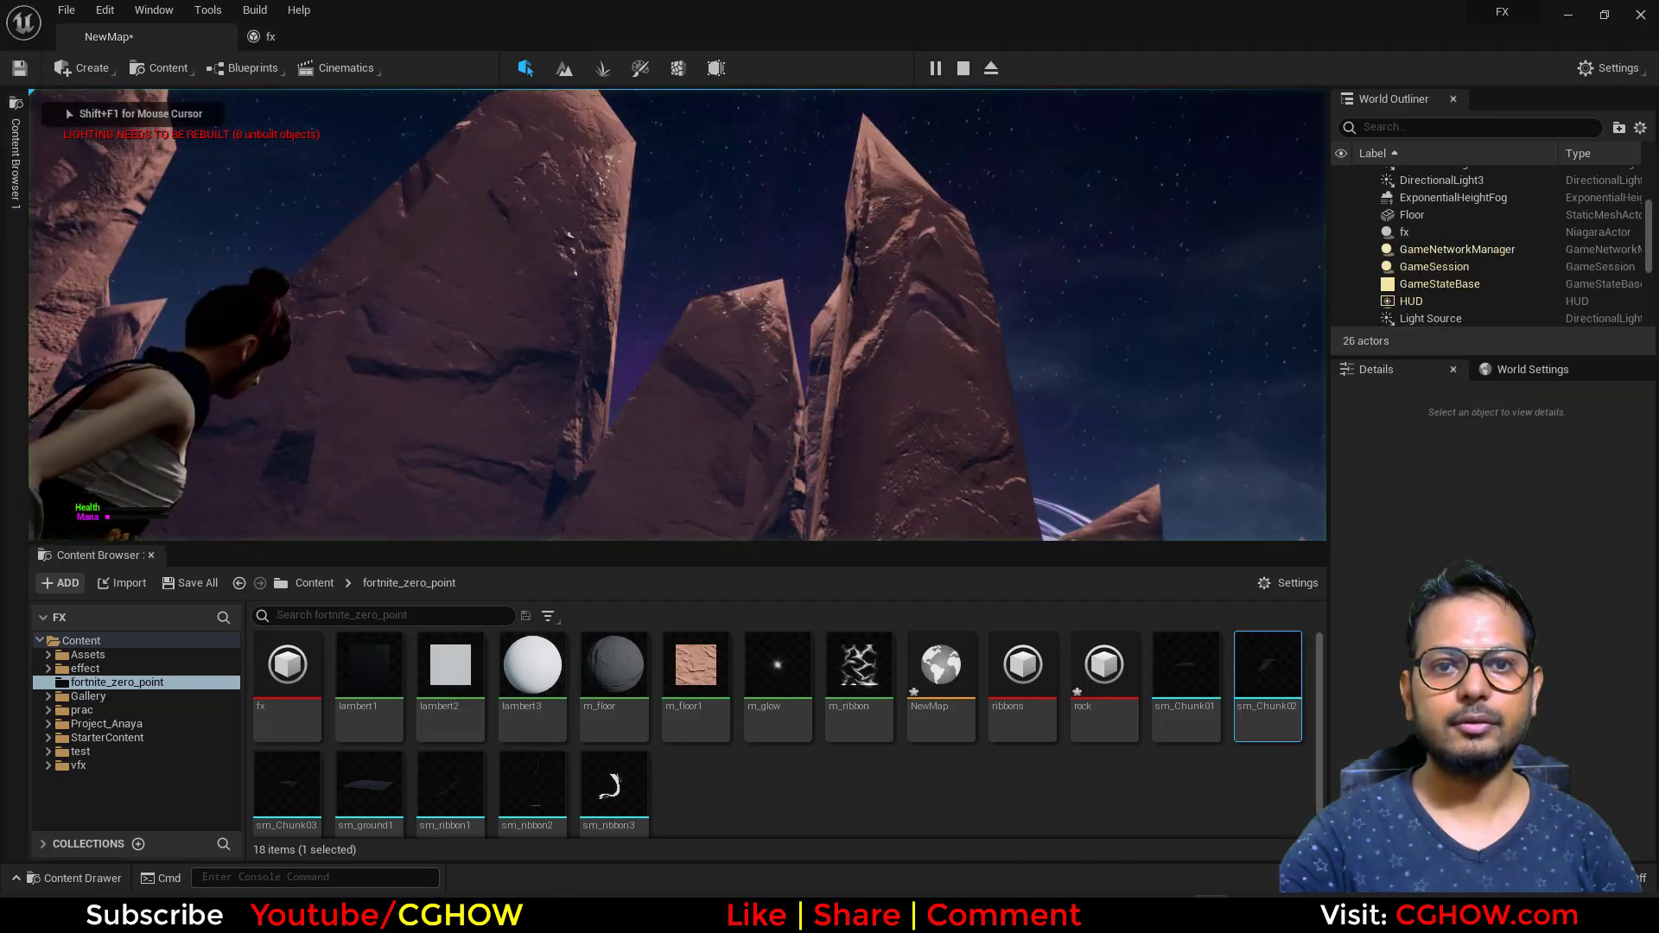
key(w)
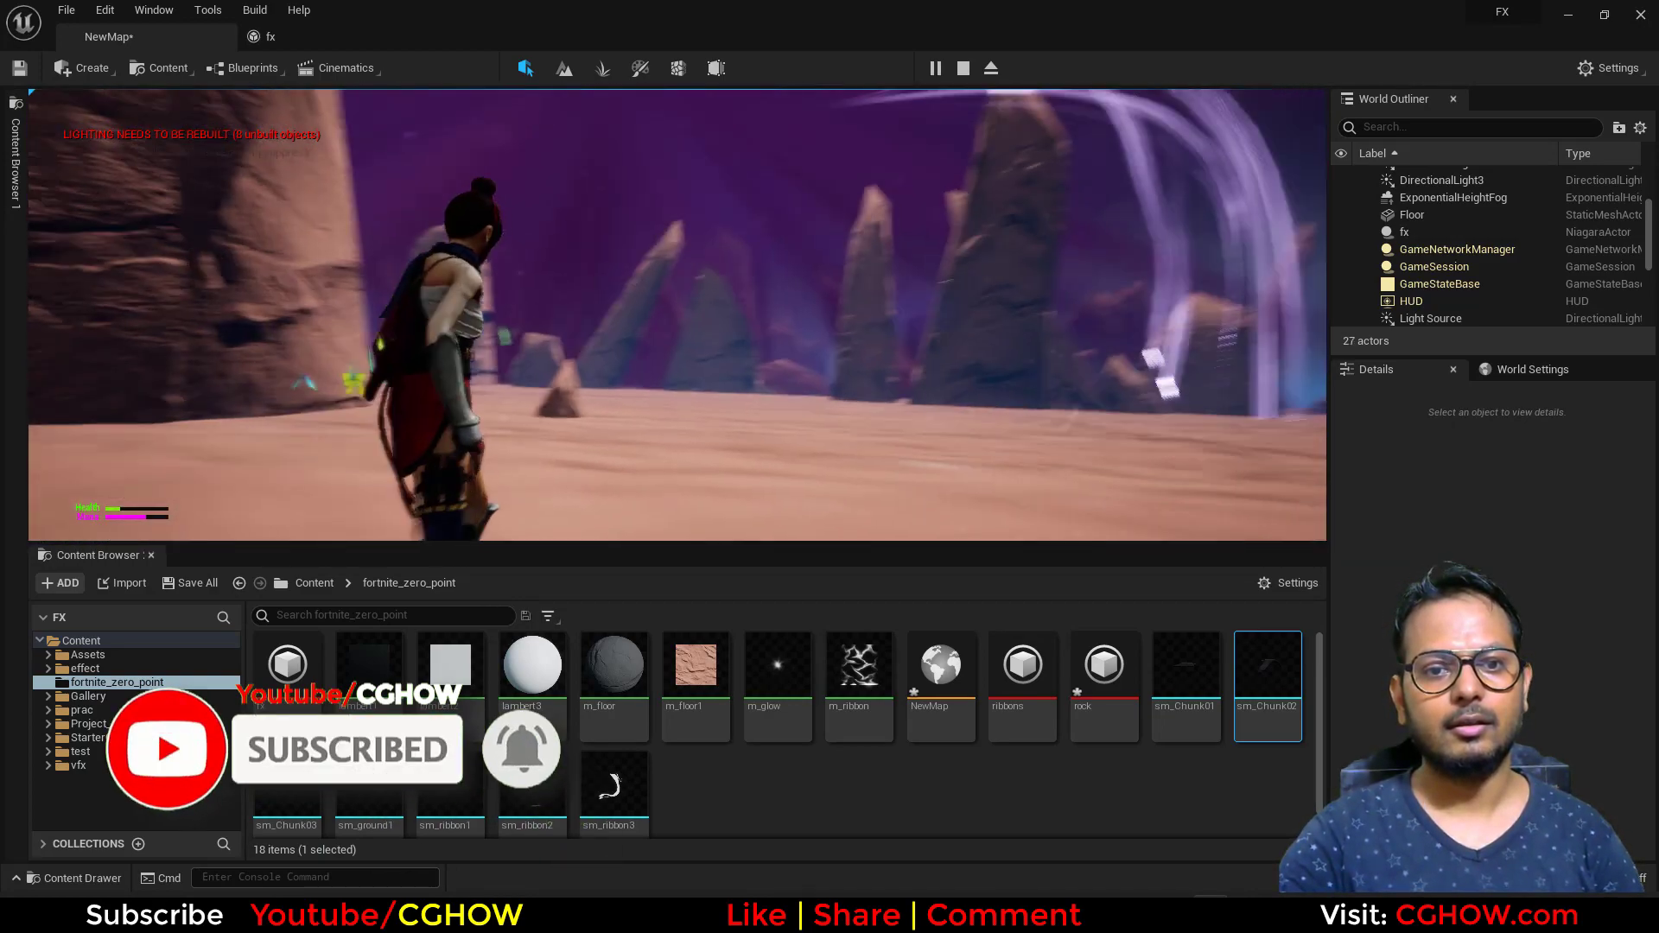
key(Escape)
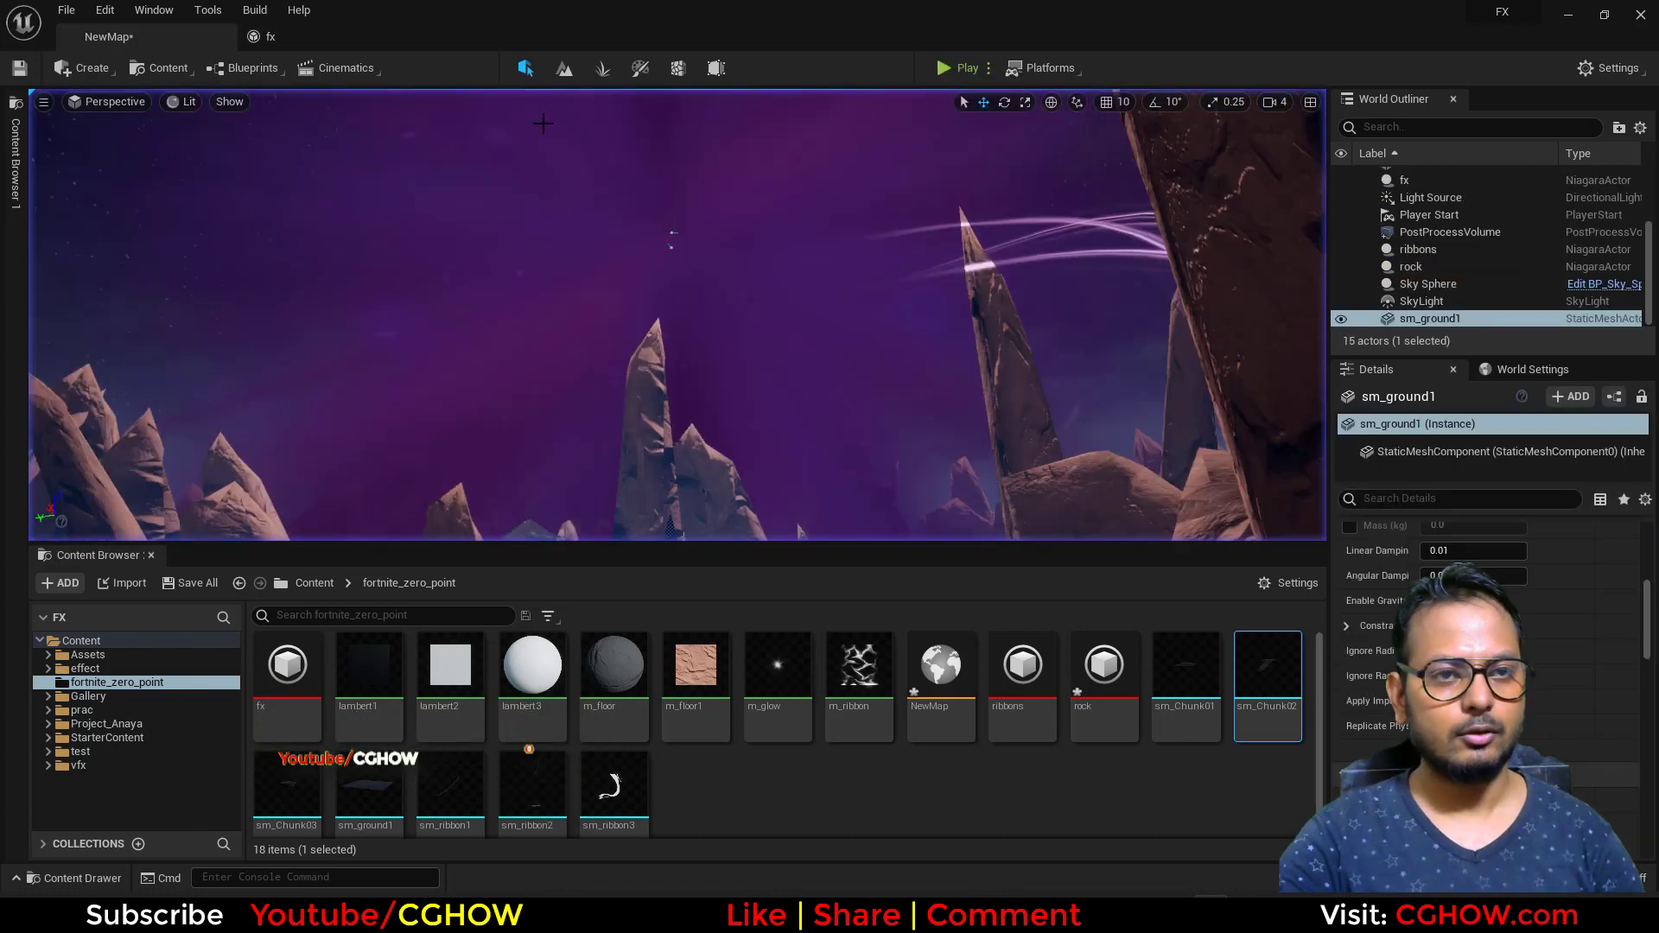
Step: Return to the fx system and inspect the dark emitter's sprite renderer, its m_glow material and the t_flash01 texture
click(313, 39)
scroll(298, 593, up, 1)
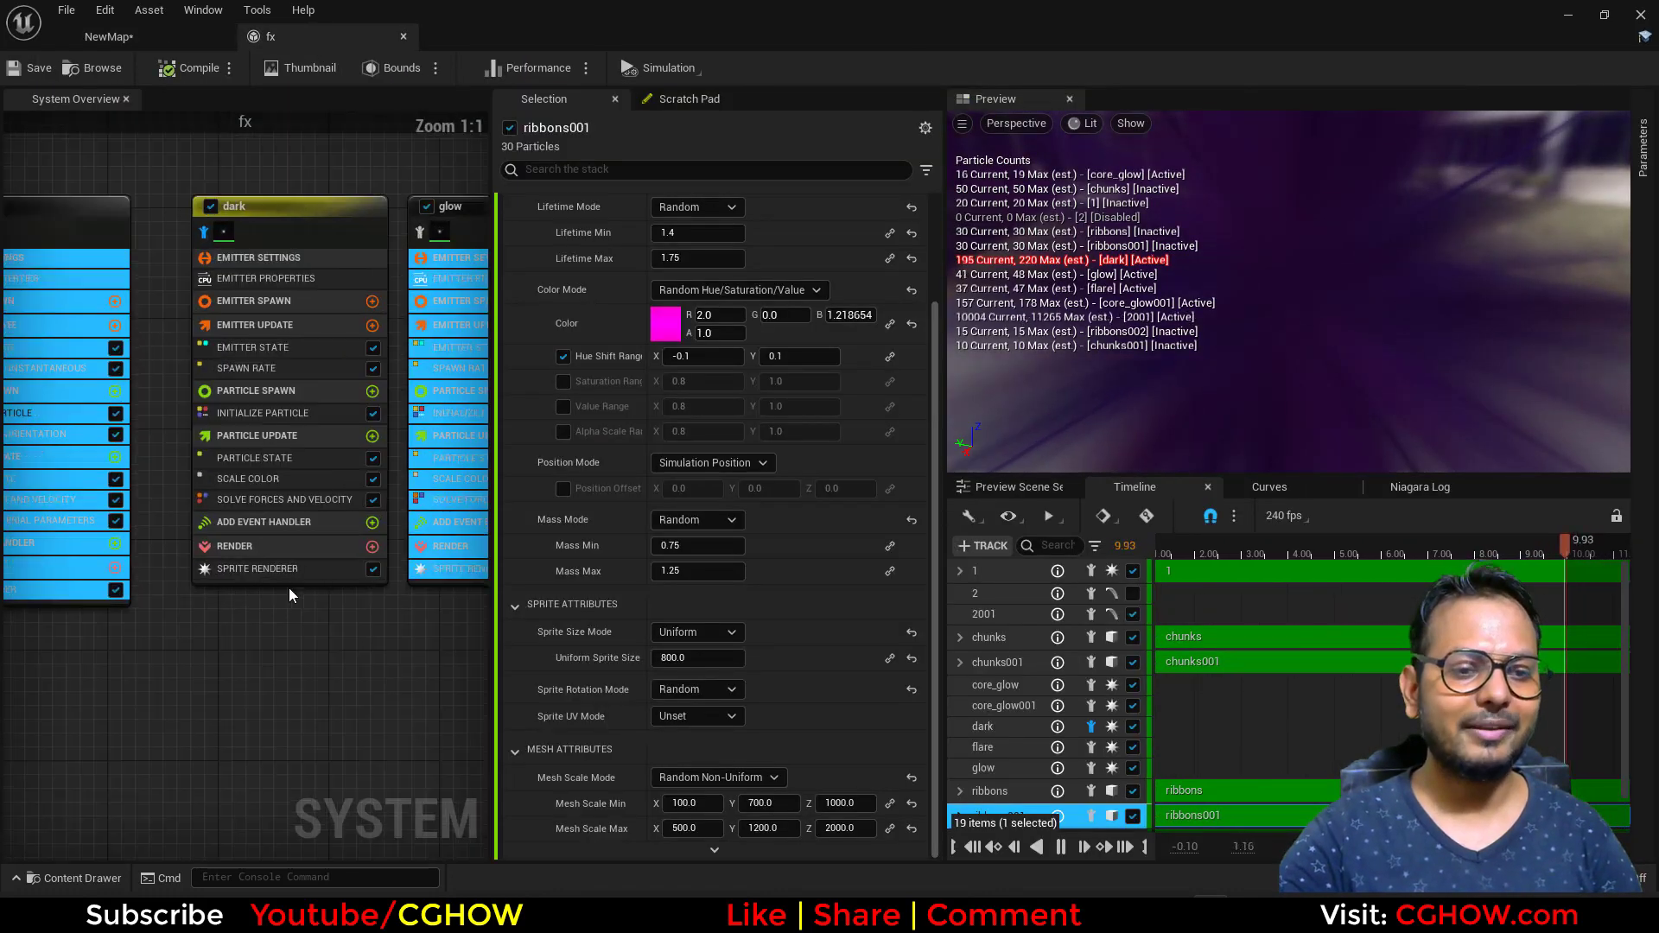
click(268, 571)
scroll(741, 528, up, 2)
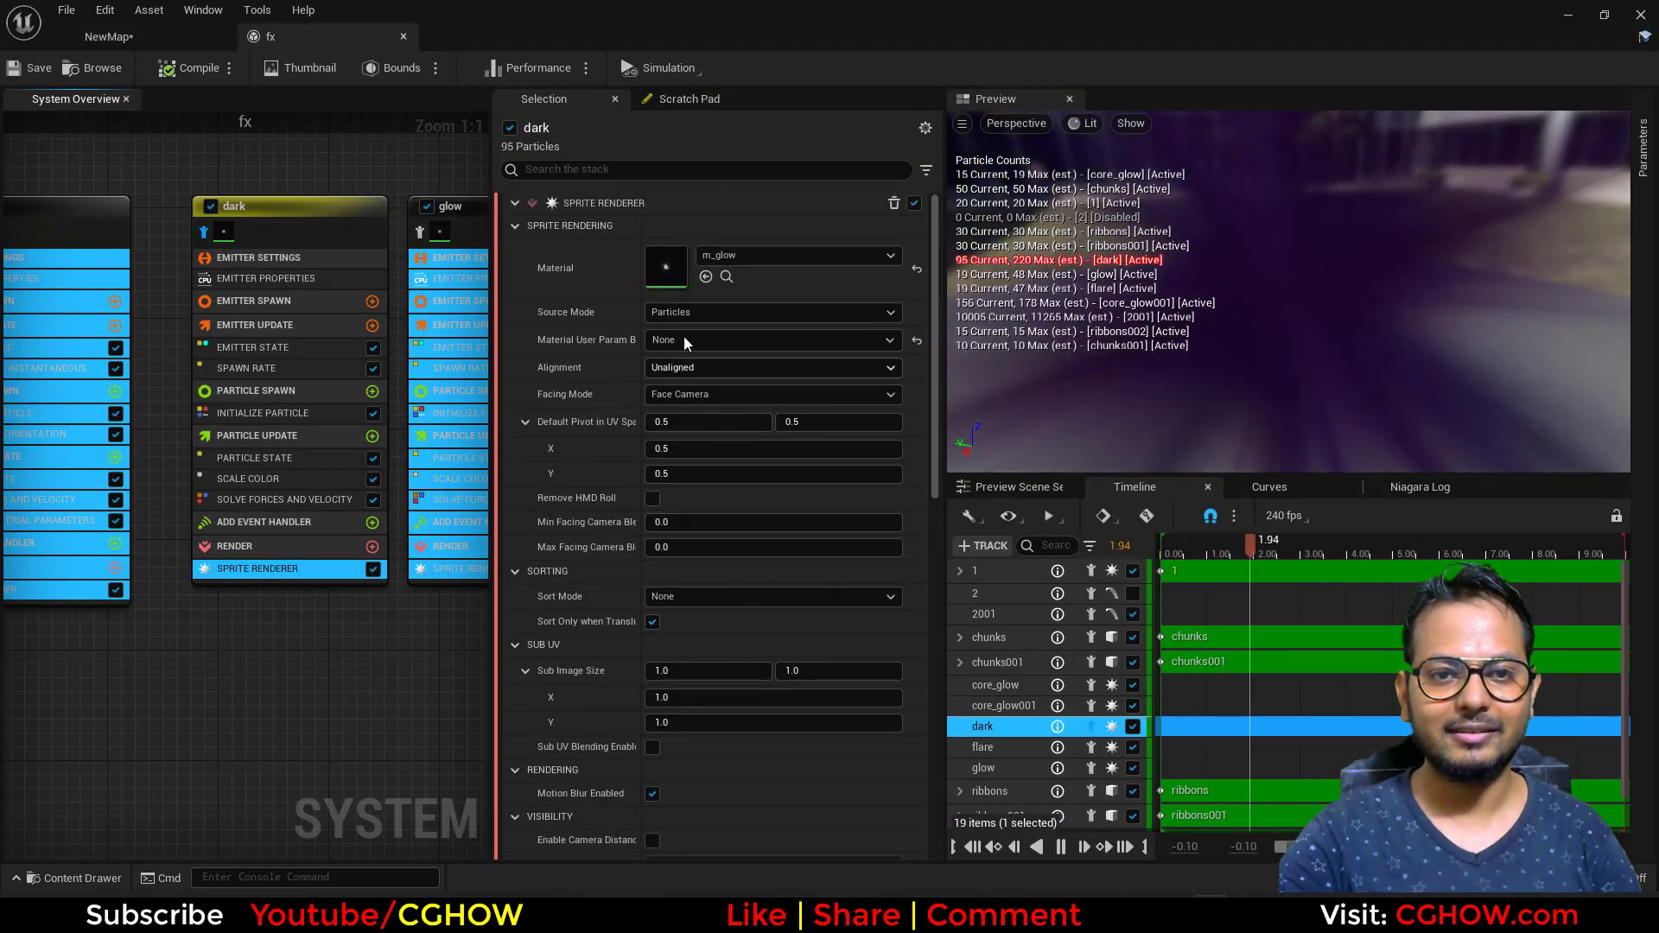
double_click(673, 277)
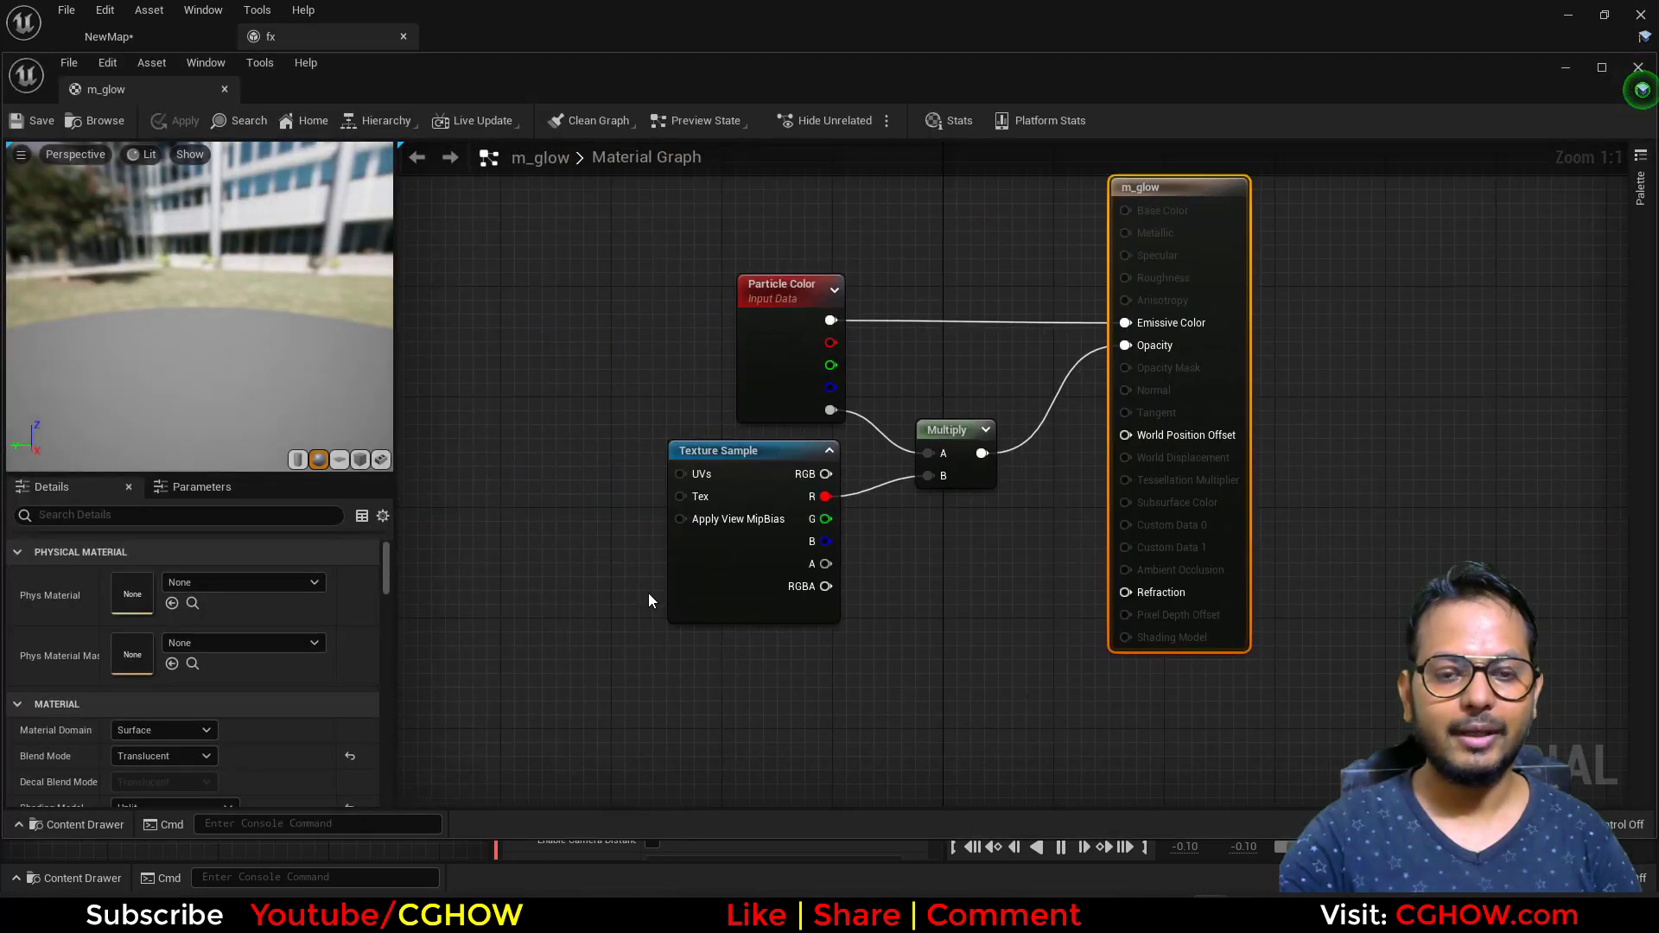
click(678, 574)
double_click(133, 759)
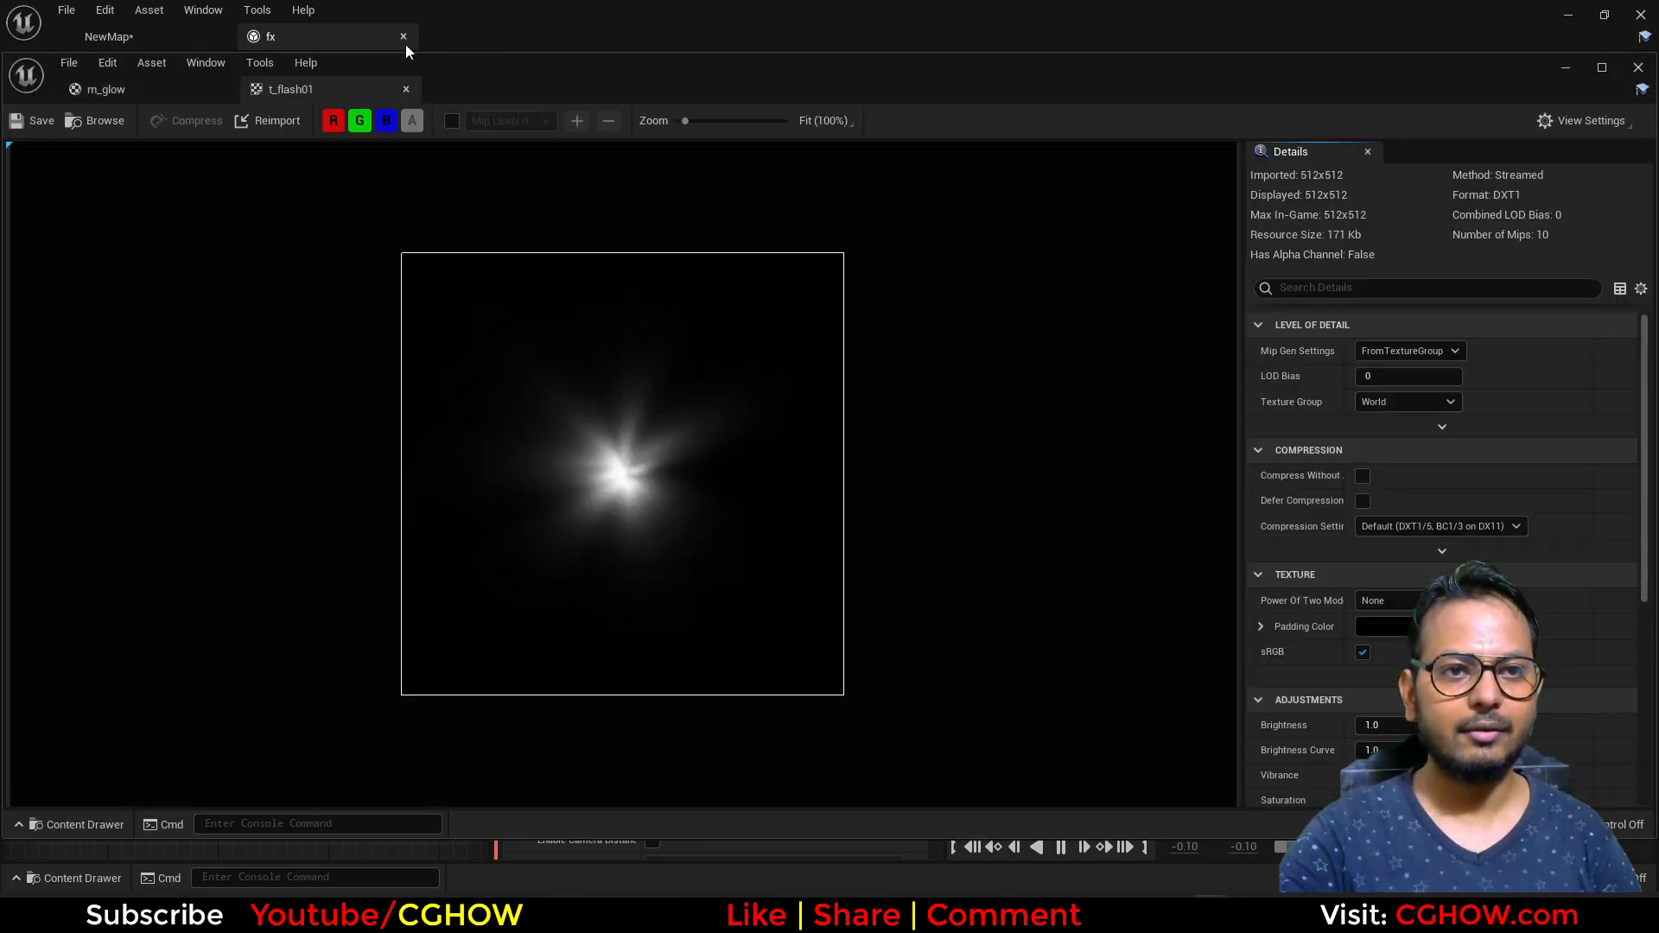
middle_click(340, 92)
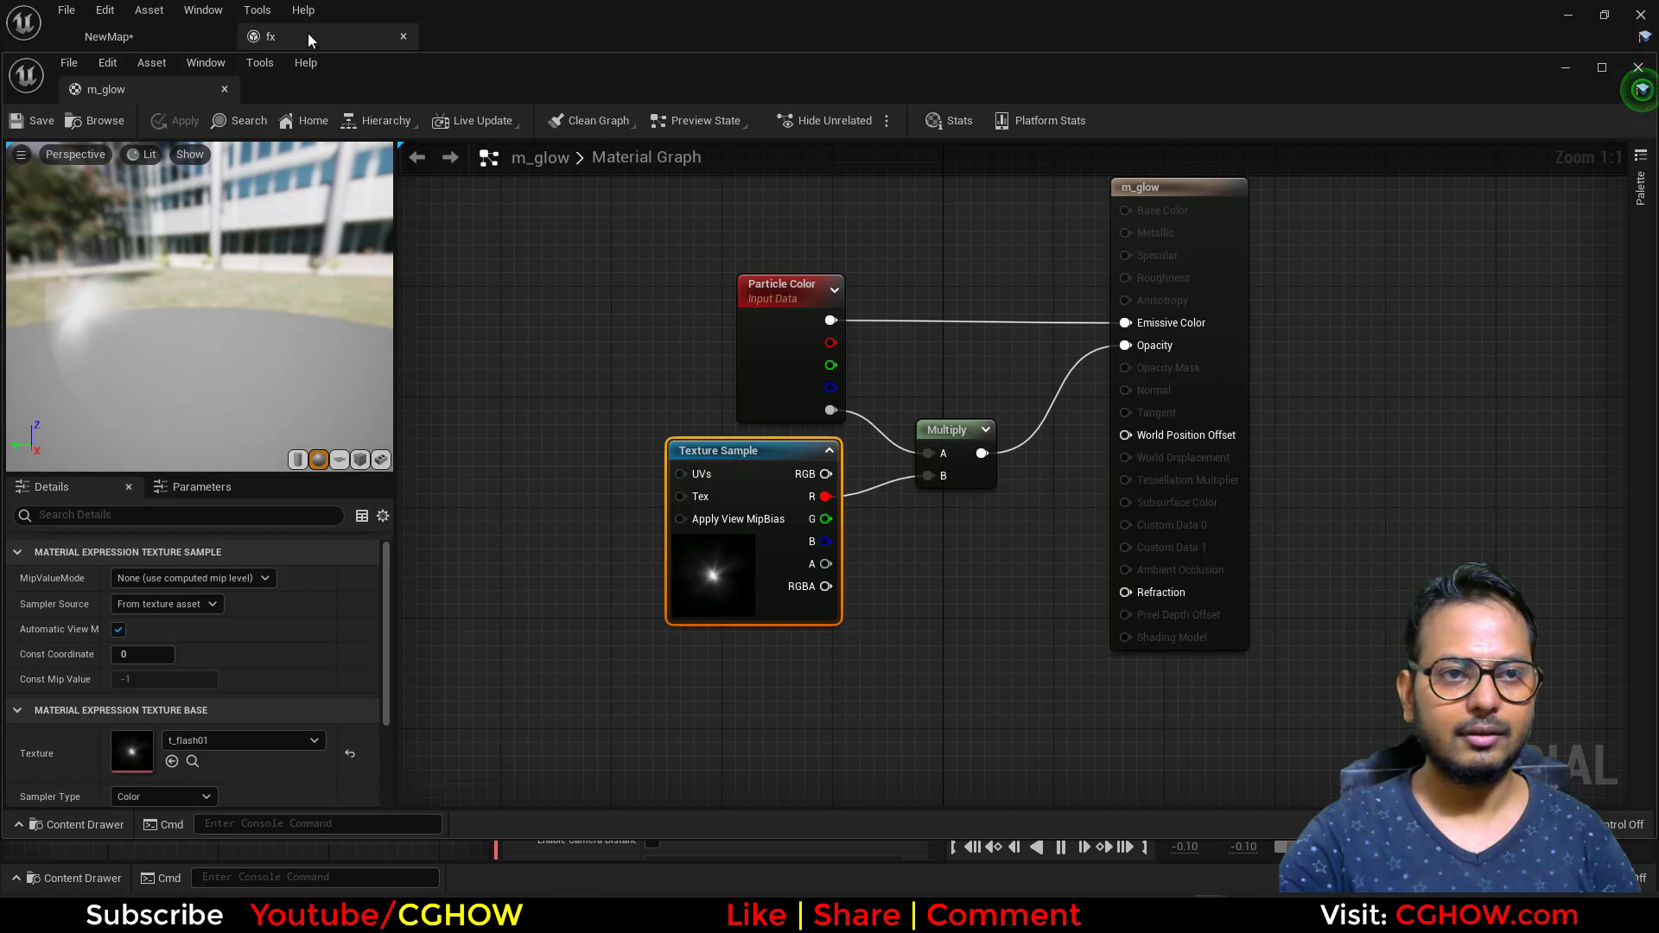
middle_click(195, 90)
Step: Review the dark emitter's spawn rate, particle initialization, scale color curve and sprite renderer settings
click(250, 370)
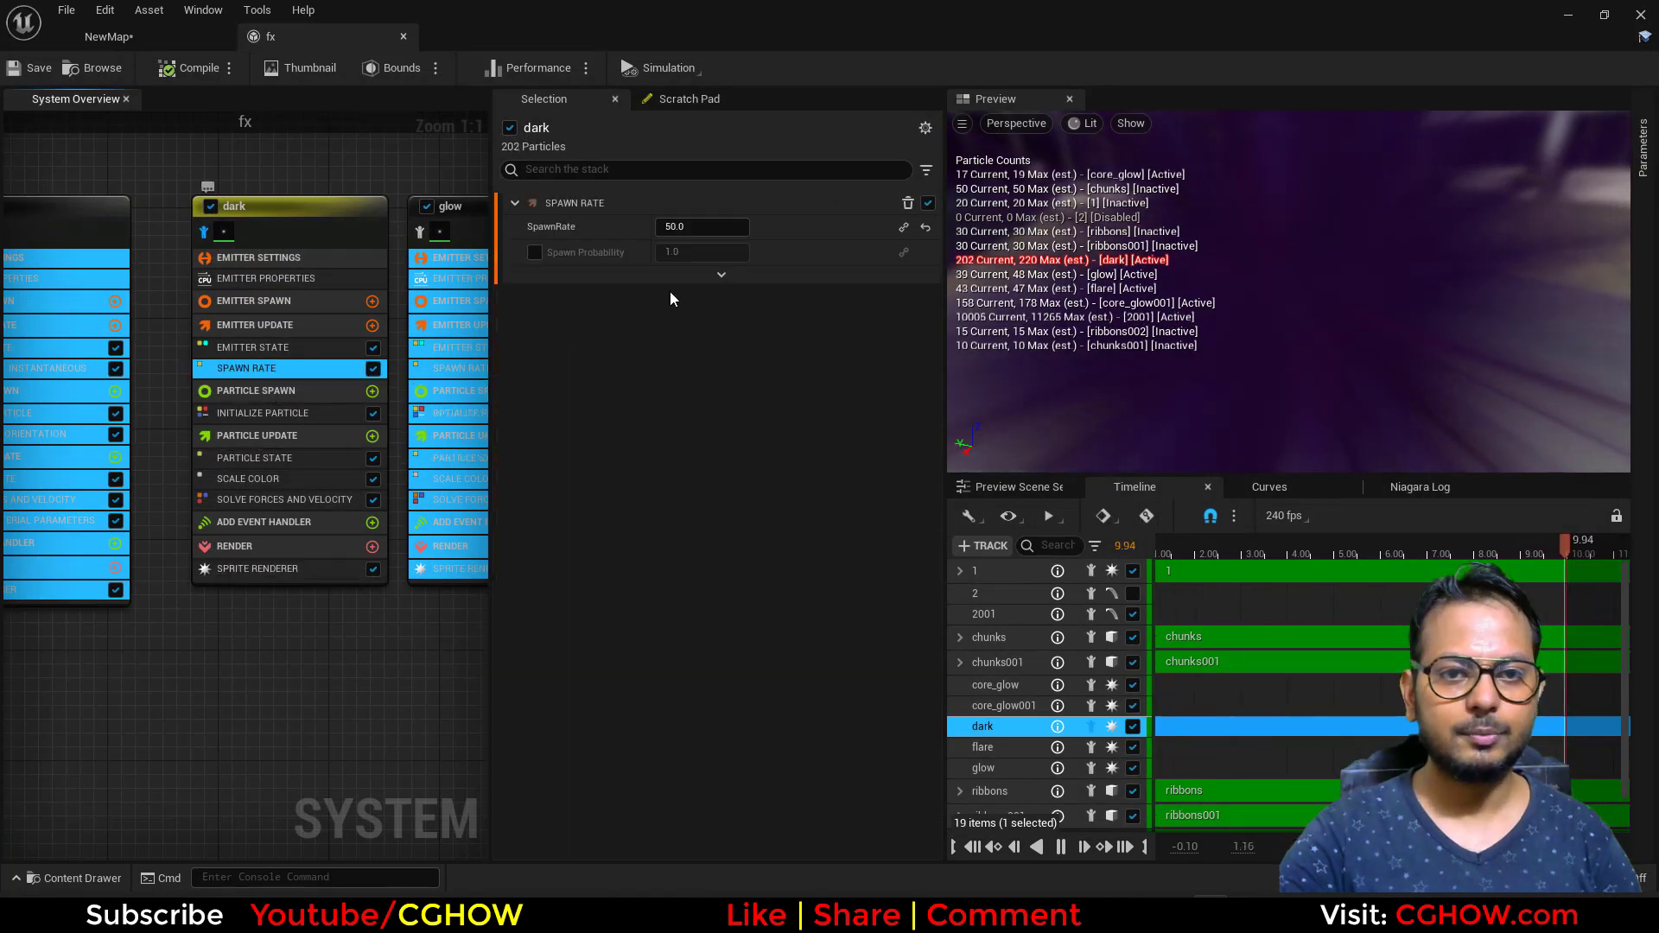
click(261, 412)
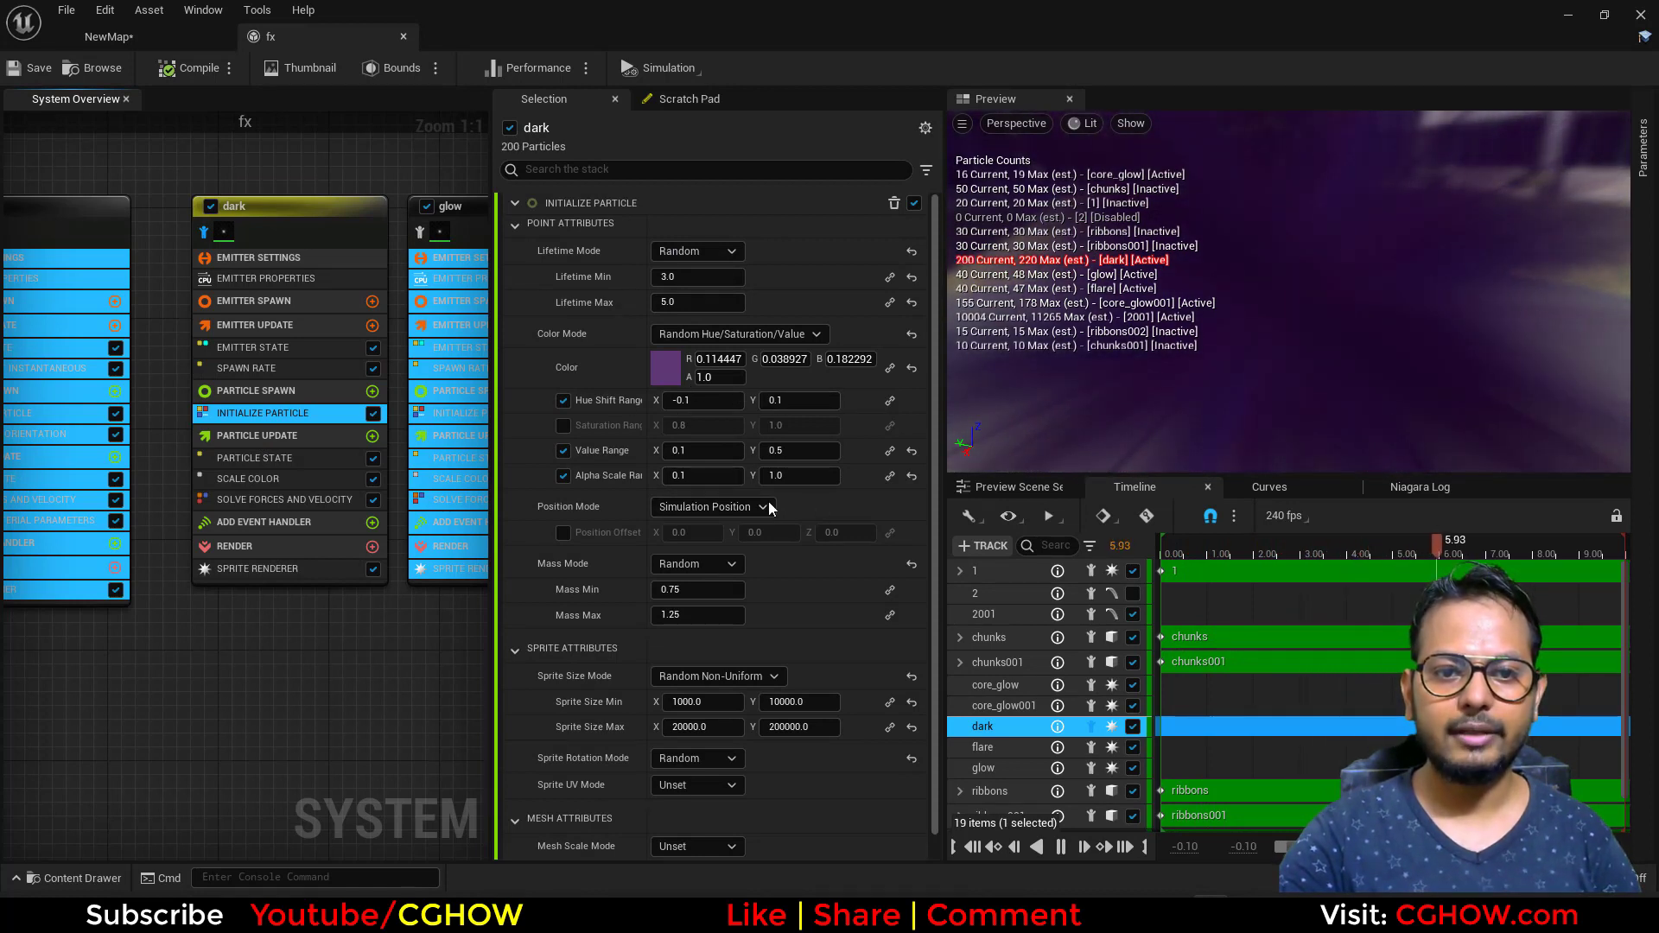
scroll(760, 585, down, 1)
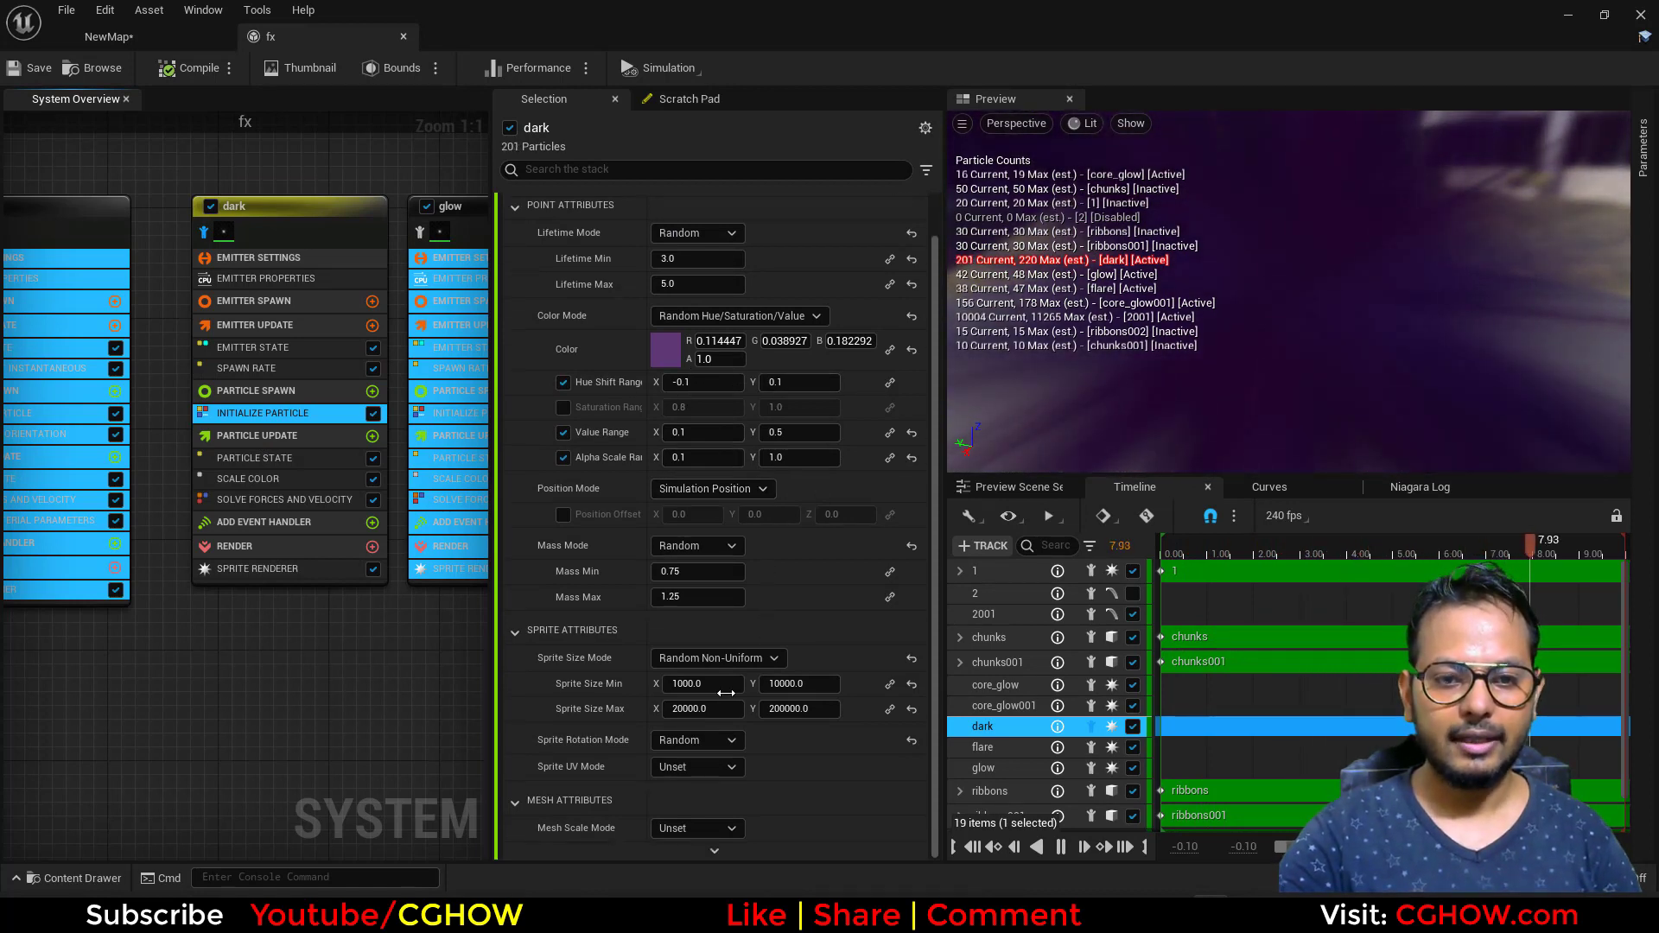
click(235, 475)
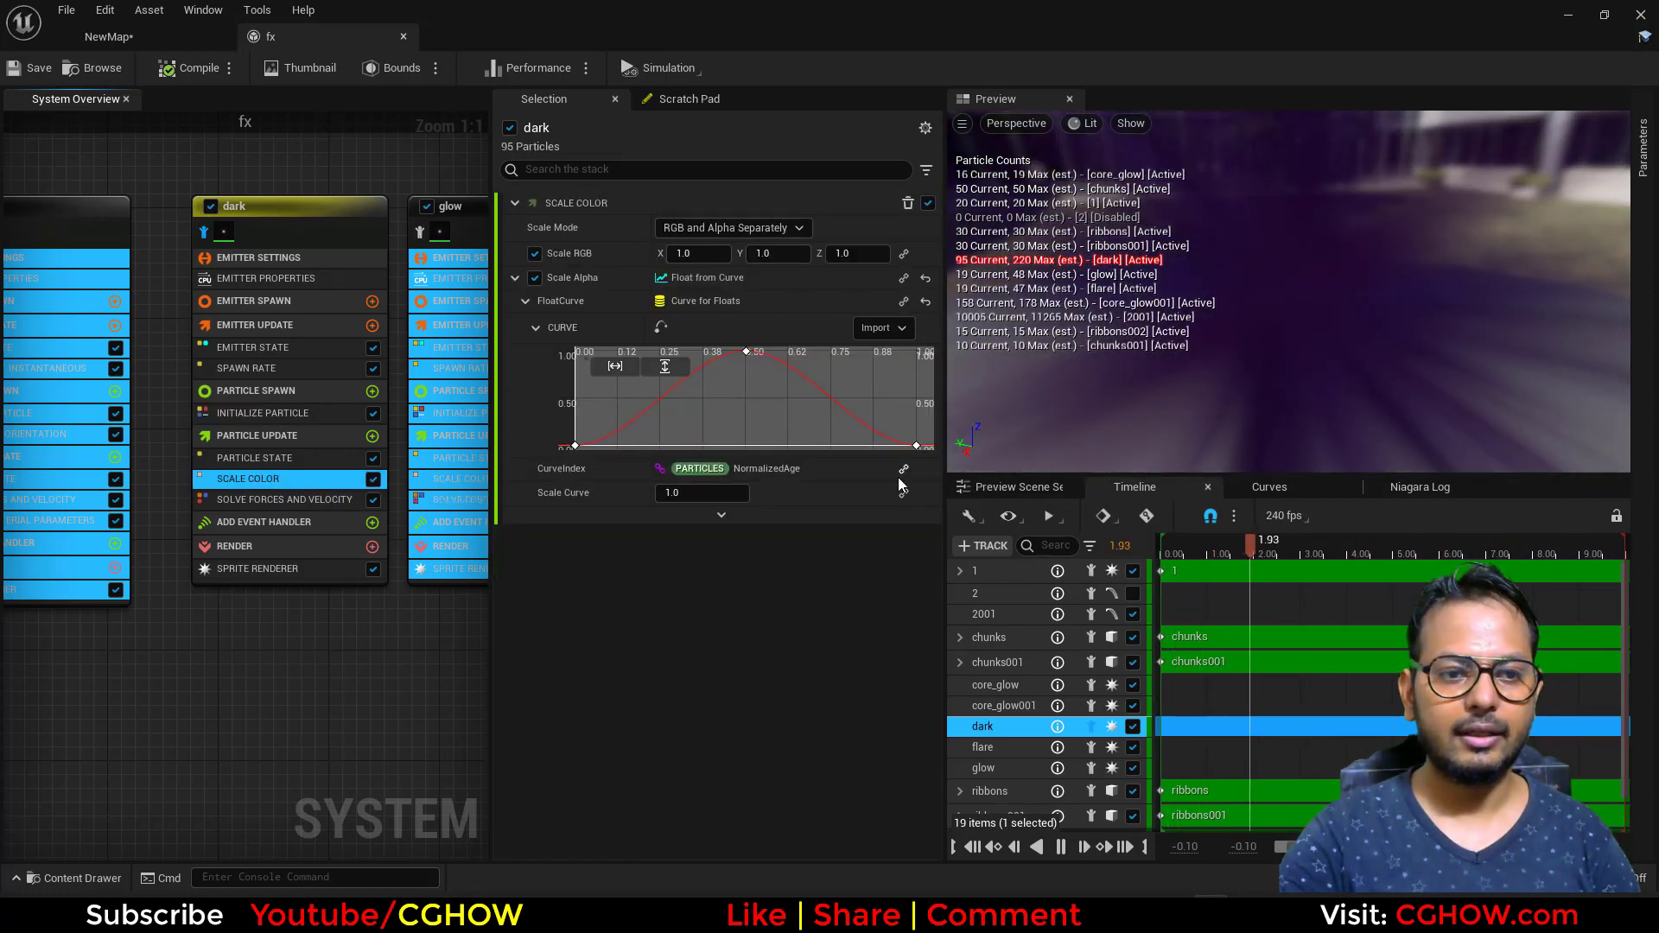
click(259, 568)
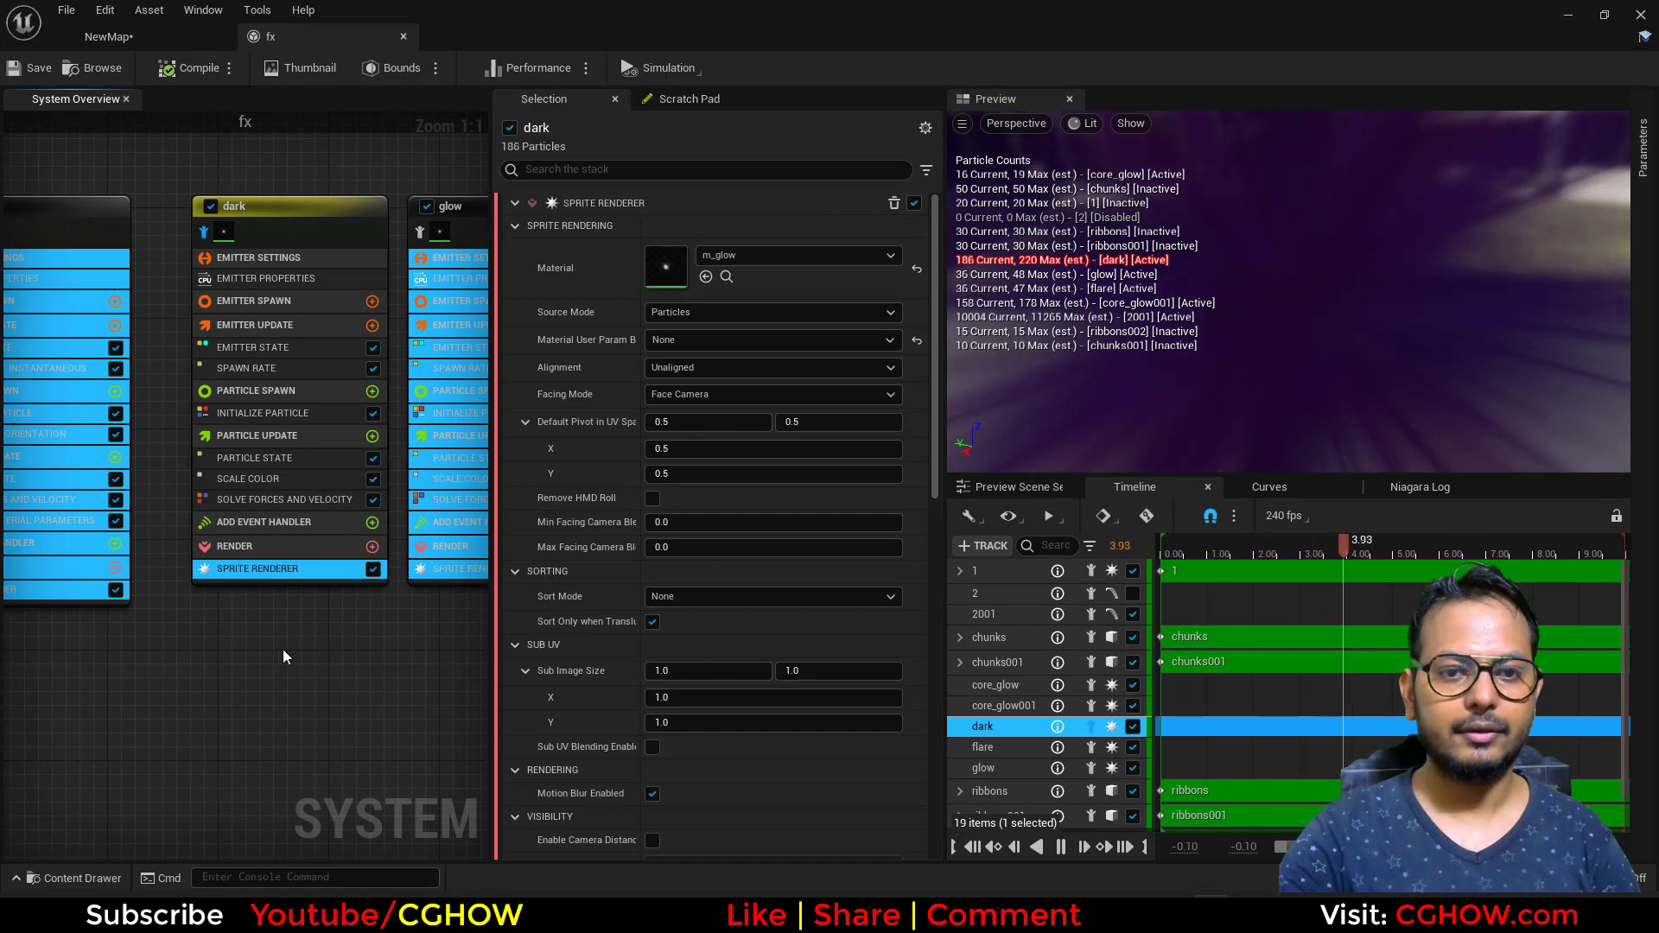
Step: Isolate the glow emitter and review its particle initialization settings
right_drag(284, 650, 118, 664)
right_drag(327, 200, 250, 189)
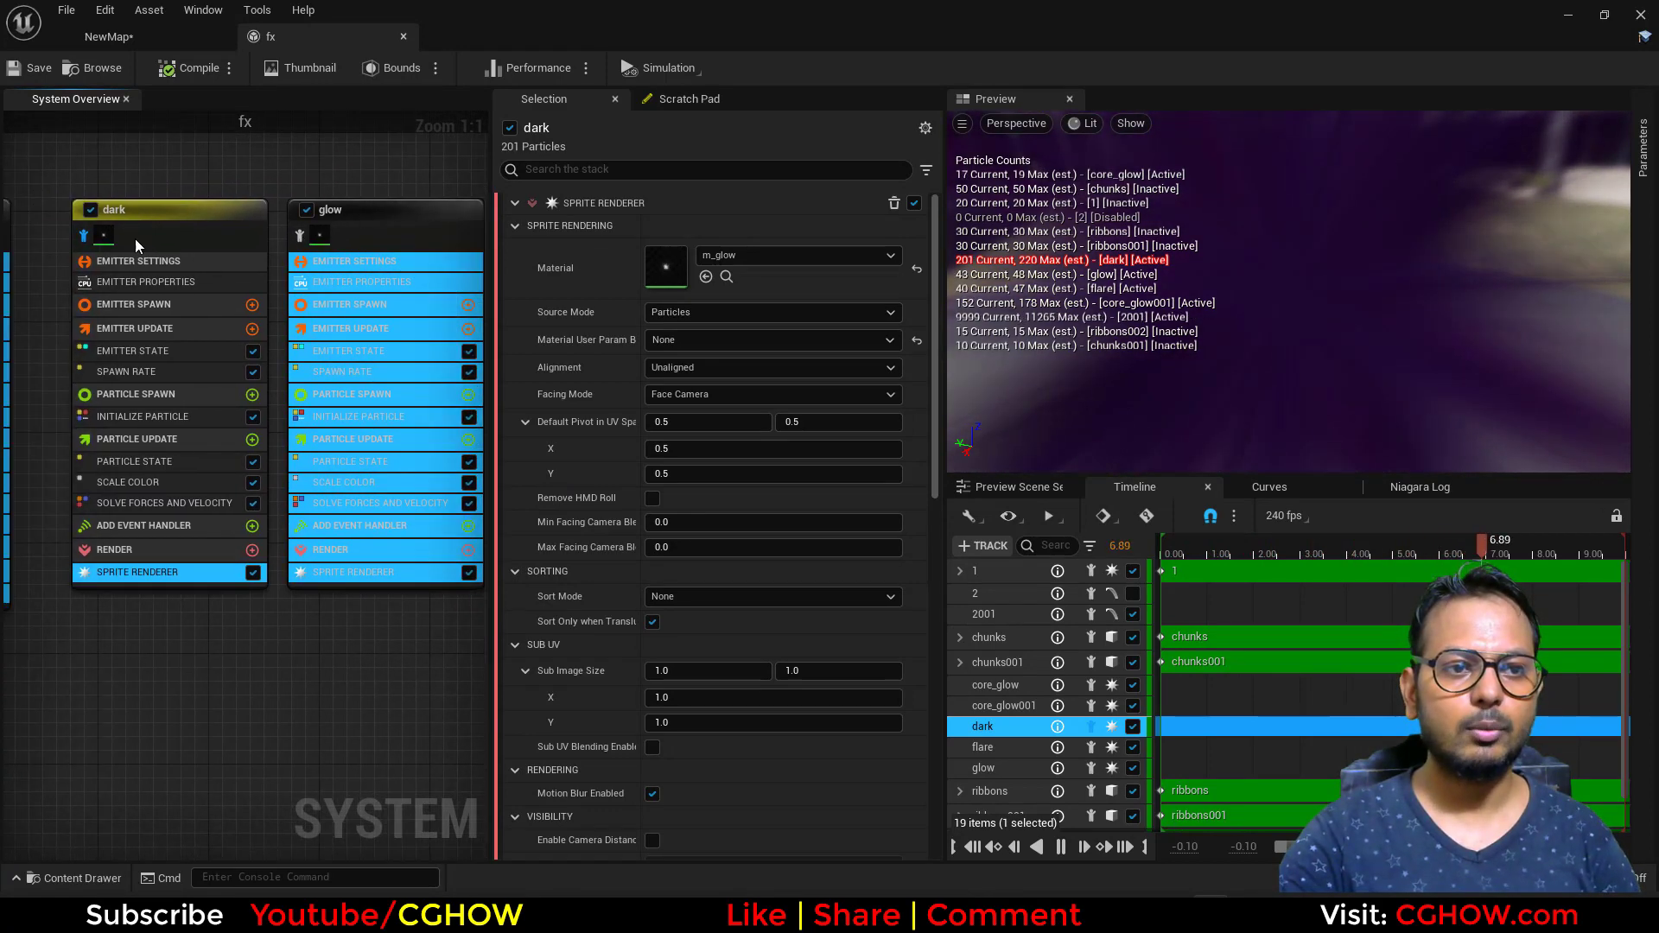
click(299, 235)
click(365, 419)
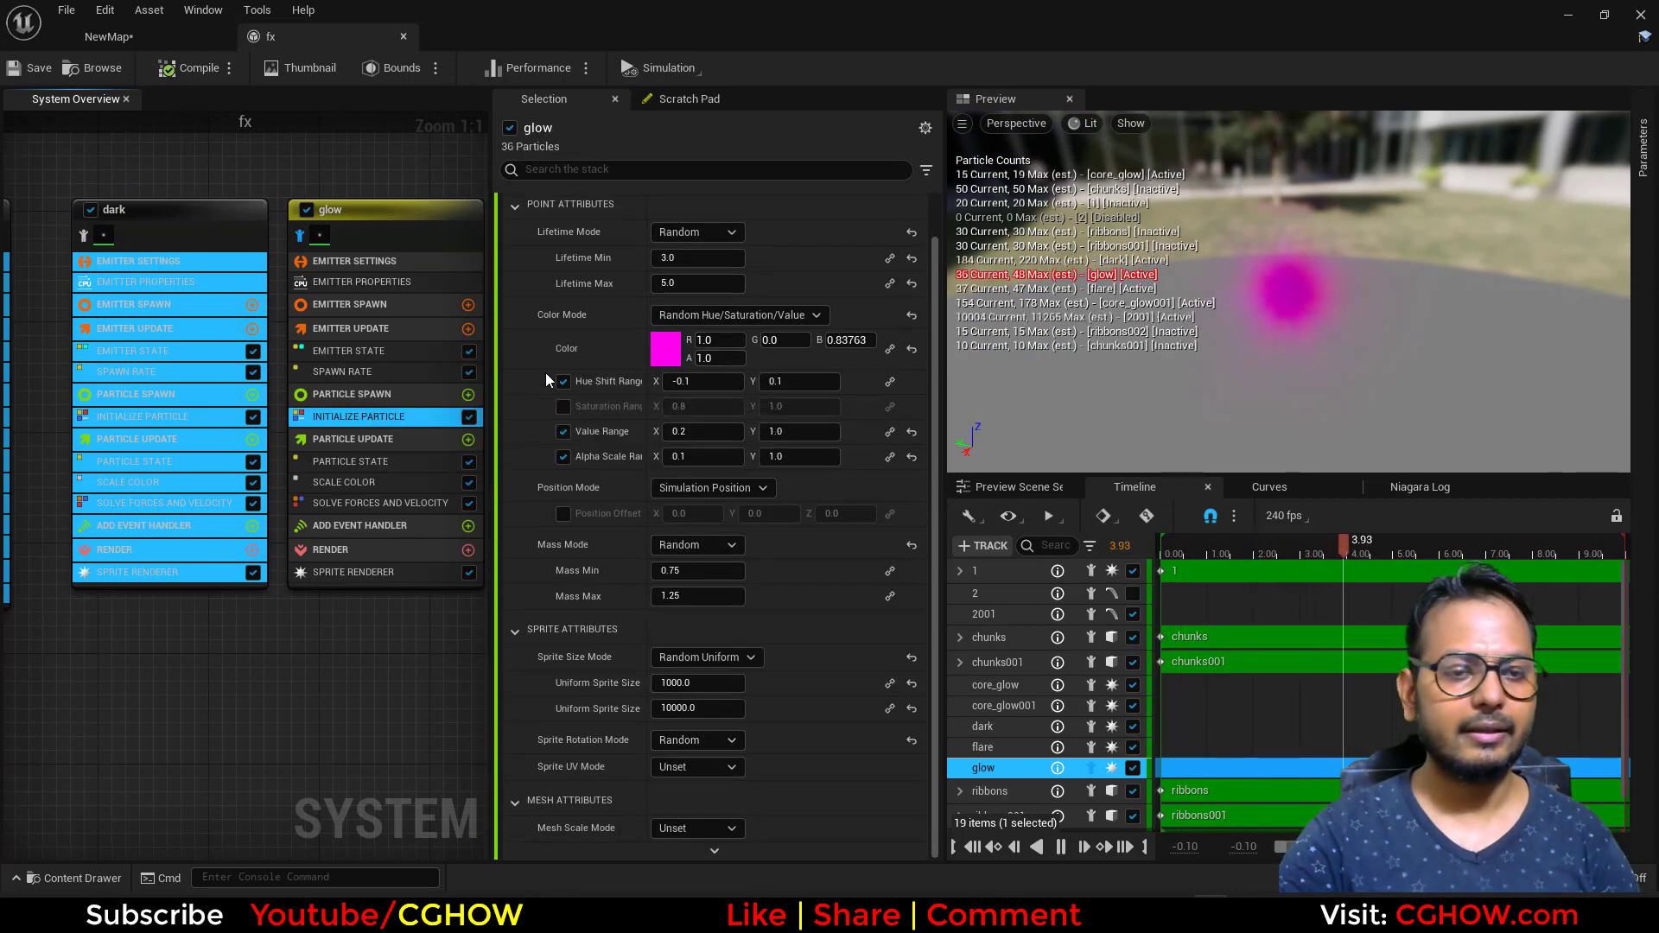
Step: Isolate the flare emitter and review its particle initialization settings, including color and non-uniform sprite size
right_drag(363, 619, 66, 621)
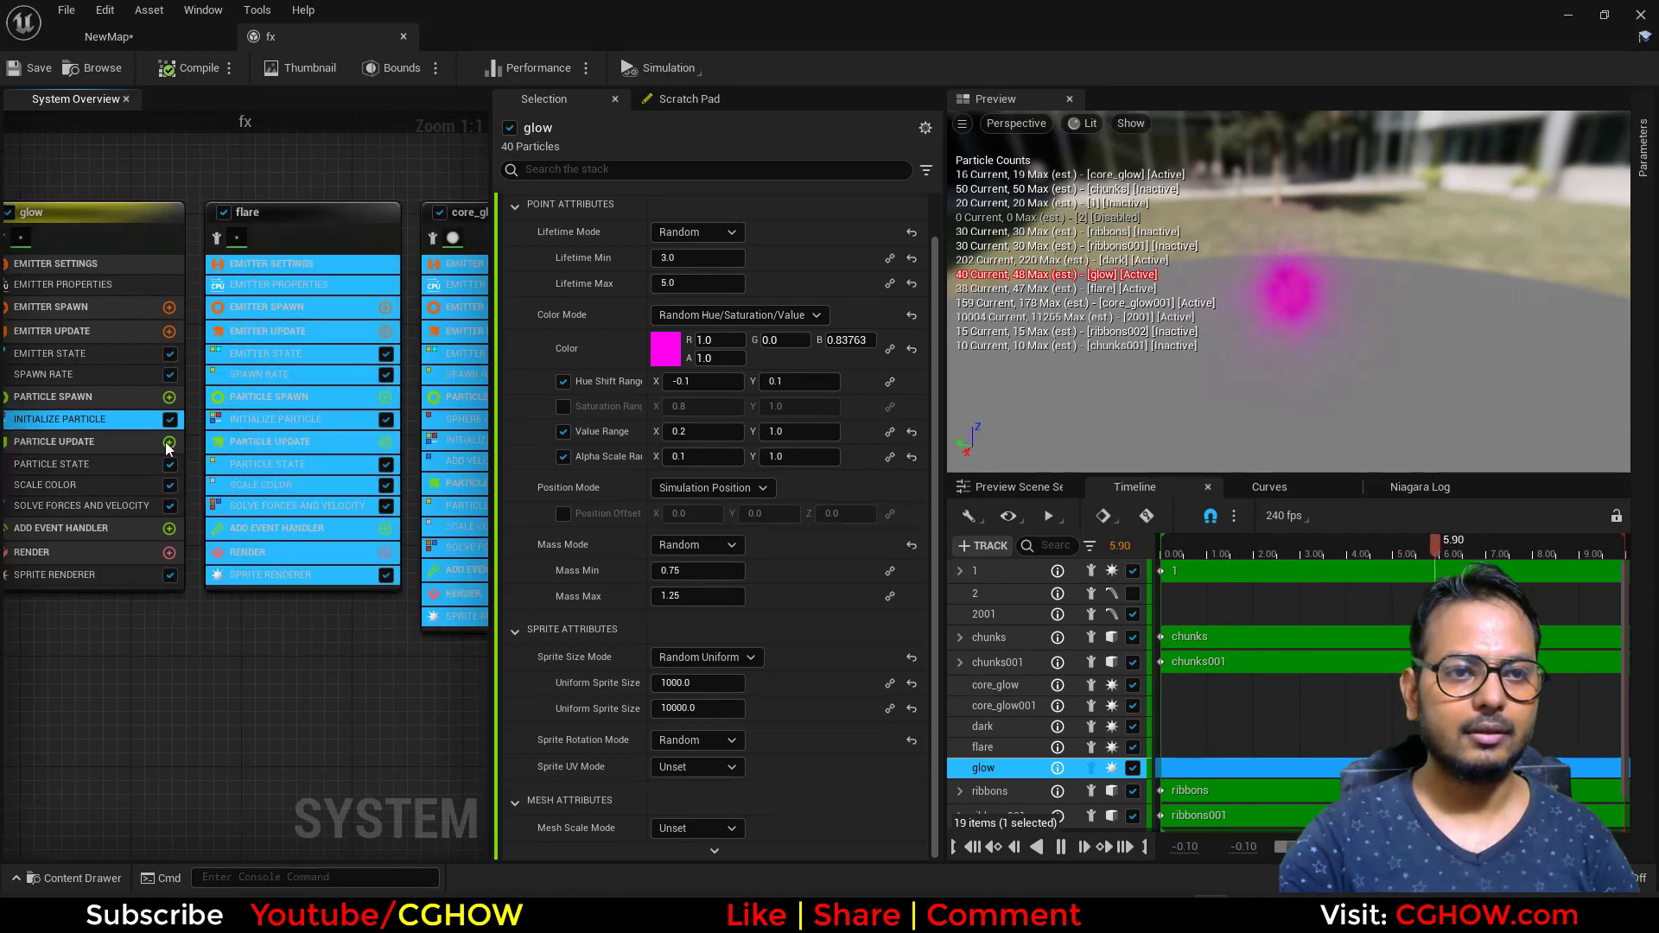
click(218, 242)
right_drag(189, 196, 241, 205)
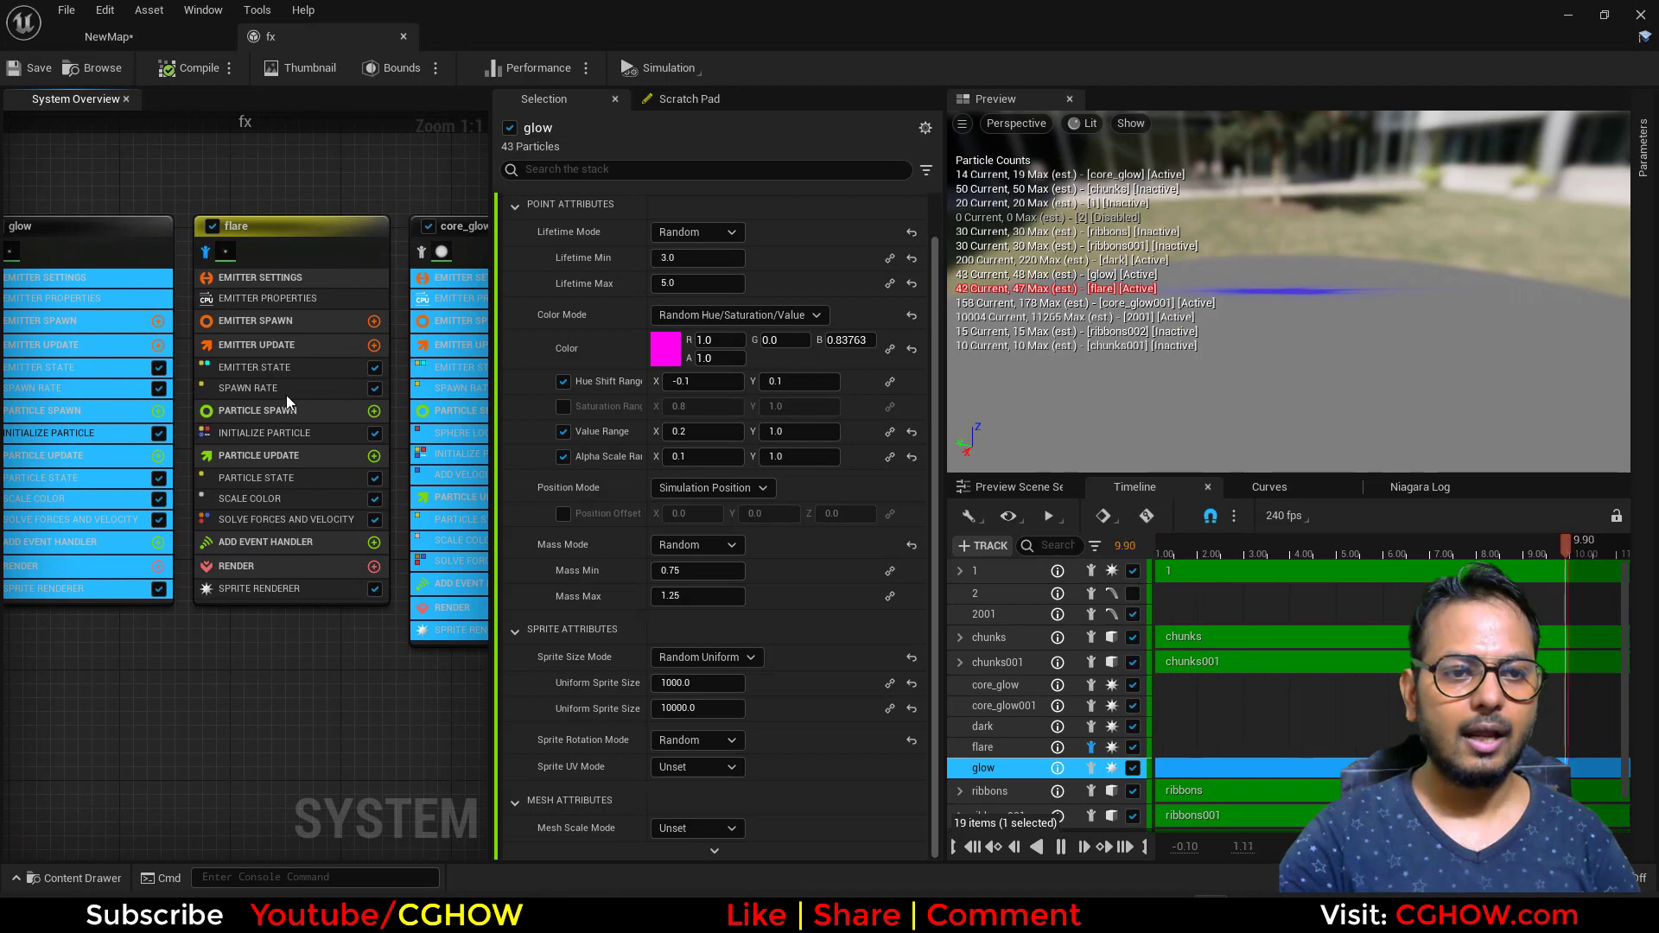
click(267, 433)
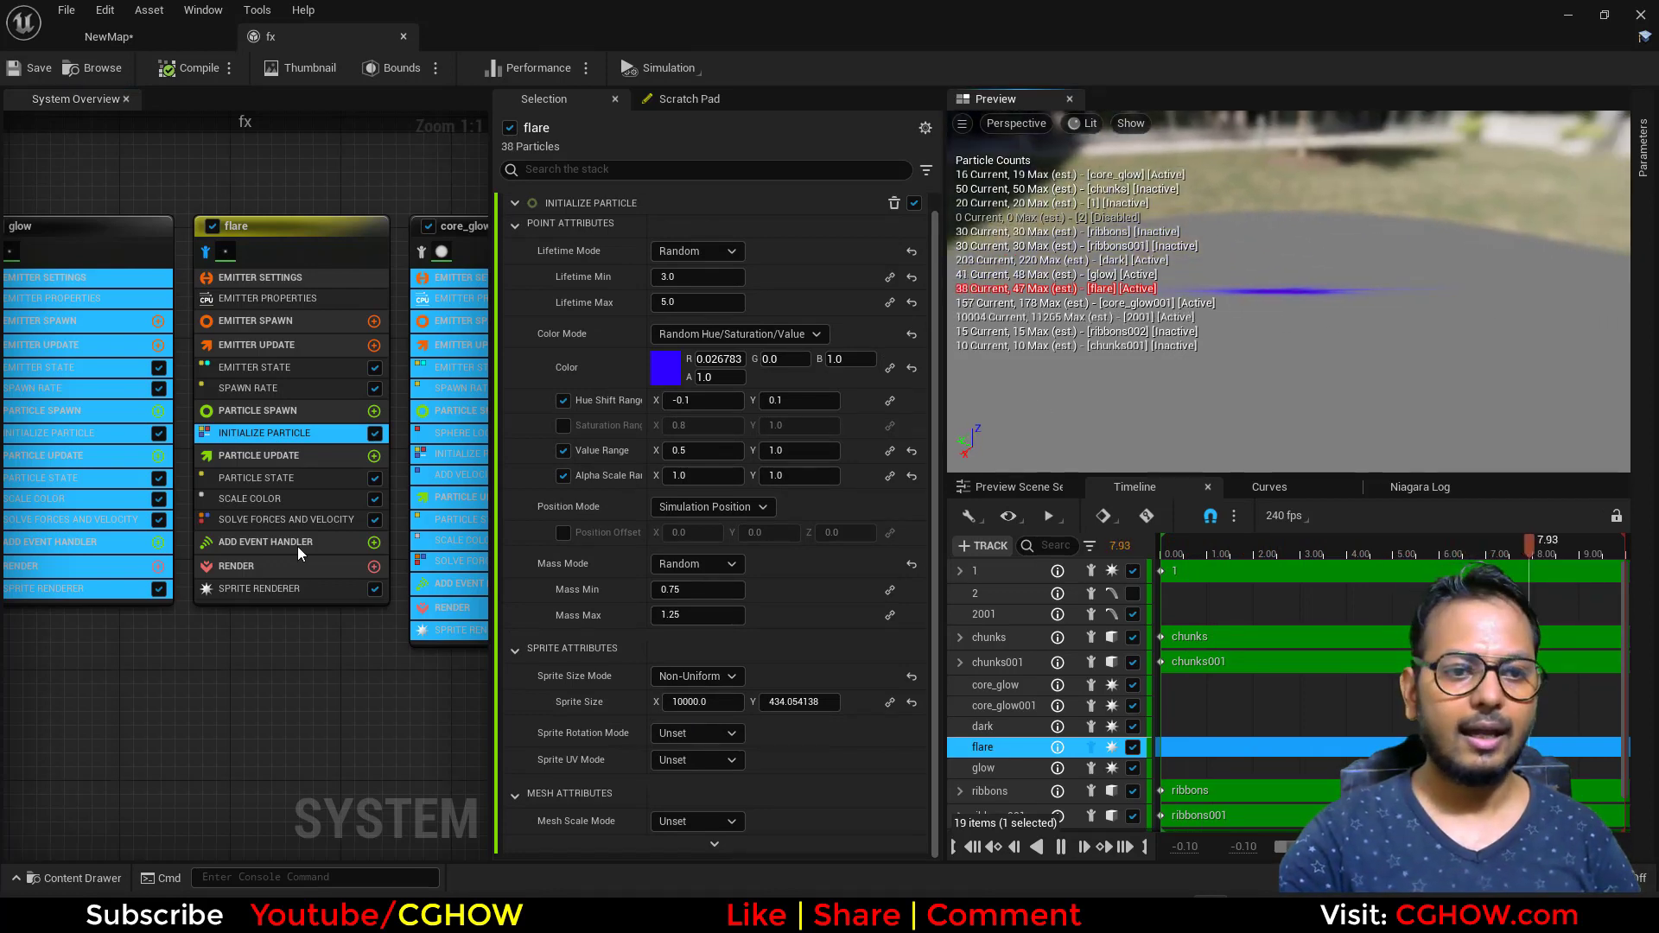
Step: Isolate the core_glow001 emitter and review its sphere location, particle initialization and velocity-from-point settings
right_drag(369, 667, 217, 664)
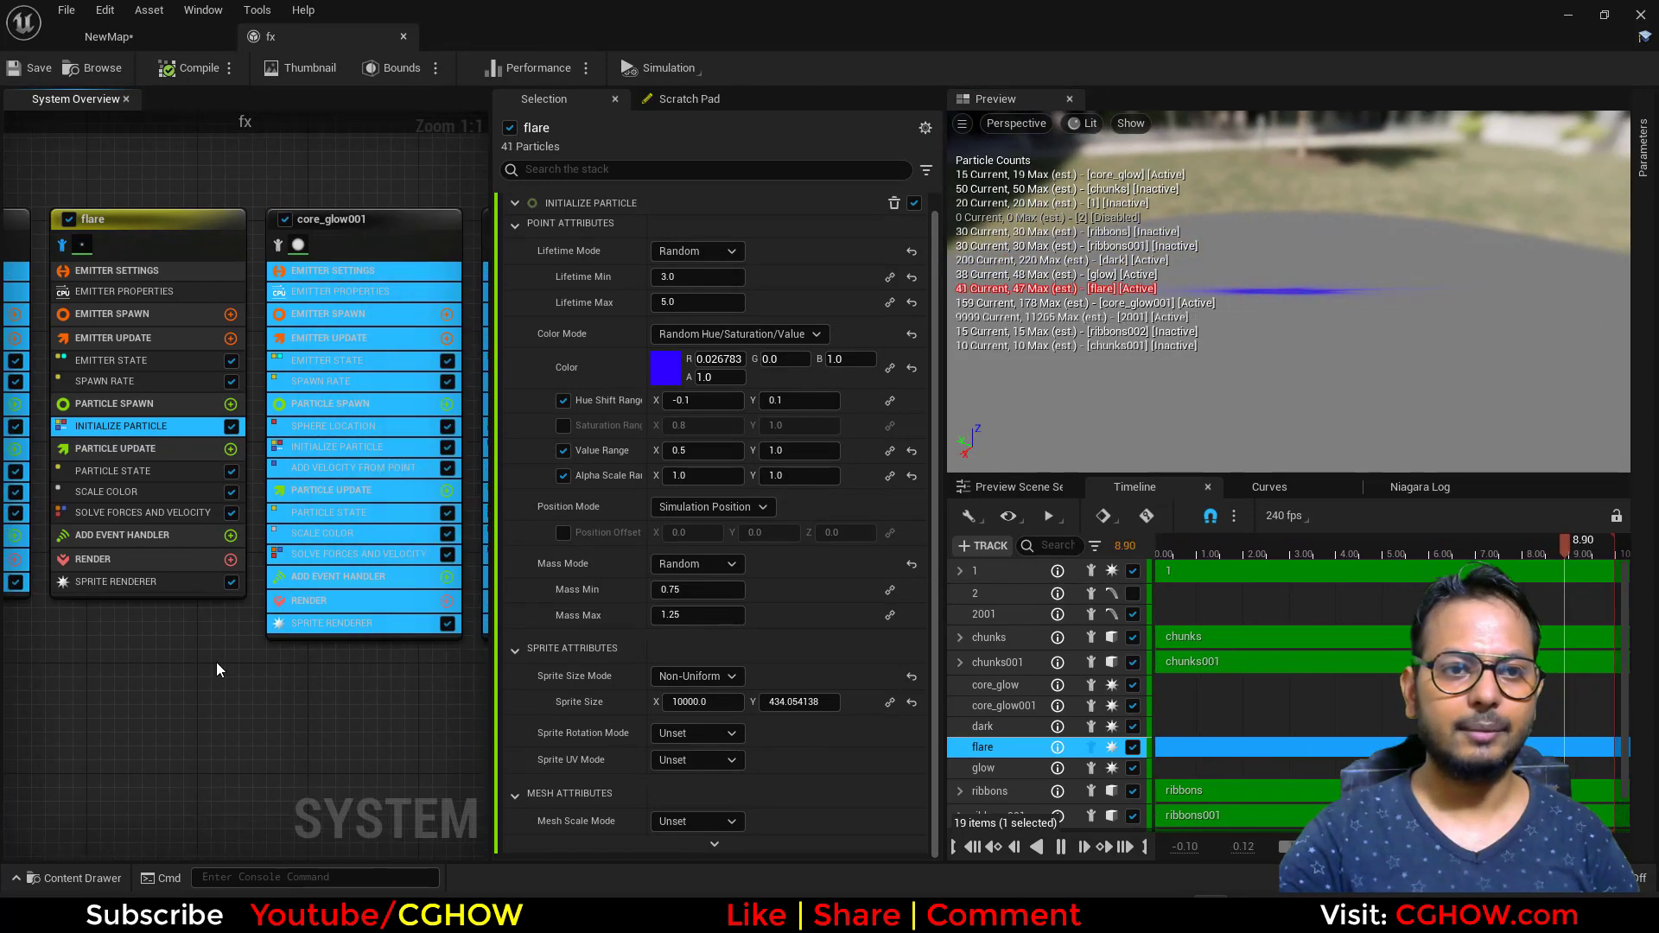
click(286, 243)
right_drag(318, 183, 226, 206)
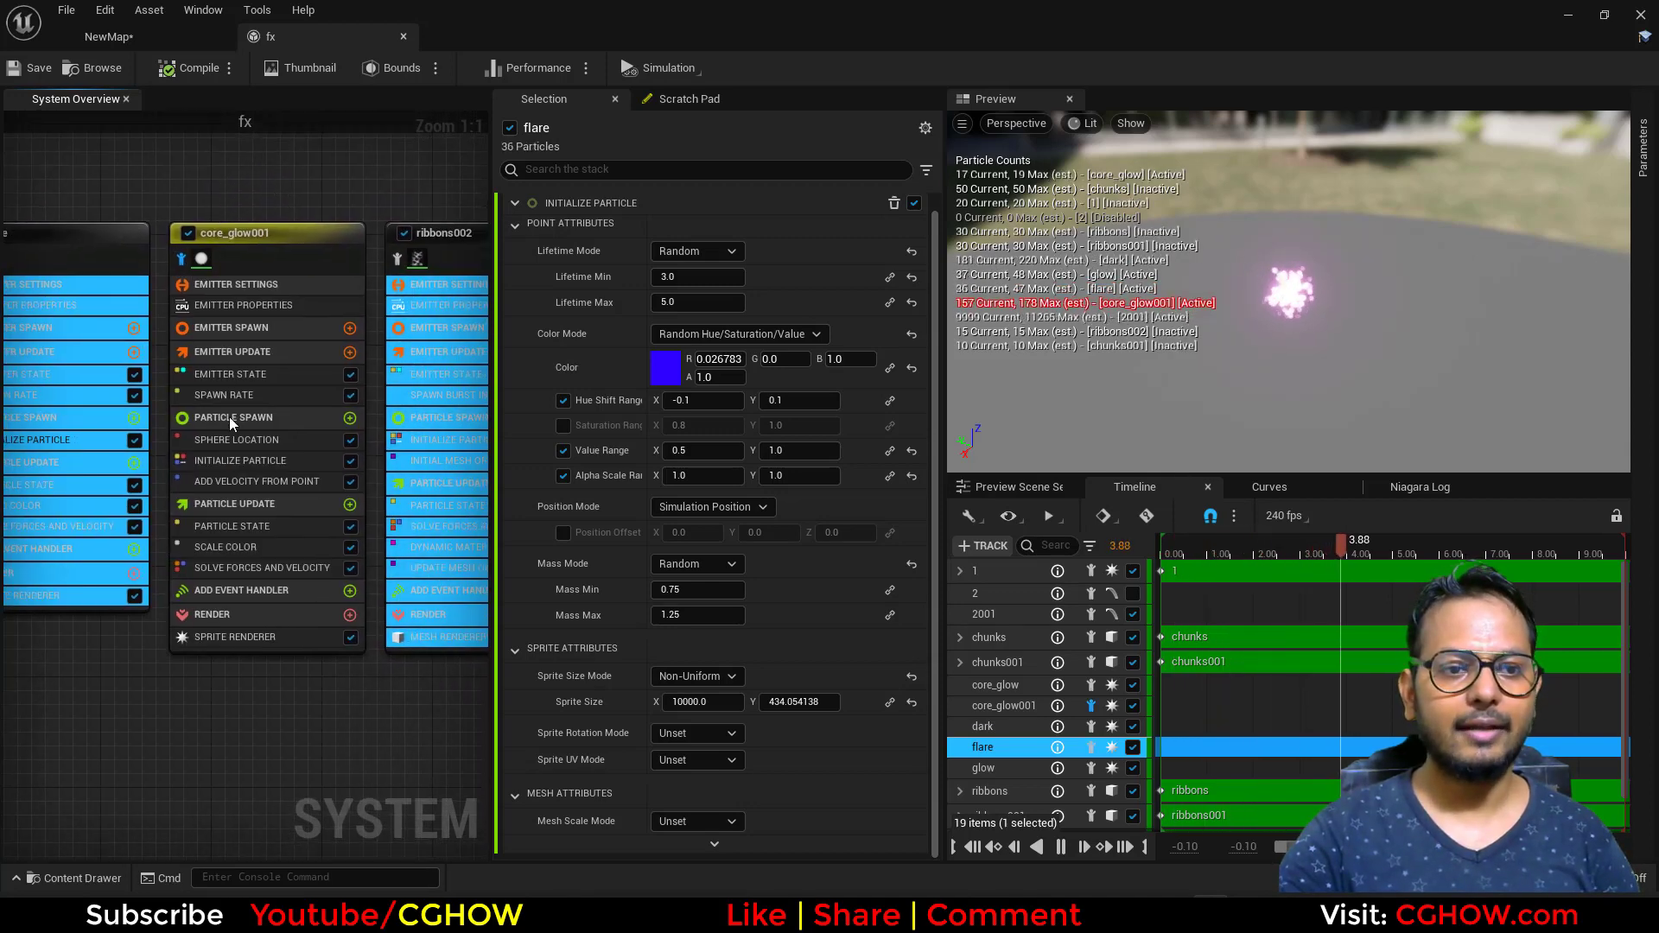
click(261, 441)
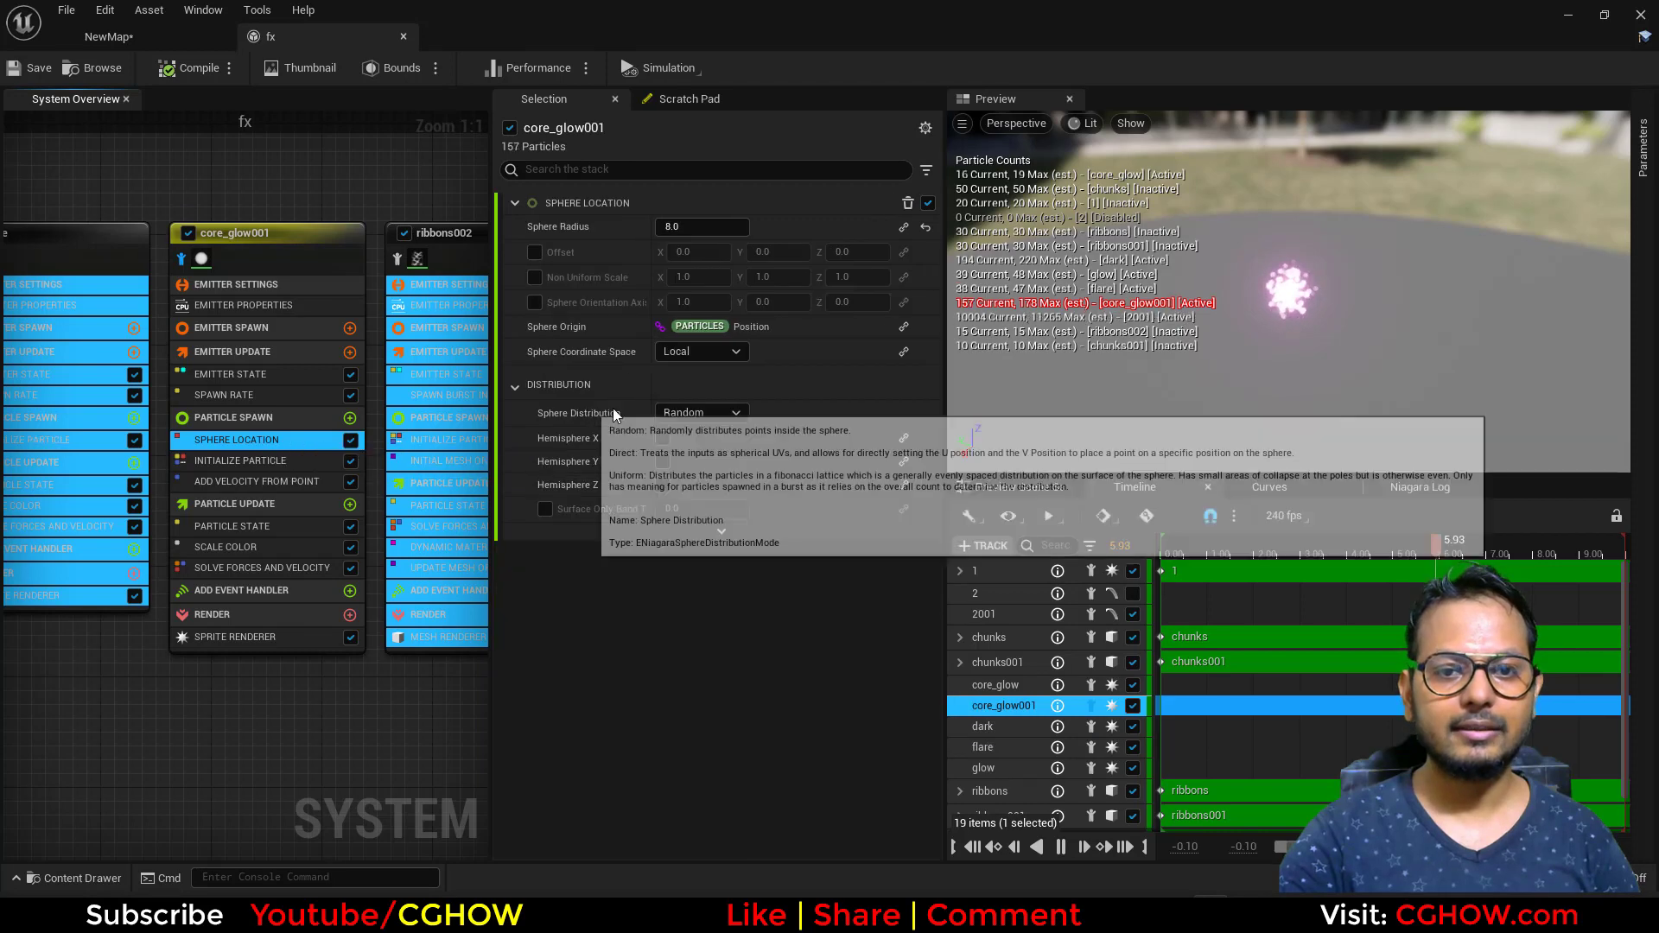
click(235, 421)
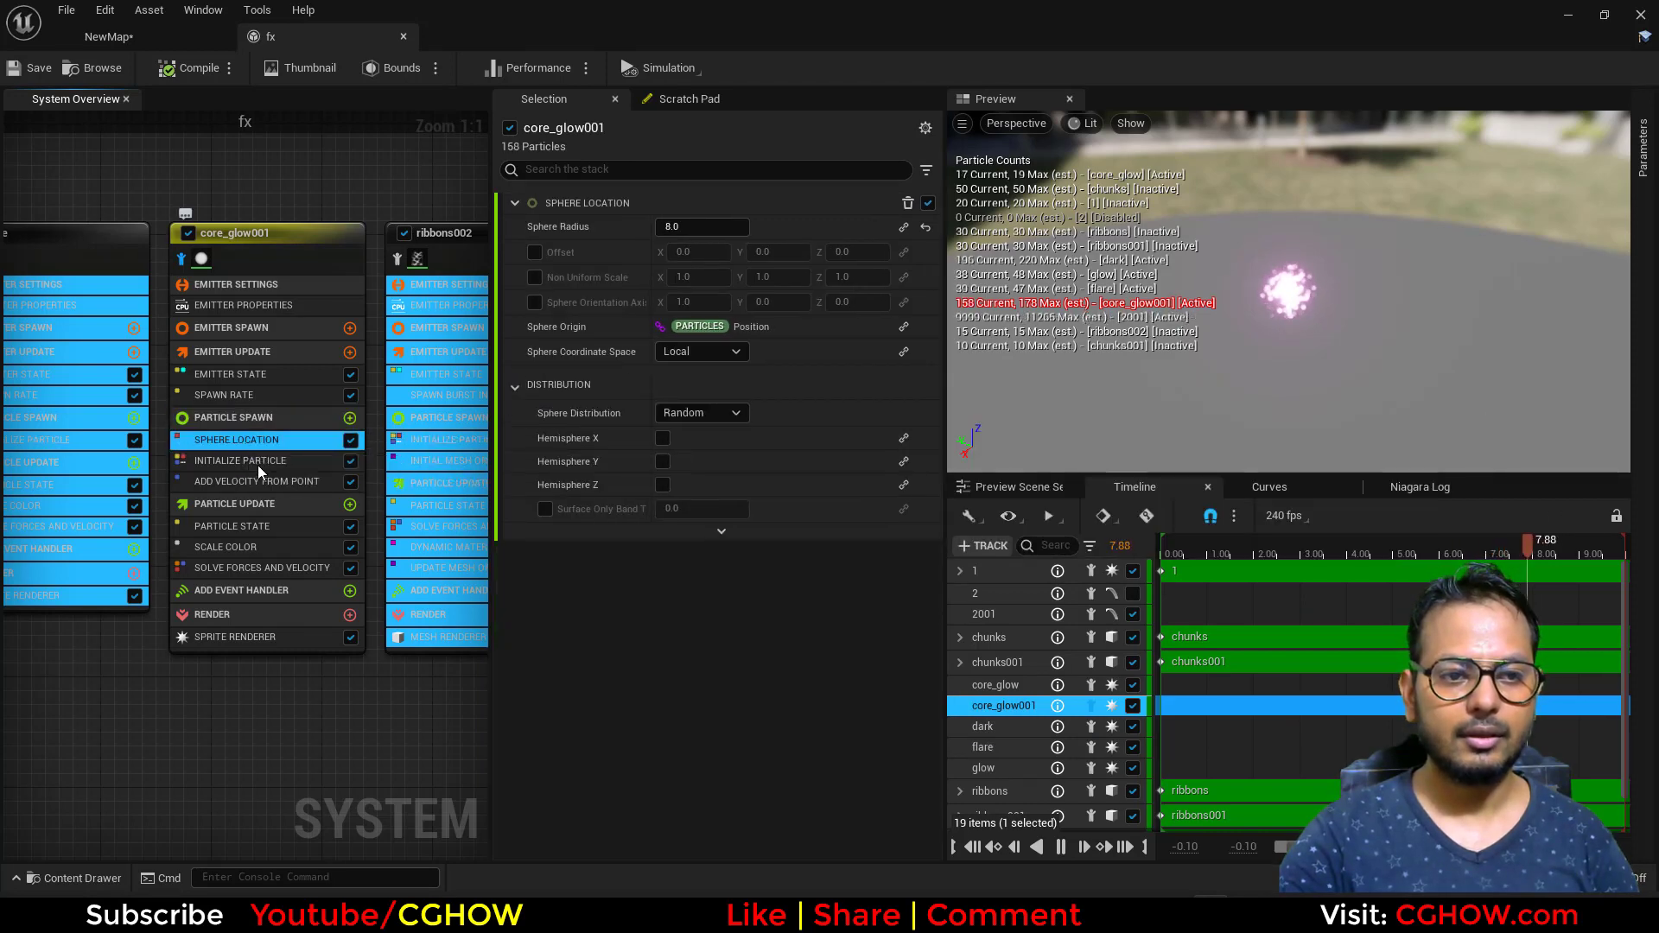
click(259, 463)
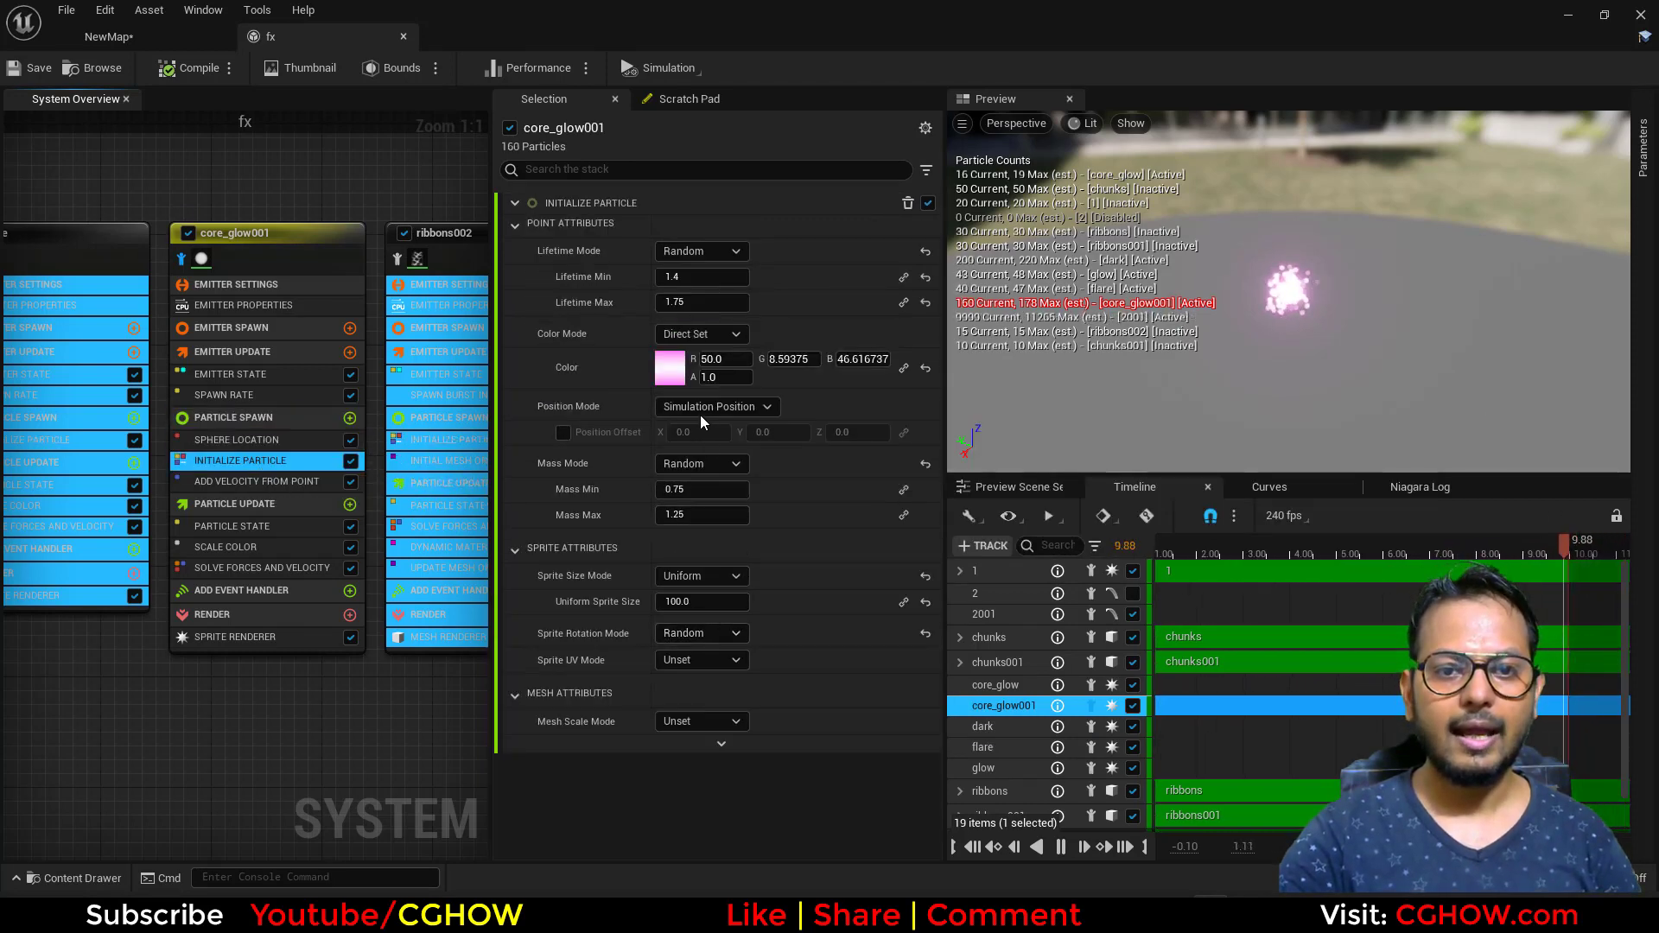
click(256, 484)
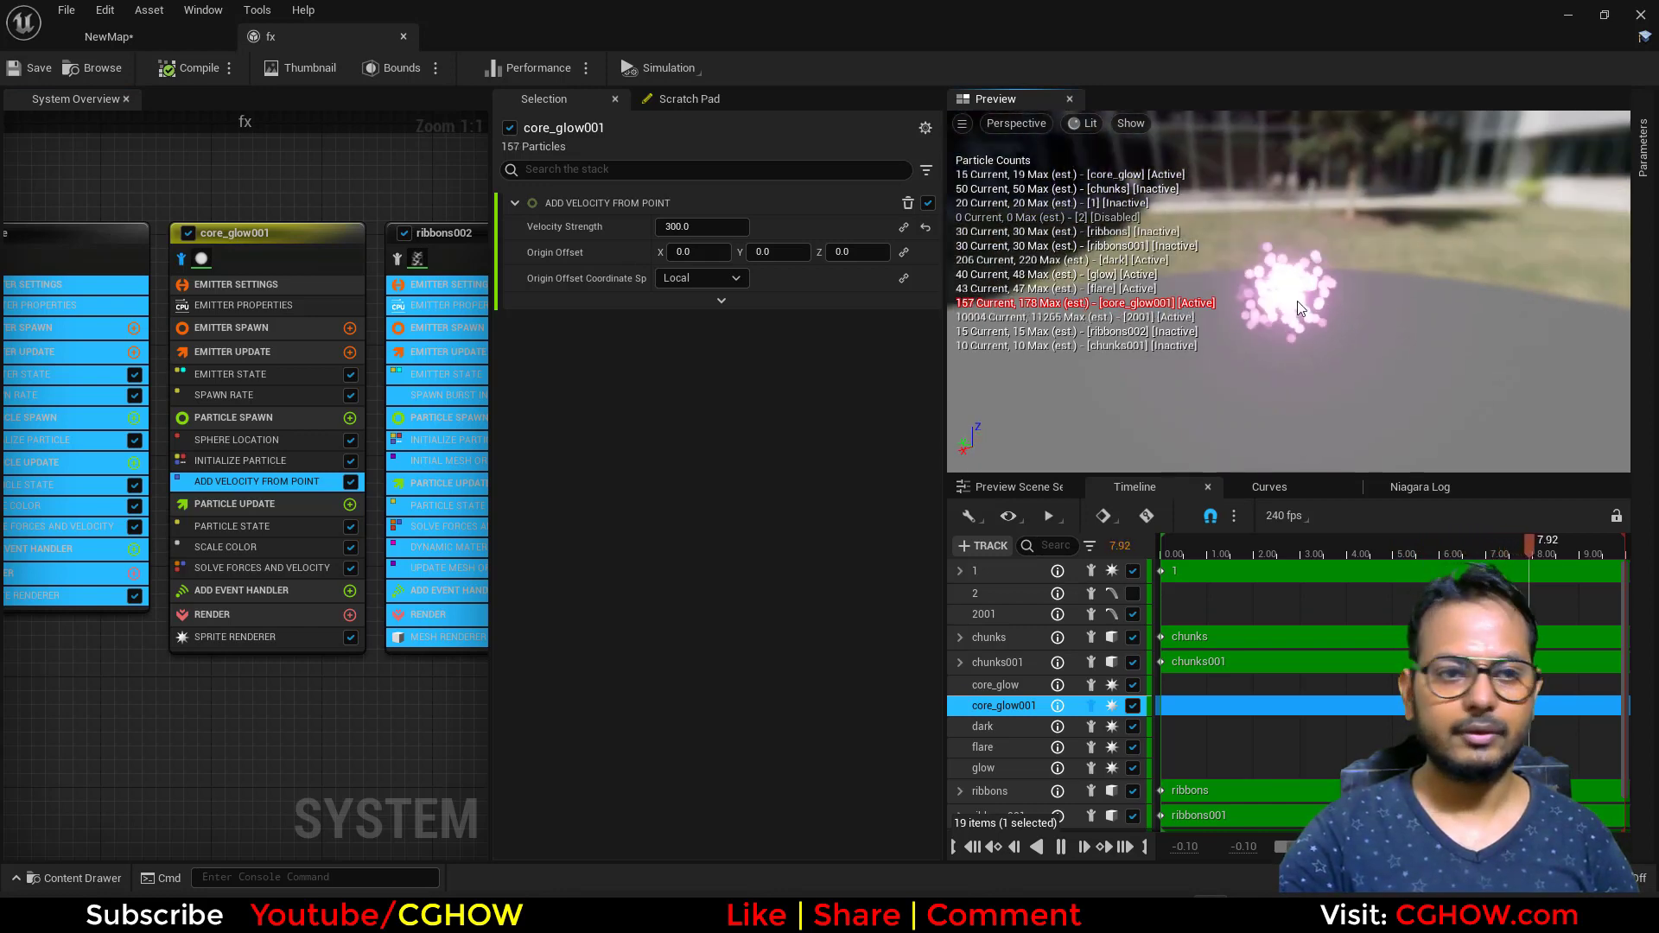
Step: Isolate the ribbons002 emitter and view its ribbons in NewMap
right_drag(269, 185, 39, 172)
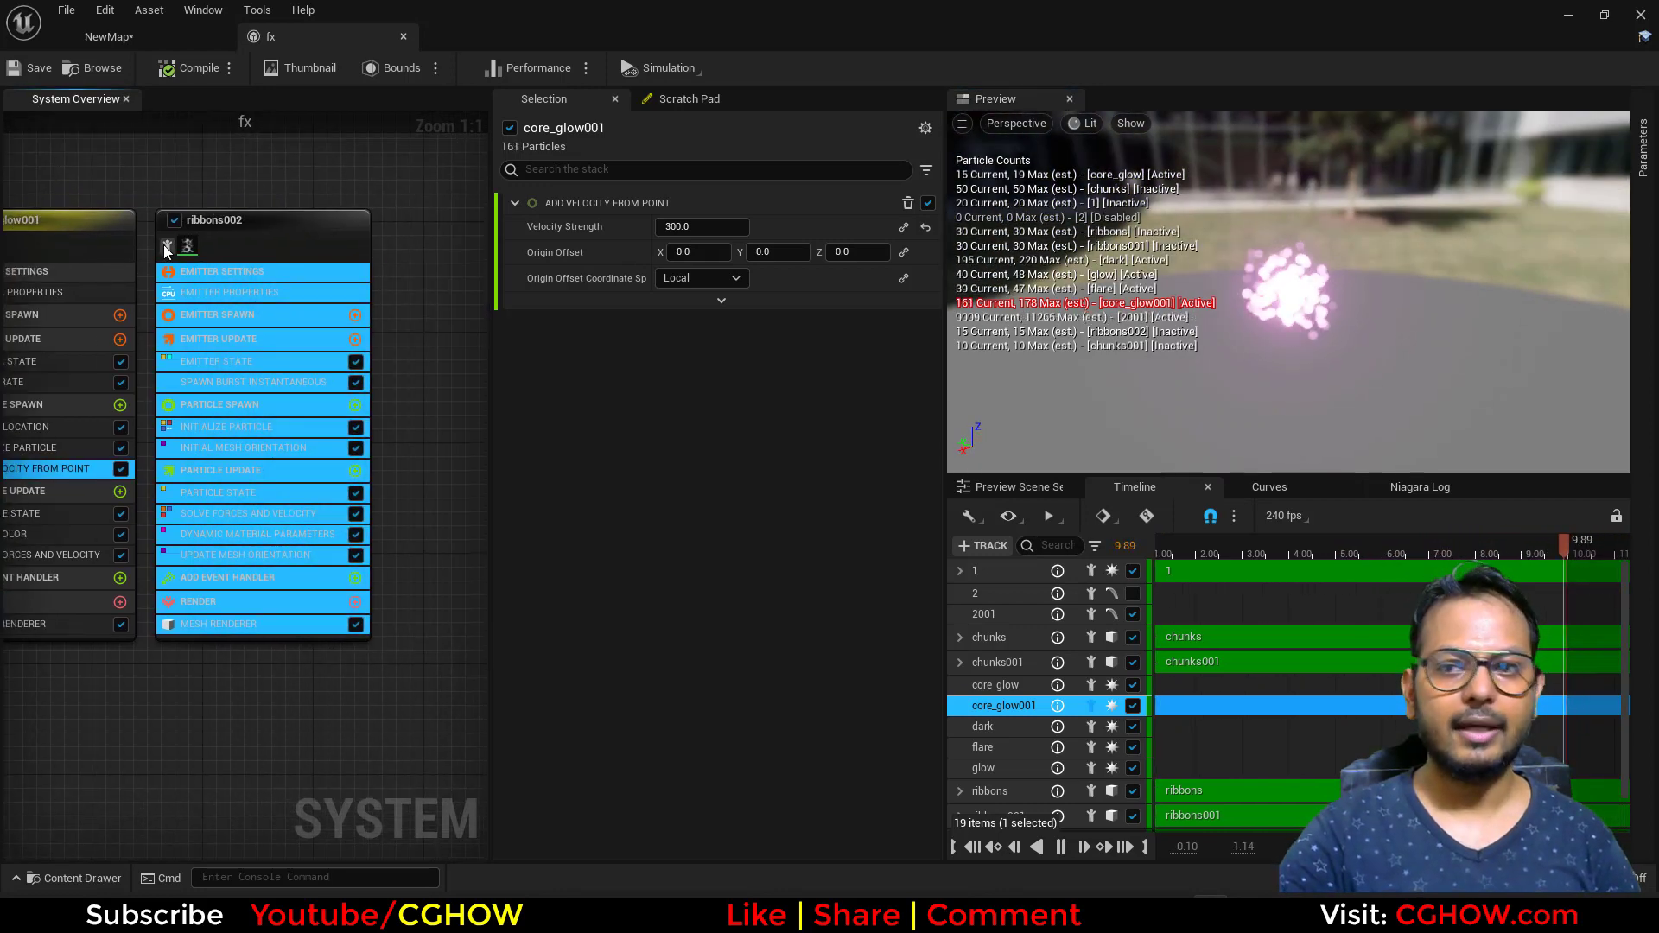
click(165, 246)
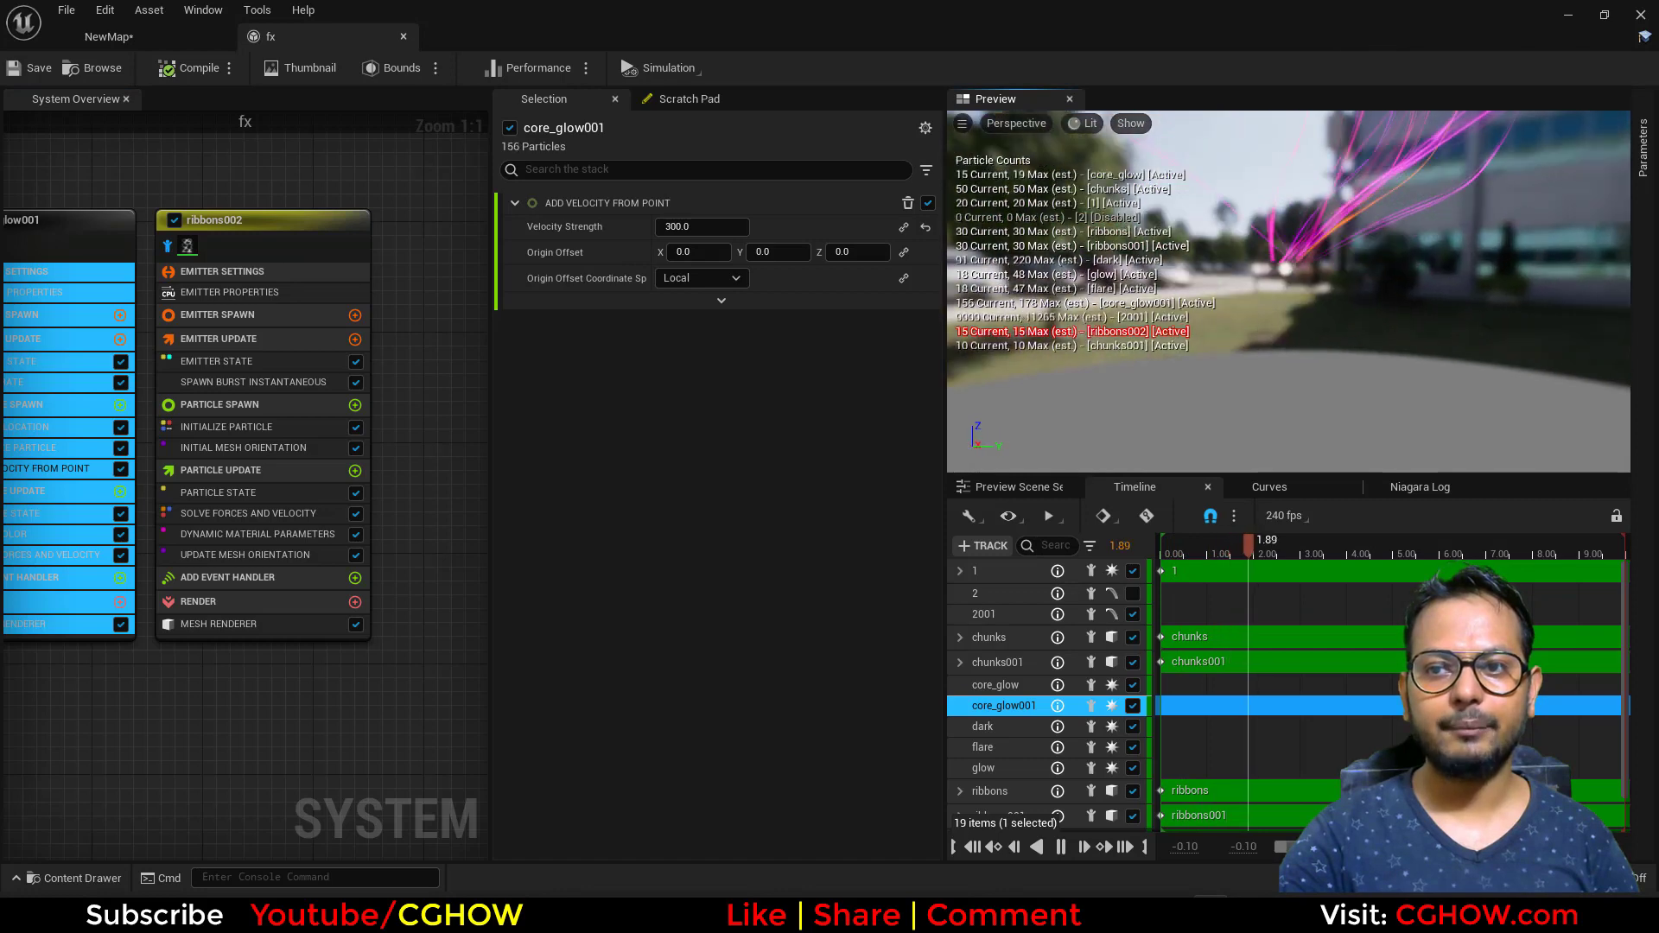
click(154, 34)
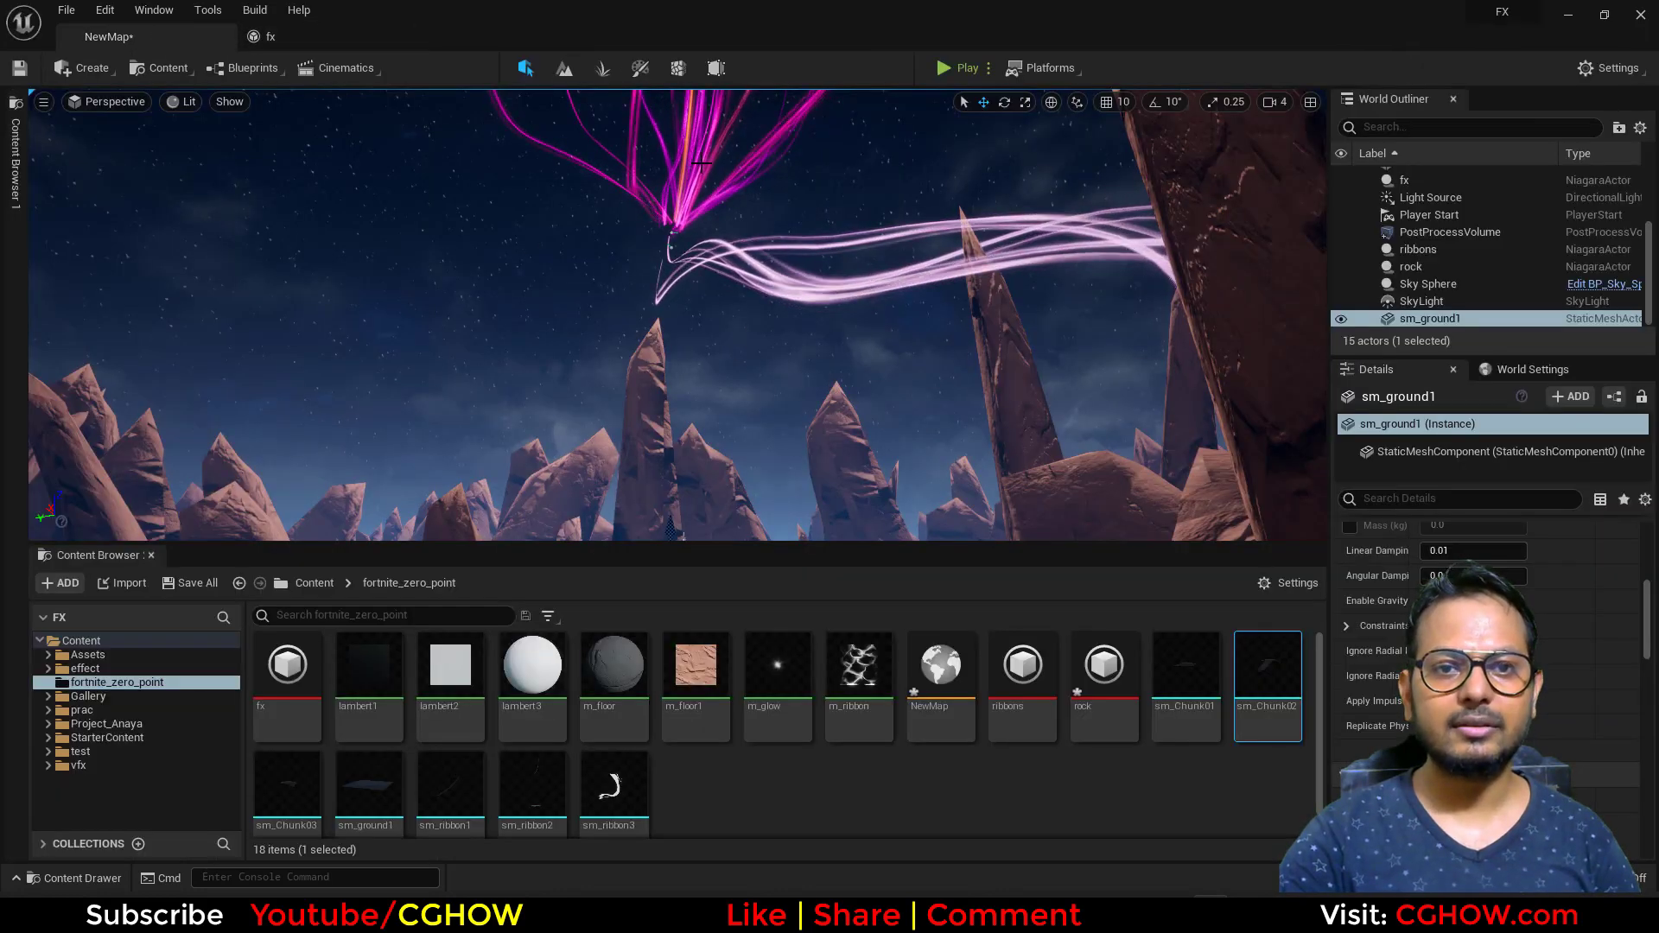
click(305, 40)
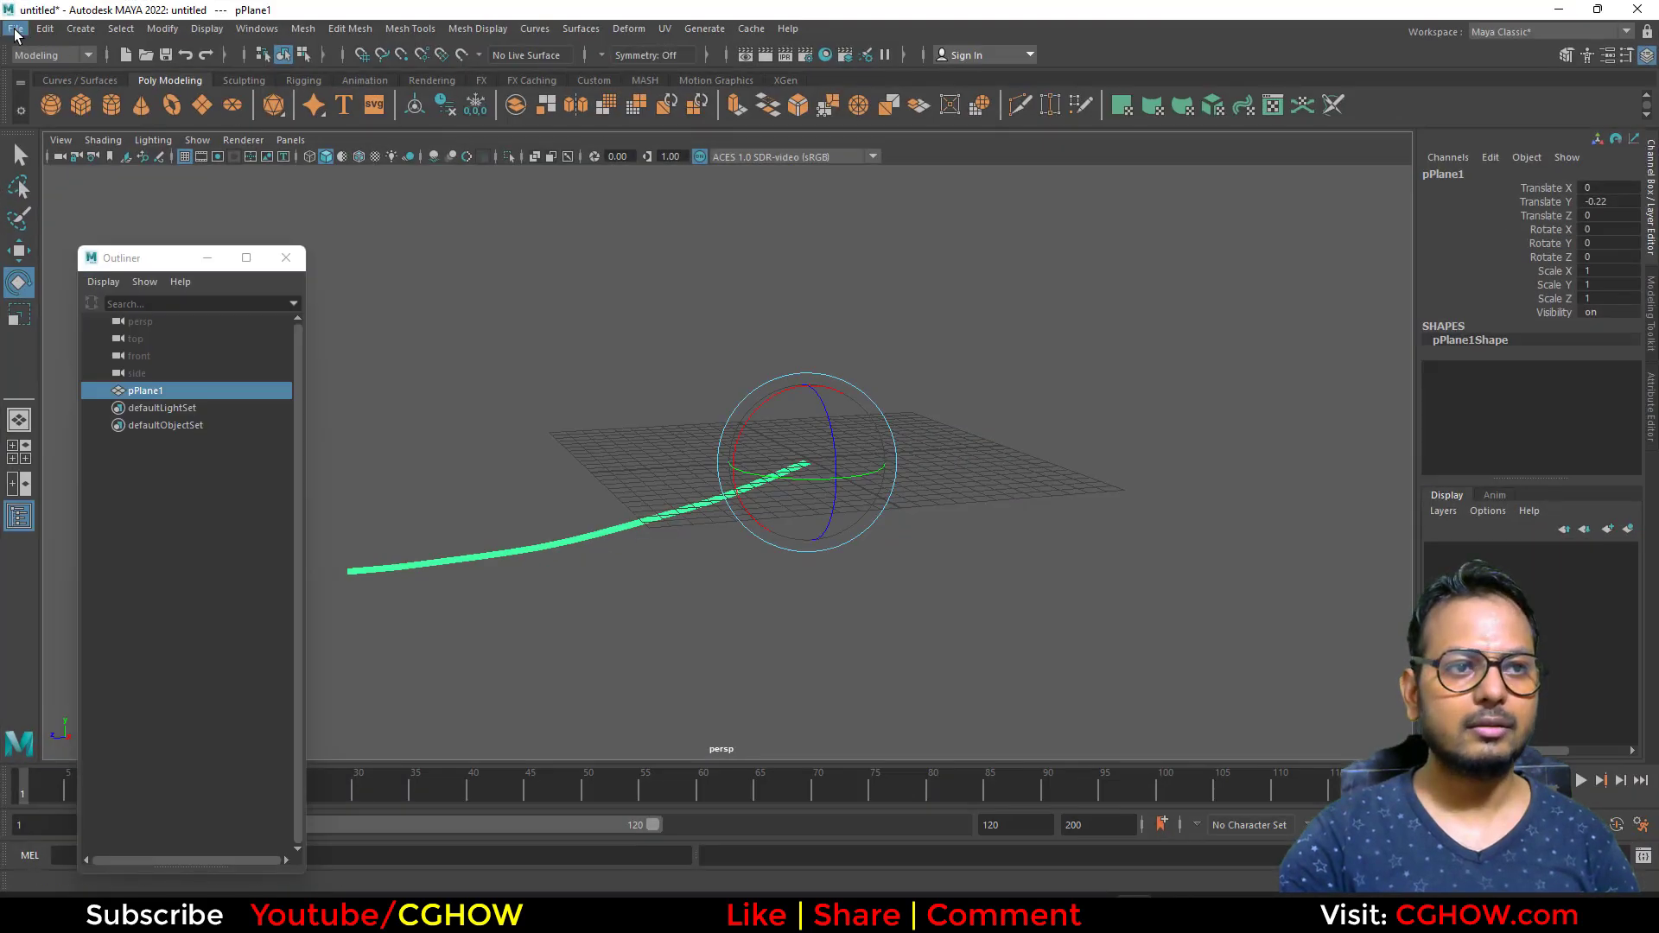
Step: In Maya, try importing a ribbon FBX from the Desktop, and delete the pPlane1 mesh from the scene
click(15, 33)
click(678, 529)
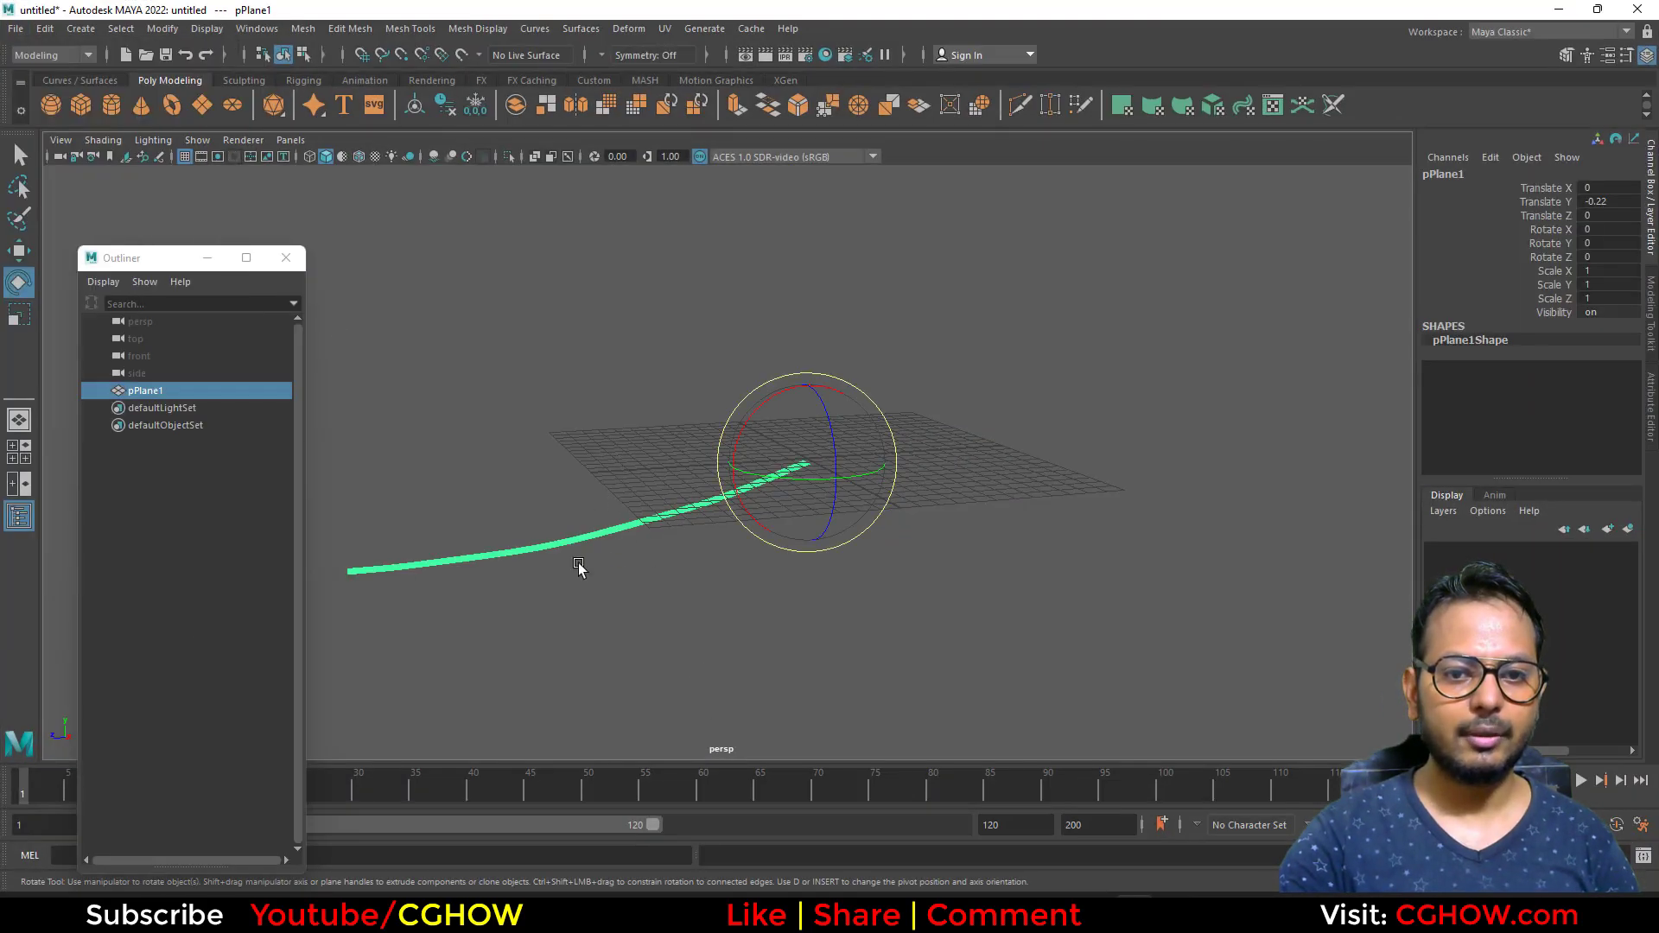
click(19, 33)
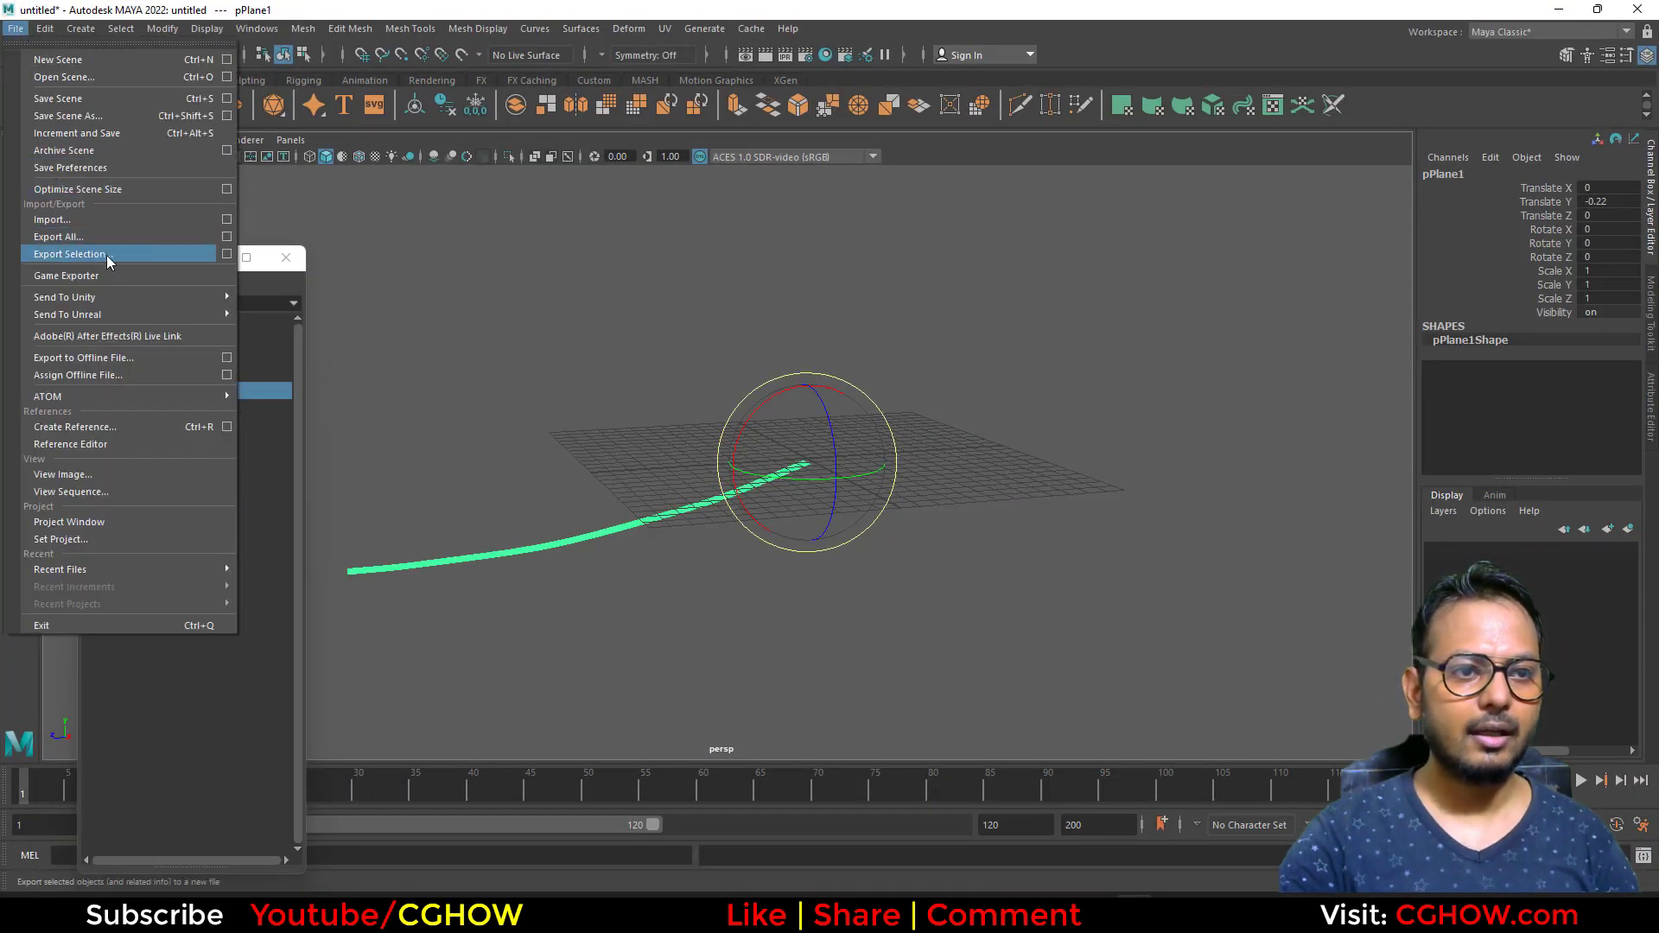
click(97, 220)
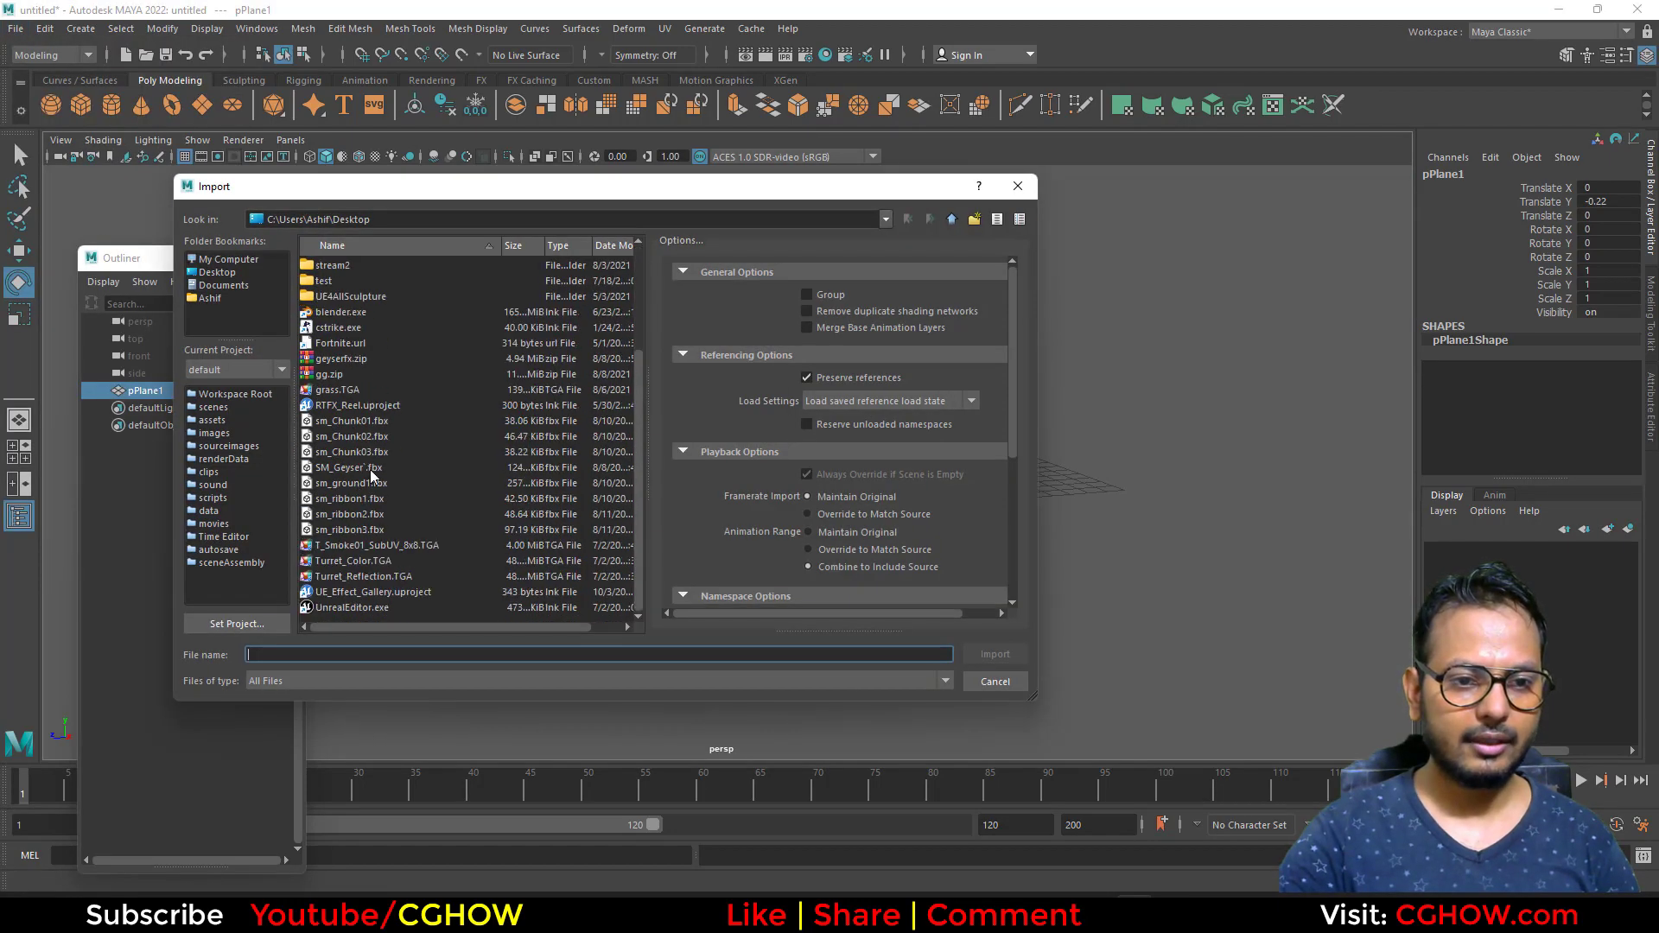
double_click(377, 506)
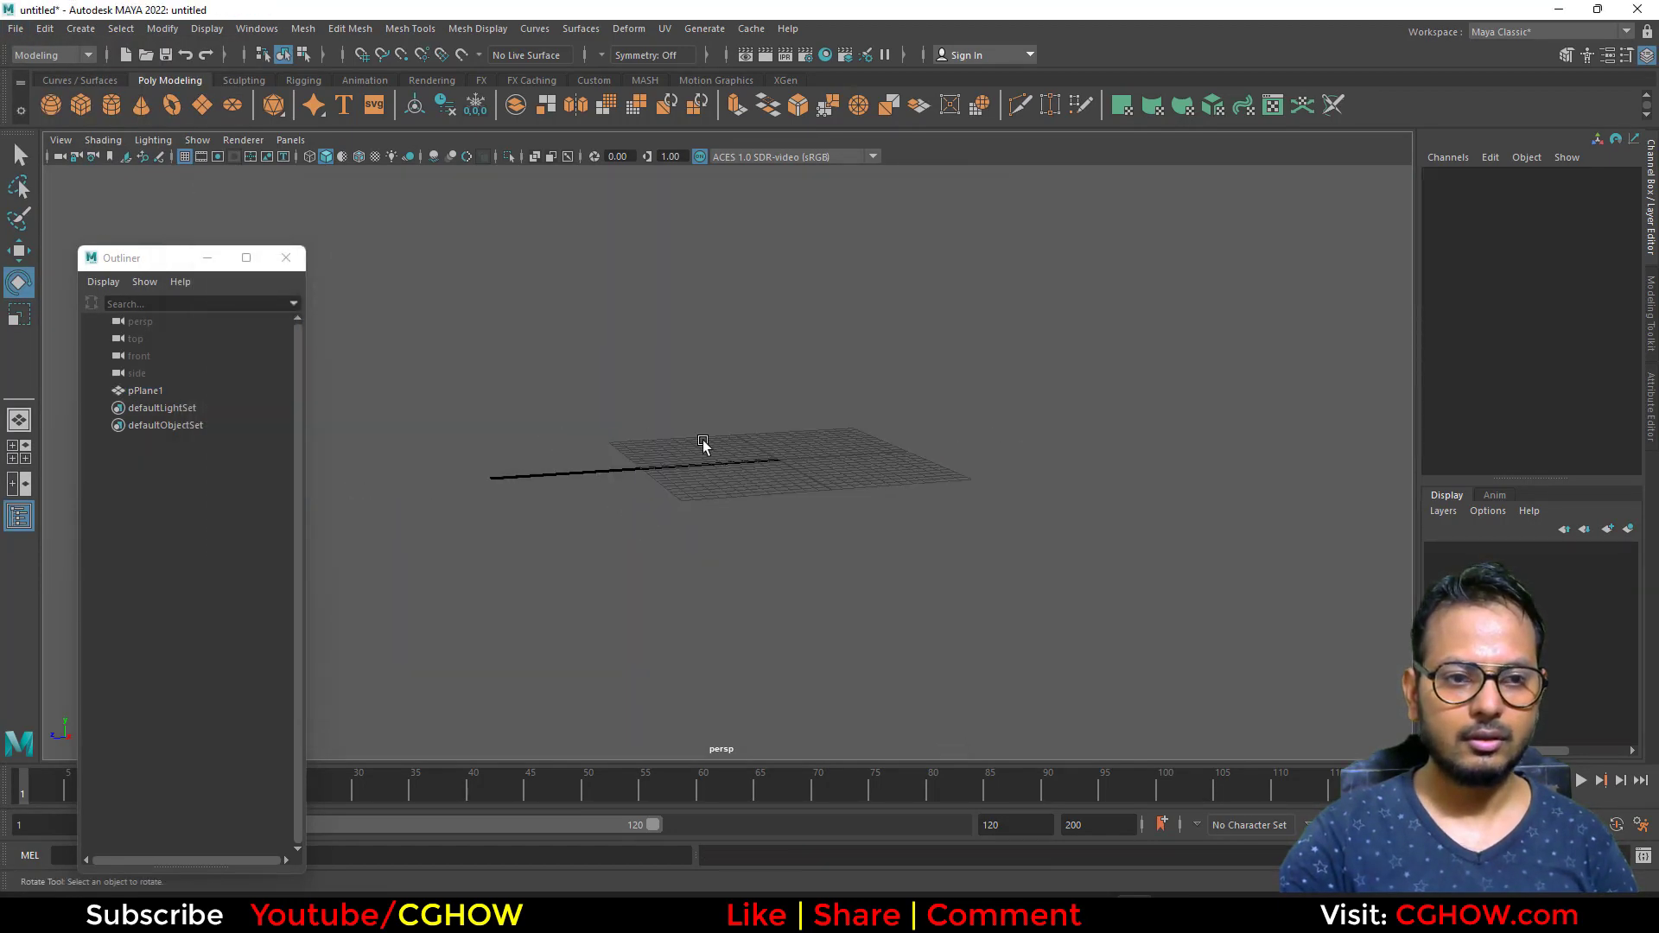
key(Delete)
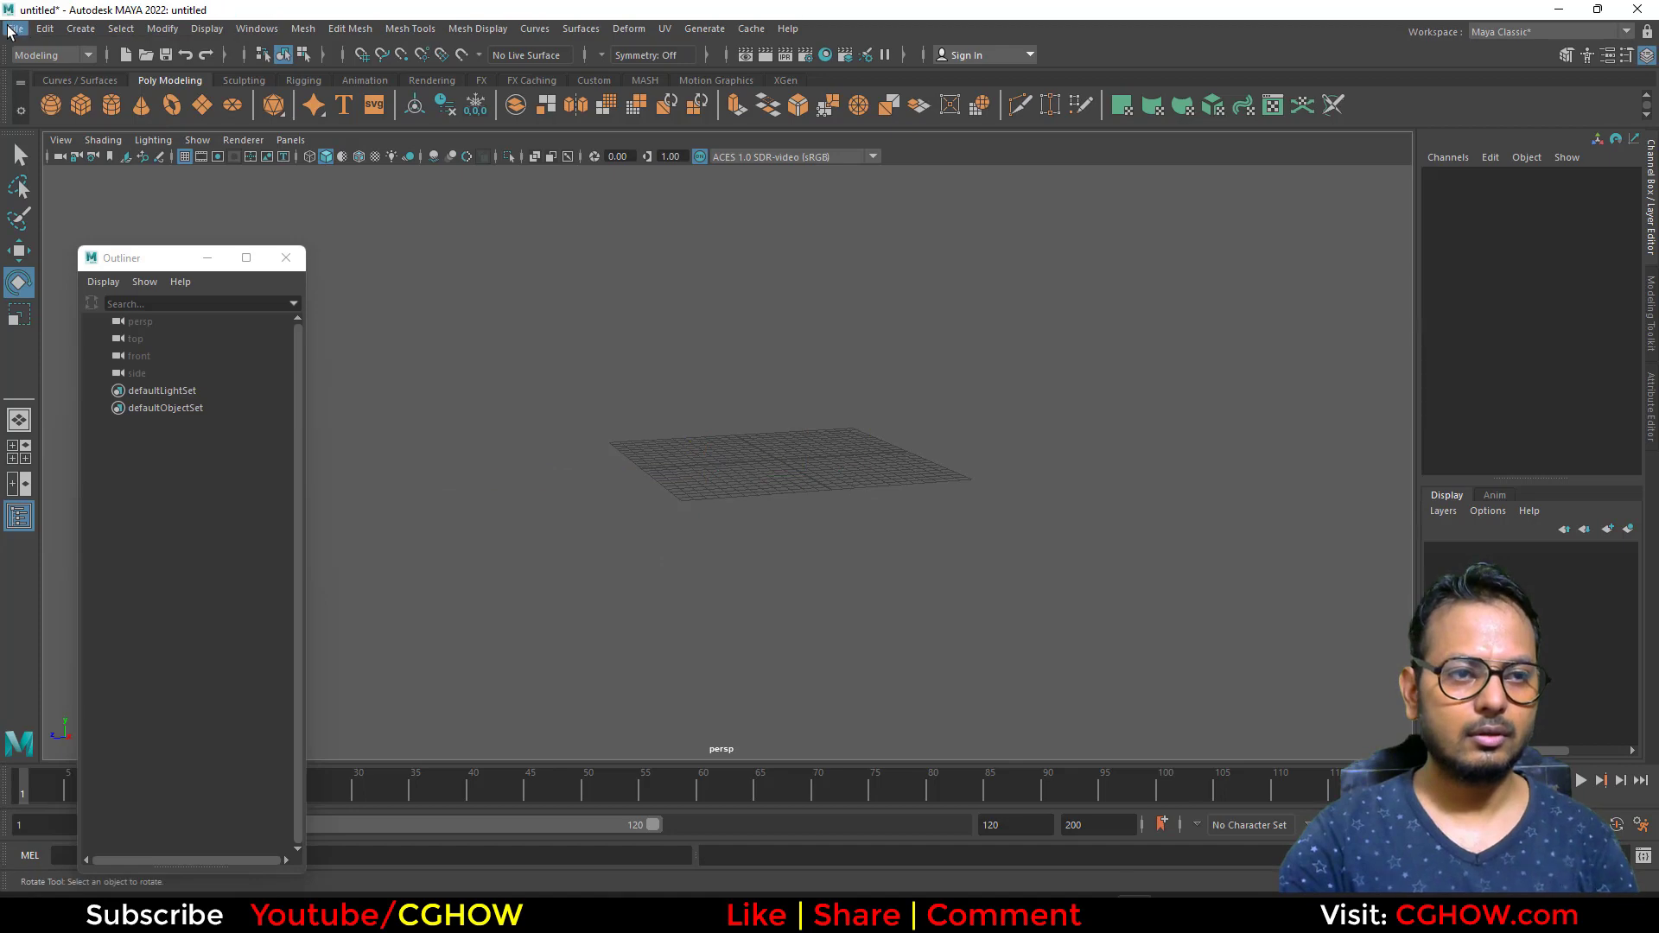
Step: Import the curved ribbon mesh sm_ribbon2.fbx from the Desktop into the empty scene
click(15, 28)
click(65, 220)
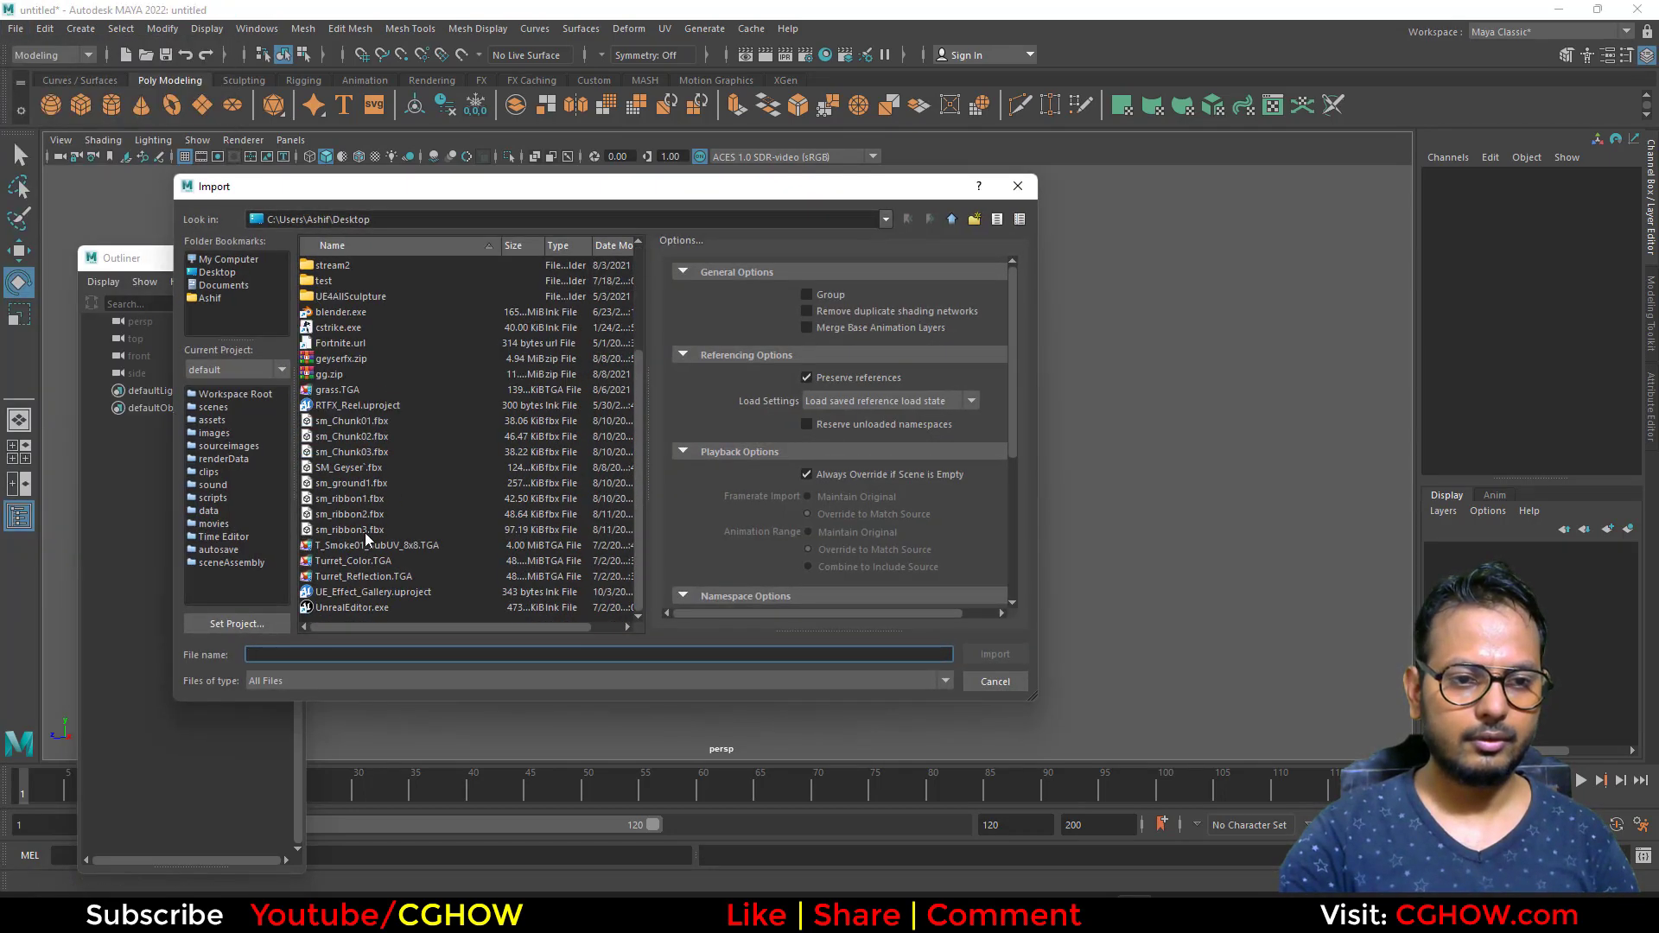
double_click(375, 509)
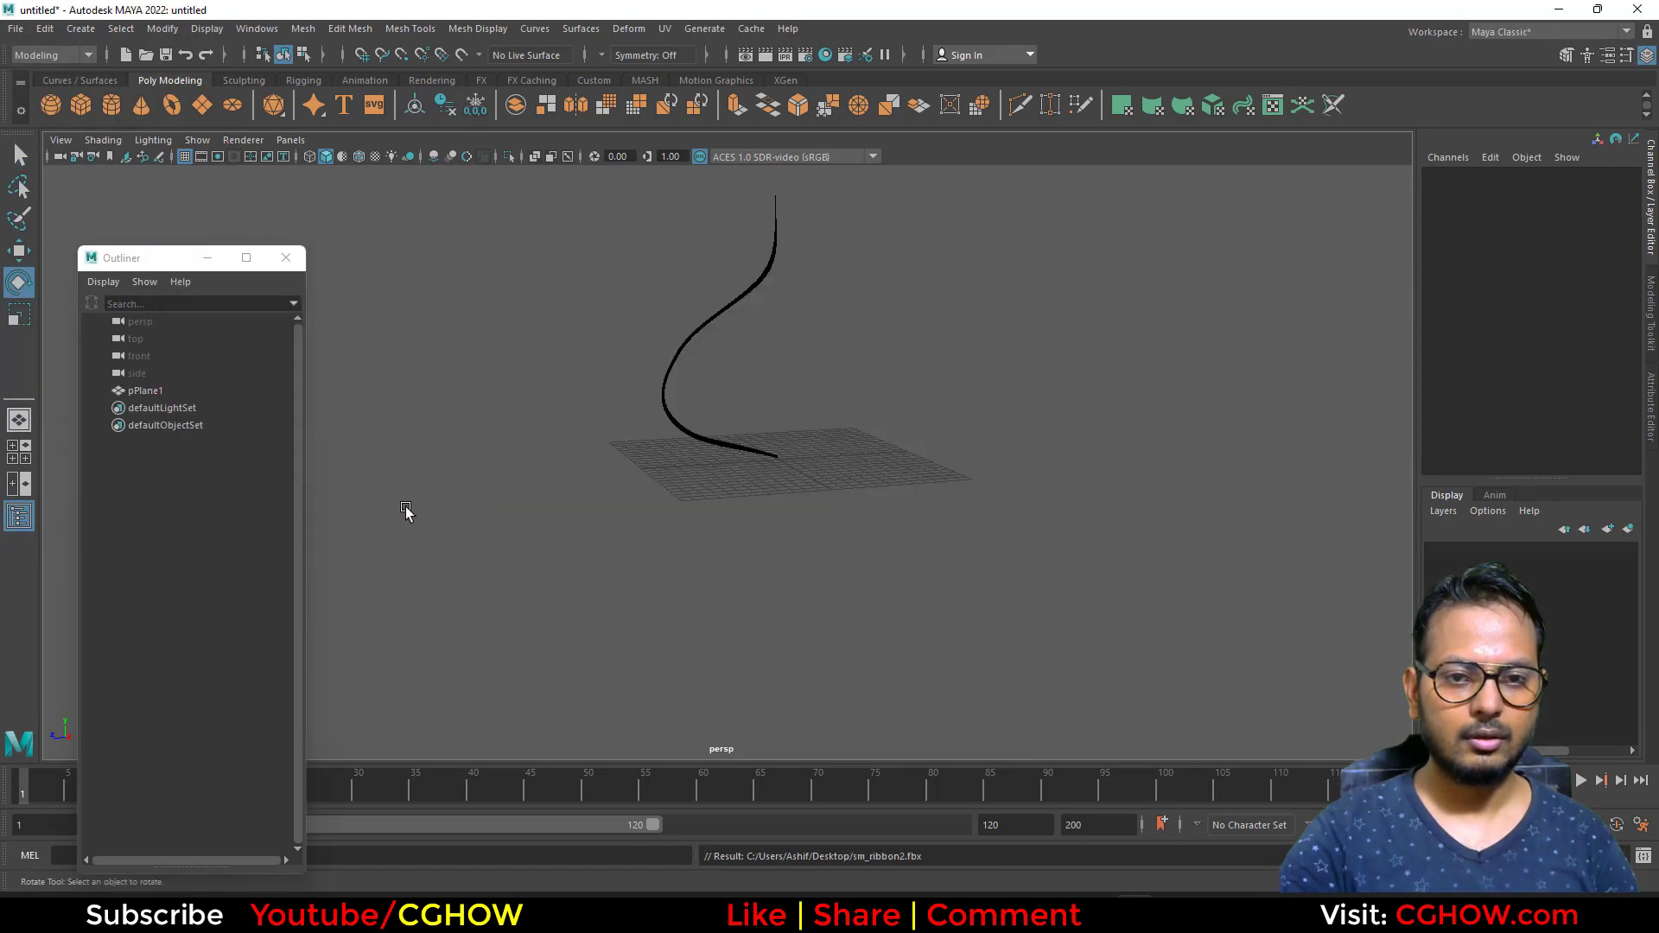
Step: Duplicate the ribbon mesh, rotate the copy about 70.6 degrees around Y, and repeat the duplication with its transform four times
click(677, 350)
alt+drag(547, 458, 674, 501)
key(w)
key(ctrl+d)
key(e)
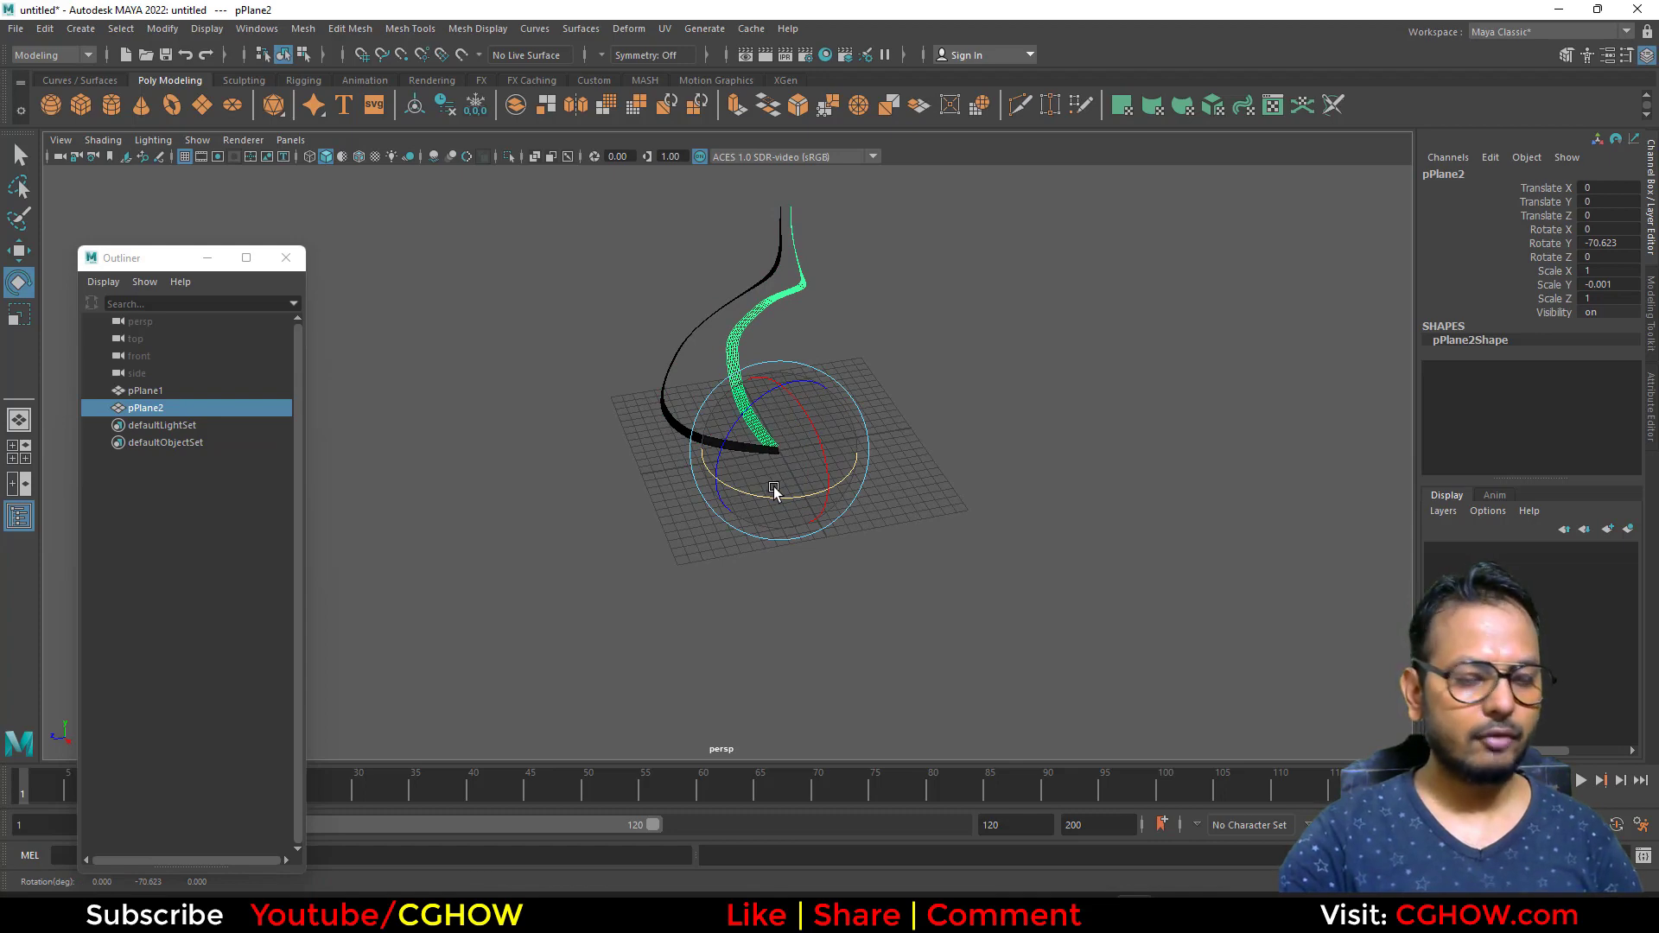
key(shift+d)
key(shift+d)
key(shift+d)
key(shift+d)
alt+drag(613, 546, 1210, 480)
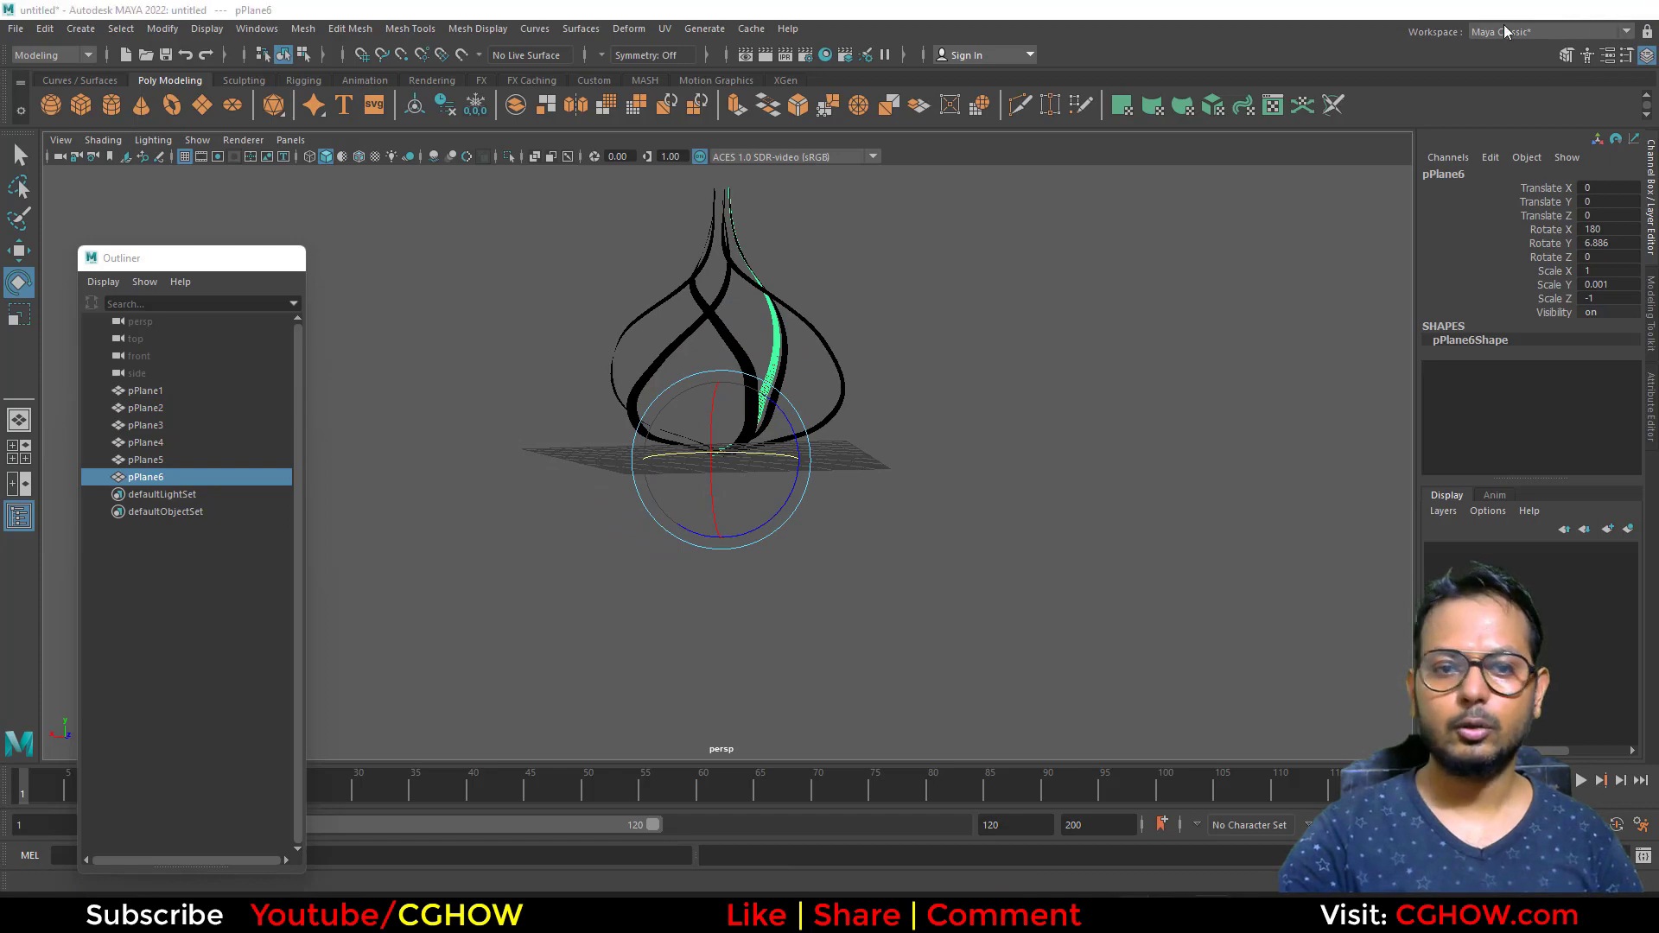
Step: Return to the fx system in Unreal and review ribbons002's burst spawn, mesh orientation, particle initialization and dynamic material parameters
click(1562, 11)
click(334, 355)
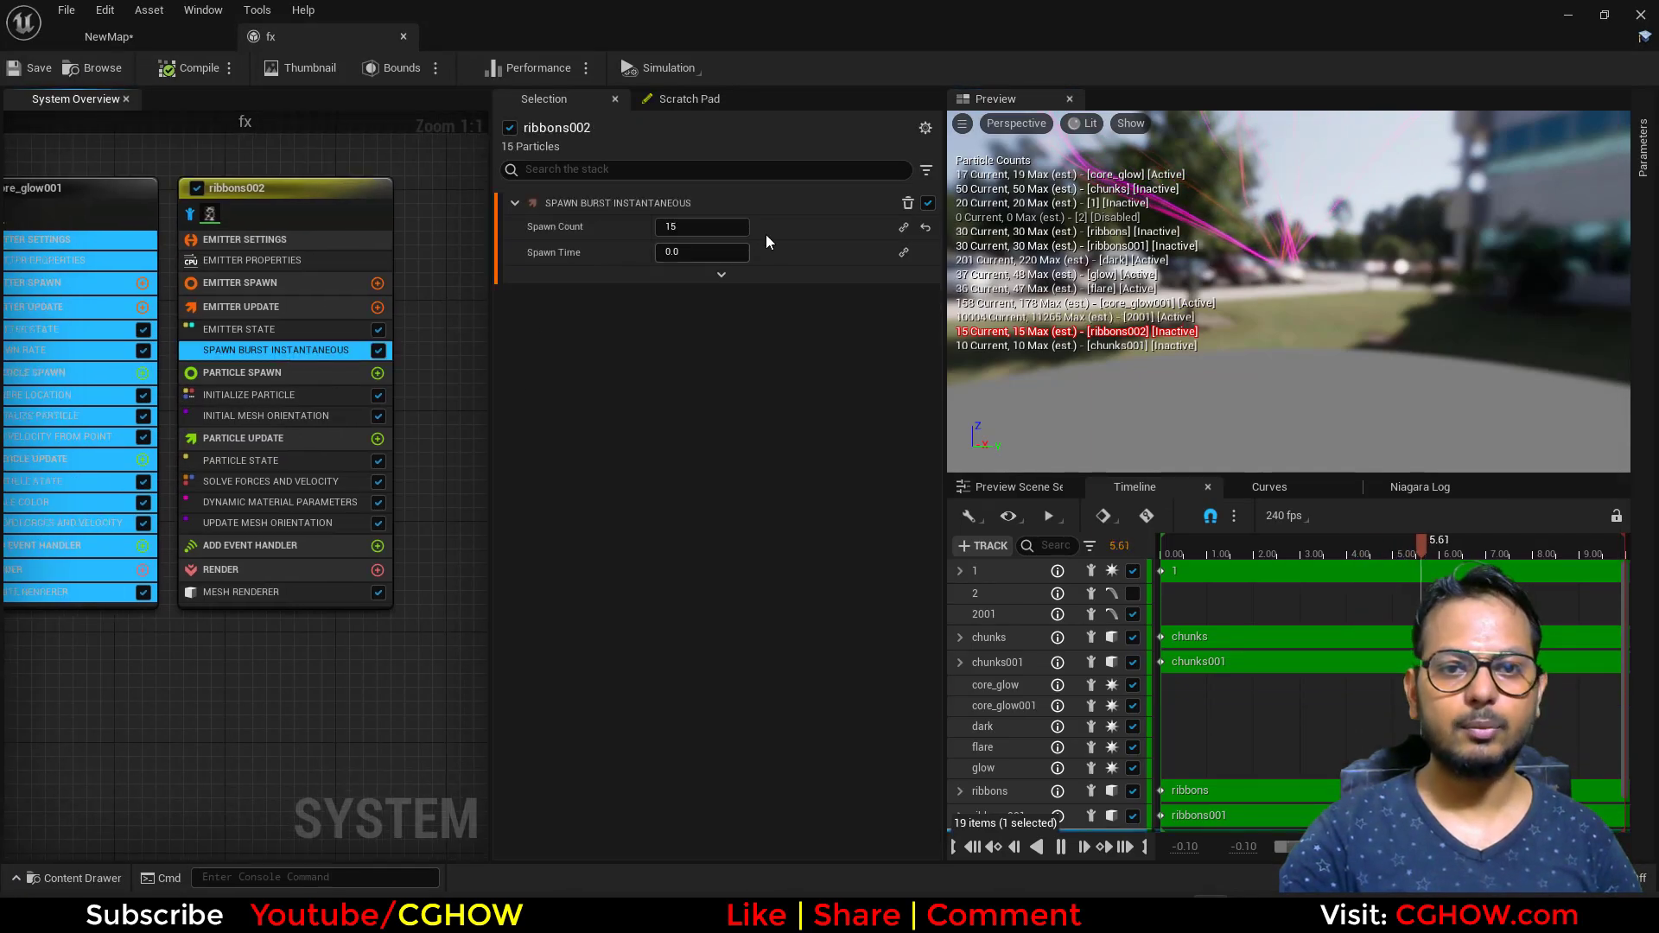
click(288, 414)
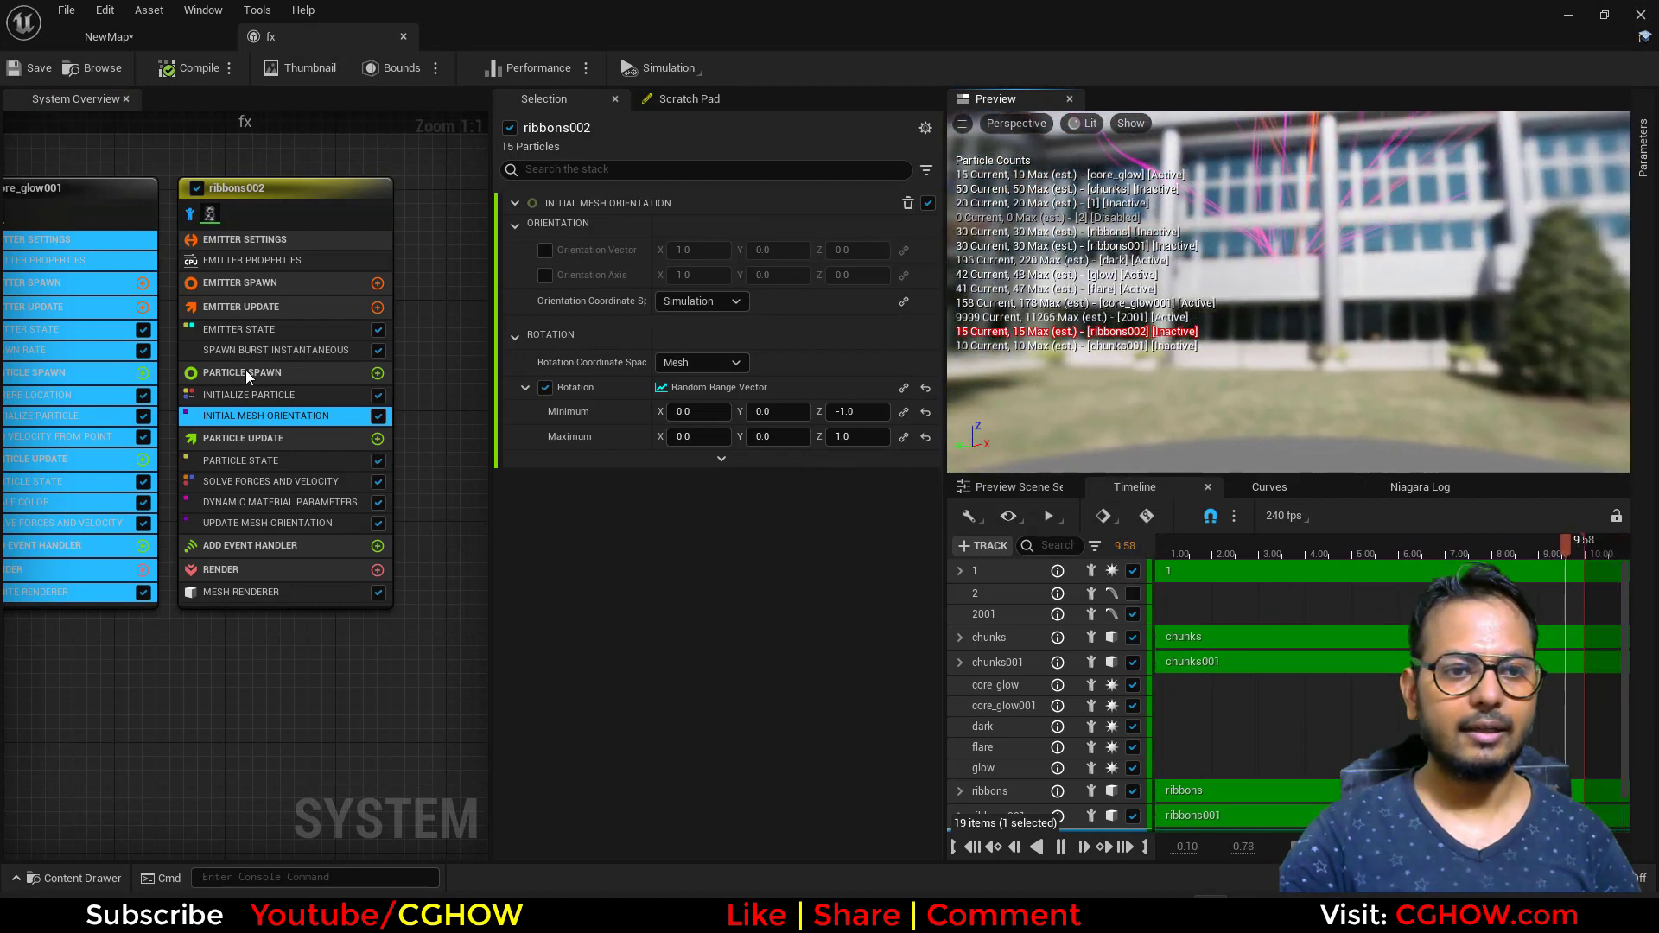
click(249, 395)
scroll(811, 752, down, 1)
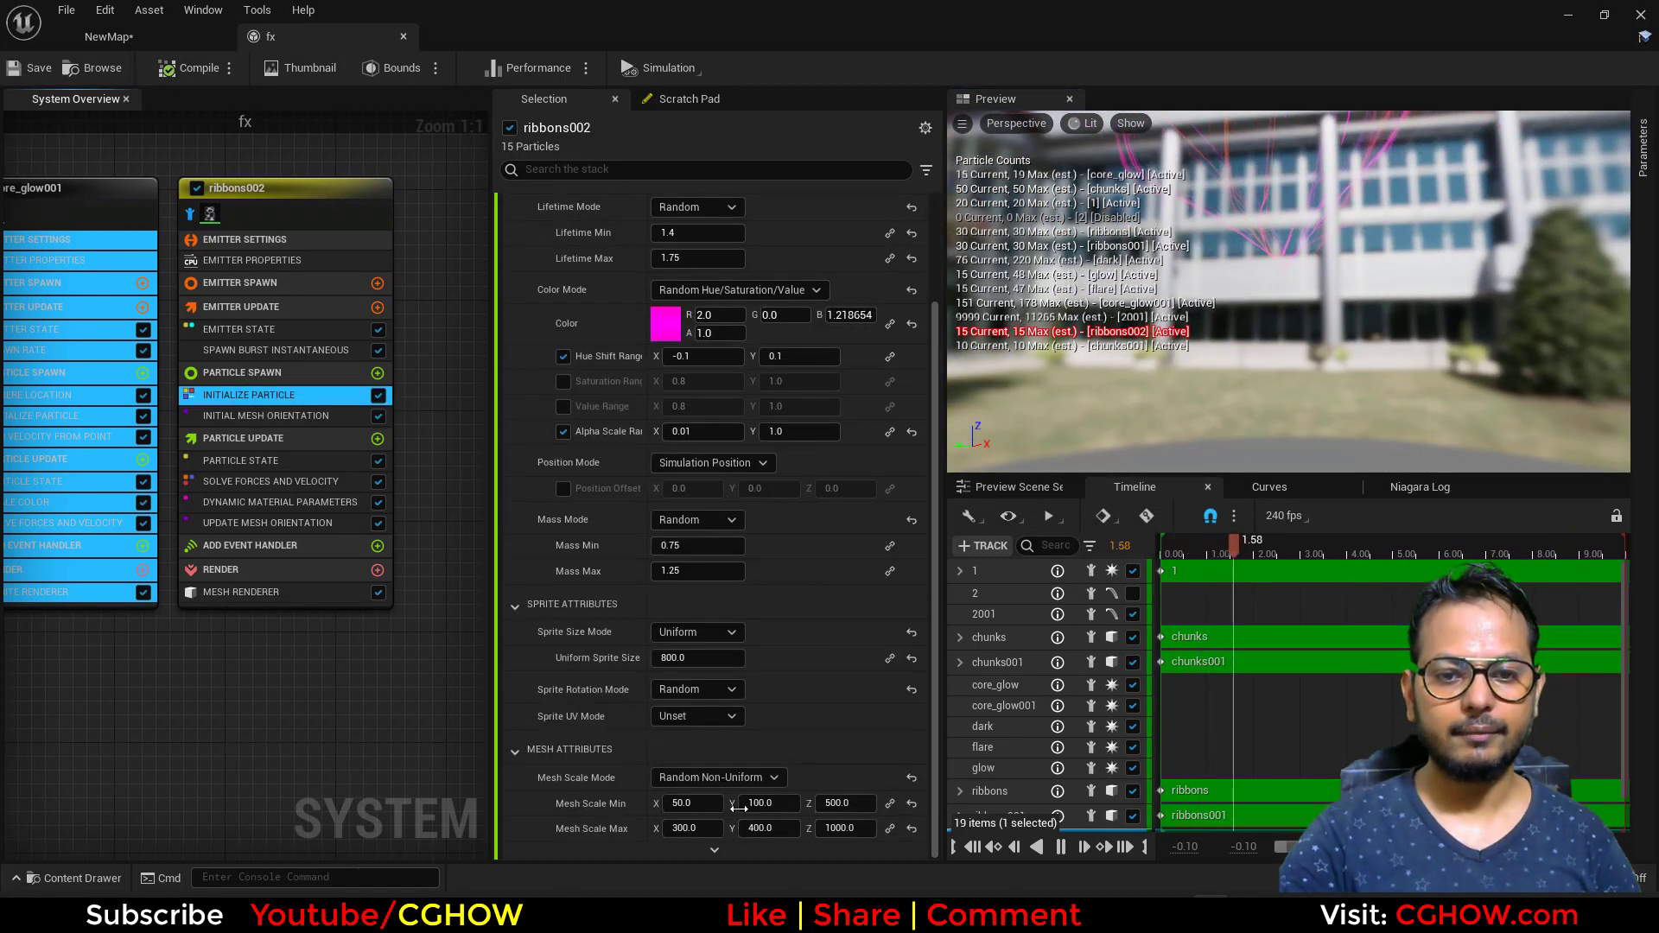
click(280, 504)
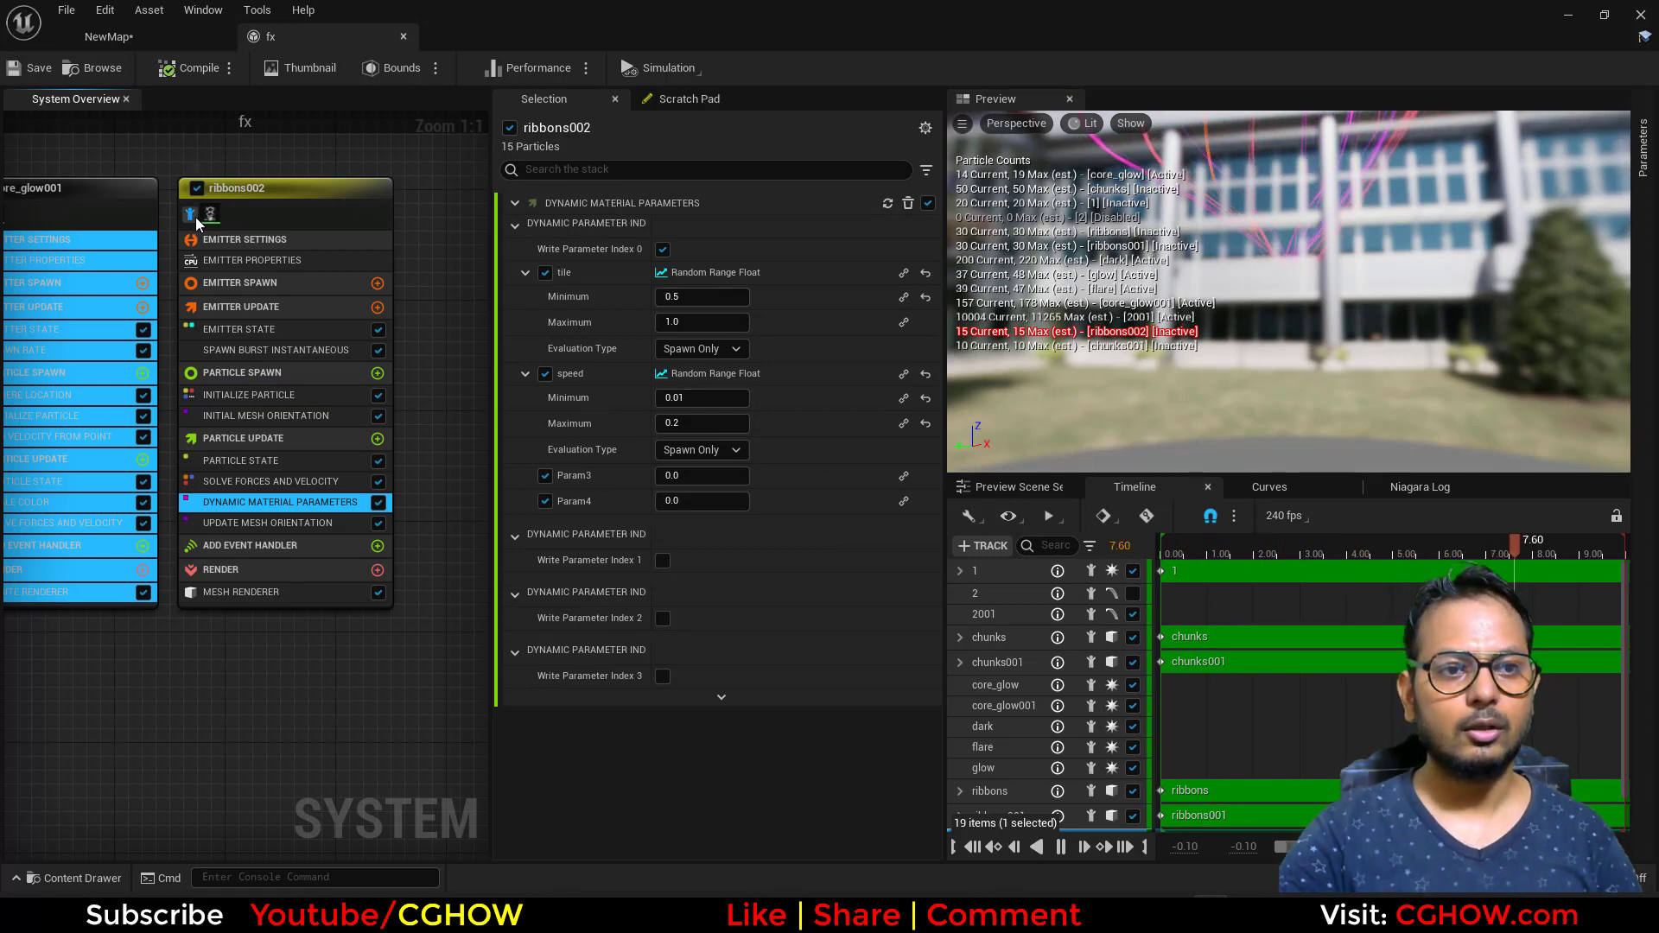
Step: Isolate the 2001 emitter to preview it, turn its isolation off, and close the fx system
scroll(259, 562, down, 10)
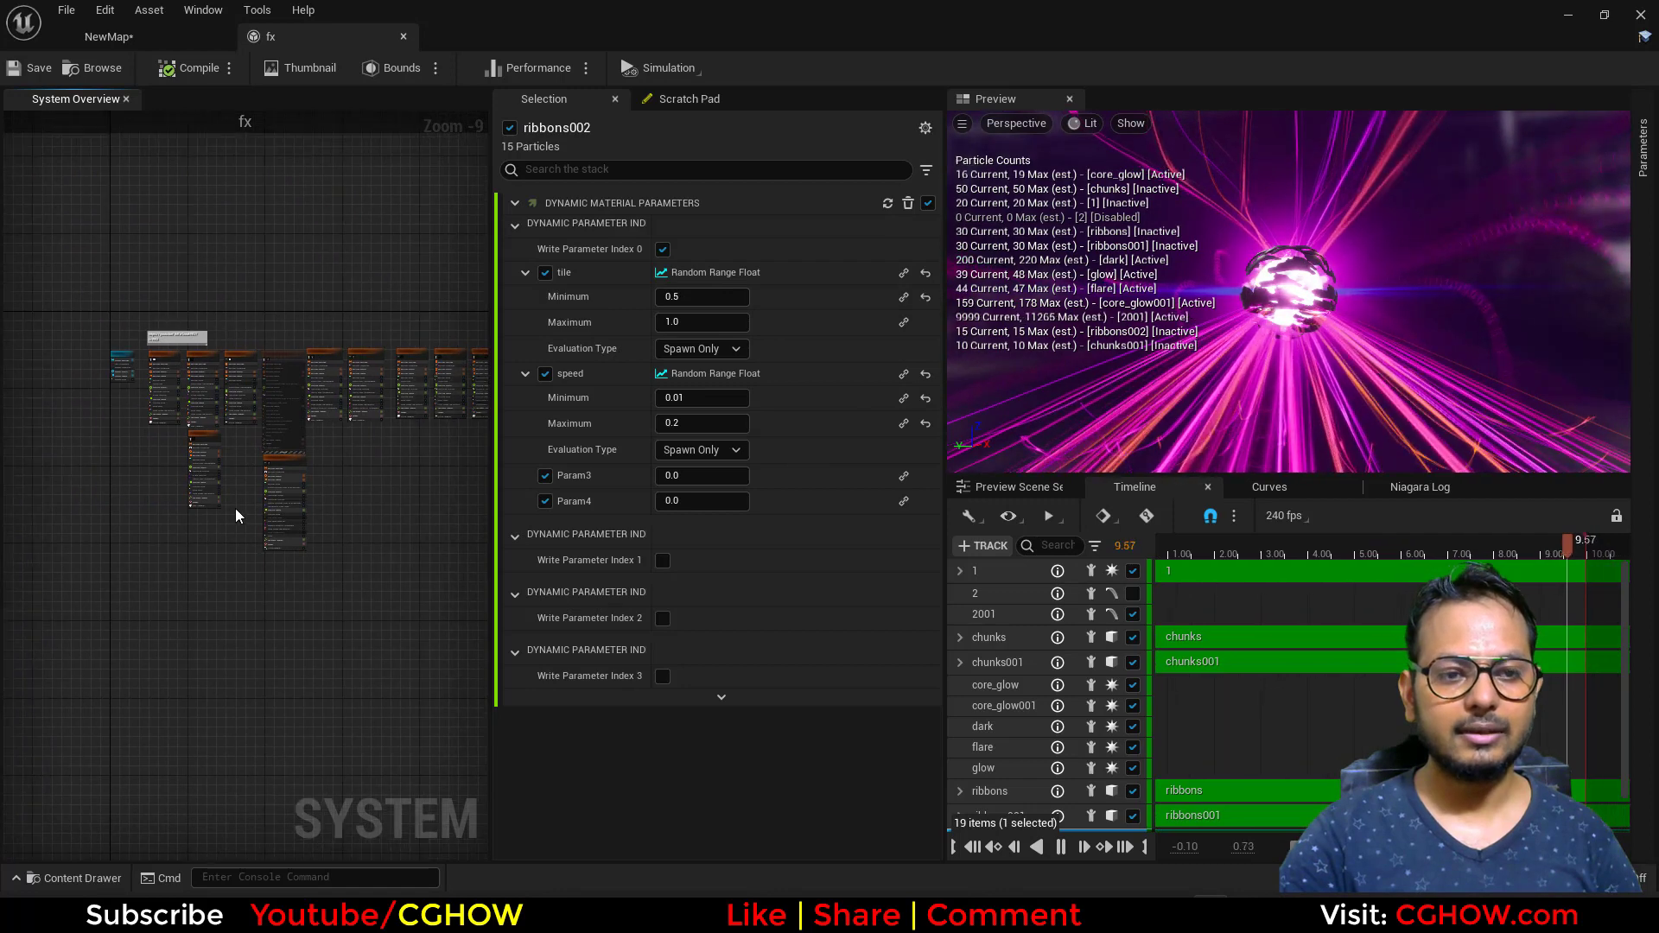
scroll(229, 522, up, 5)
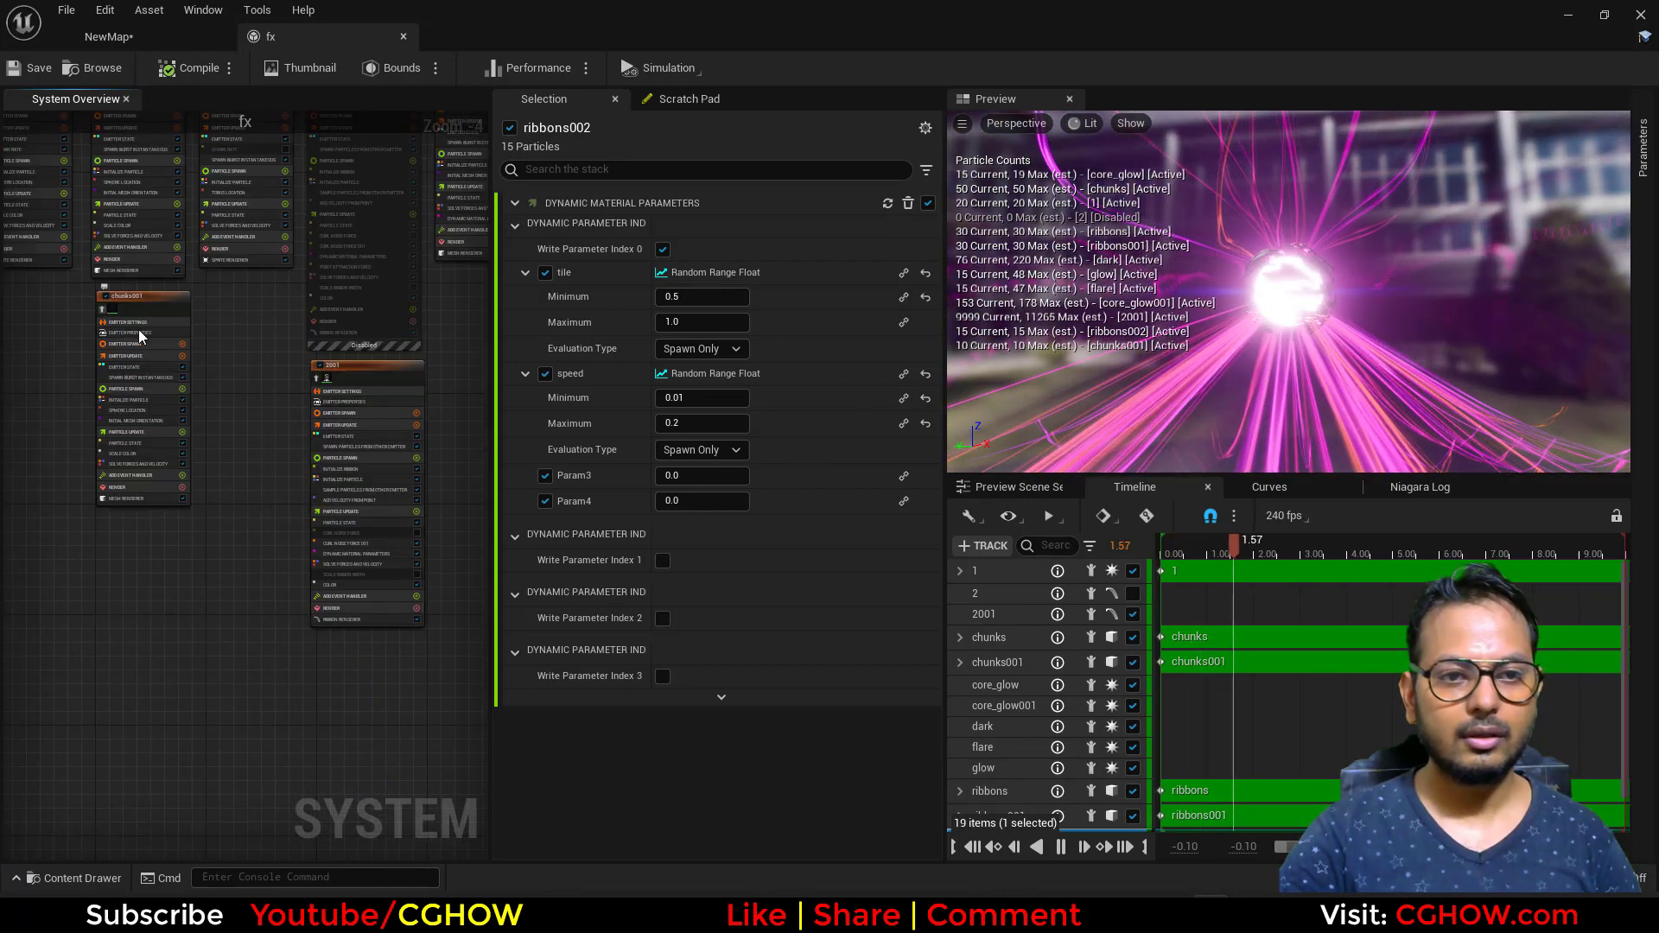
click(317, 379)
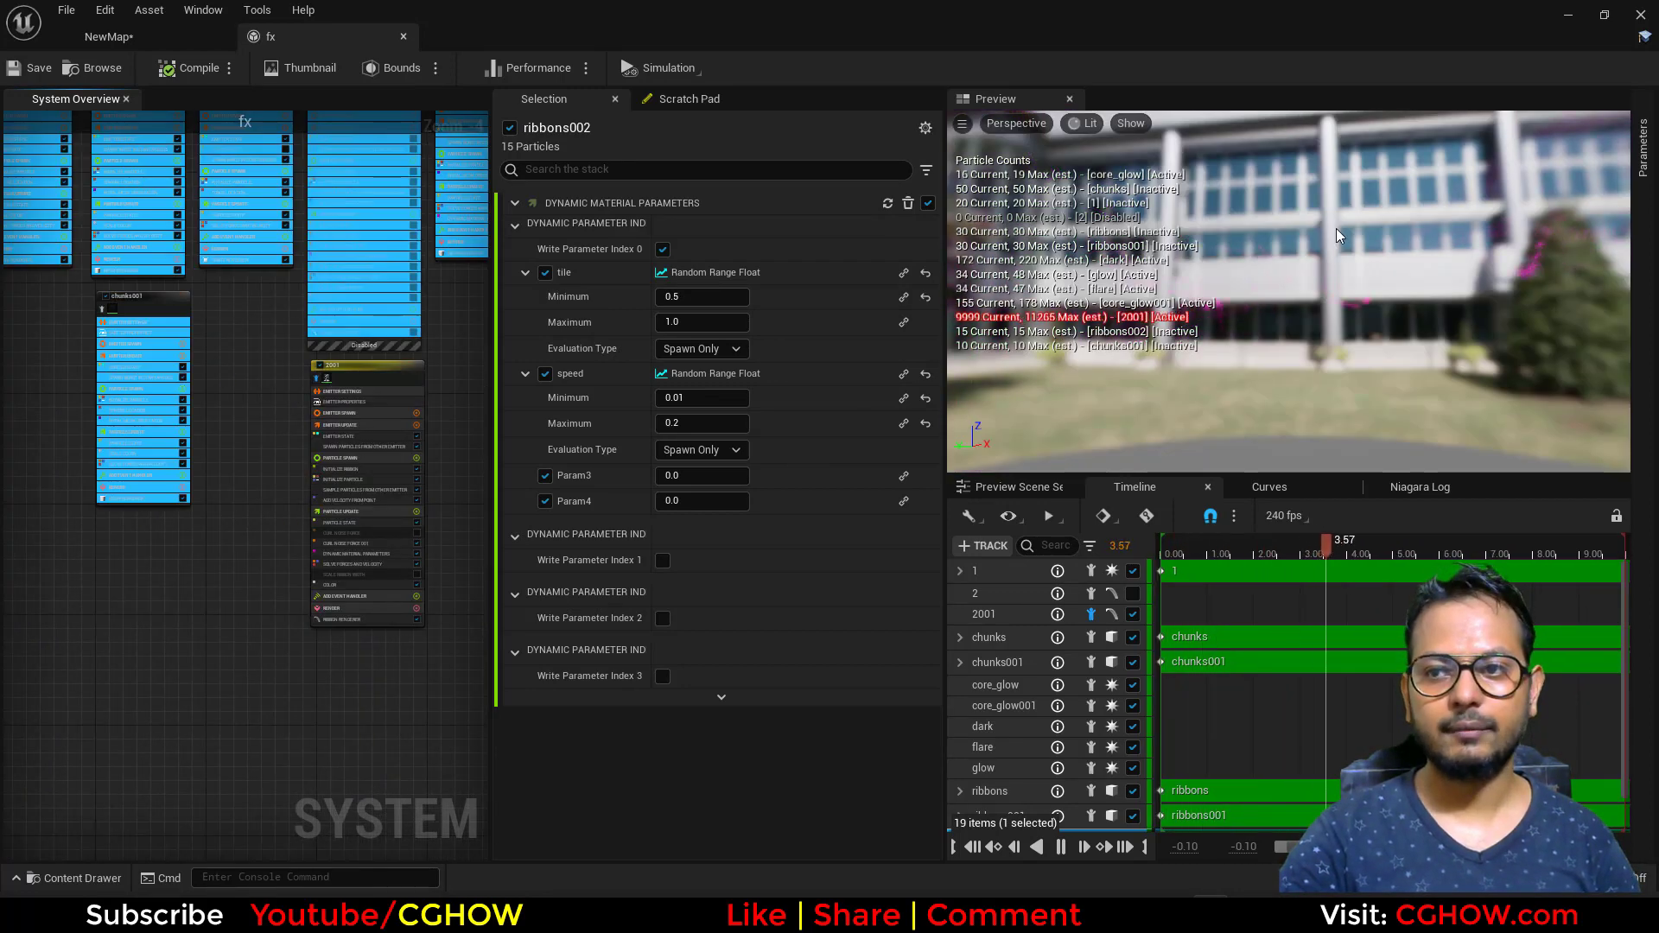
click(318, 378)
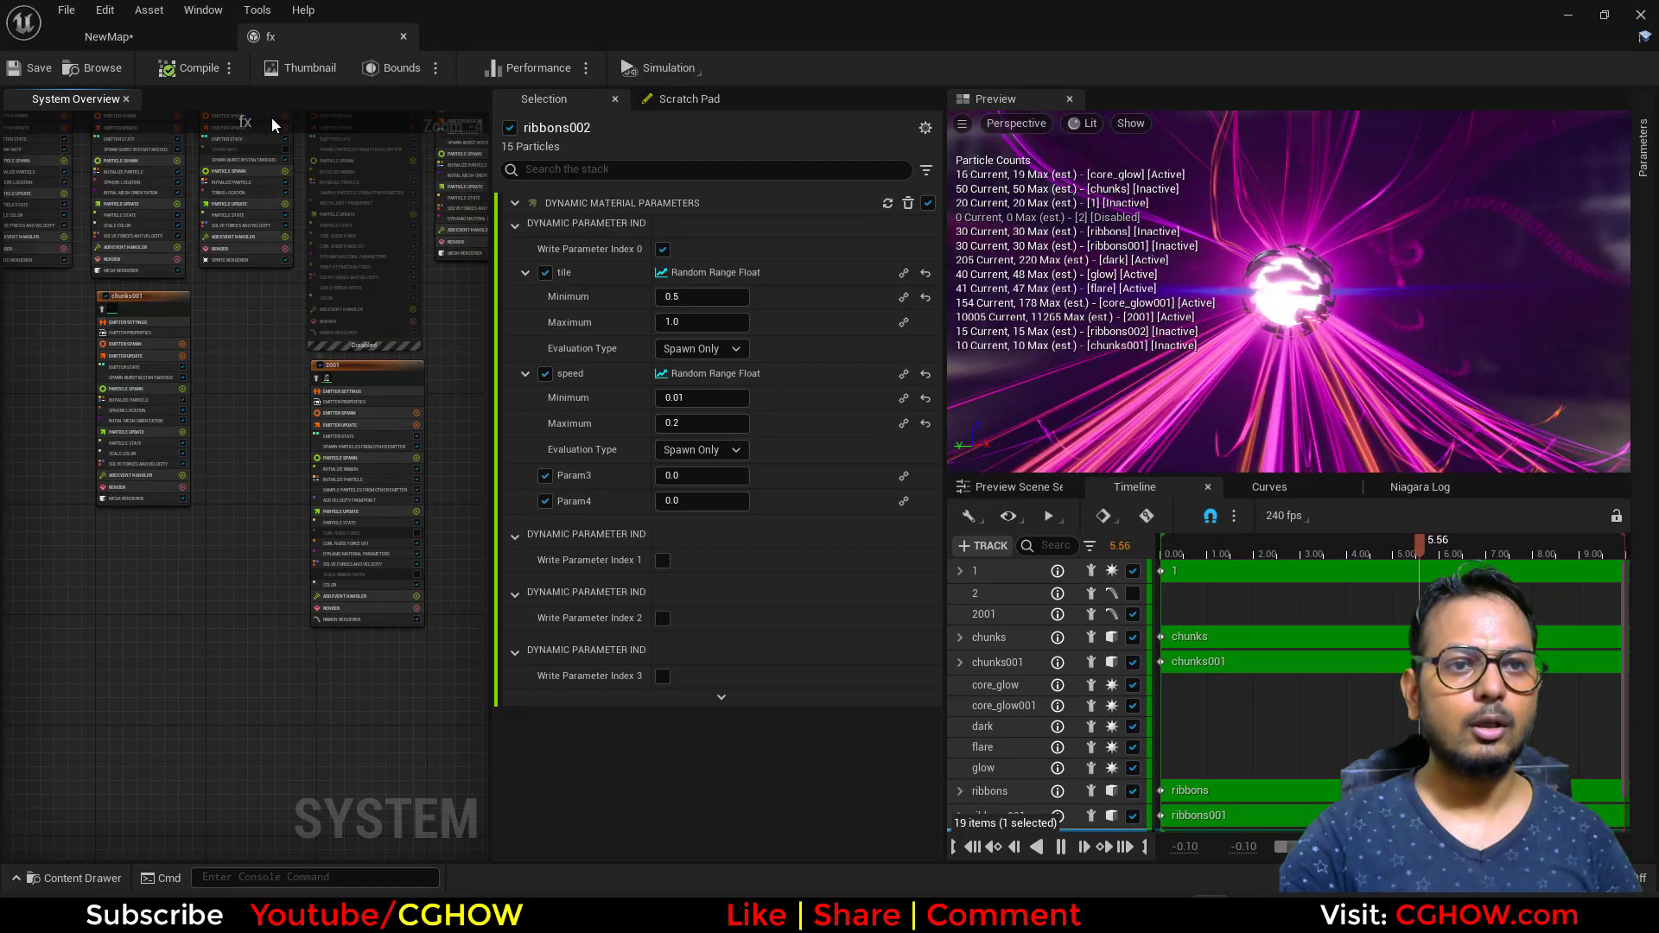
middle_click(321, 38)
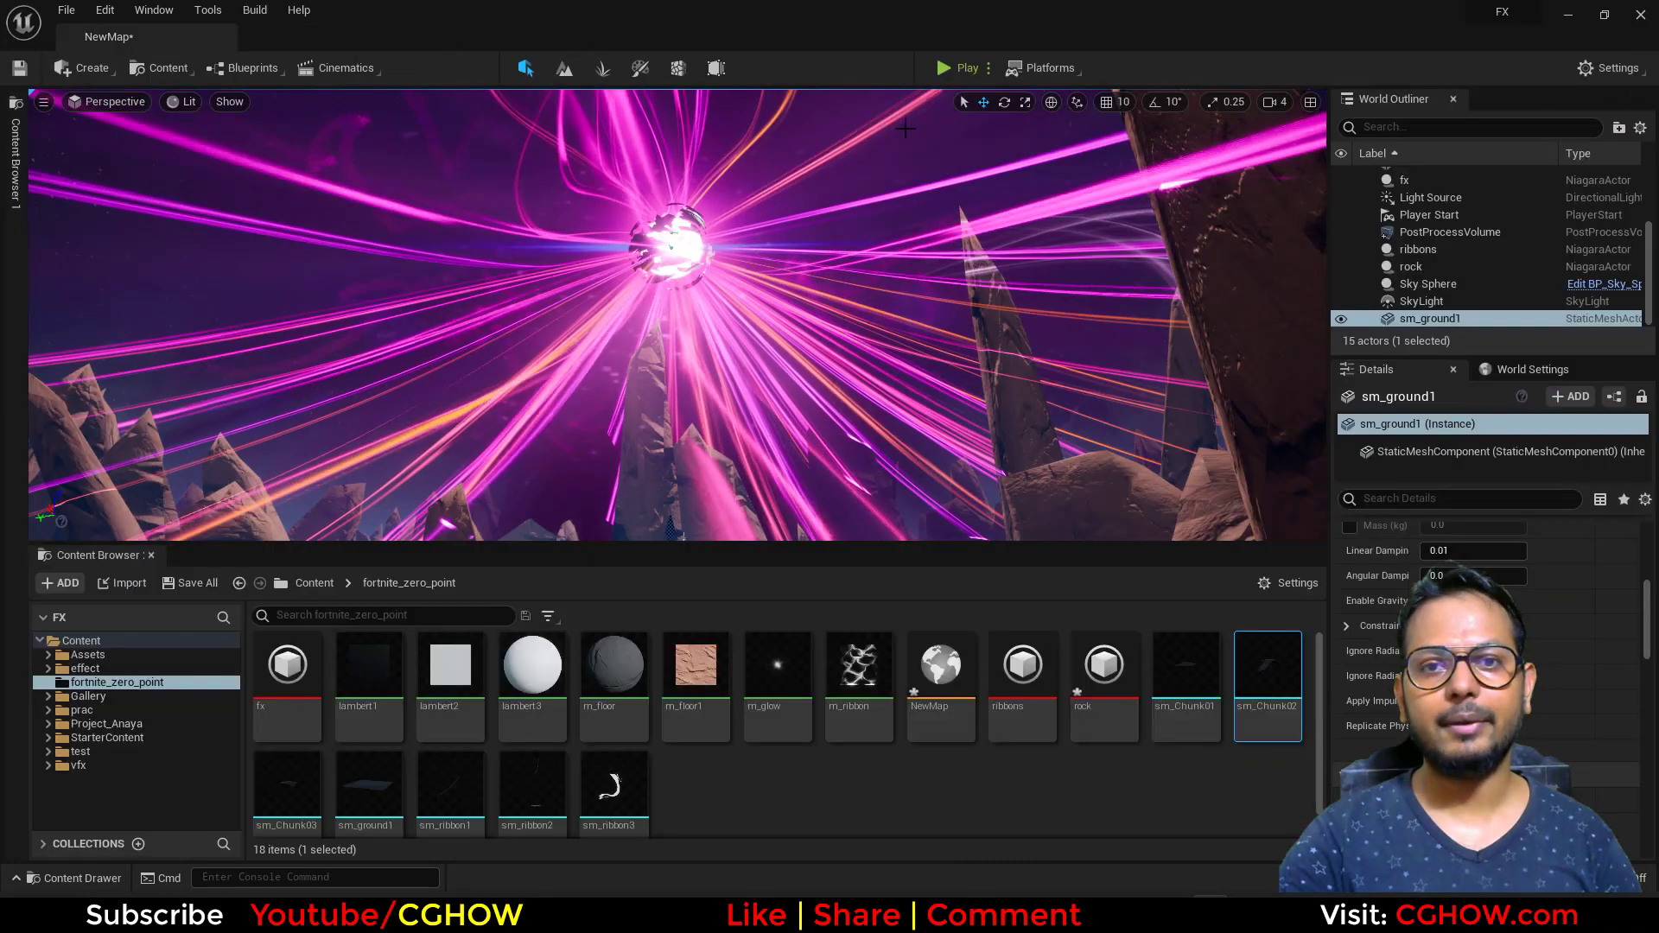
Step: Play NewMap and run the character through the level to view the complete Zero Point effect
click(959, 68)
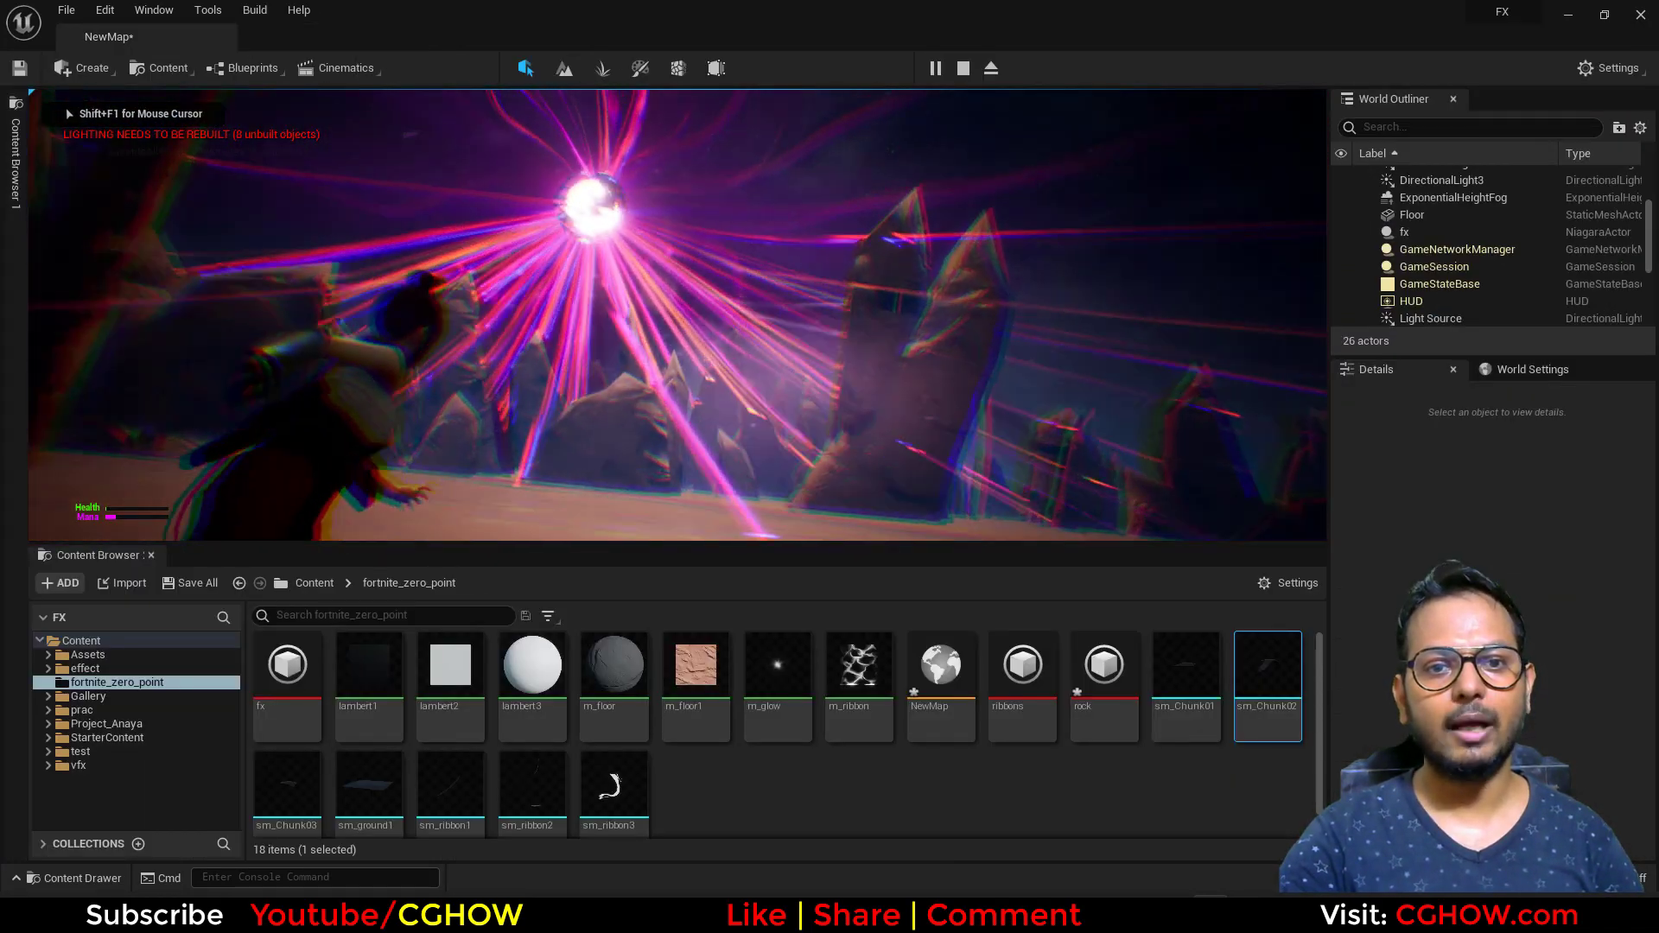
key(w)
key(w)
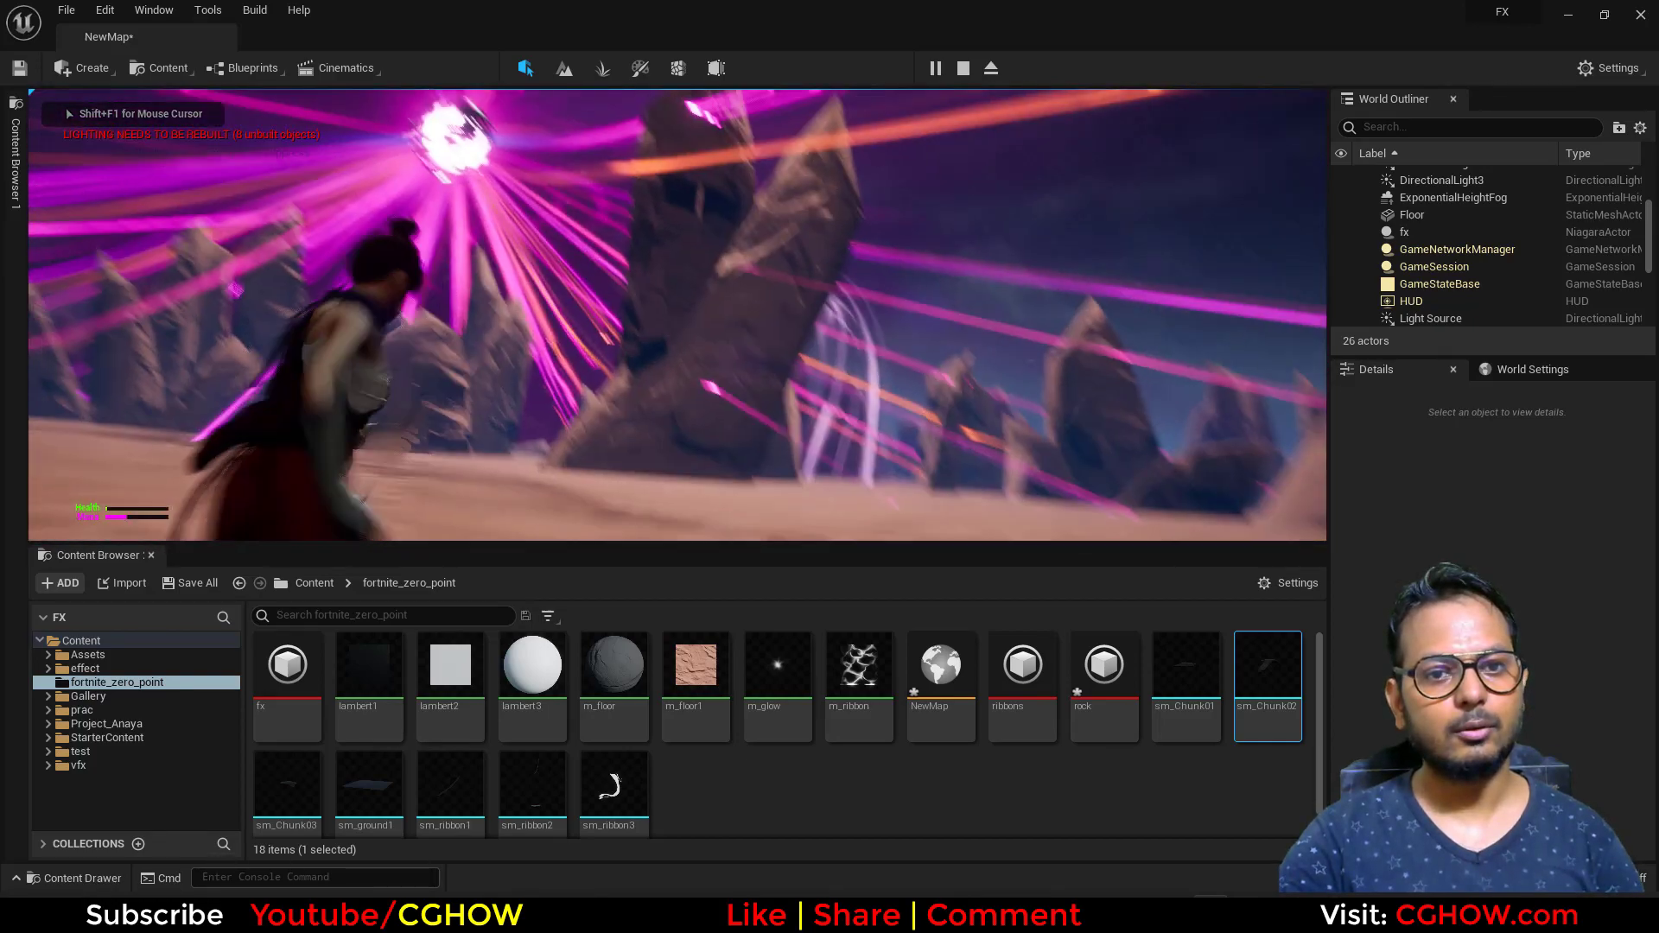
key(w)
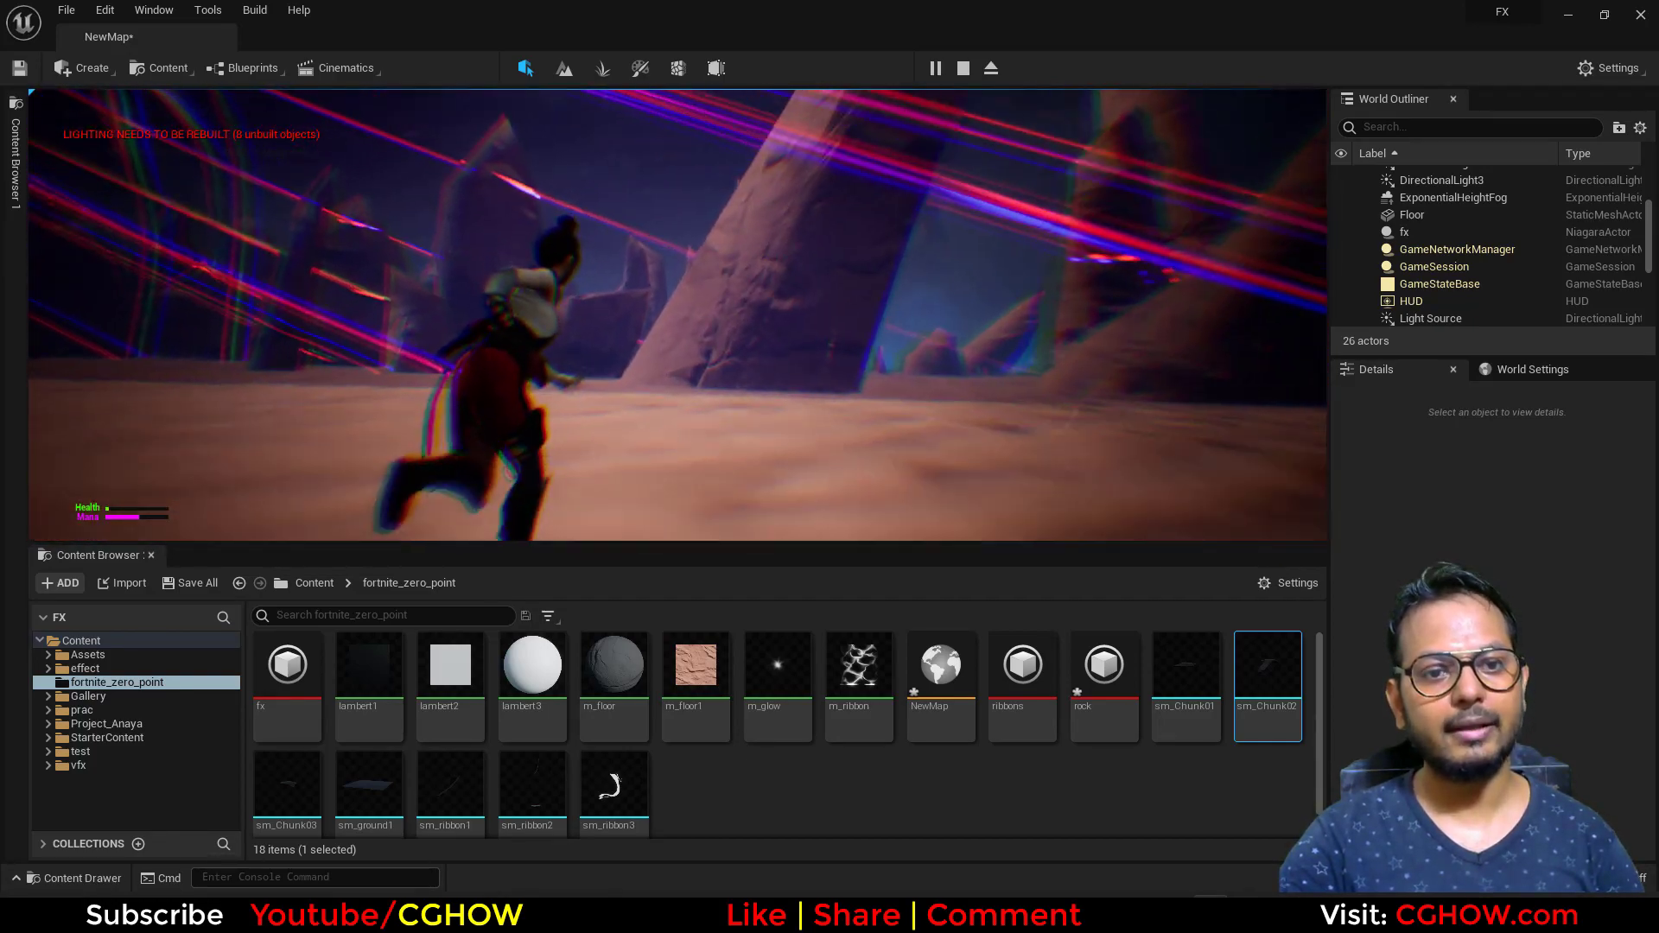
key(w)
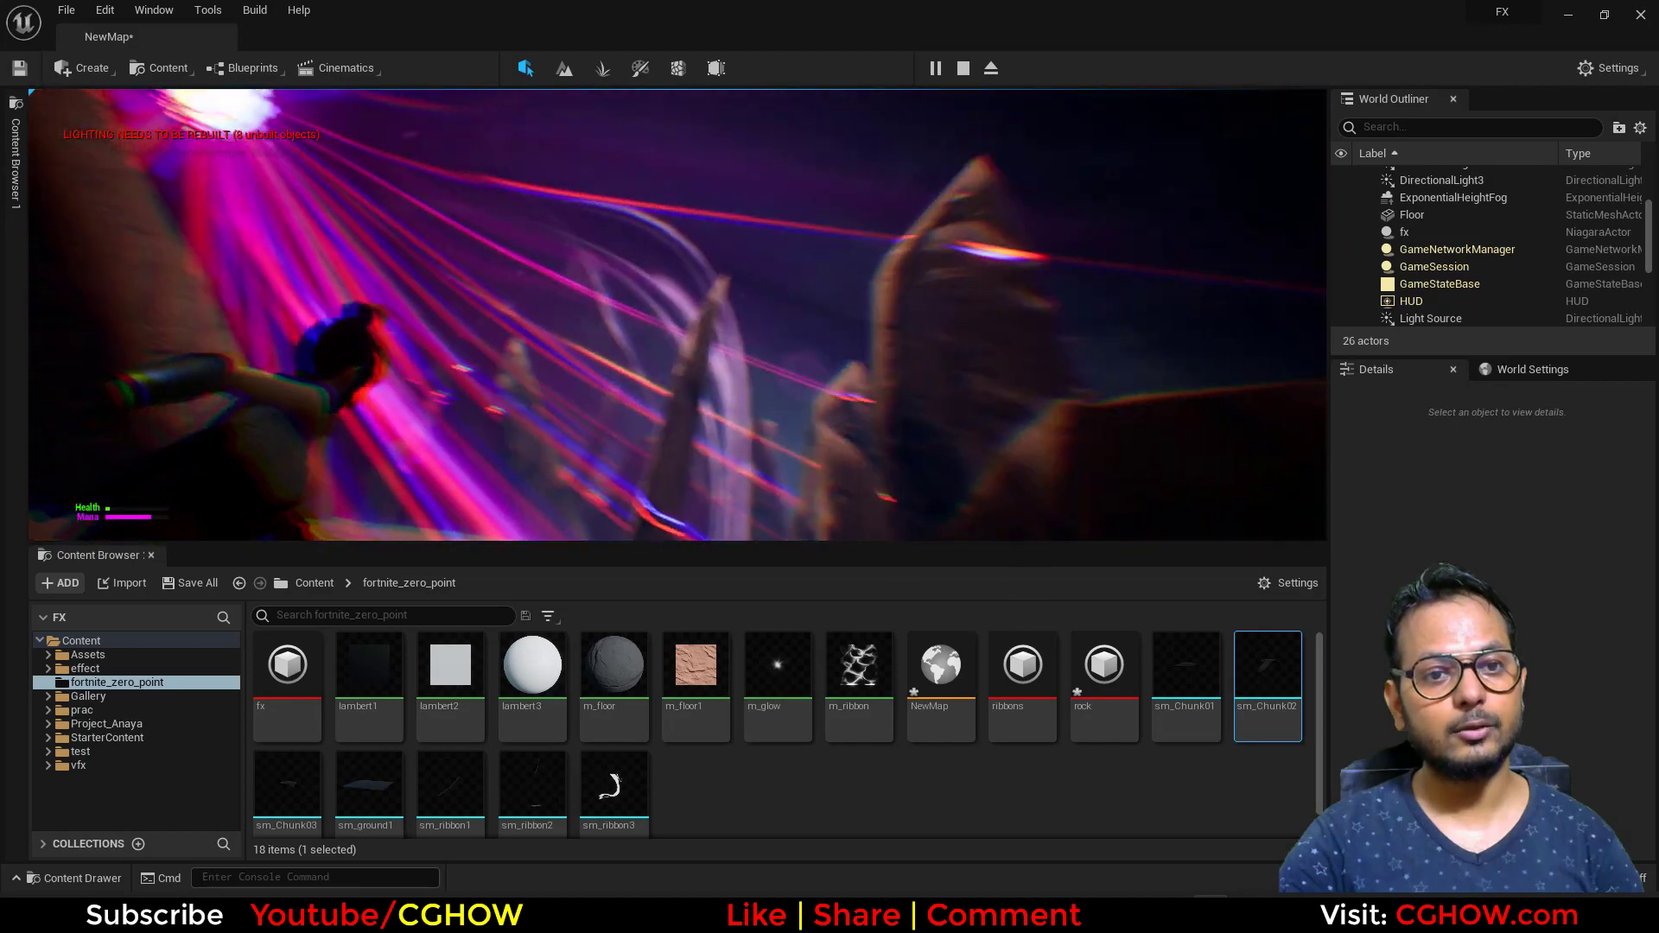
key(w)
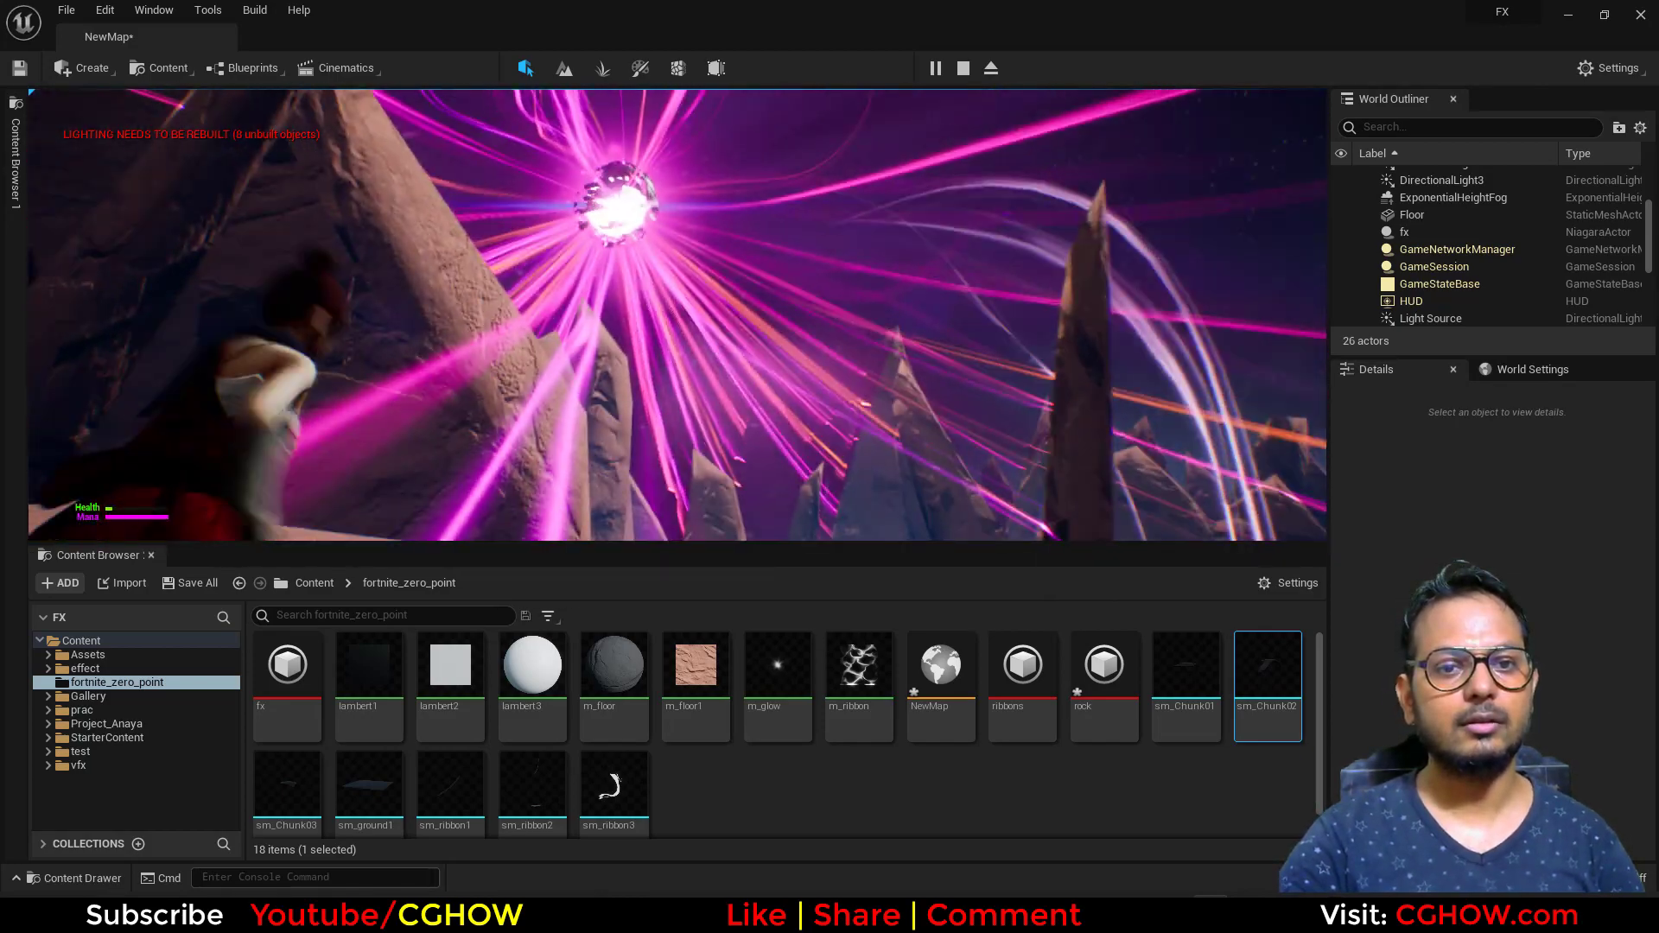
key(w)
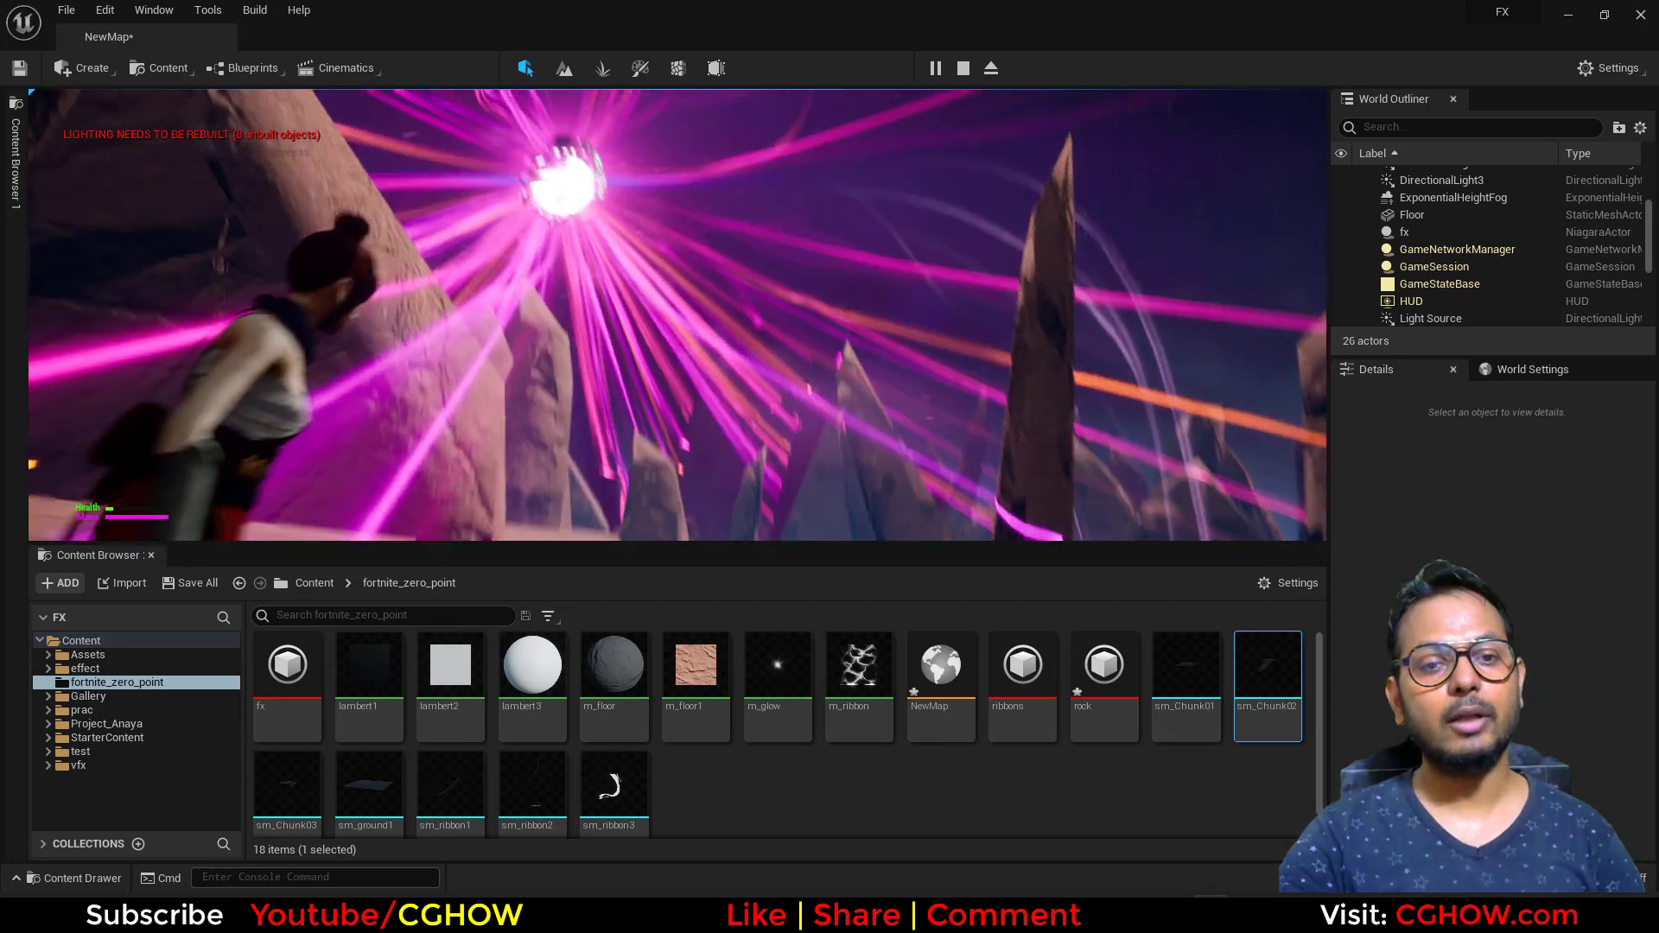